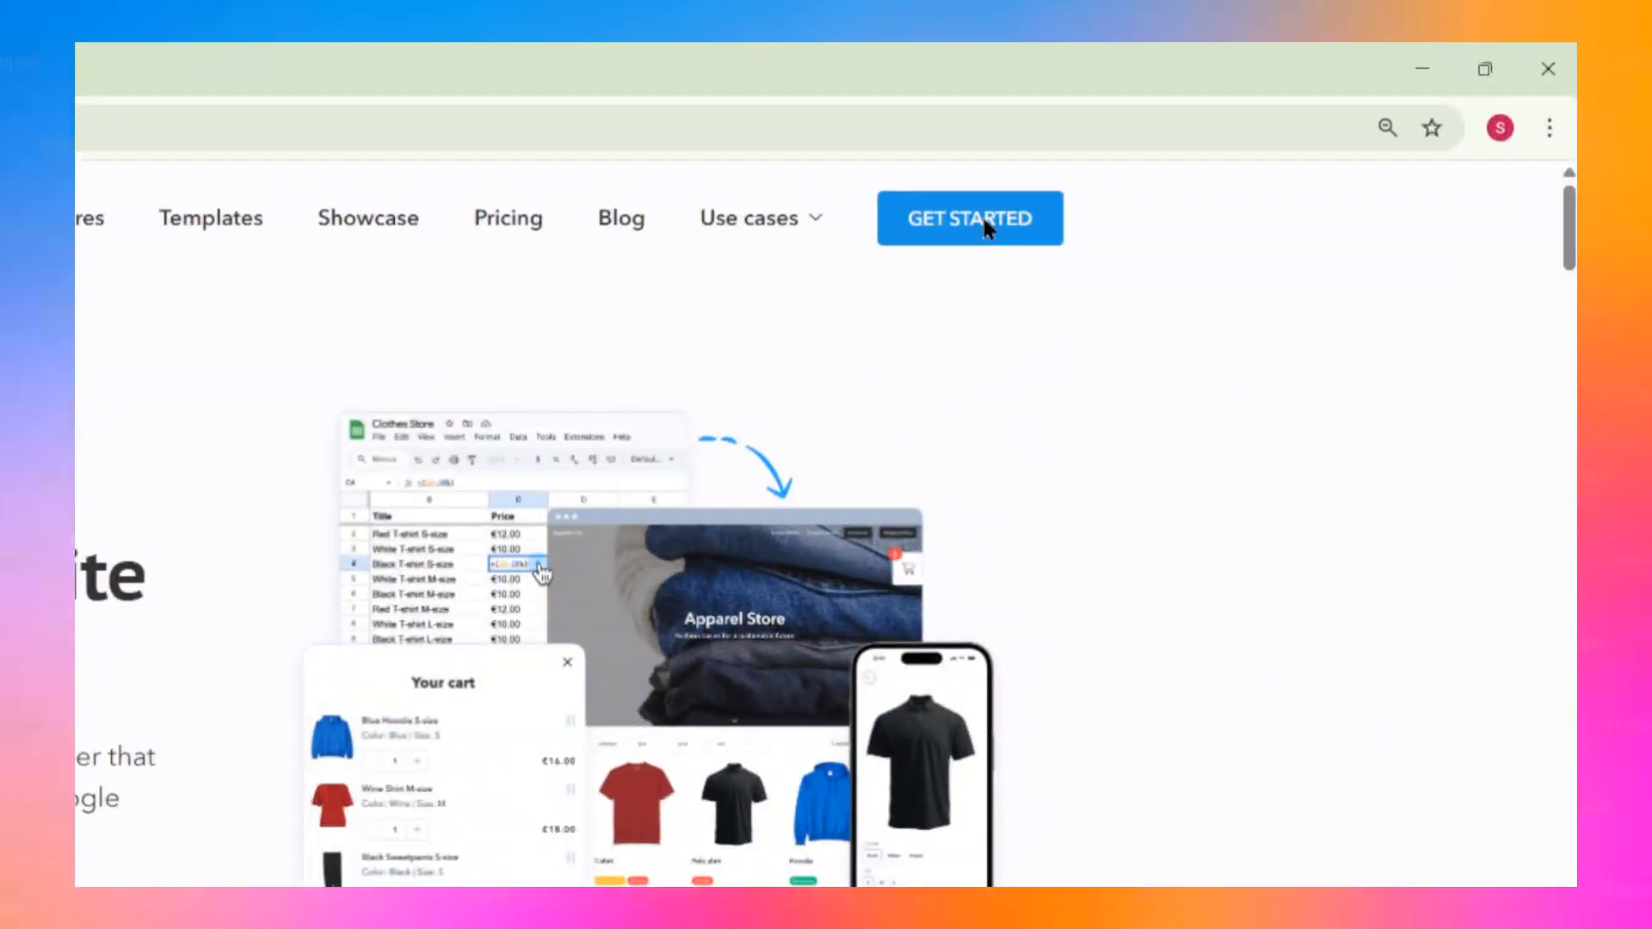
Step: Get started with SpreadSimple and sign in using the existing Google account
{"action": "left_click", "coordinate": [986, 222]}
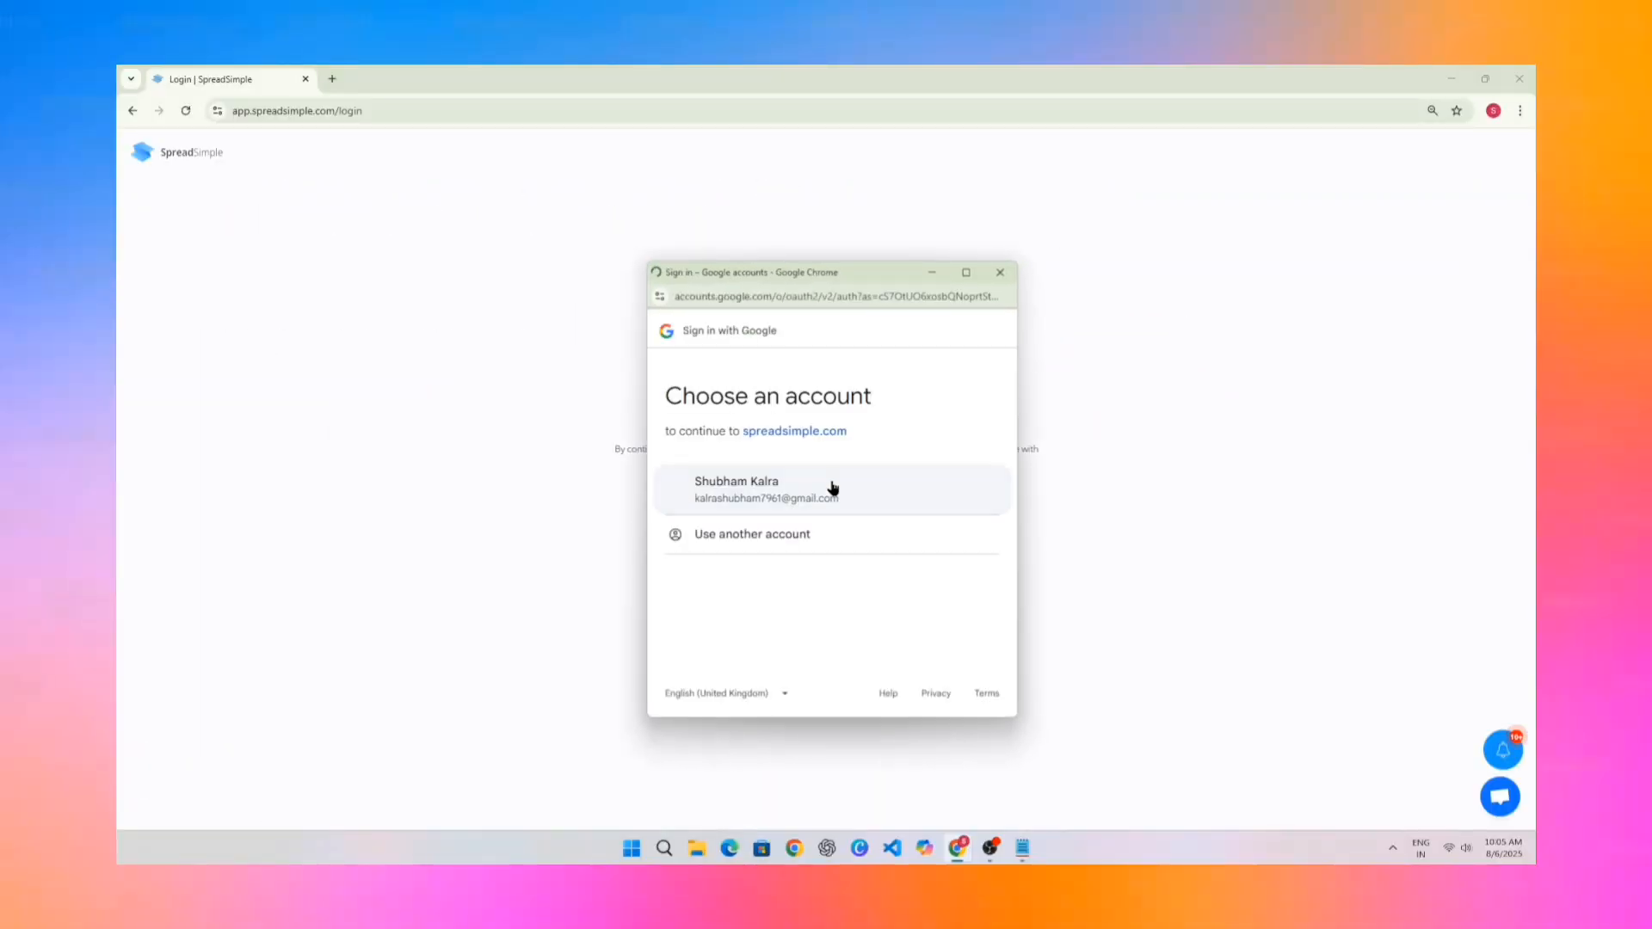
{"action": "left_click", "coordinate": [833, 488]}
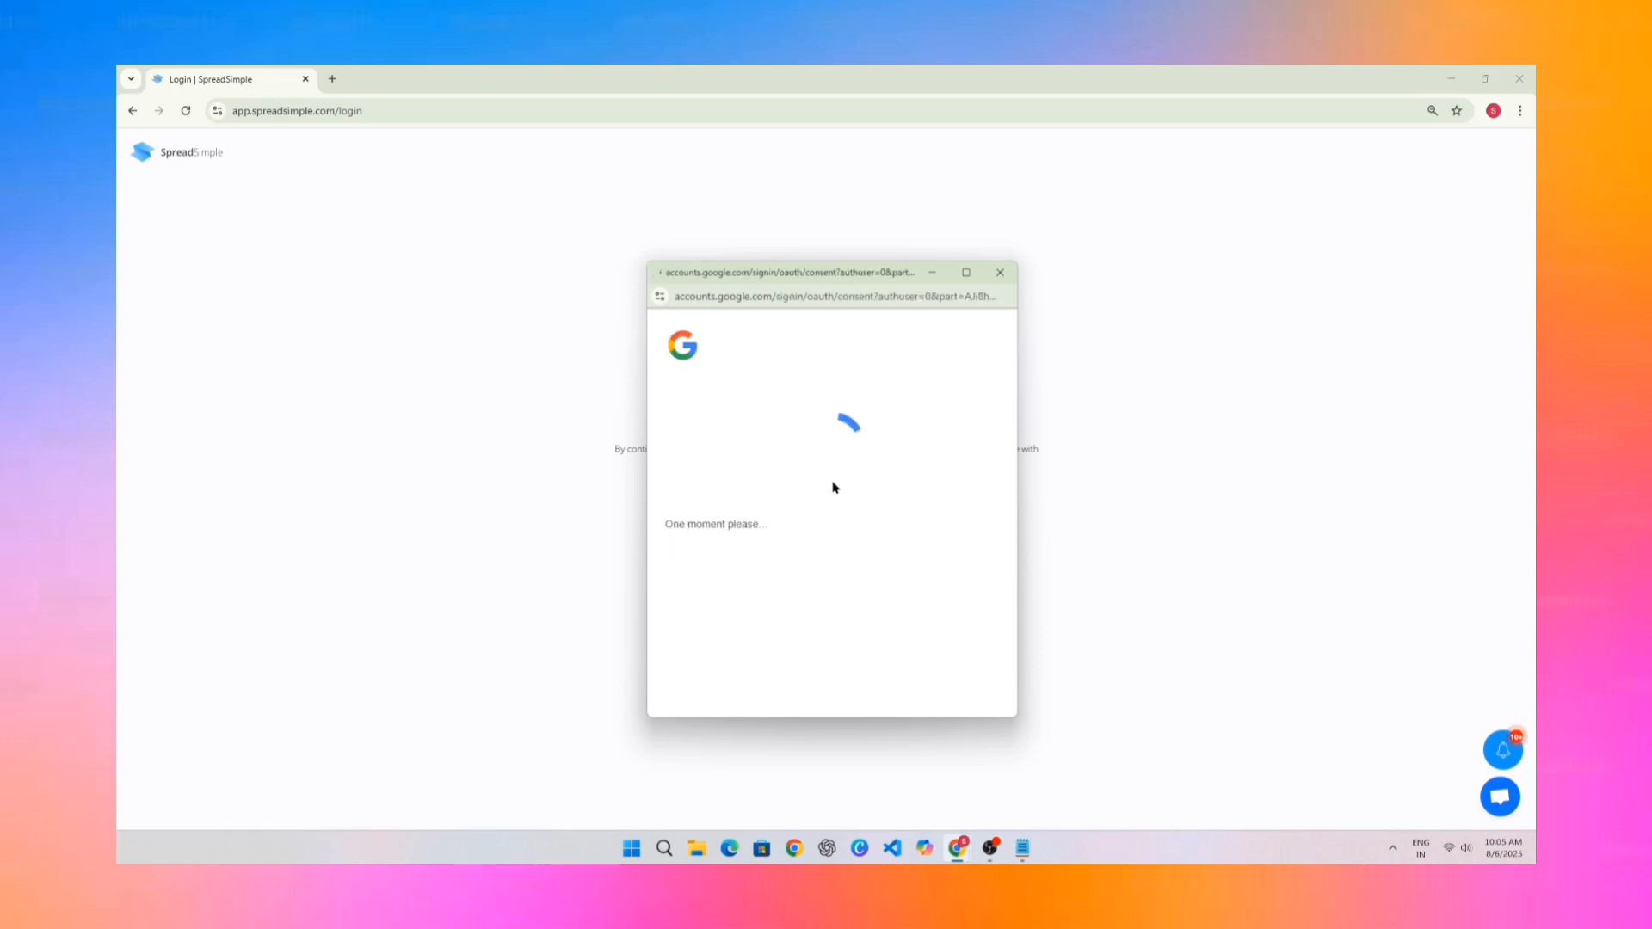
{"action": "left_click", "coordinate": [991, 848]}
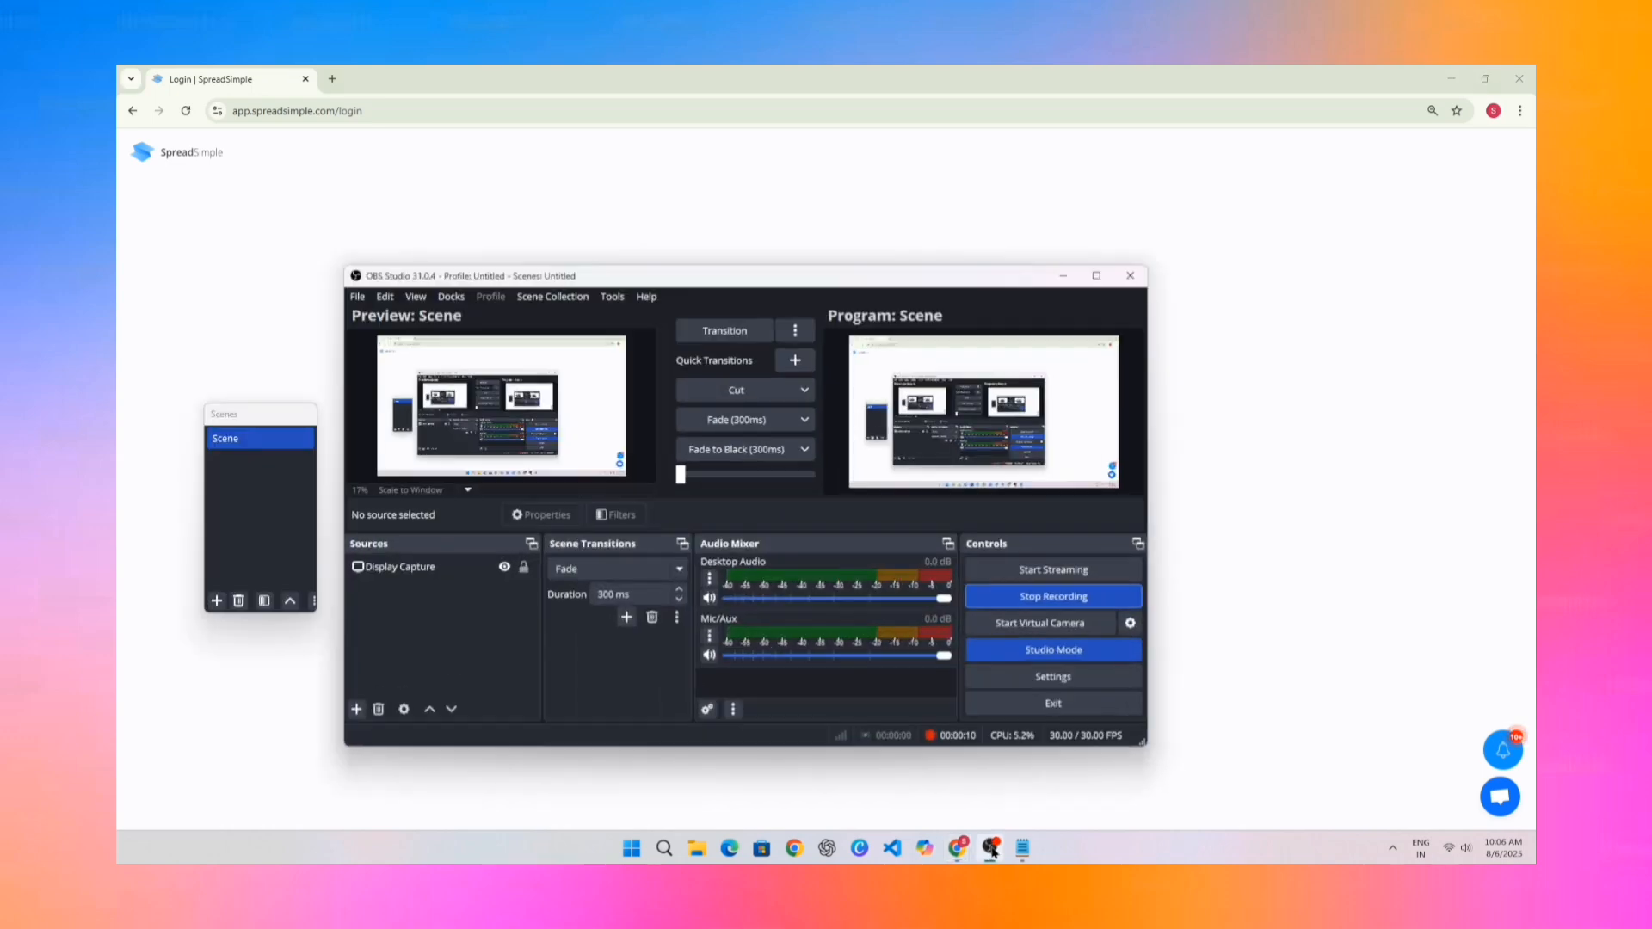
{"action": "left_click", "coordinate": [991, 849]}
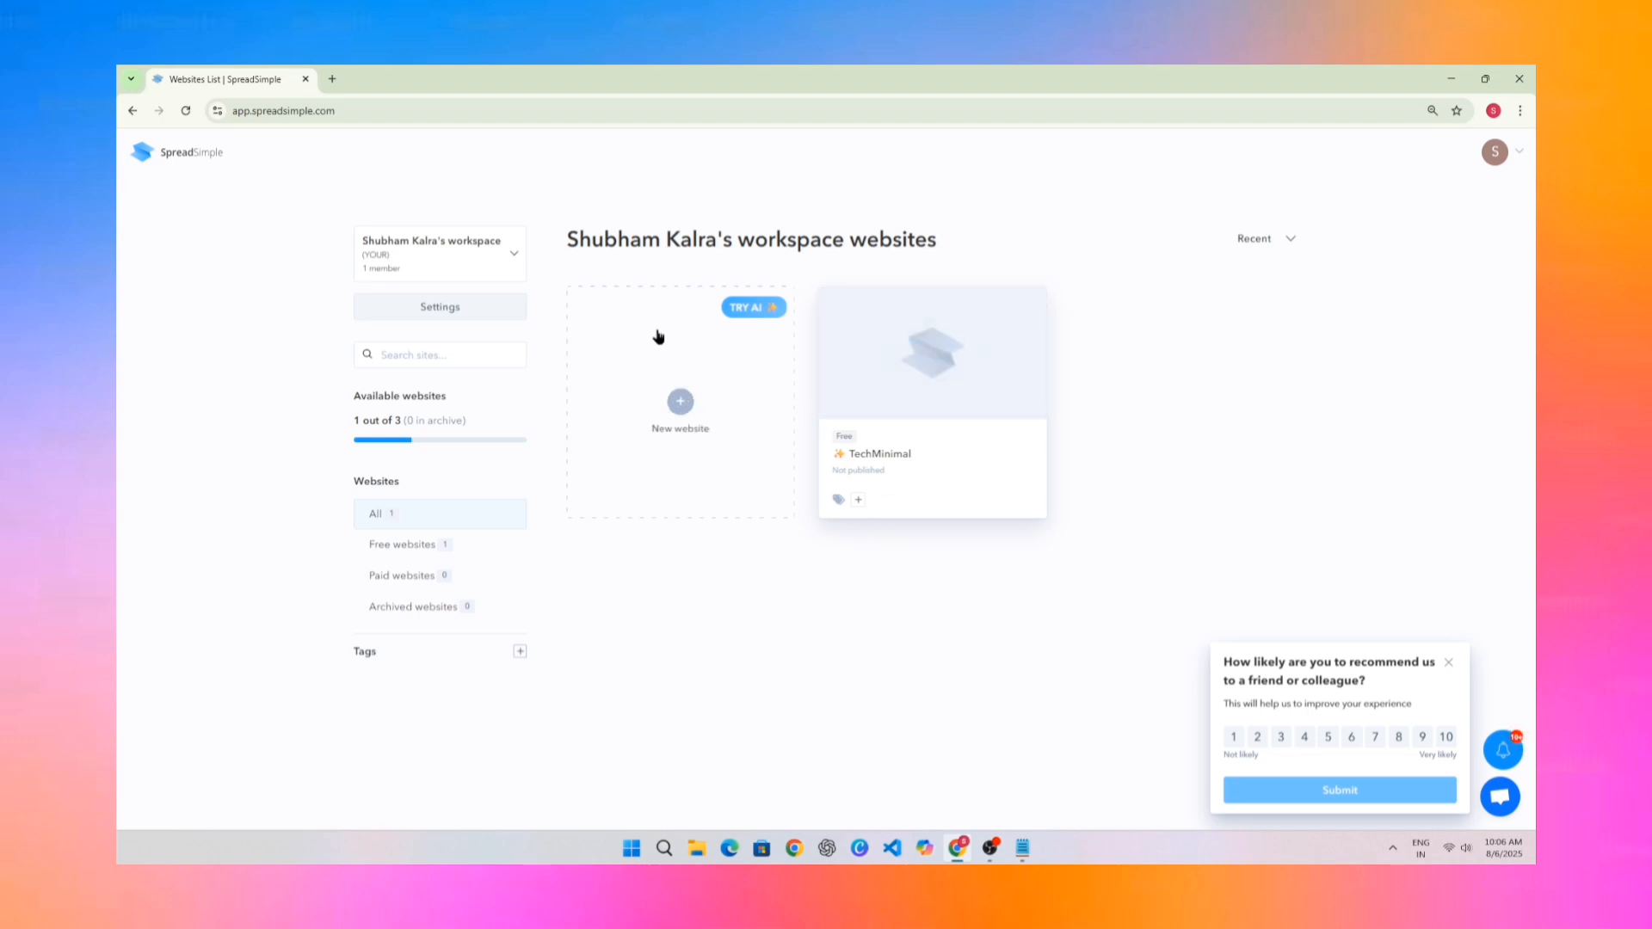
Step: Start a new website in the workspace and choose to build it with the AI Creator
{"action": "left_click", "coordinate": [715, 461]}
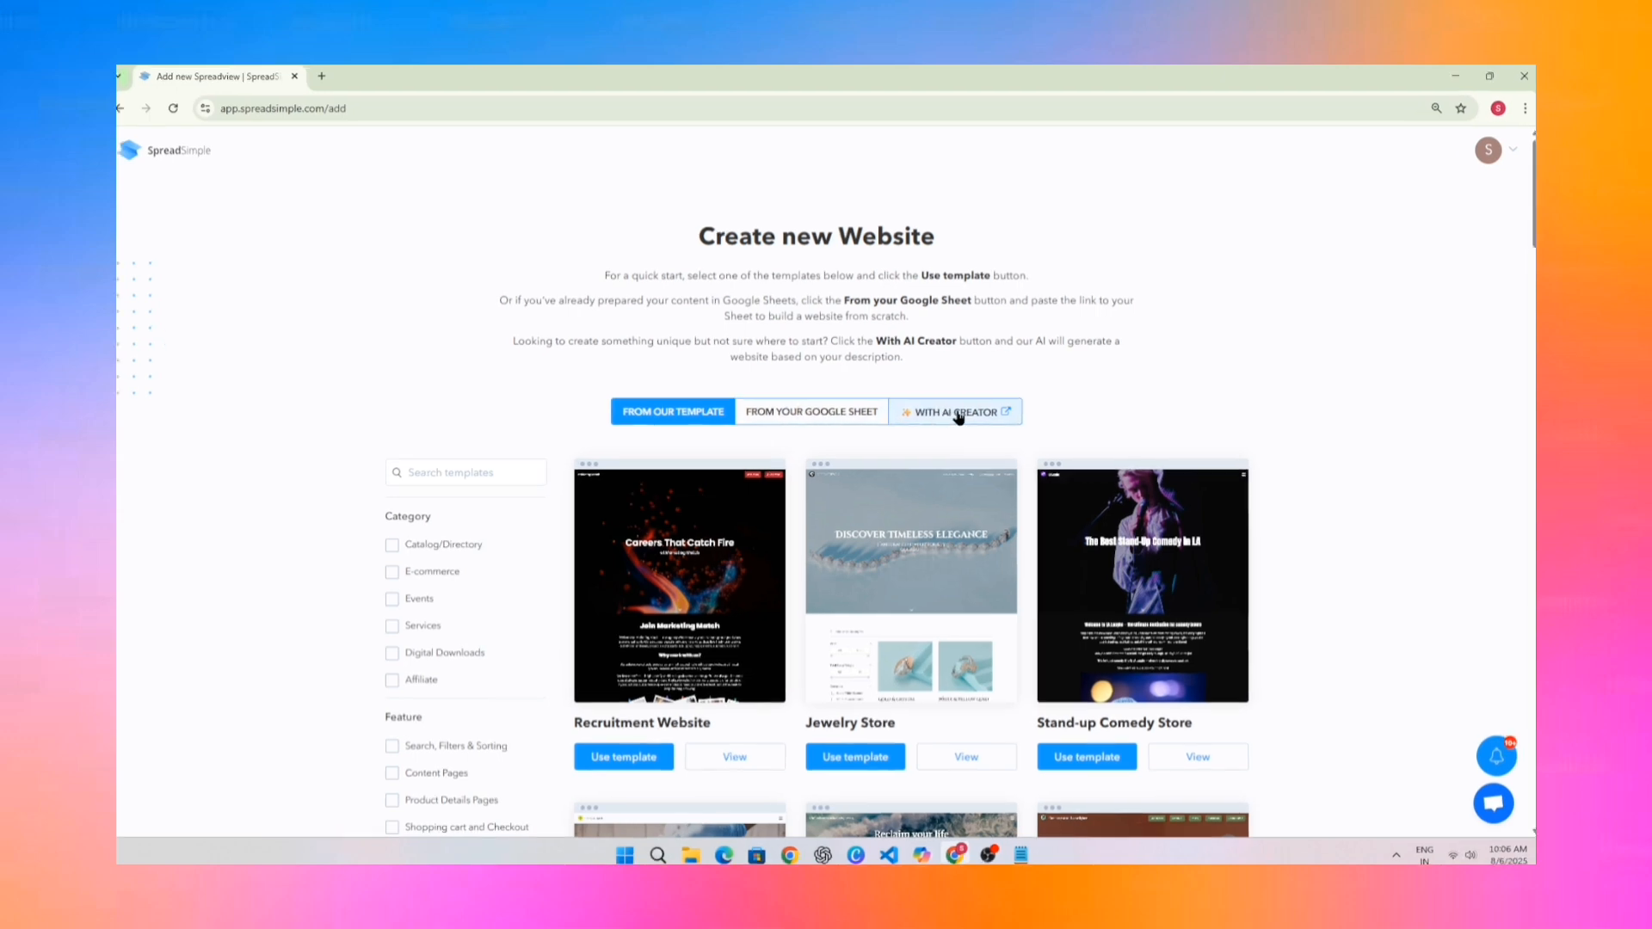
{"action": "left_click", "coordinate": [964, 413]}
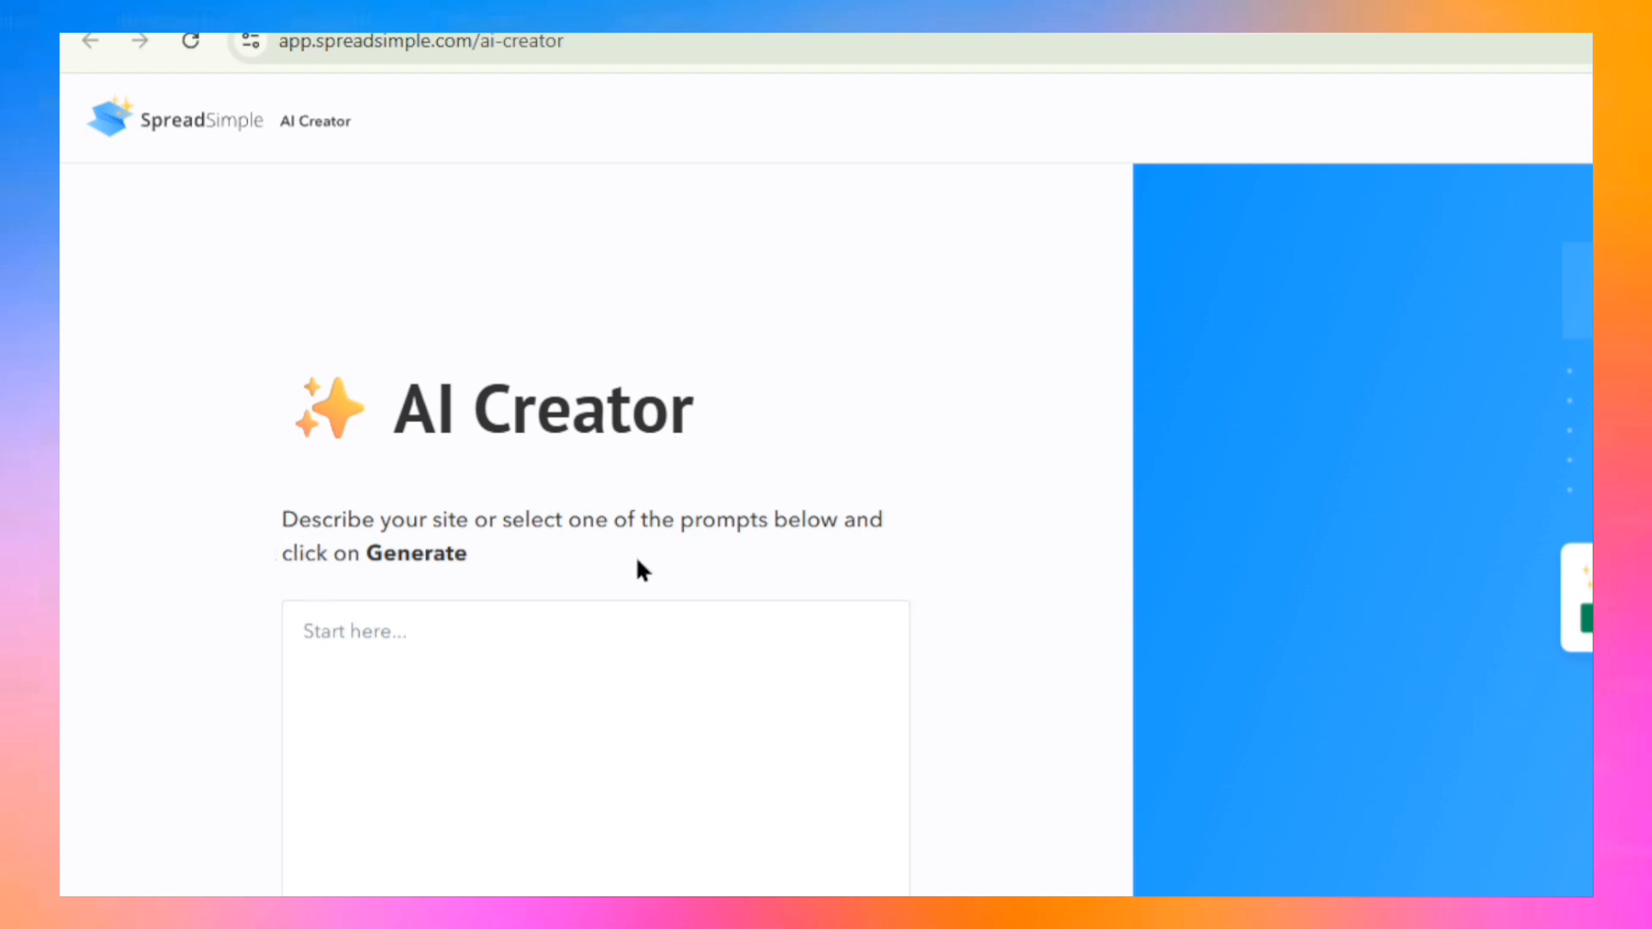
{"action": "left_click", "coordinate": [302, 642]}
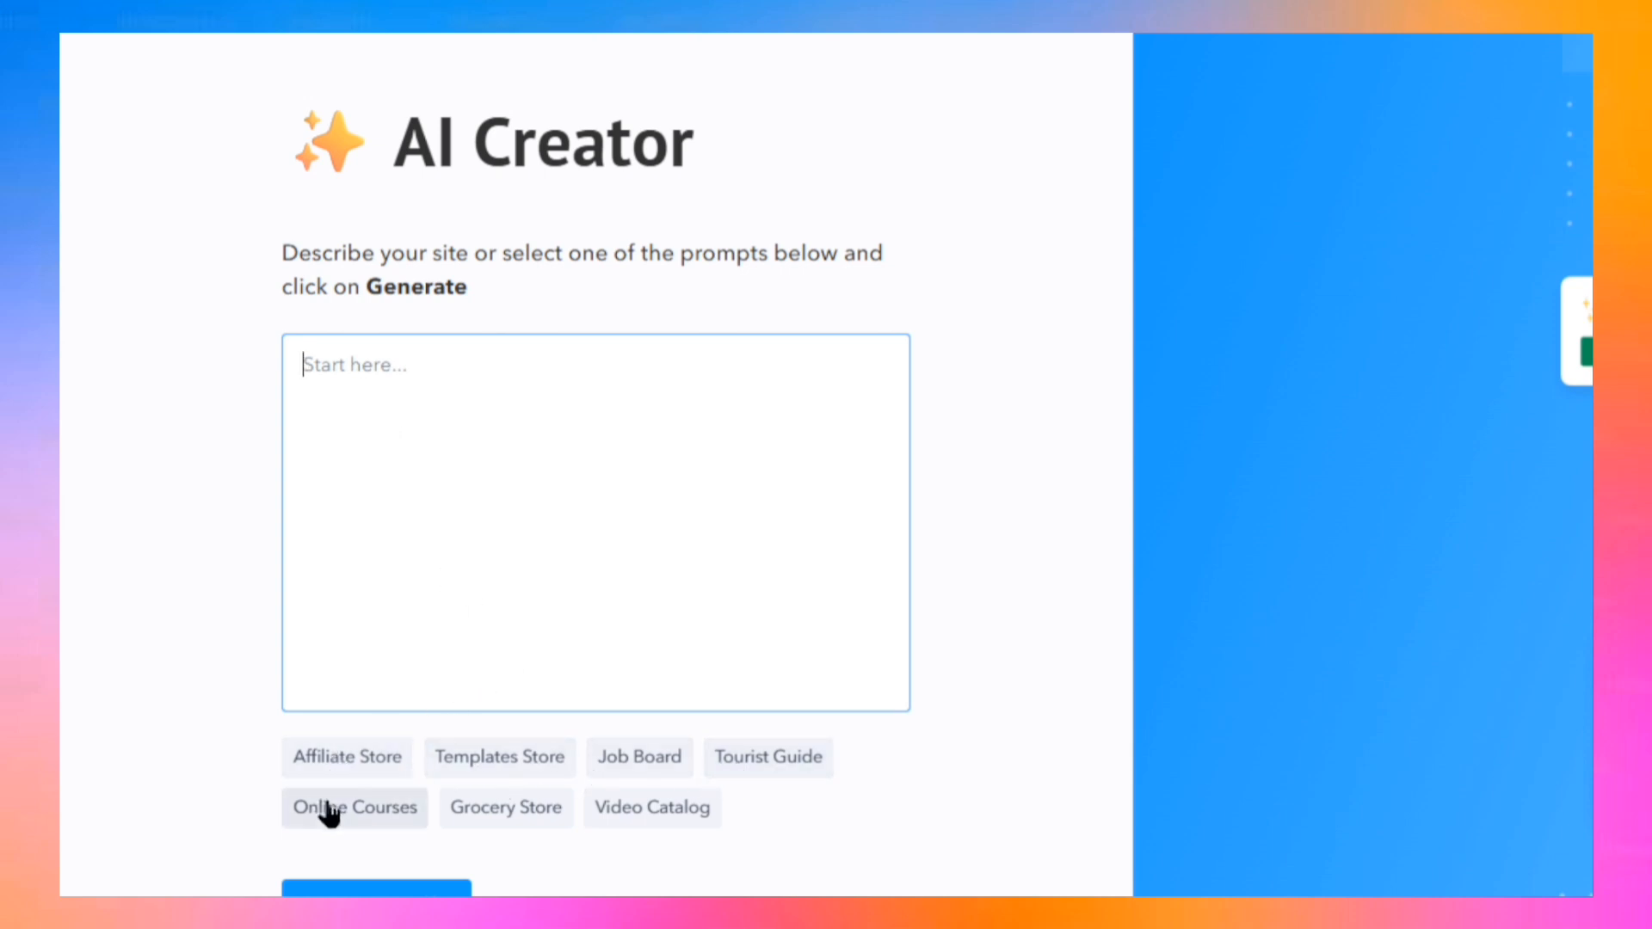
{"action": "left_click", "coordinate": [344, 758]}
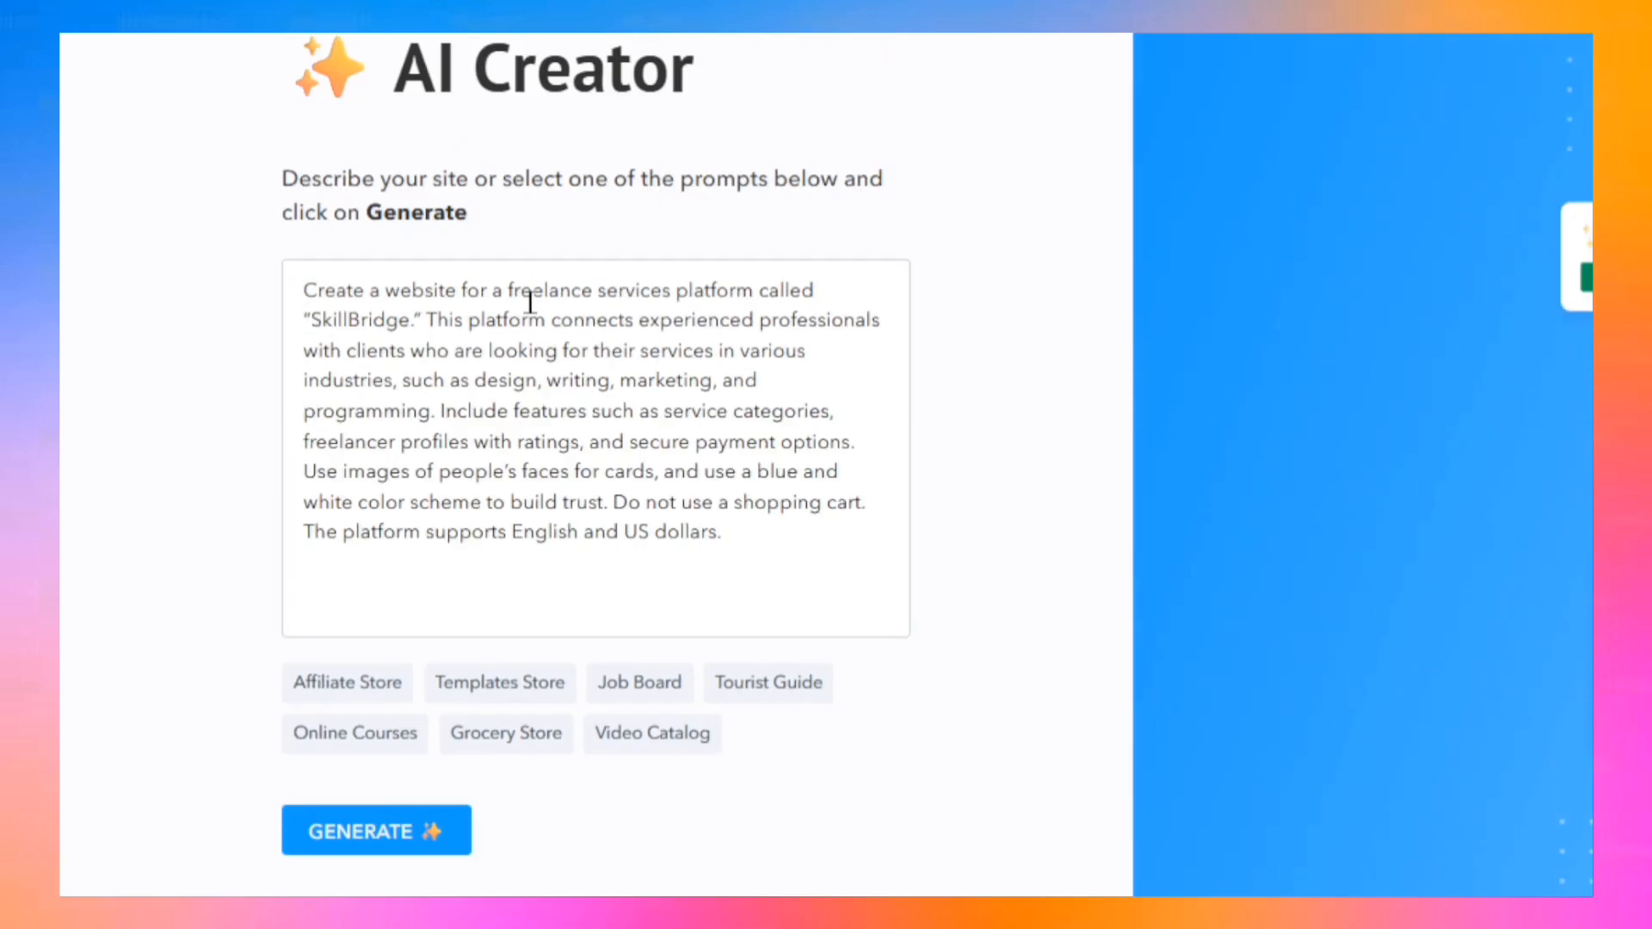
{"action": "left_click_drag", "start_coordinate": [785, 598], "coordinate": [243, 280]}
{"action": "key", "text": "BackSpace"}
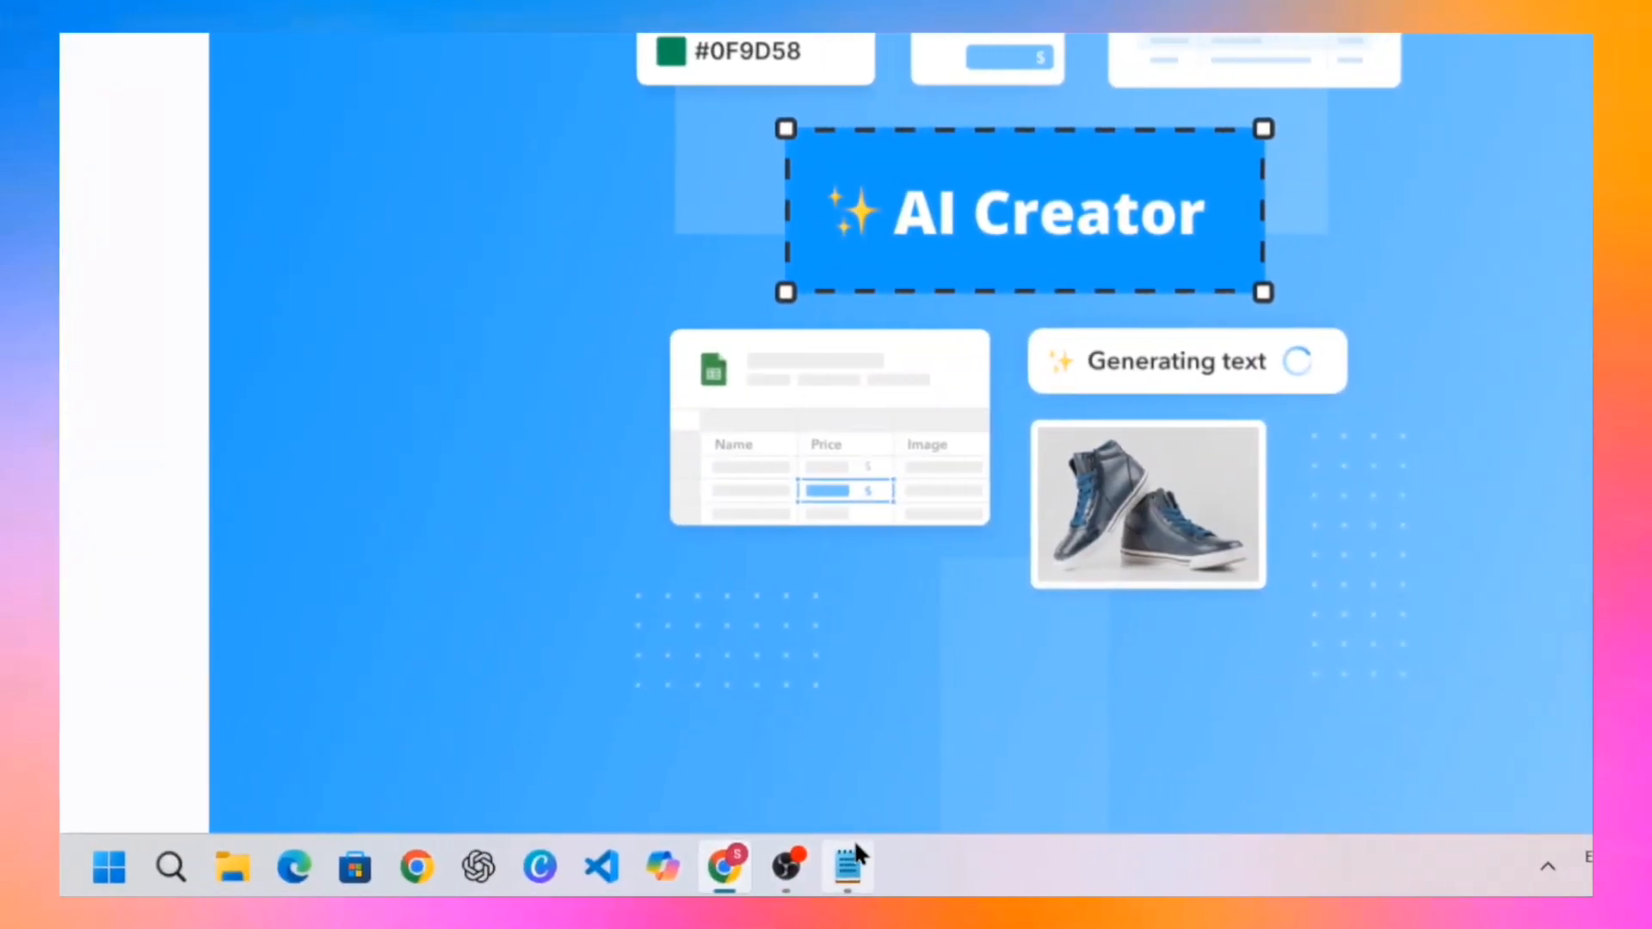
Step: Copy the tech accessory store prompt from Notepad and paste it into the AI Creator's site description
{"action": "left_click", "coordinate": [851, 851]}
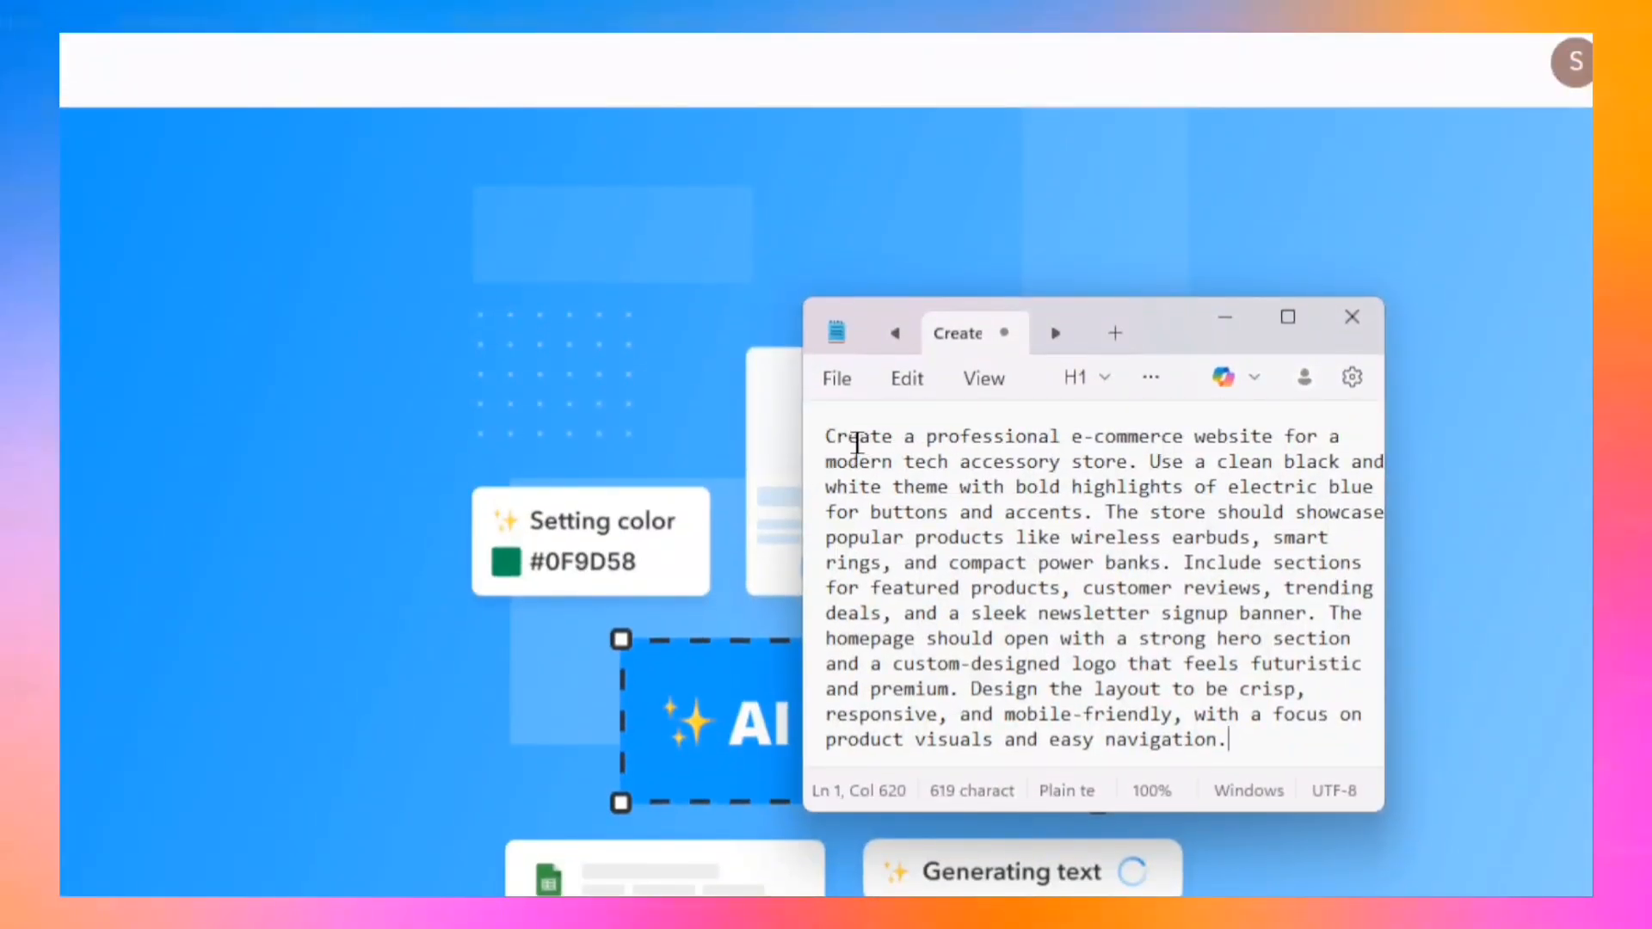
{"action": "left_click_drag", "start_coordinate": [825, 441], "coordinate": [1287, 743]}
{"action": "key", "text": "ctrl+c"}
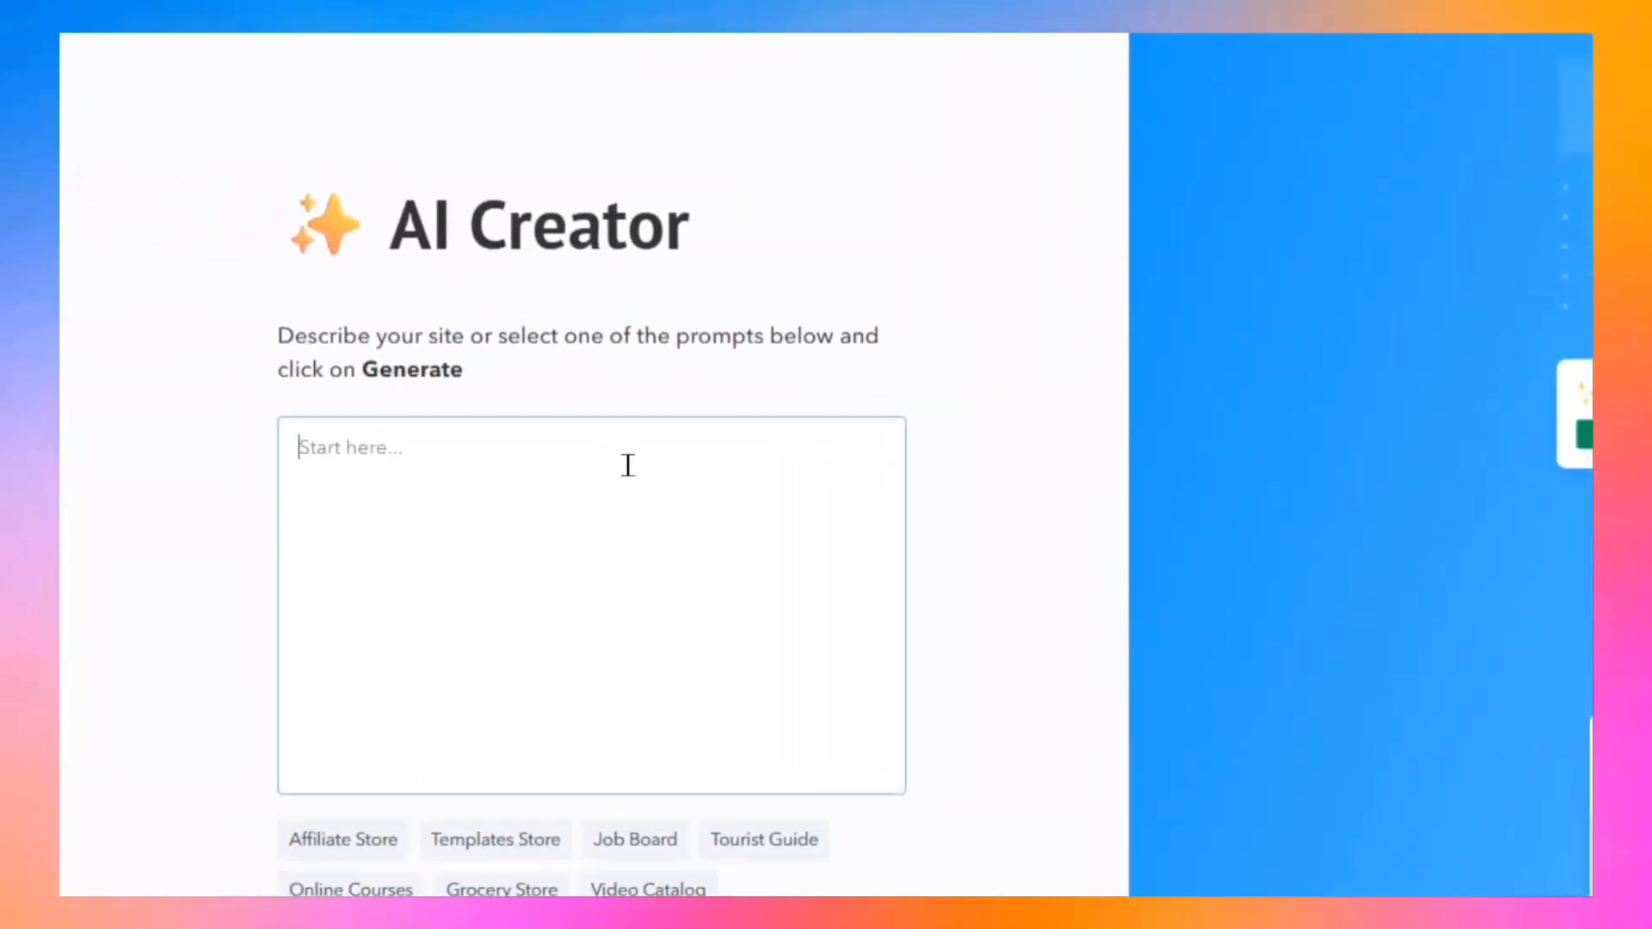
{"action": "left_click", "coordinate": [622, 472]}
{"action": "key", "text": "ctrl+v"}
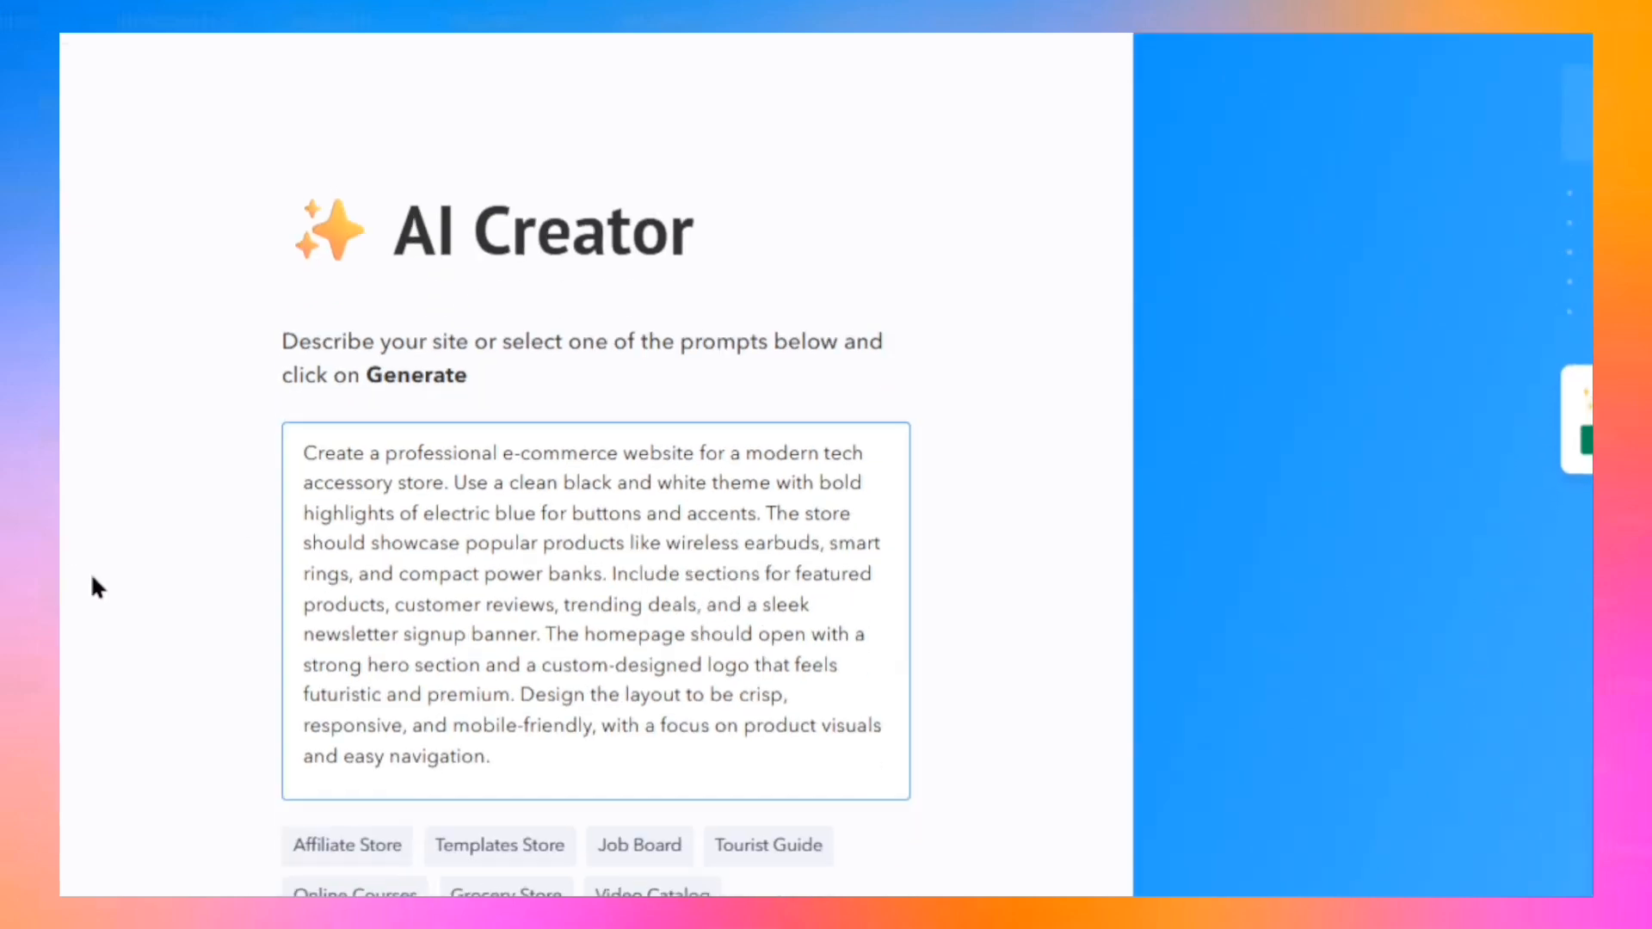
Step: Generate the website from the entered tech accessory store prompt
{"action": "scroll", "coordinate": [535, 620], "scroll_direction": "down", "scroll_amount": 3}
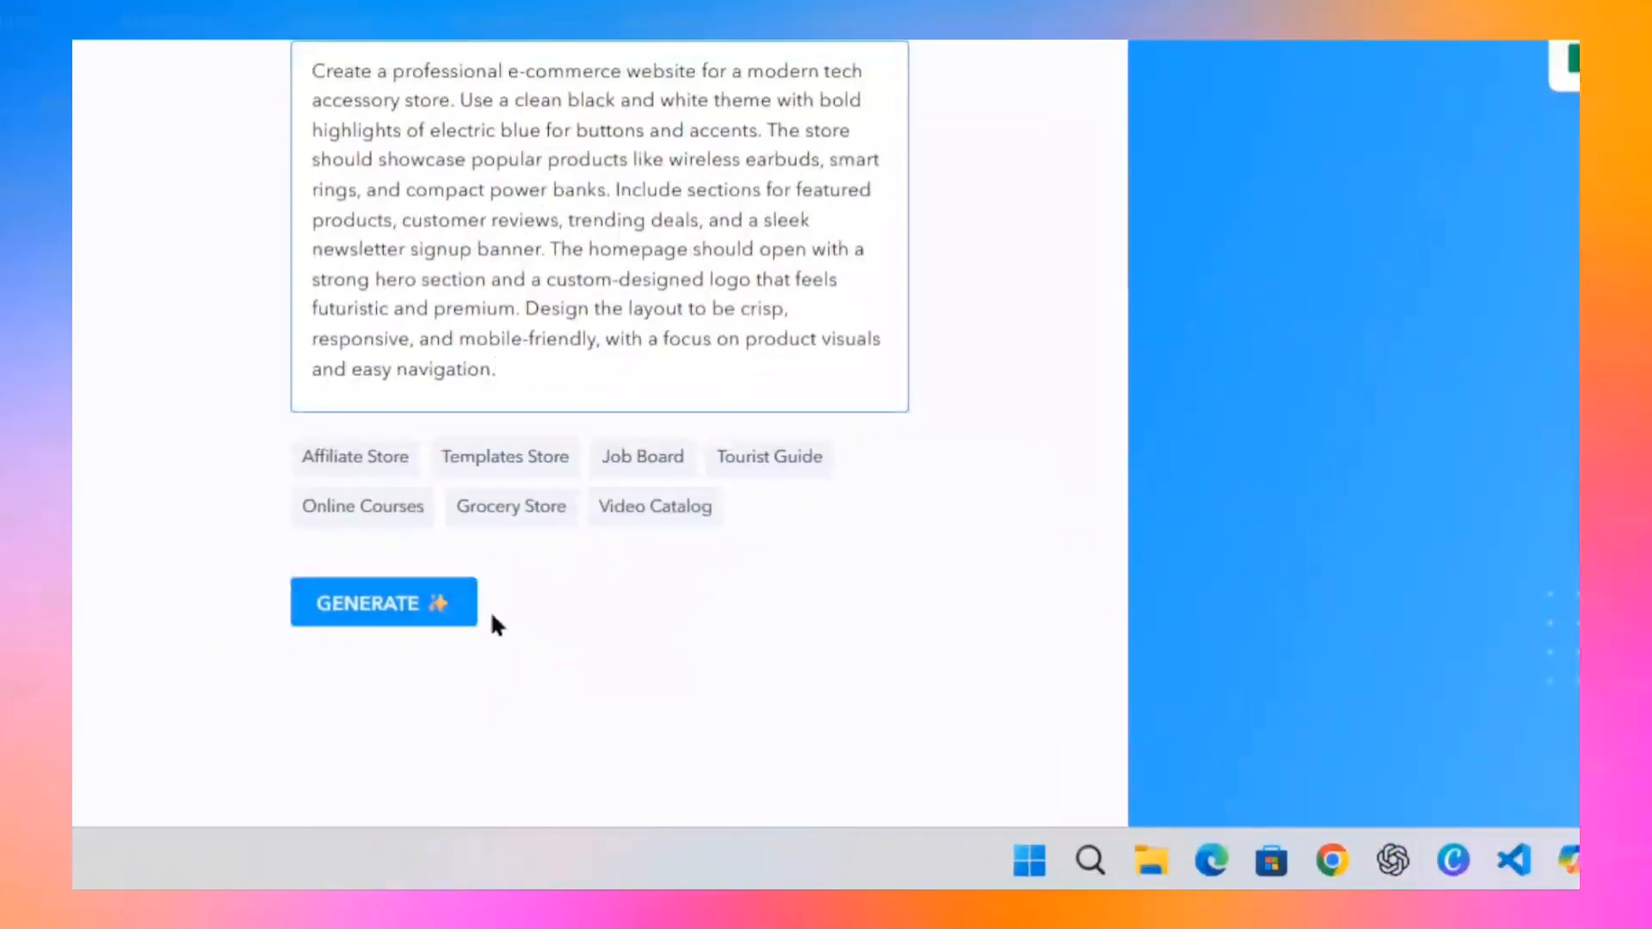
{"action": "left_click", "coordinate": [255, 710]}
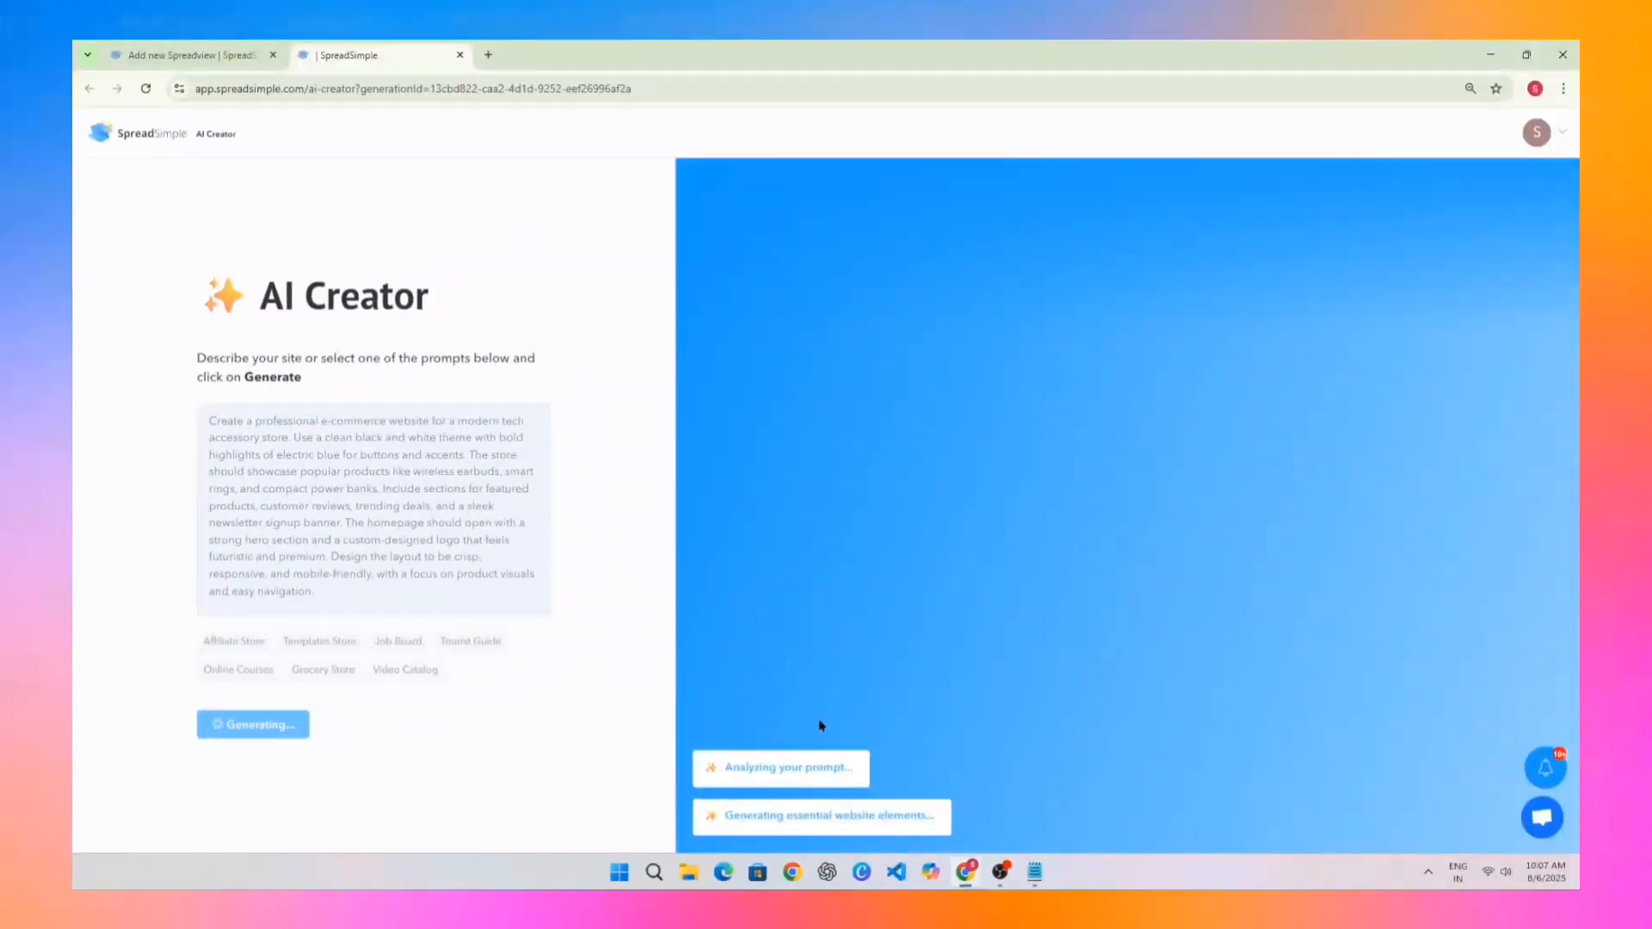
{"action": "key", "text": "ctrl+plus"}
{"action": "key", "text": "ctrl+plus"}
{"action": "key", "text": "ctrl+plus"}
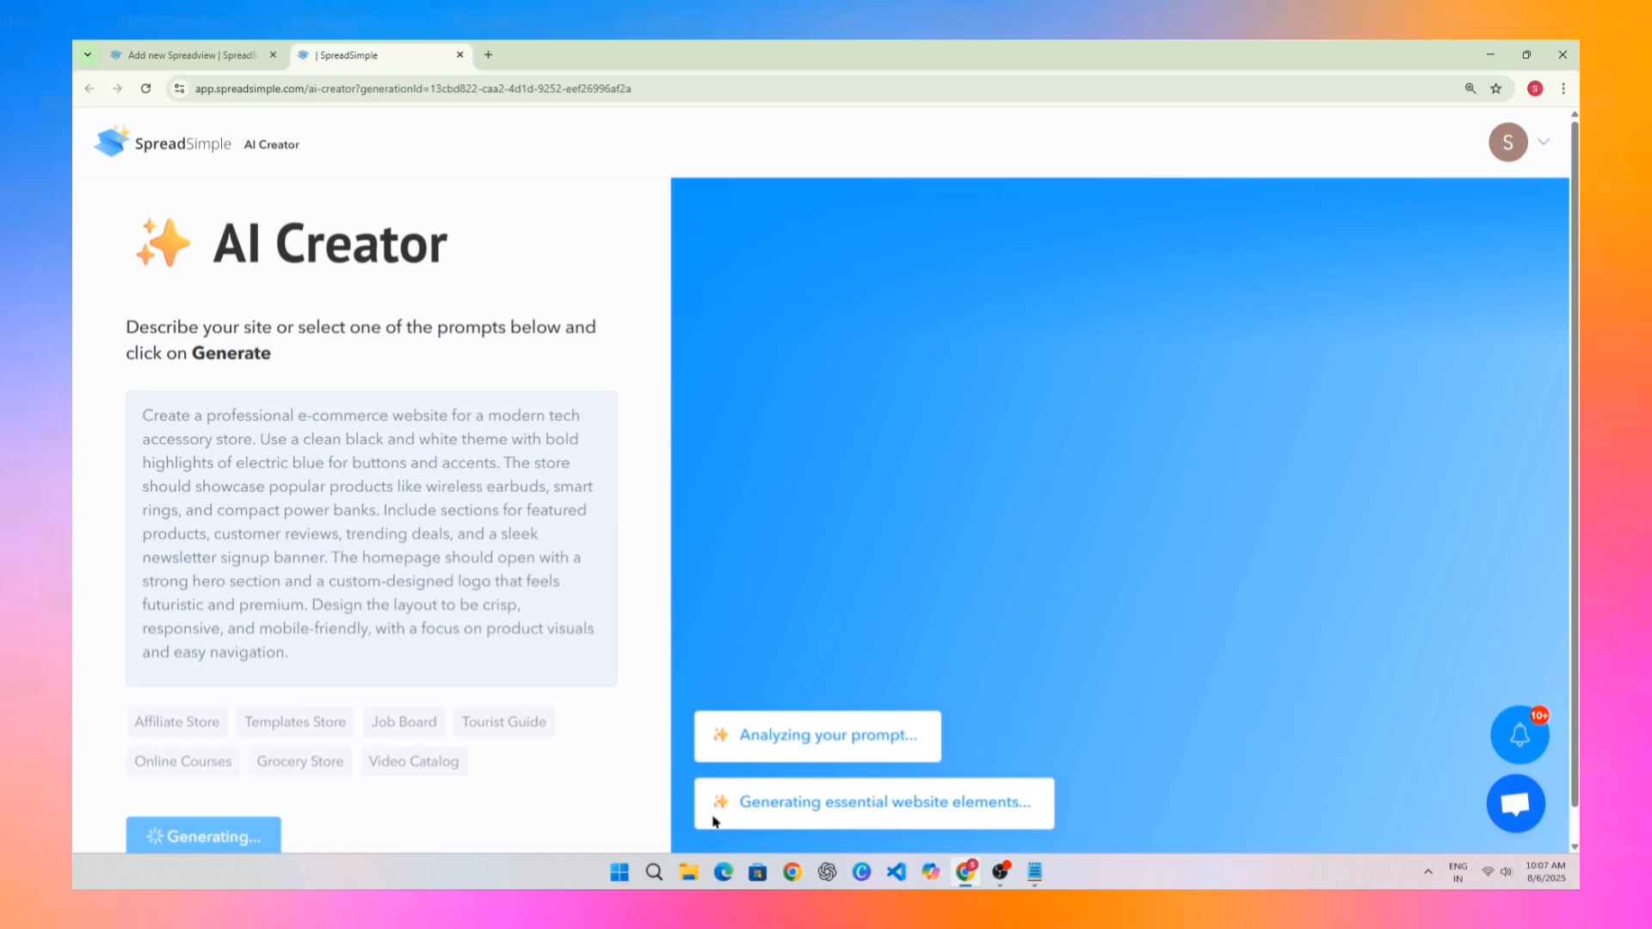
{"action": "left_click", "coordinate": [1000, 871]}
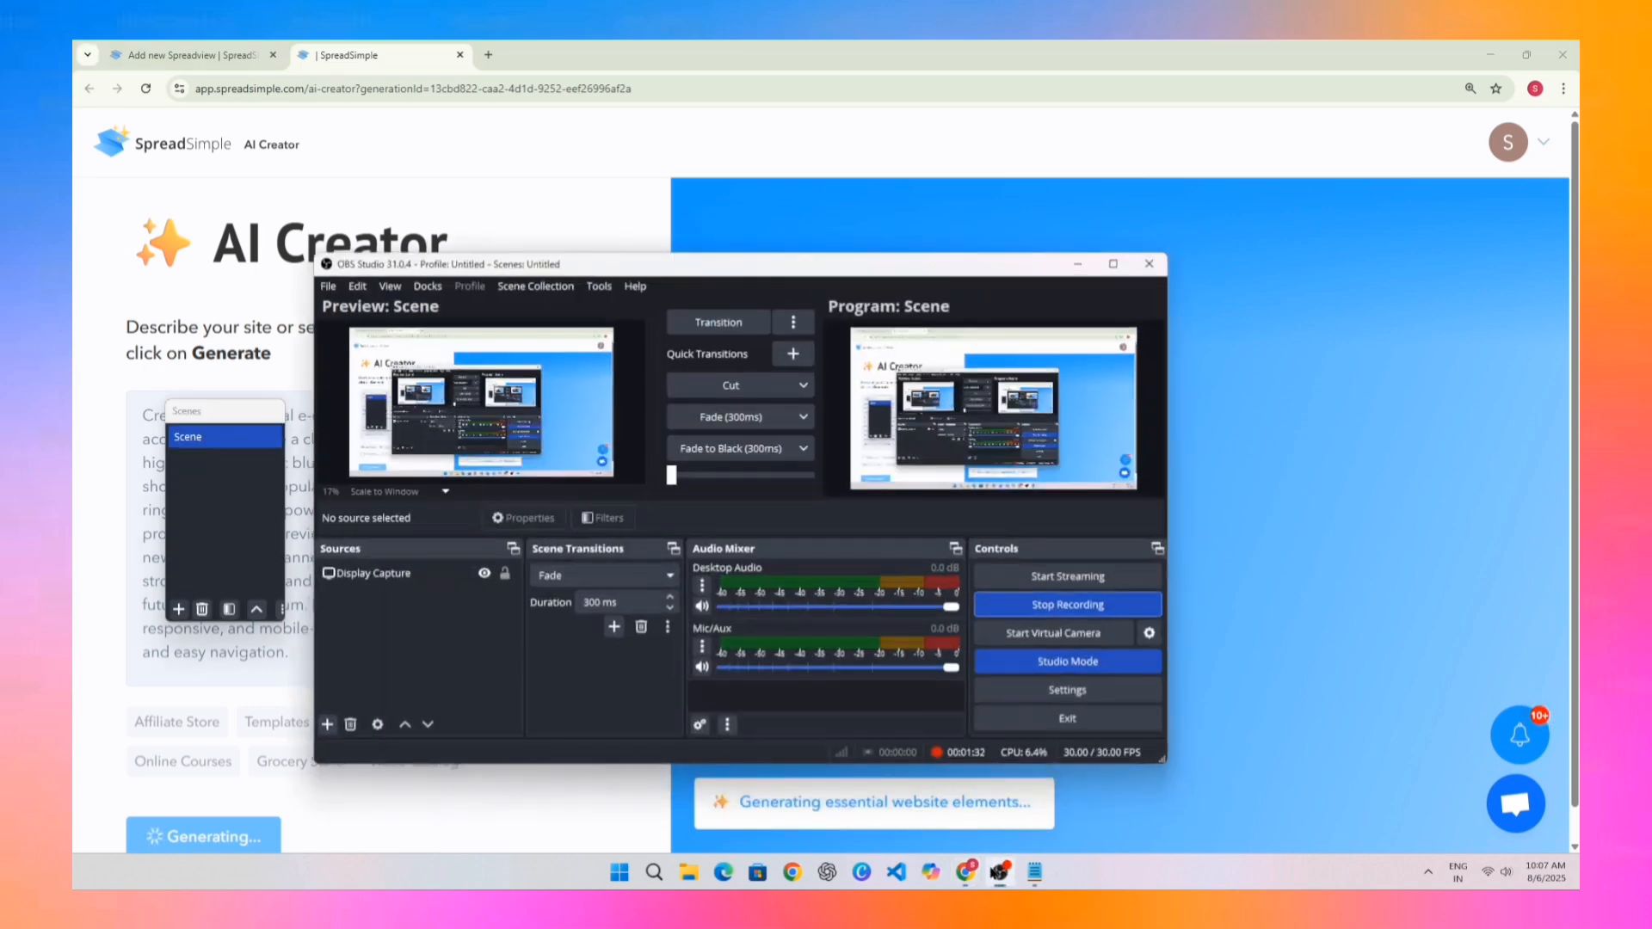
{"action": "left_click", "coordinate": [1000, 872]}
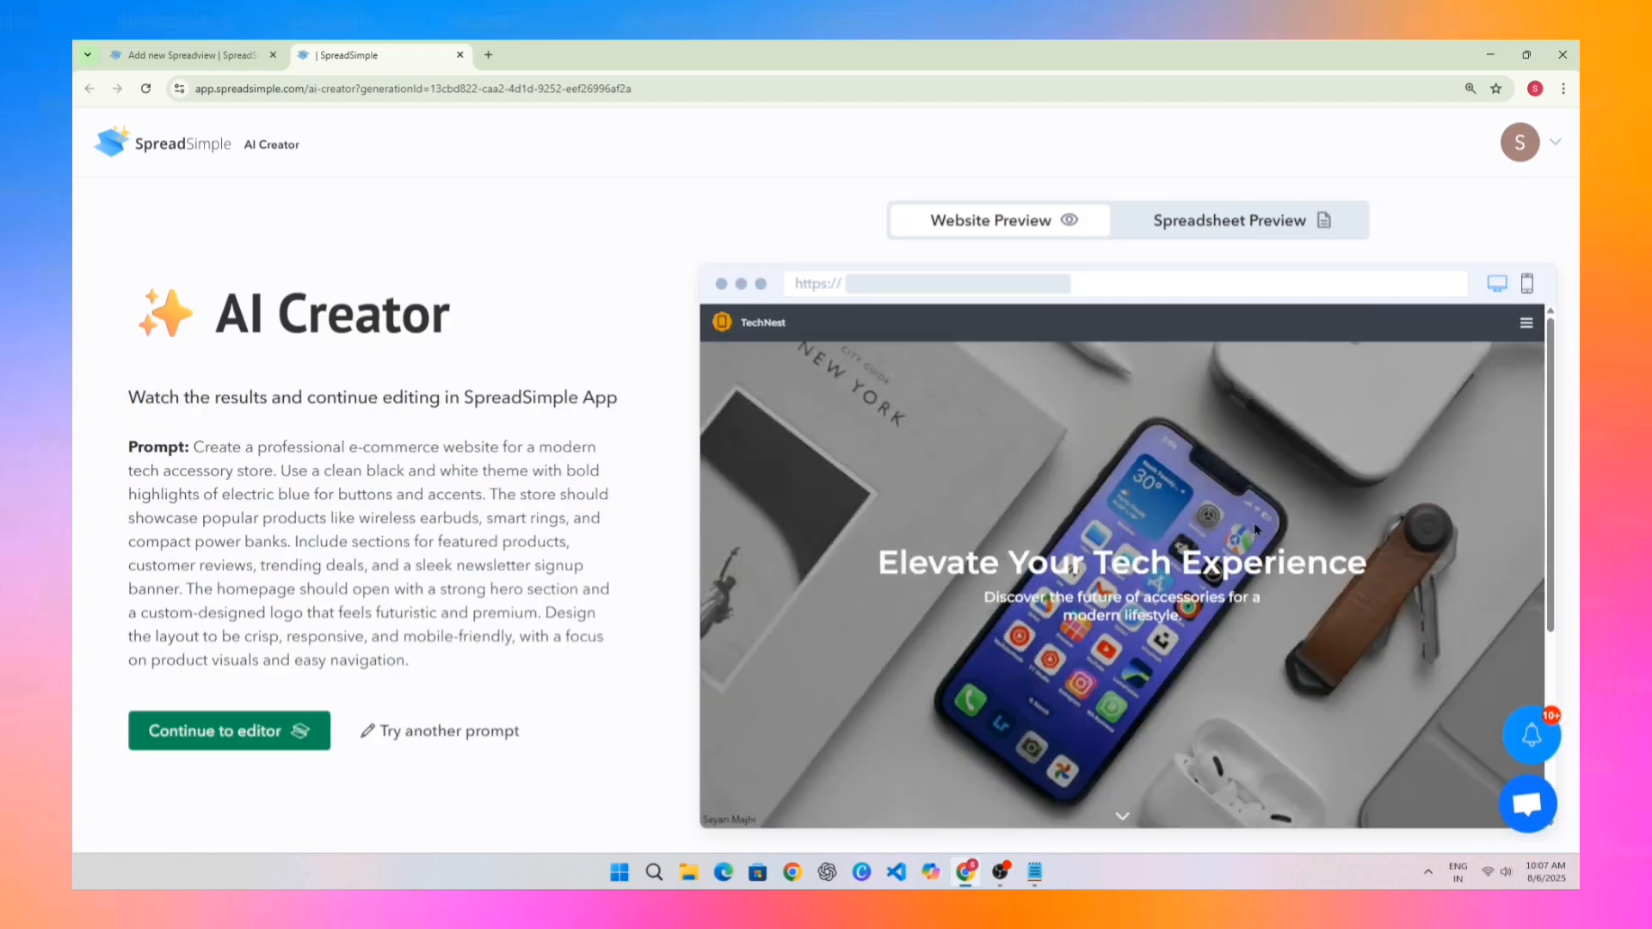
Step: Examine the intro, product listings and lower sections in the generated website preview
{"action": "scroll", "coordinate": [1253, 523], "scroll_direction": "down", "scroll_amount": 10}
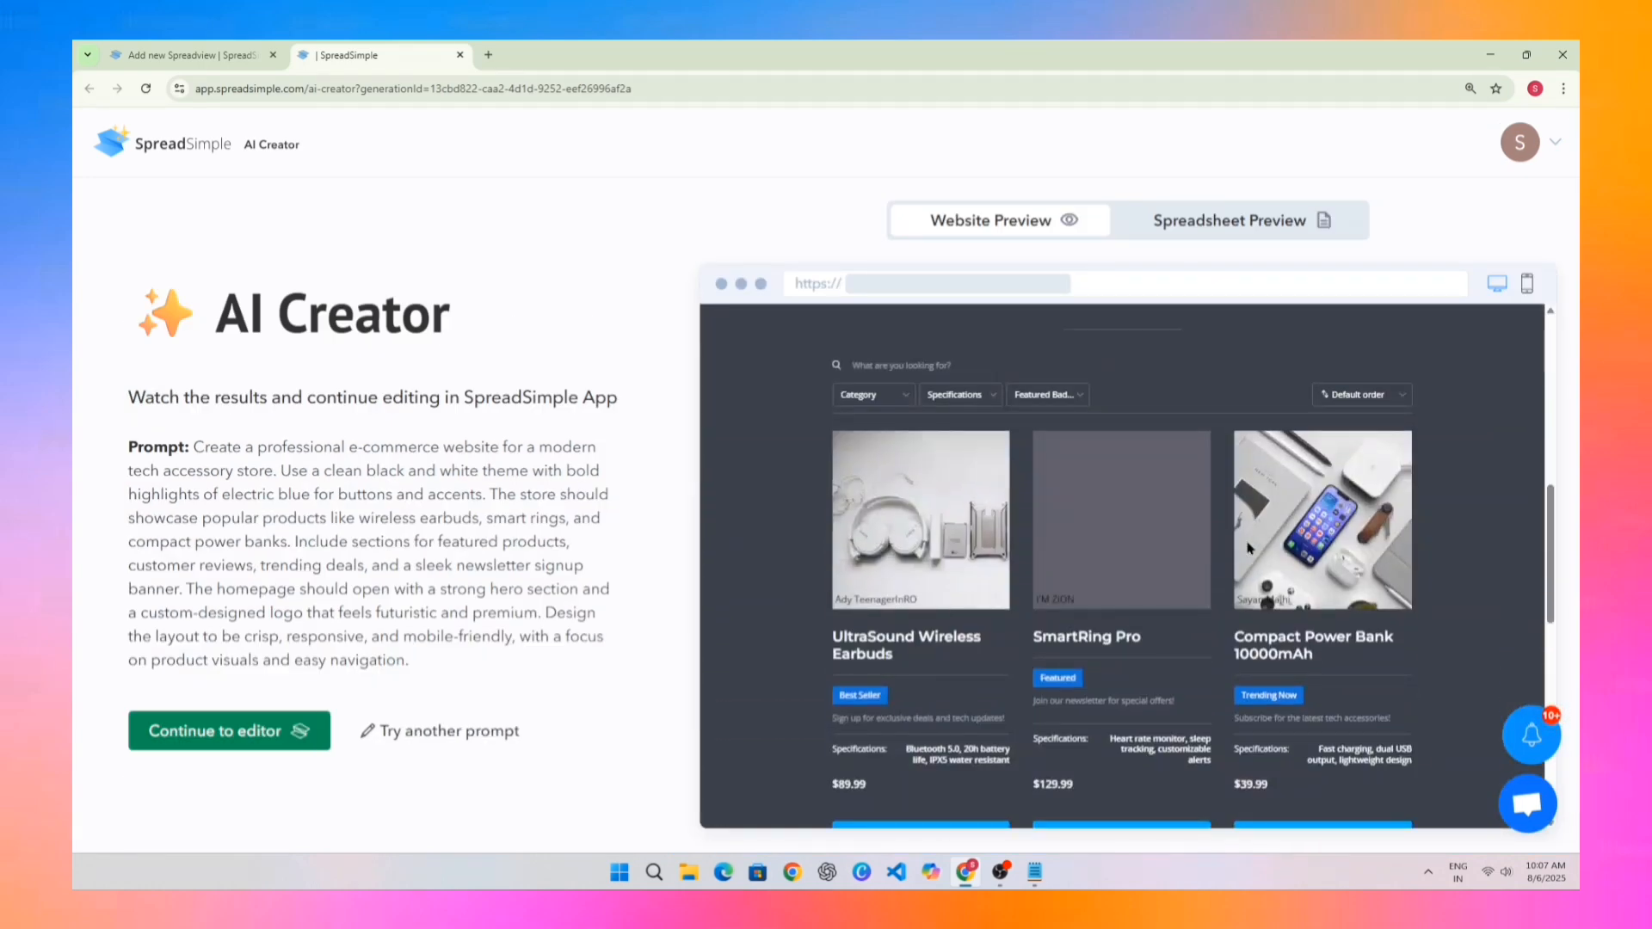
{"action": "scroll", "coordinate": [1250, 548], "scroll_direction": "down", "scroll_amount": 1}
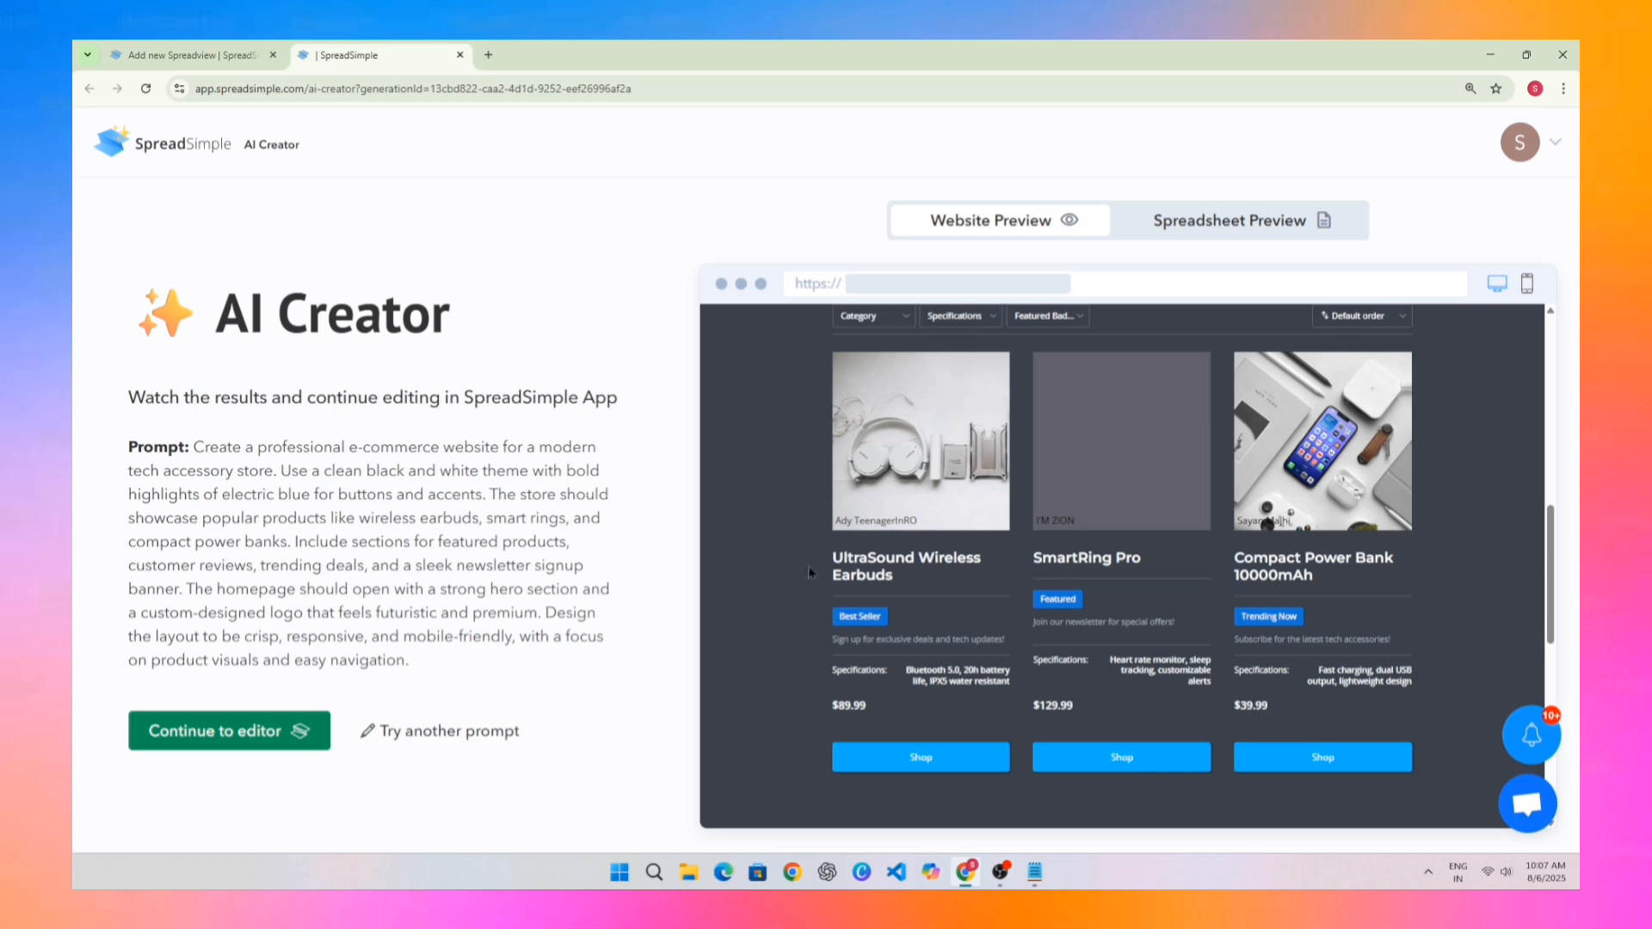
{"action": "scroll", "coordinate": [892, 635], "scroll_direction": "down", "scroll_amount": 8}
{"action": "scroll", "coordinate": [783, 569], "scroll_direction": "up", "scroll_amount": 4}
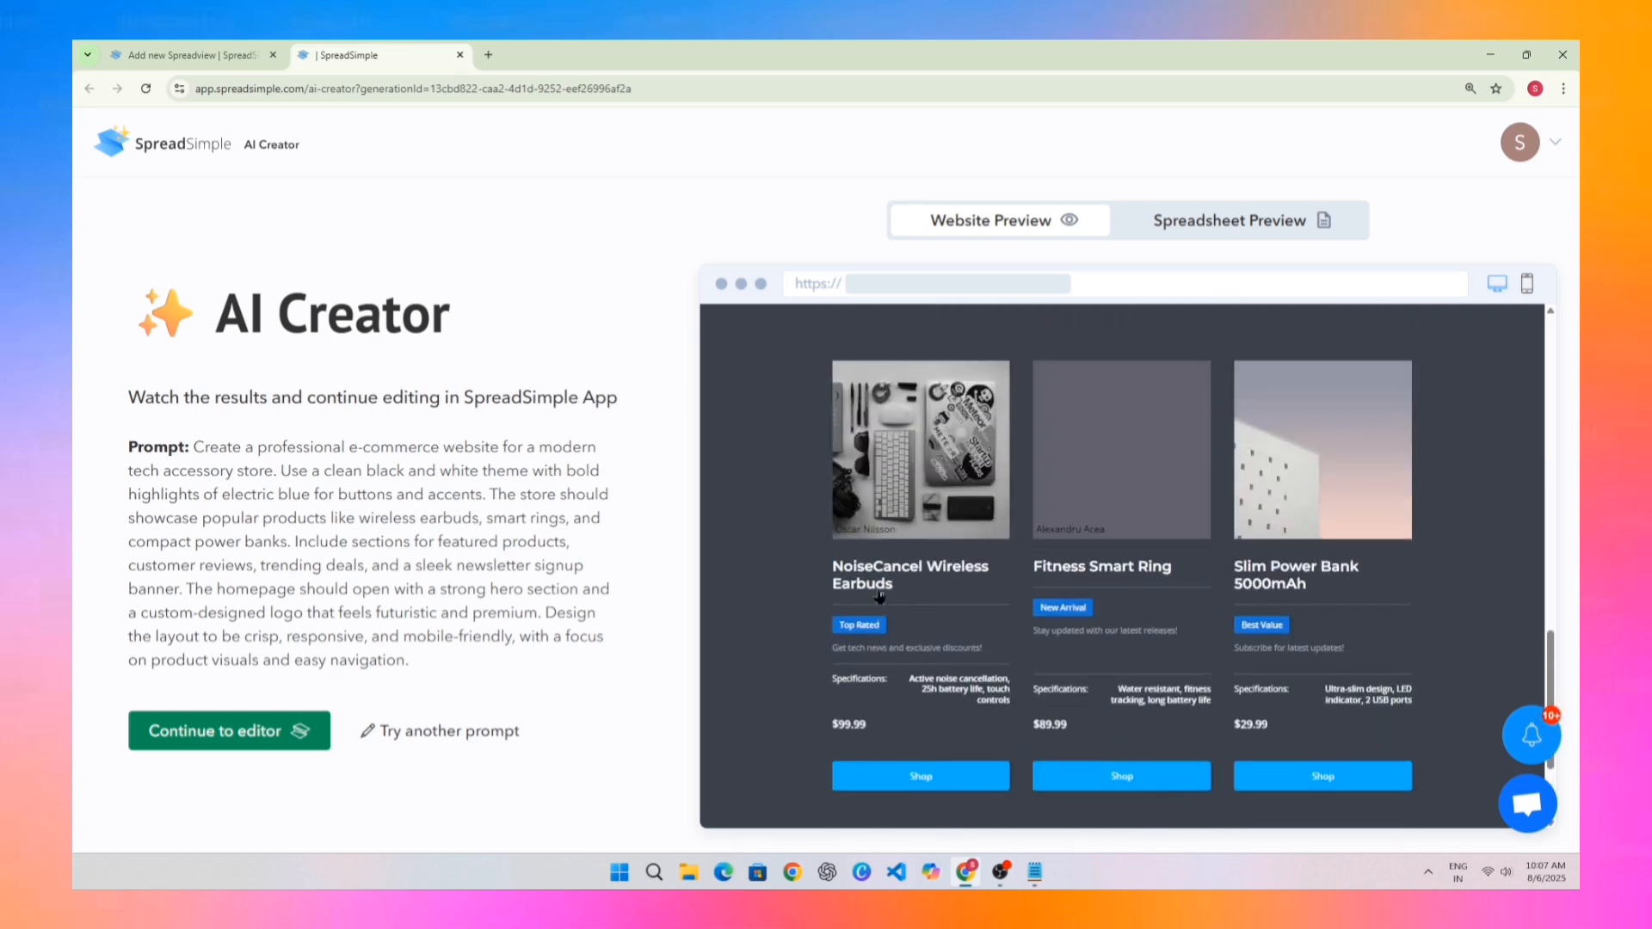
{"action": "scroll", "coordinate": [889, 523], "scroll_direction": "down", "scroll_amount": 3}
{"action": "scroll", "coordinate": [955, 530], "scroll_direction": "up", "scroll_amount": 15}
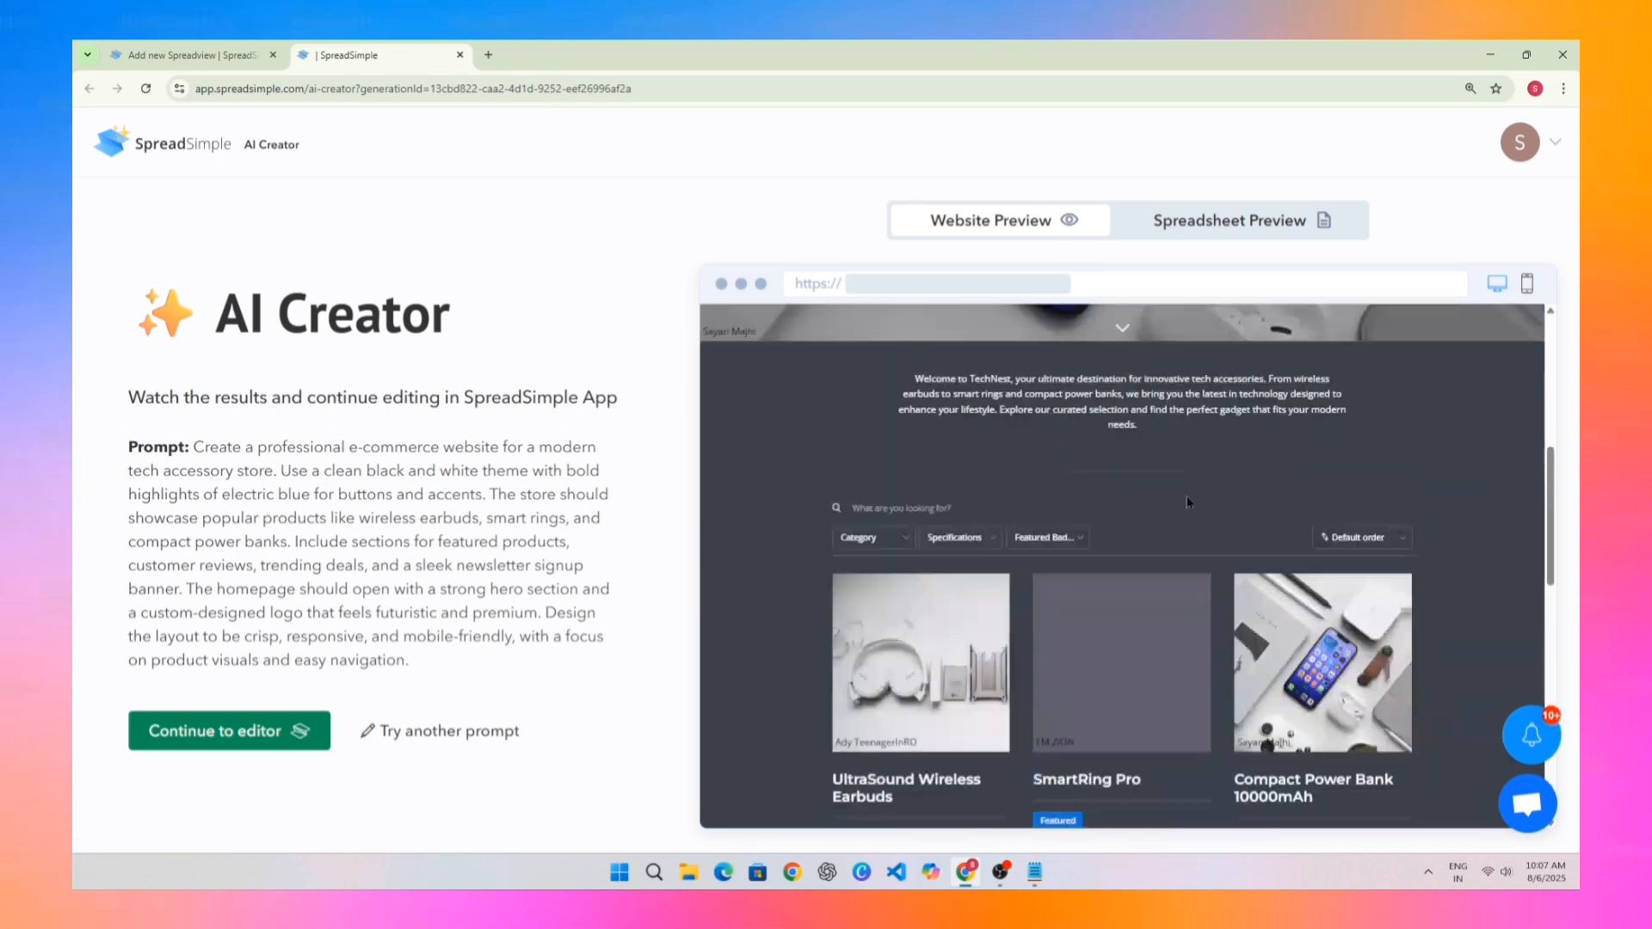
{"action": "left_click", "coordinate": [1002, 871]}
{"action": "left_click", "coordinate": [1002, 871]}
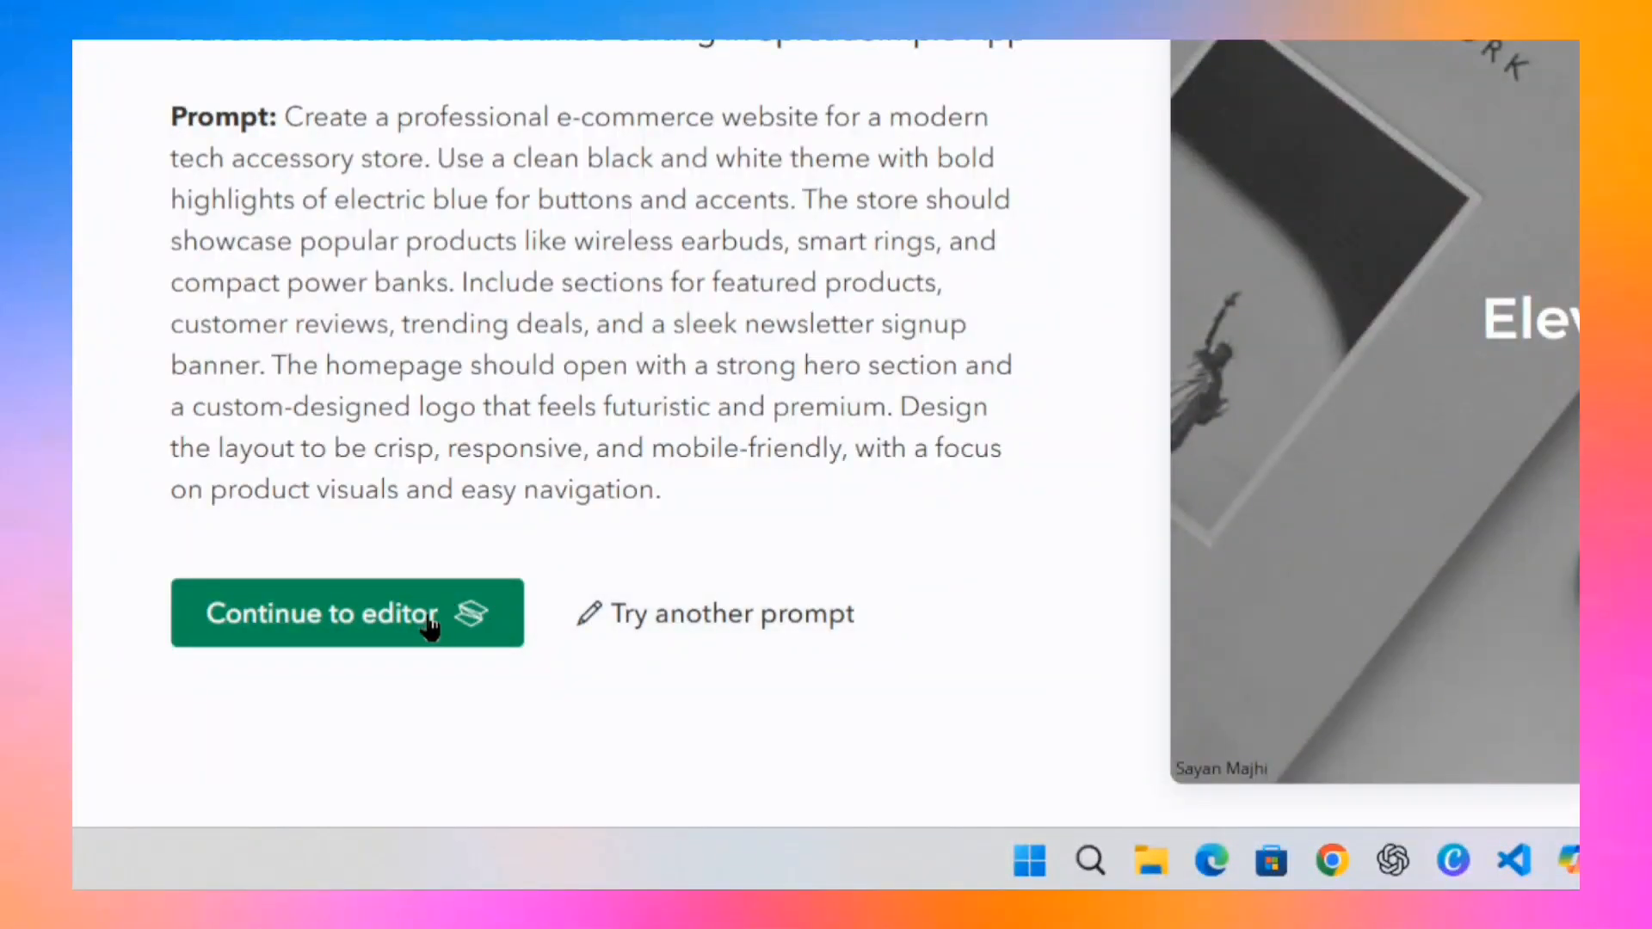
Step: Continue to the editor with the generated website
{"action": "left_click", "coordinate": [274, 733]}
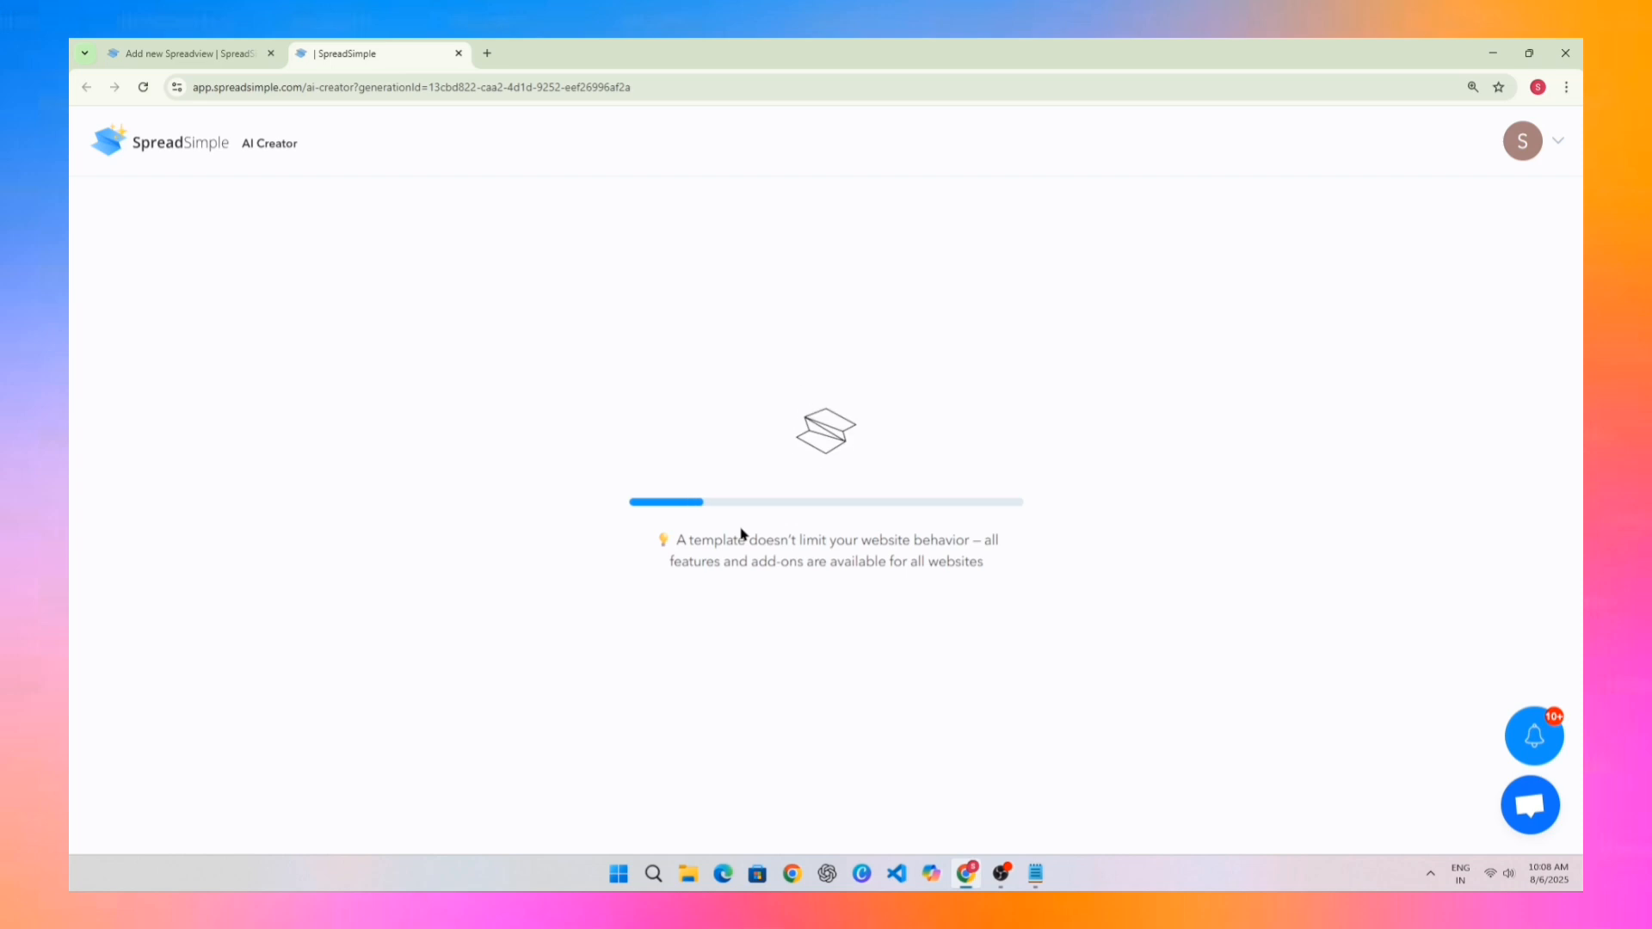
{"action": "scroll", "coordinate": [753, 535], "scroll_direction": "up", "scroll_amount": 2, "text": "ctrl"}
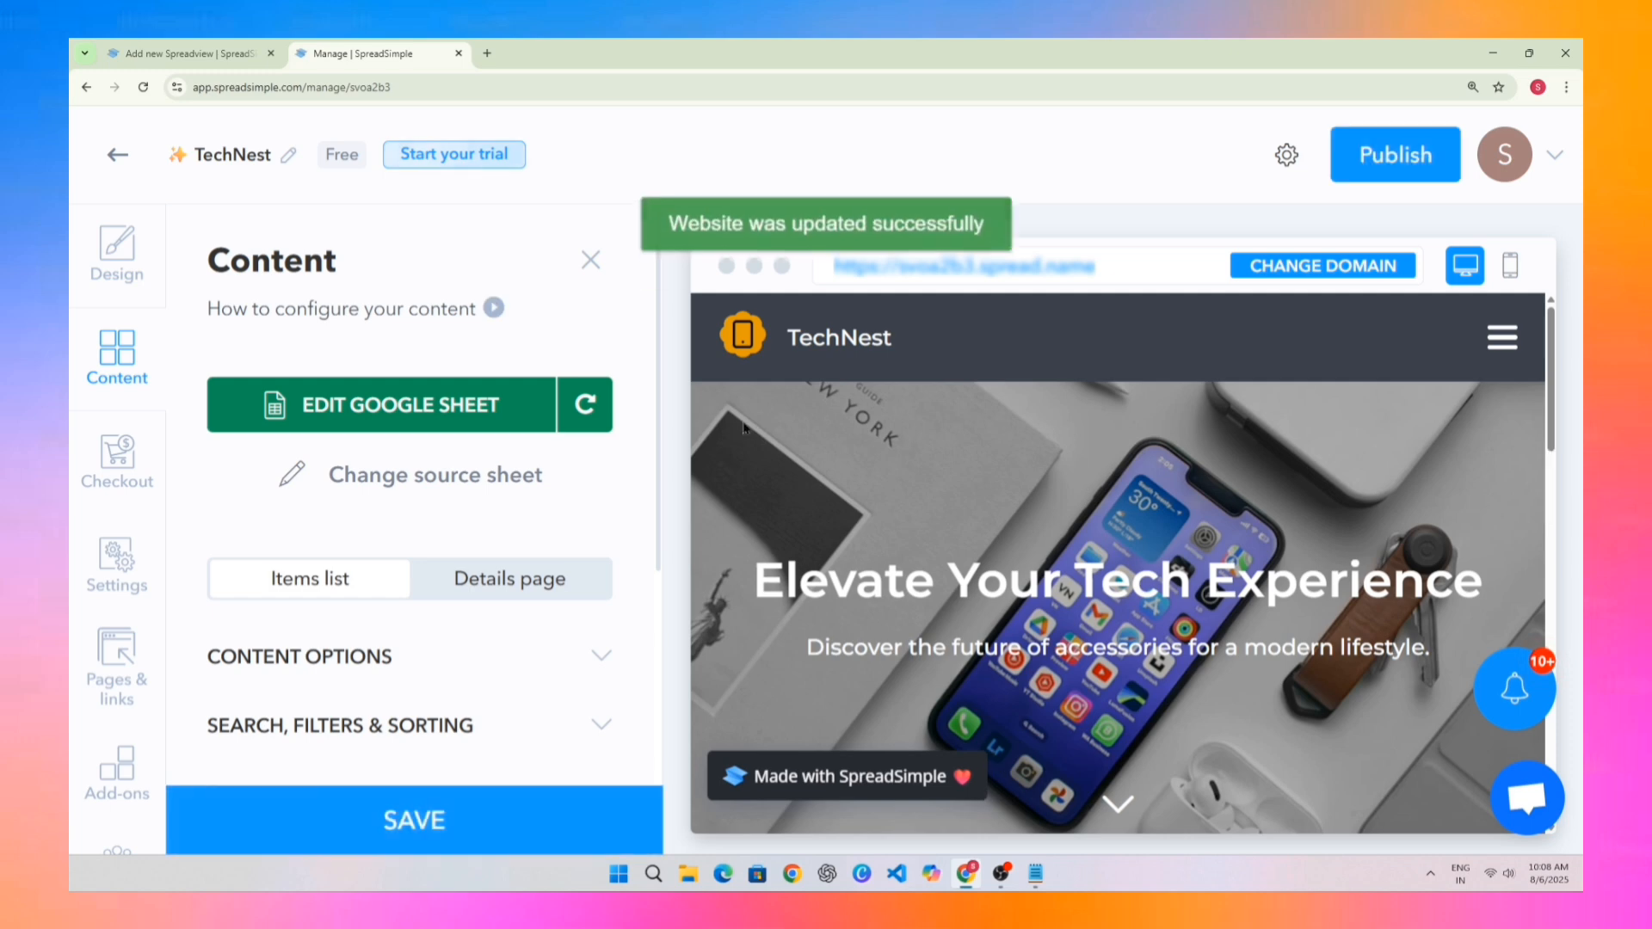
{"action": "scroll", "coordinate": [744, 428], "scroll_direction": "down", "scroll_amount": 1, "text": "ctrl"}
{"action": "scroll", "coordinate": [745, 428], "scroll_direction": "down", "scroll_amount": 1, "text": "ctrl"}
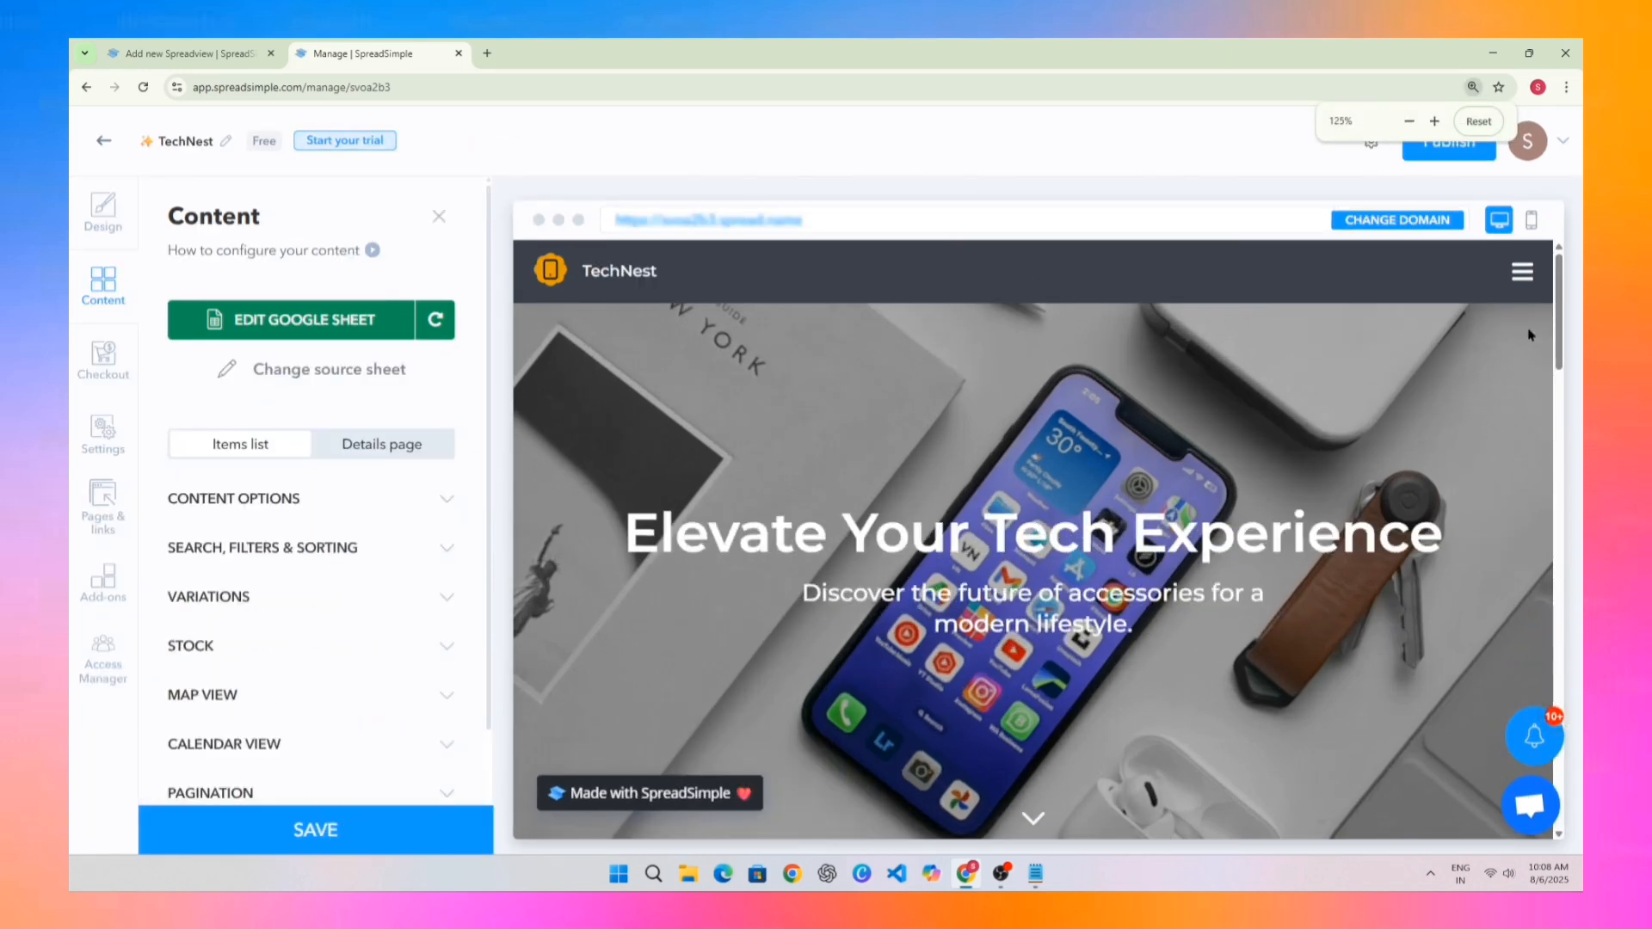
Step: Switch the website preview to the mobile layout and examine the home page and products
{"action": "left_click", "coordinate": [1531, 219]}
{"action": "scroll", "coordinate": [1023, 444], "scroll_direction": "down", "scroll_amount": 5}
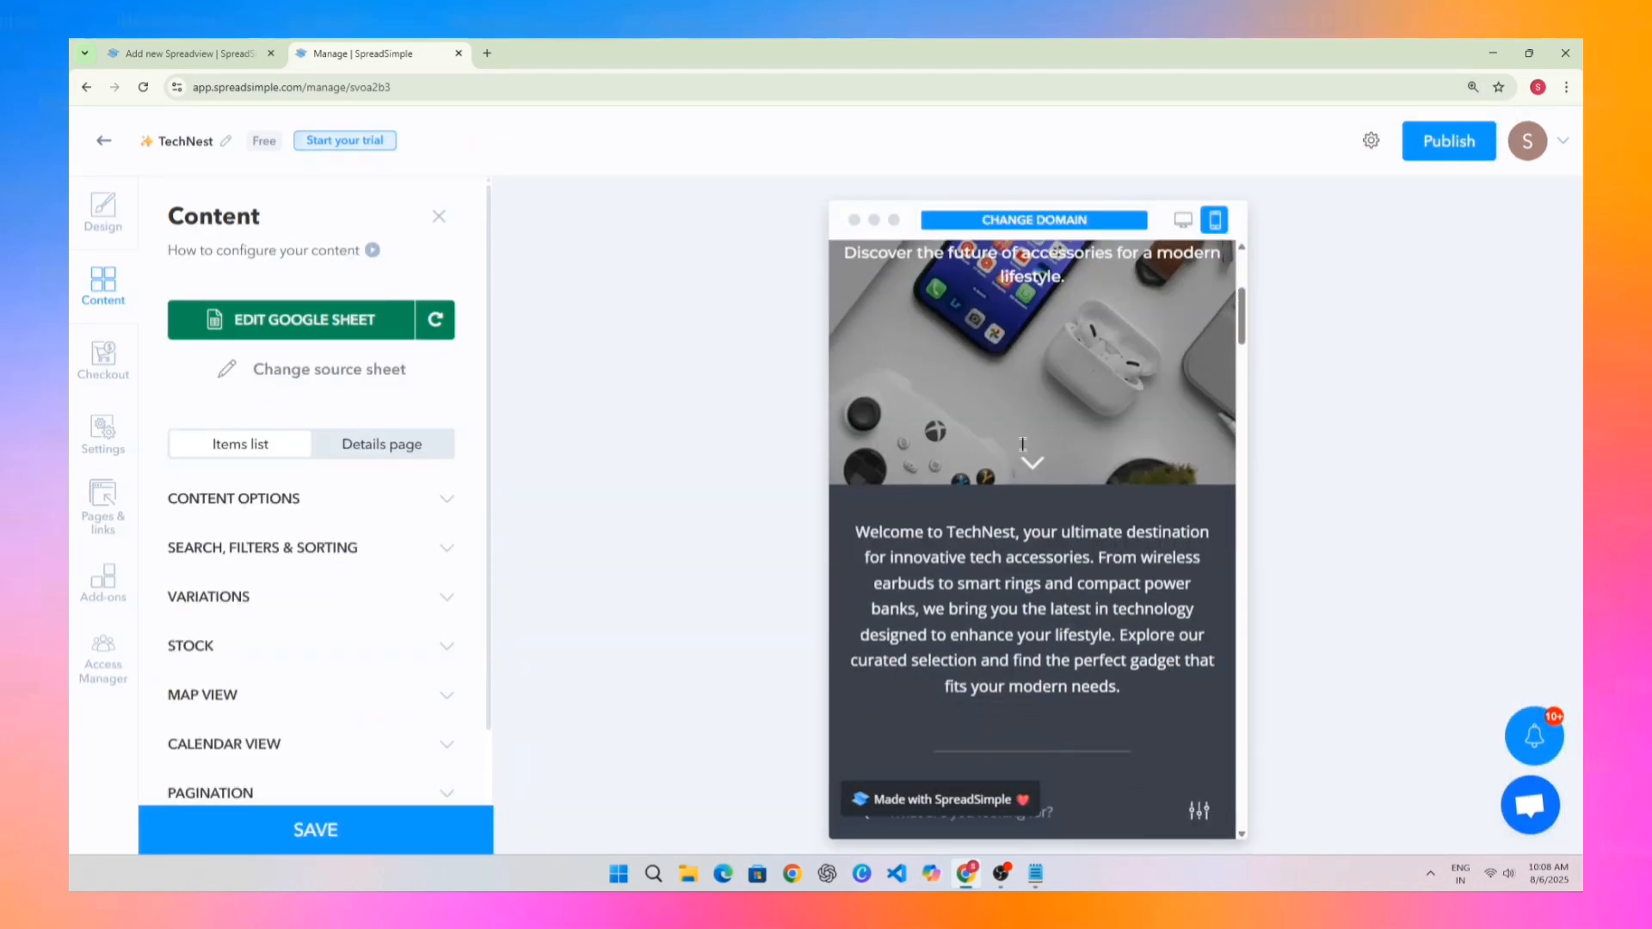
{"action": "scroll", "coordinate": [1022, 444], "scroll_direction": "down", "scroll_amount": 8}
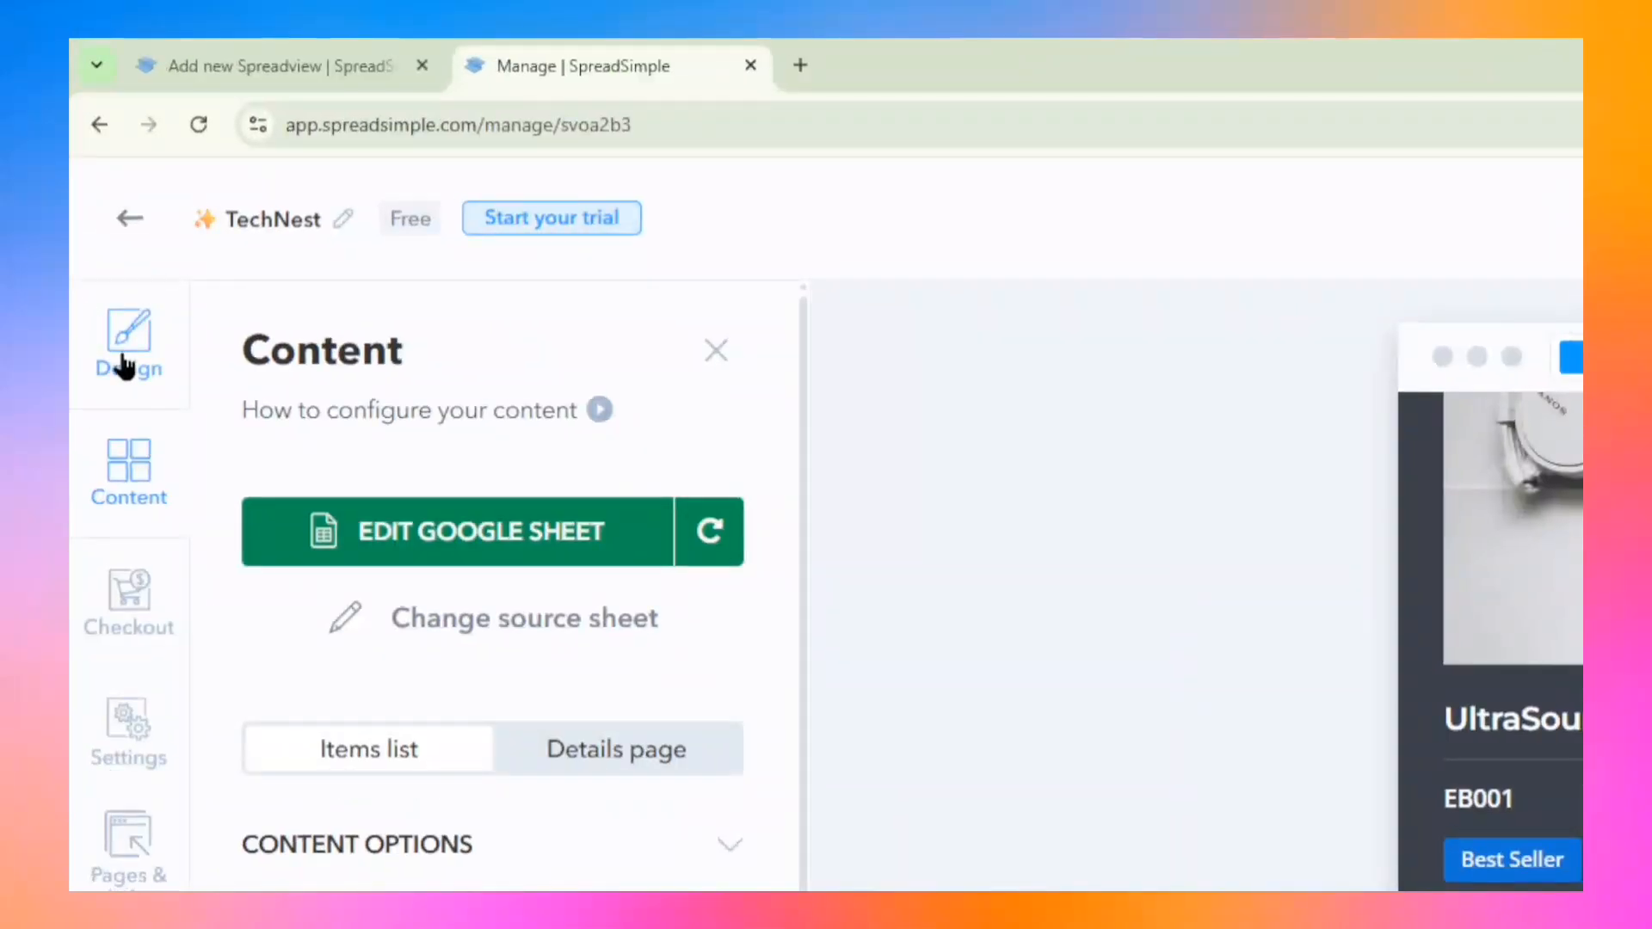
Step: Change the website's design theme to light and check it in the mobile preview
{"action": "left_click", "coordinate": [101, 216]}
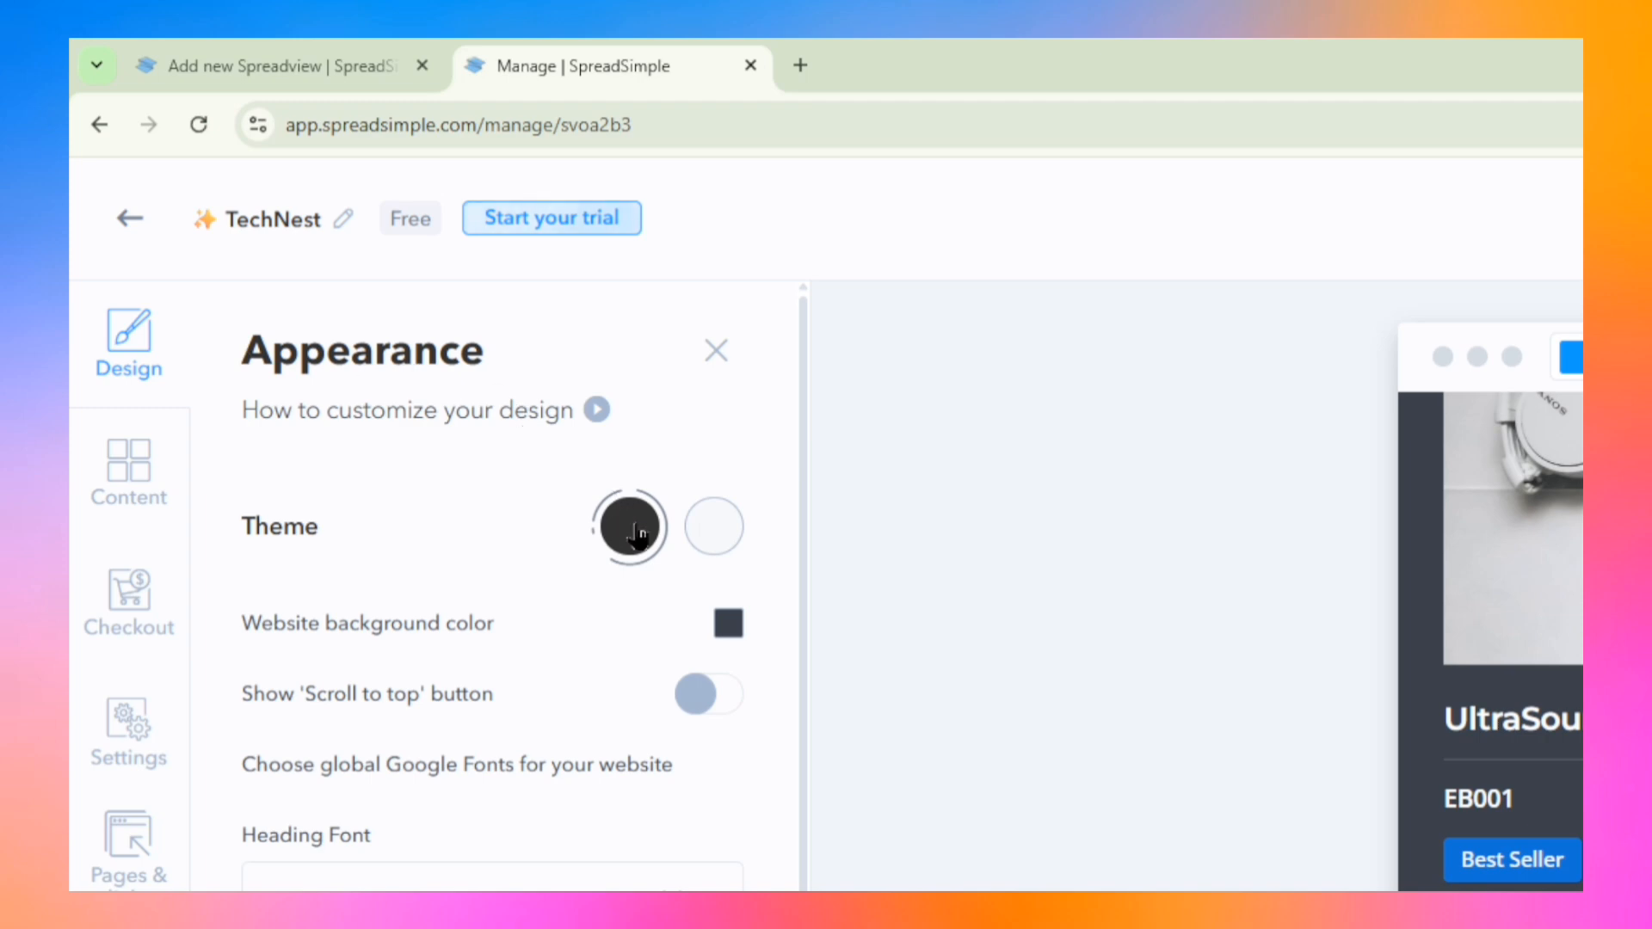
{"action": "left_click", "coordinate": [717, 527]}
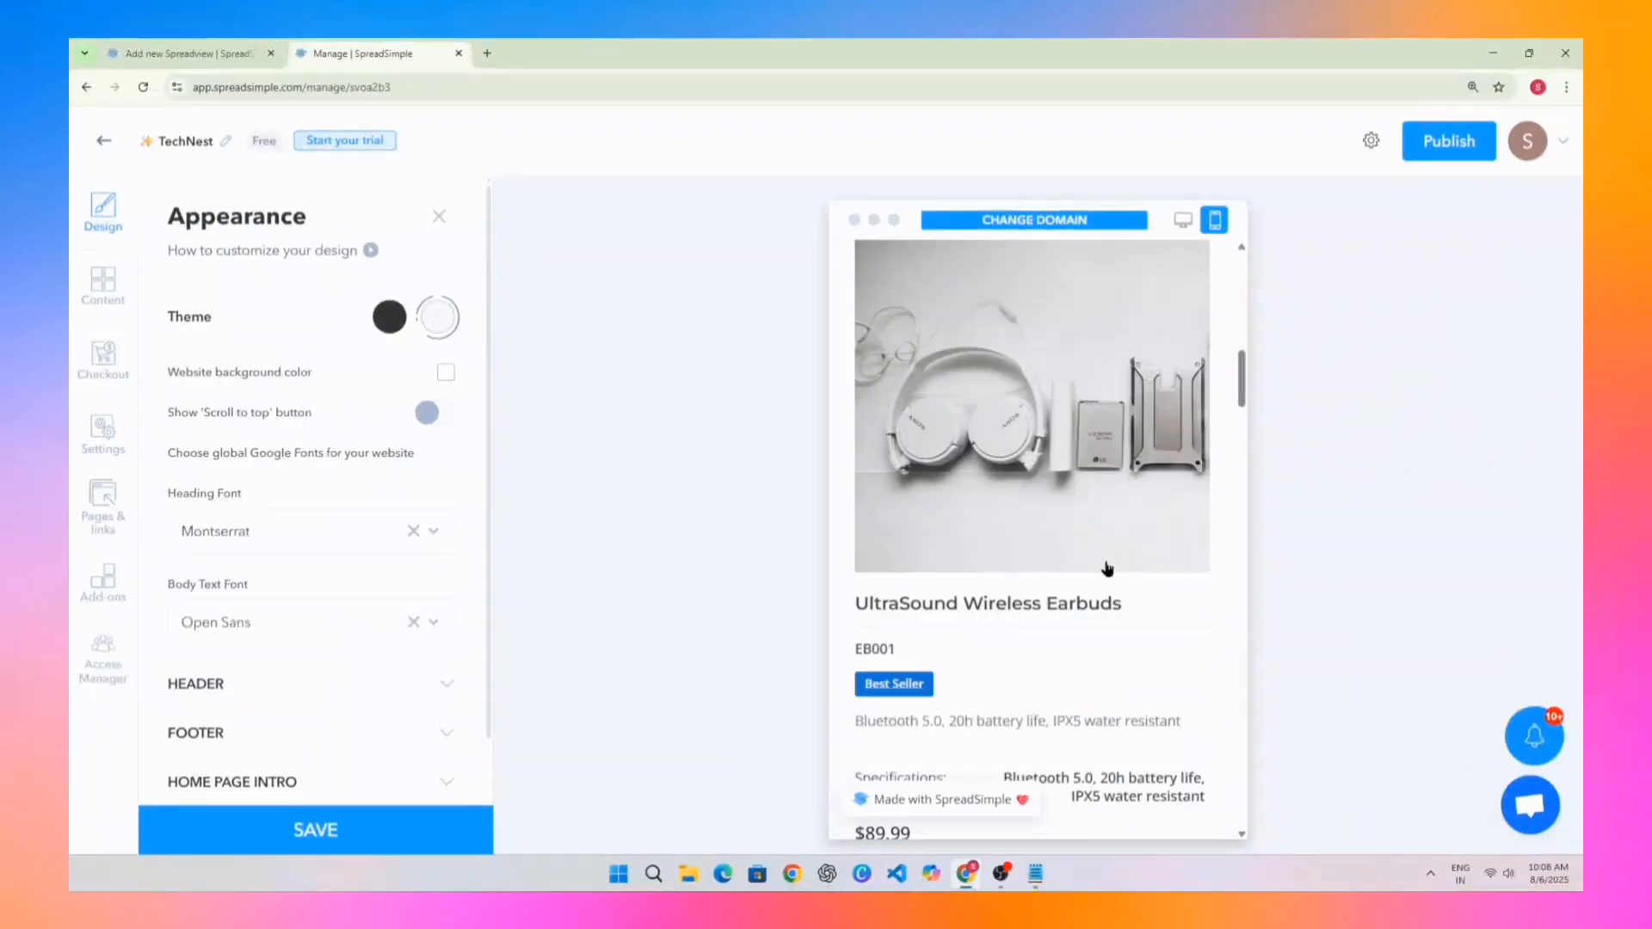
{"action": "scroll", "coordinate": [1107, 565], "scroll_direction": "up", "scroll_amount": 5}
{"action": "scroll", "coordinate": [1030, 538], "scroll_direction": "down", "scroll_amount": 10}
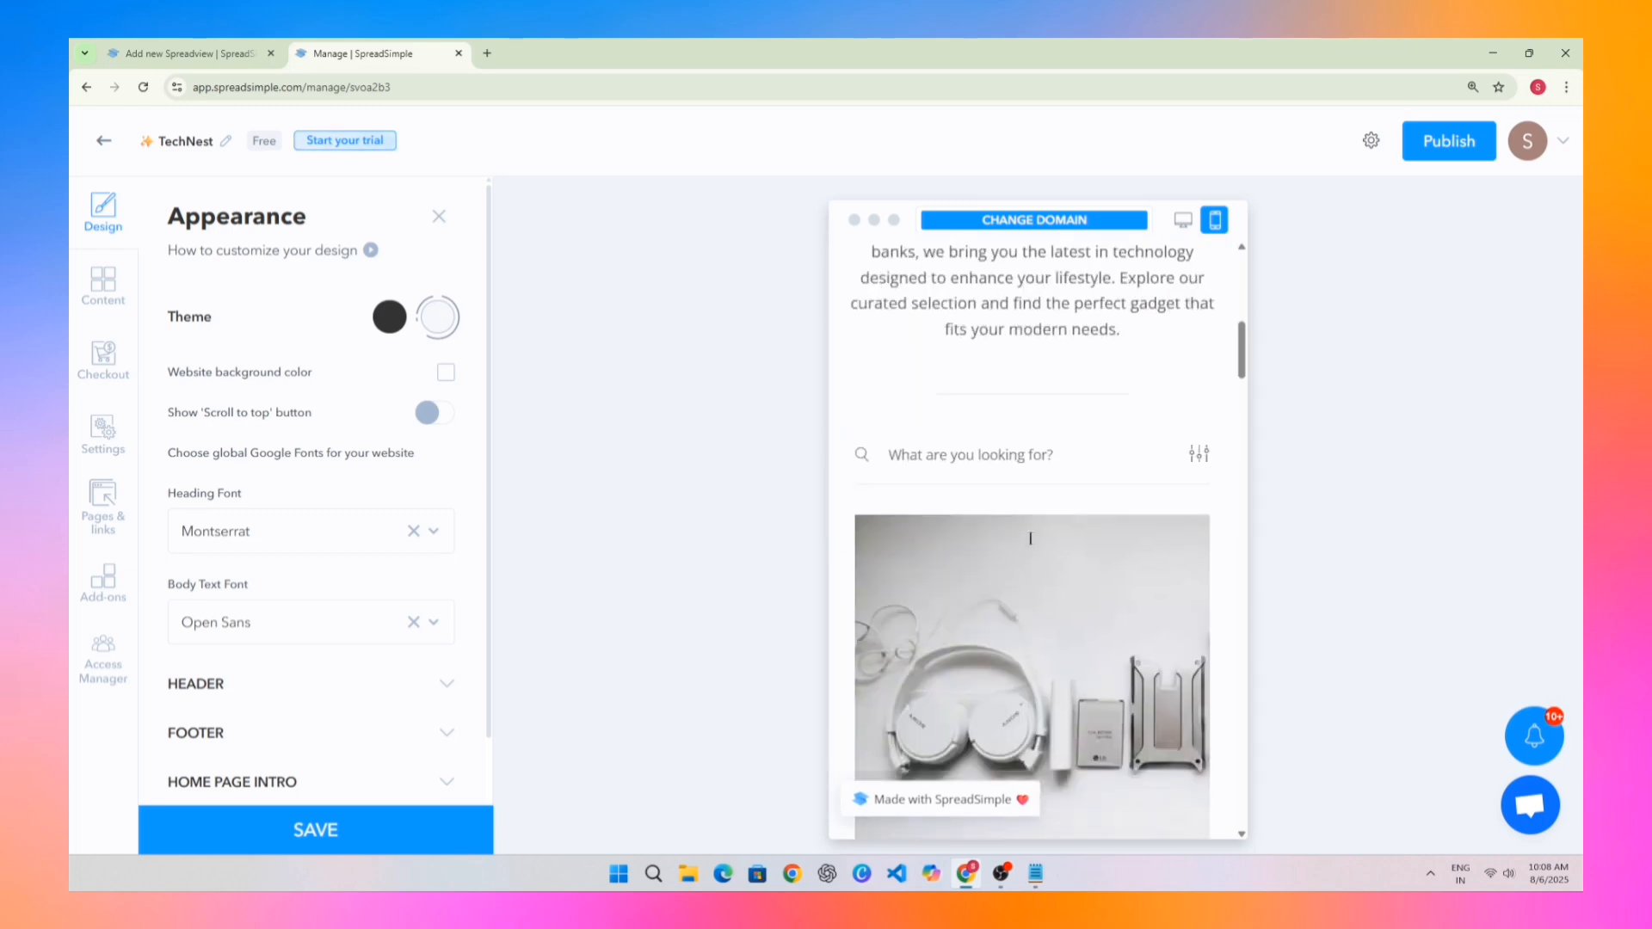
{"action": "scroll", "coordinate": [1031, 538], "scroll_direction": "down", "scroll_amount": 10}
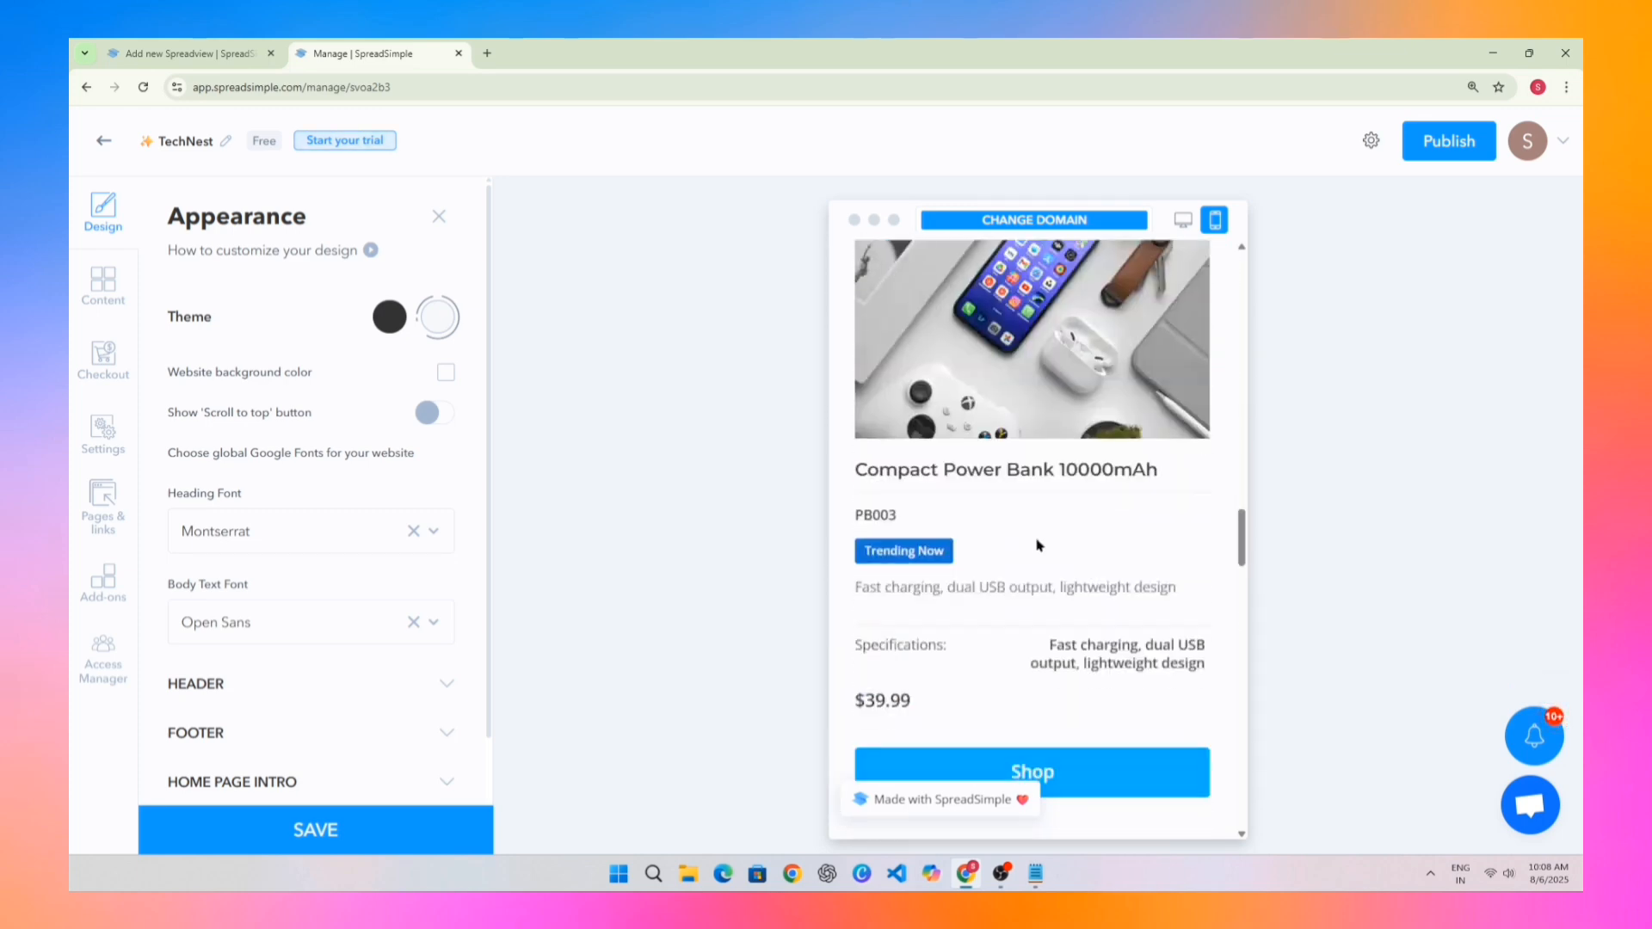
Step: Open the UltraSound Wireless Earbuds item in the preview and examine its details page
{"action": "scroll", "coordinate": [1042, 546], "scroll_direction": "up", "scroll_amount": 10}
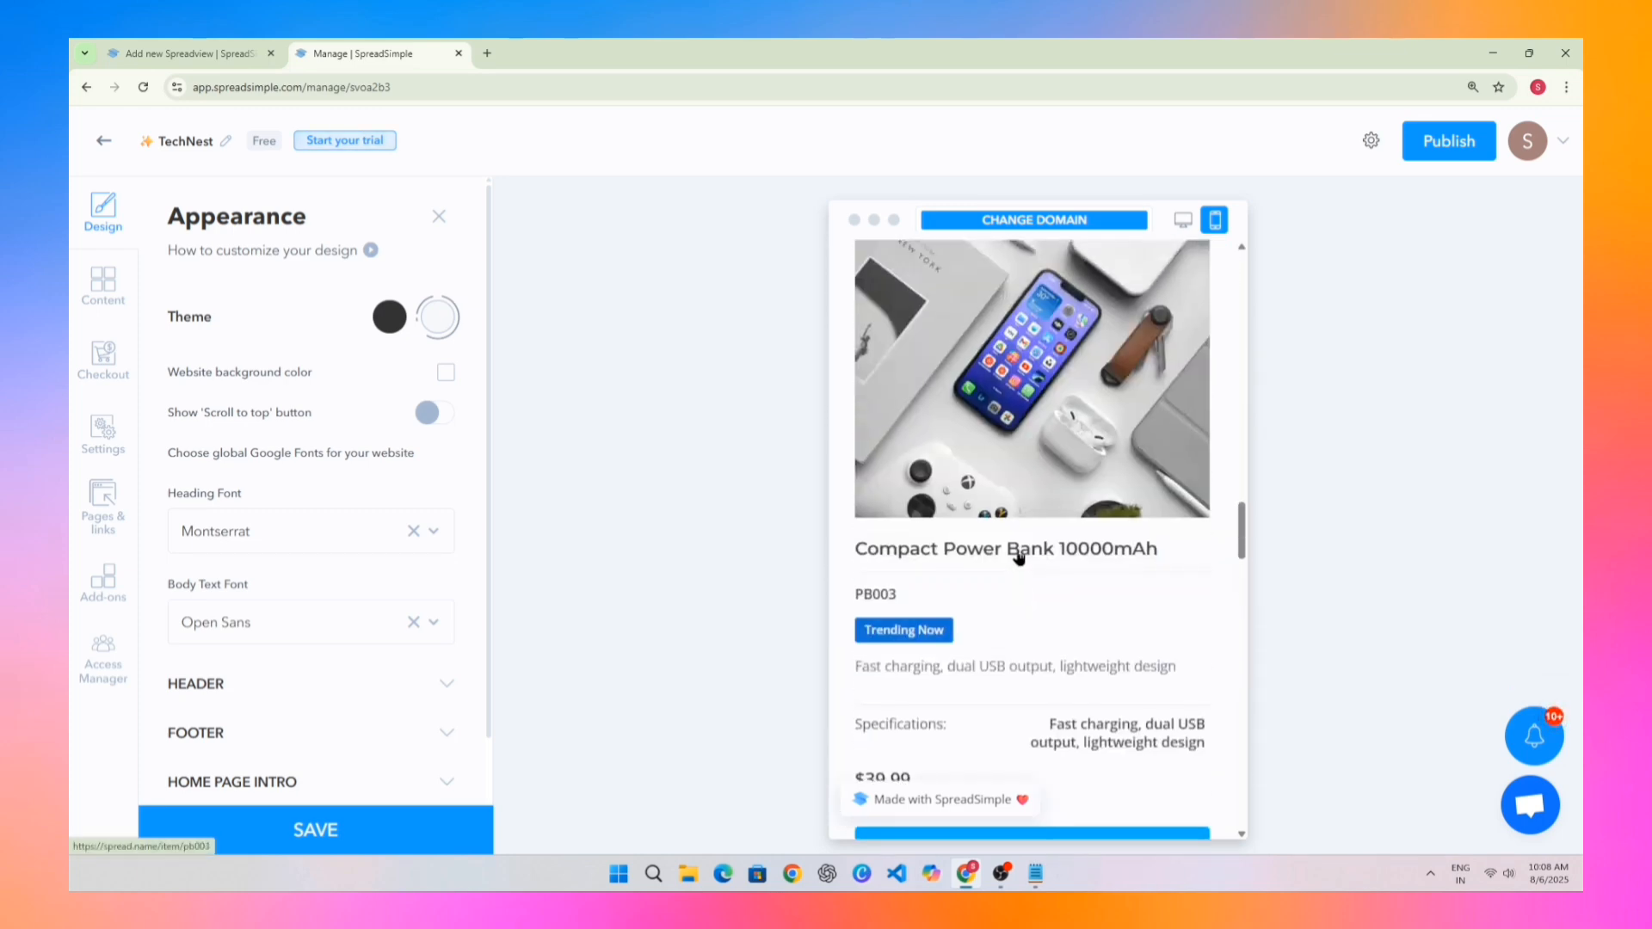
{"action": "scroll", "coordinate": [964, 722], "scroll_direction": "up", "scroll_amount": 5}
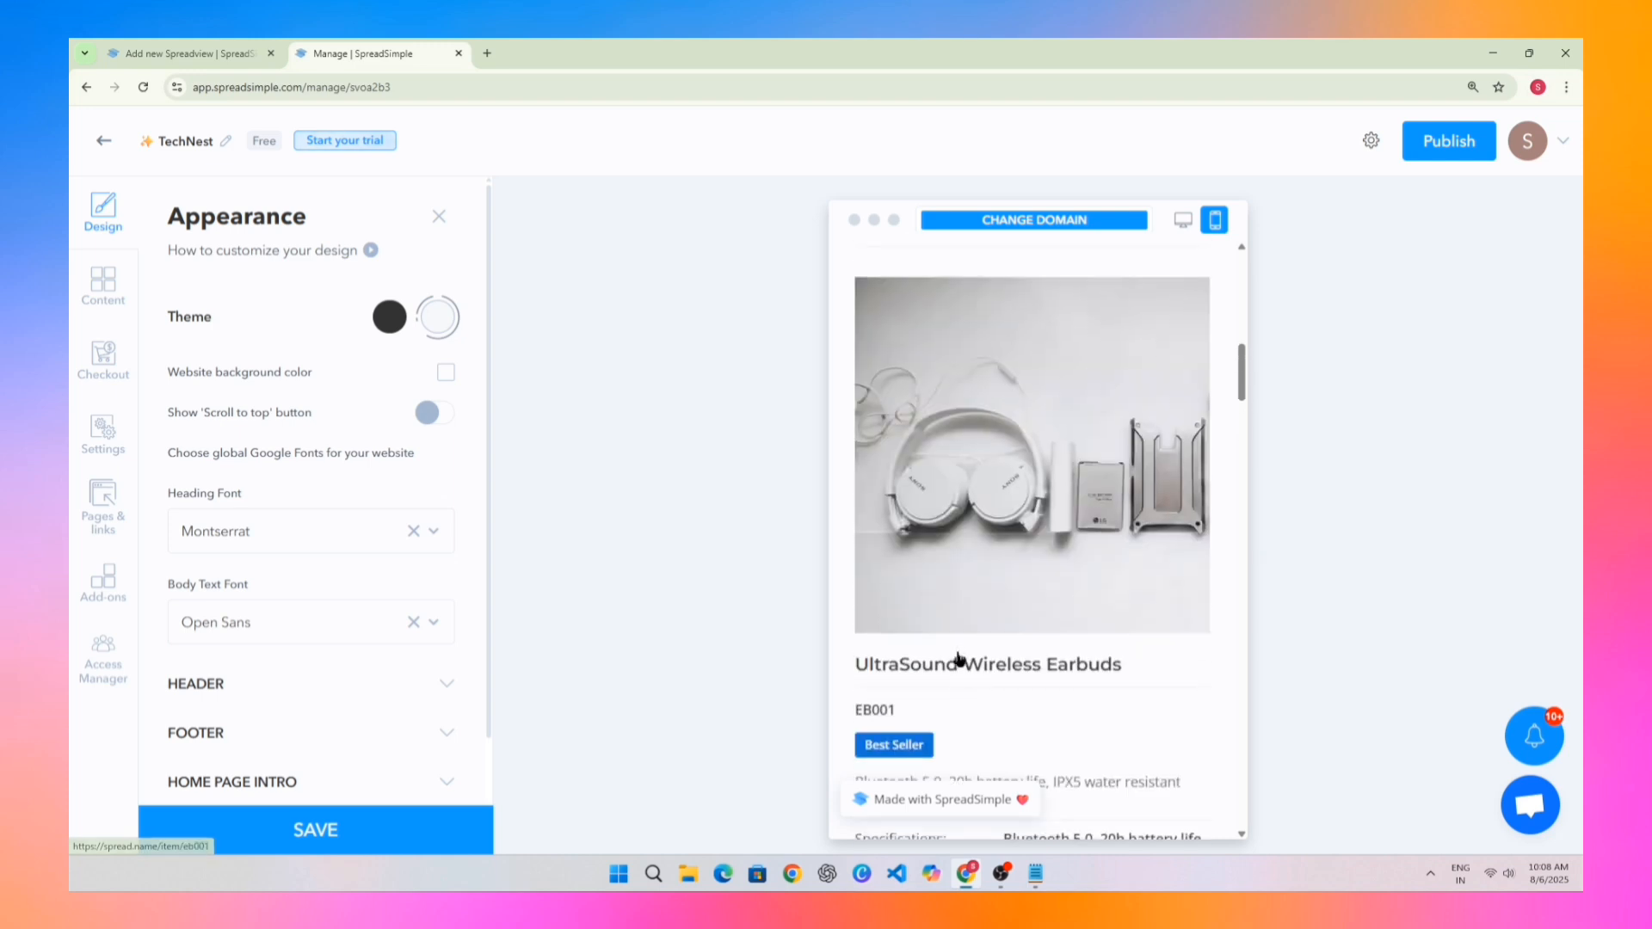
{"action": "left_click", "coordinate": [966, 663]}
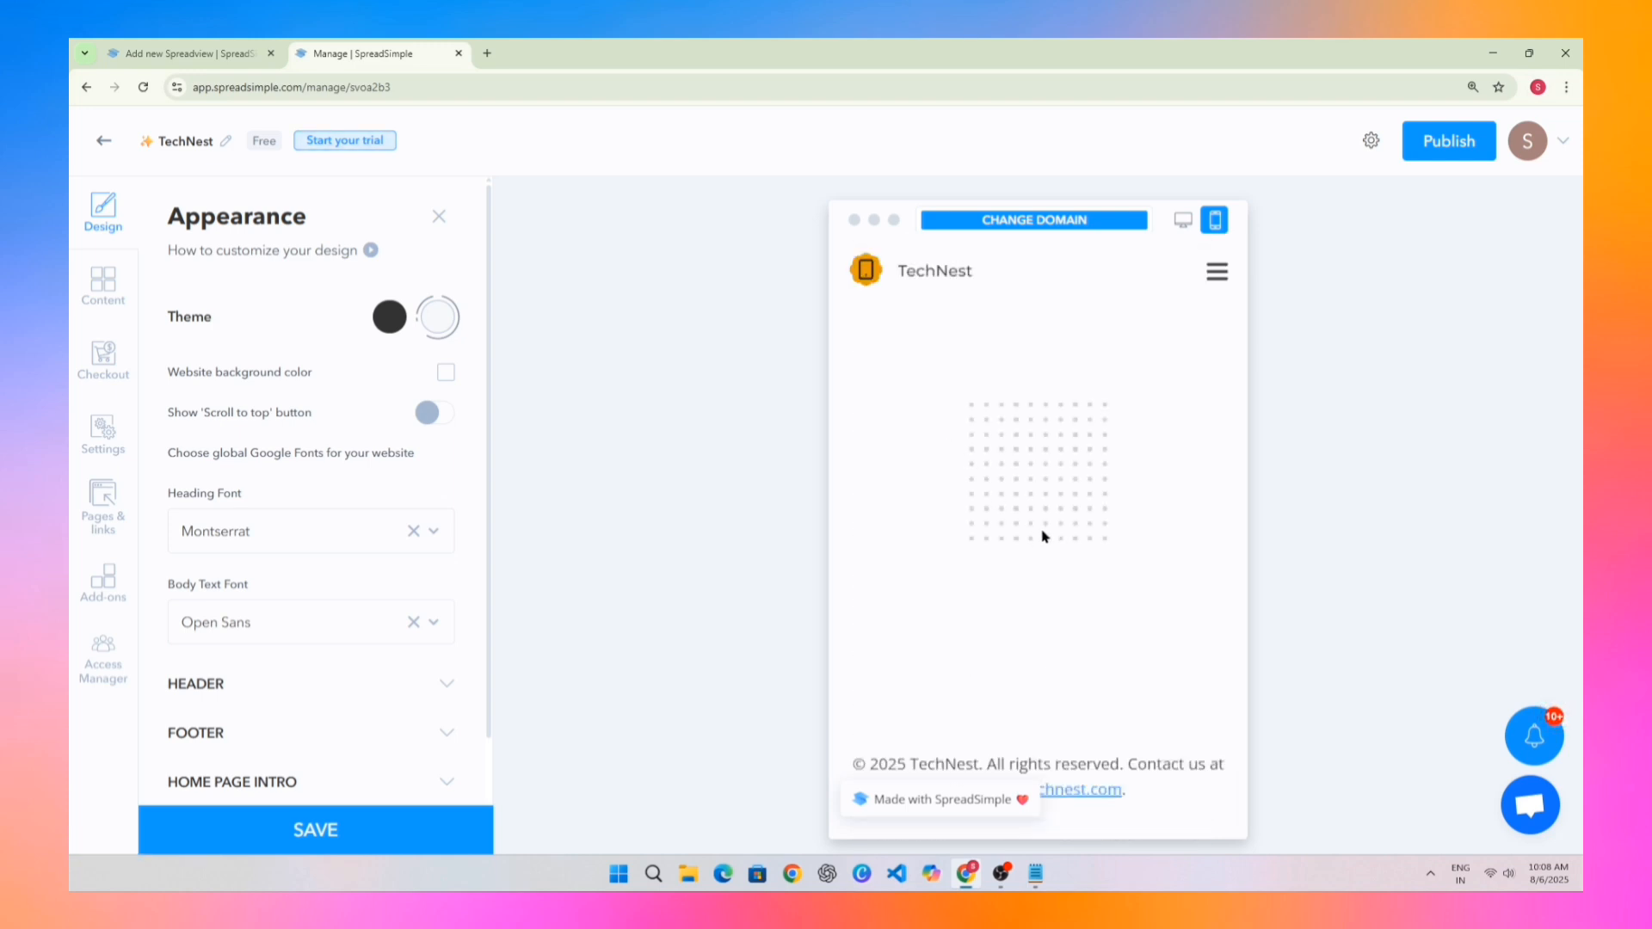
{"action": "scroll", "coordinate": [1033, 536], "scroll_direction": "down", "scroll_amount": 3}
{"action": "left_click_drag", "start_coordinate": [844, 548], "coordinate": [1133, 549]}
{"action": "left_click", "coordinate": [941, 652]}
{"action": "left_click", "coordinate": [1001, 874]}
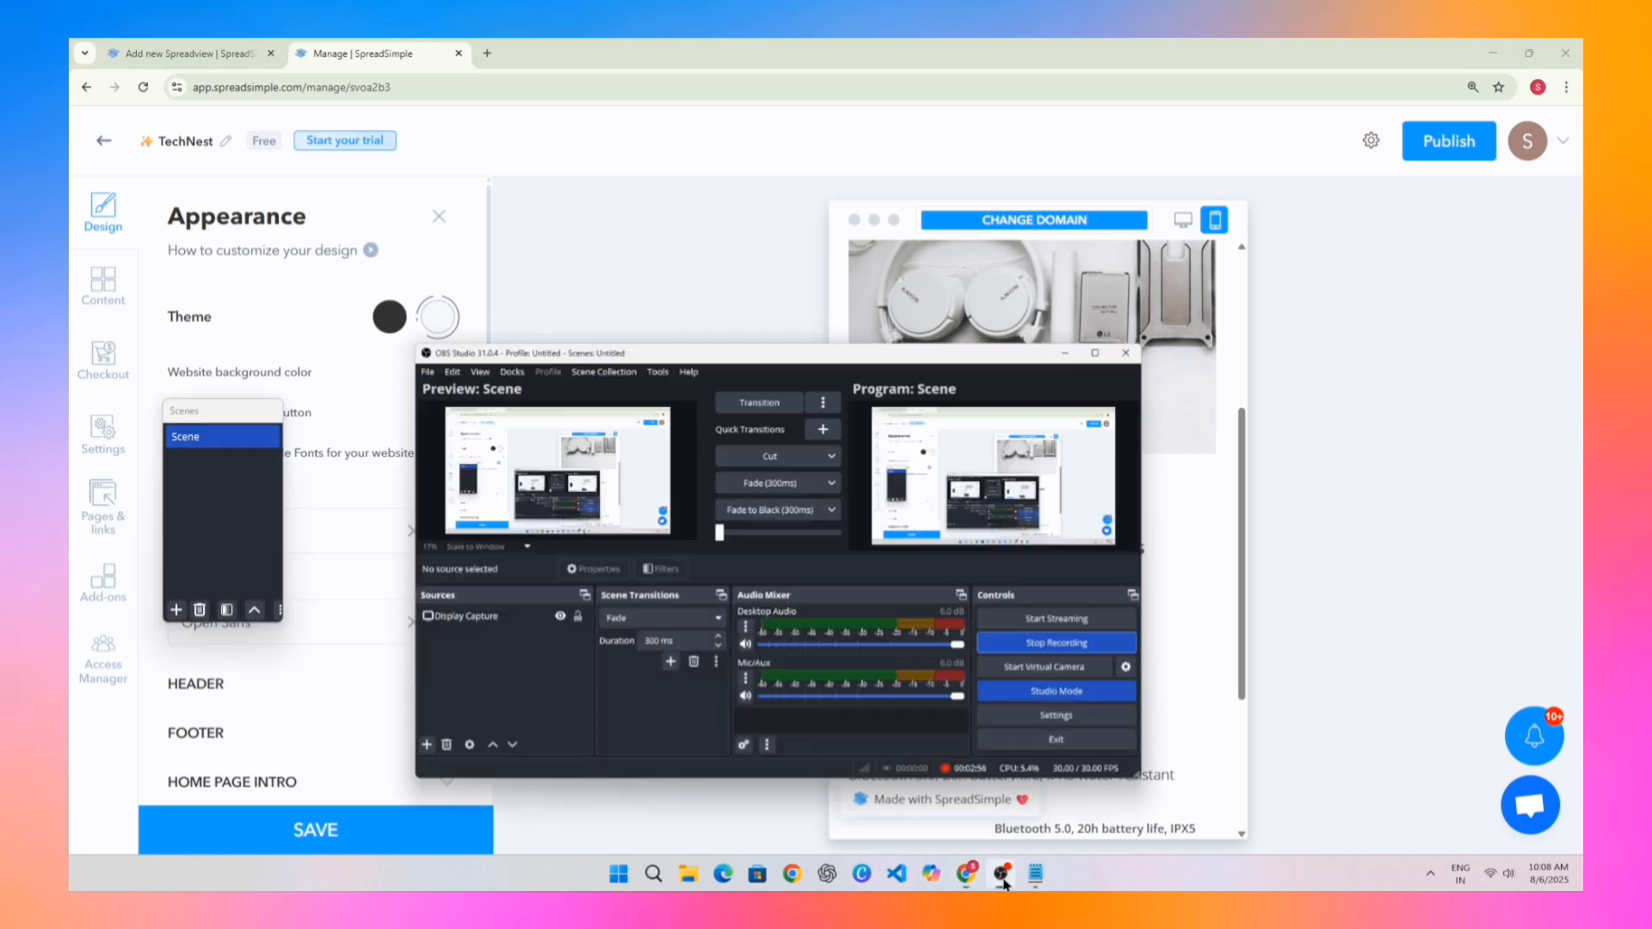
Step: Examine the price, title and specifications on the UltraSound Wireless Earbuds details page in the mobile preview
{"action": "left_click", "coordinate": [1001, 874]}
{"action": "left_click_drag", "start_coordinate": [953, 631], "coordinate": [855, 627]}
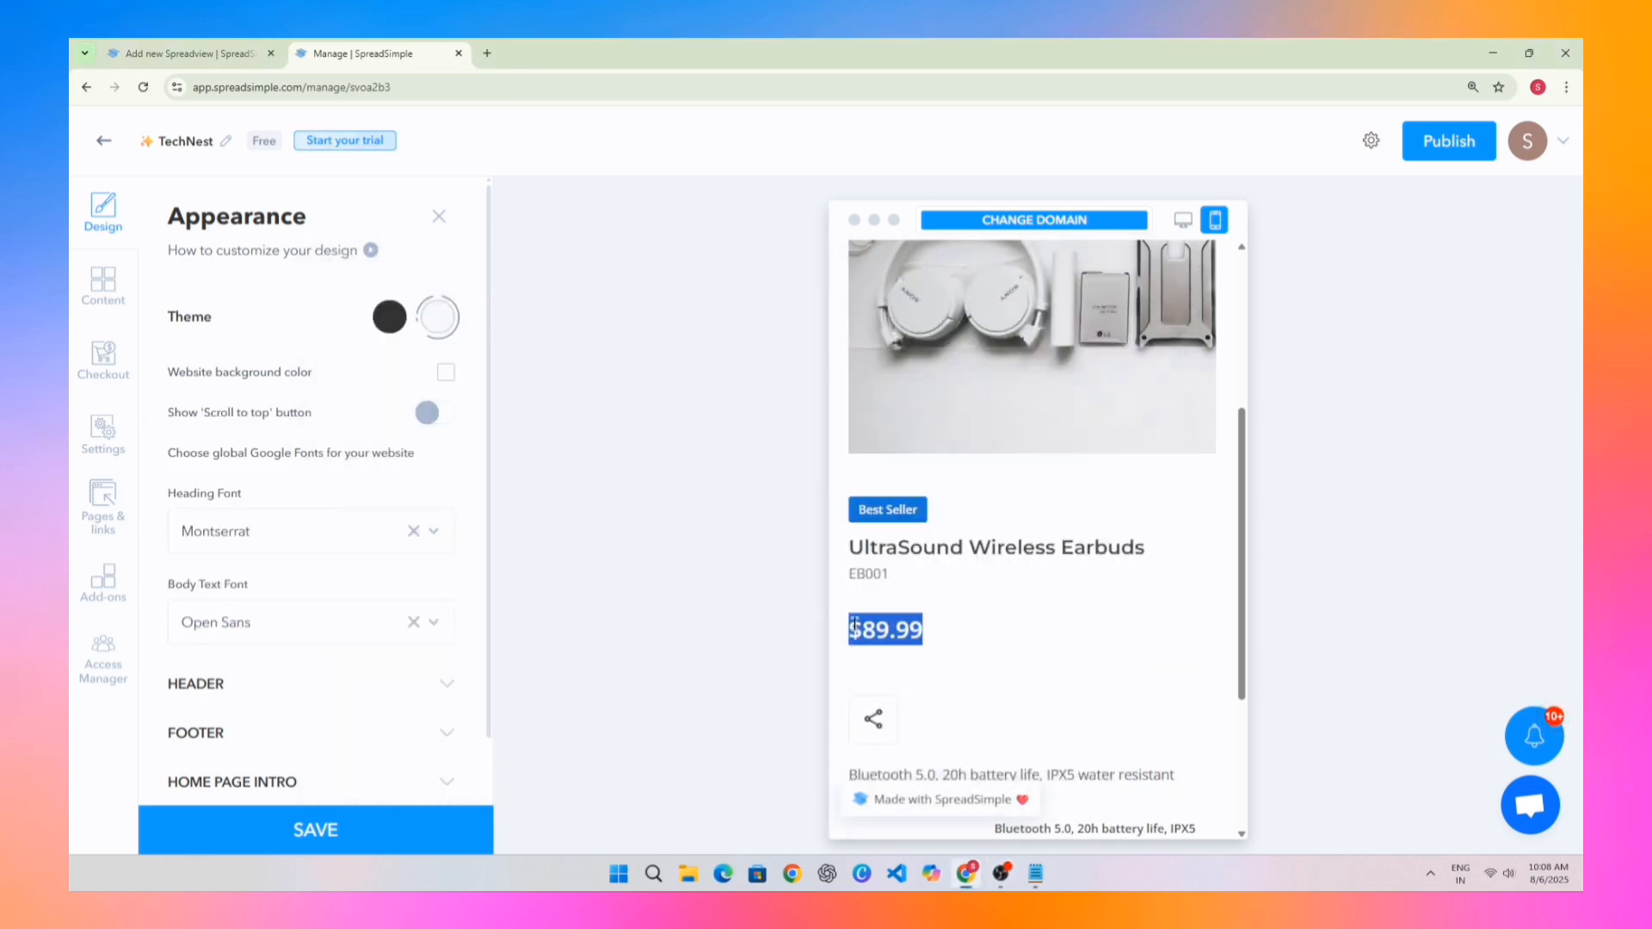
{"action": "left_click", "coordinate": [996, 626]}
{"action": "scroll", "coordinate": [993, 626], "scroll_direction": "down", "scroll_amount": 3}
{"action": "left_click_drag", "start_coordinate": [844, 523], "coordinate": [1184, 520]}
{"action": "left_click", "coordinate": [1184, 520]}
{"action": "scroll", "coordinate": [1066, 705], "scroll_direction": "up", "scroll_amount": 5}
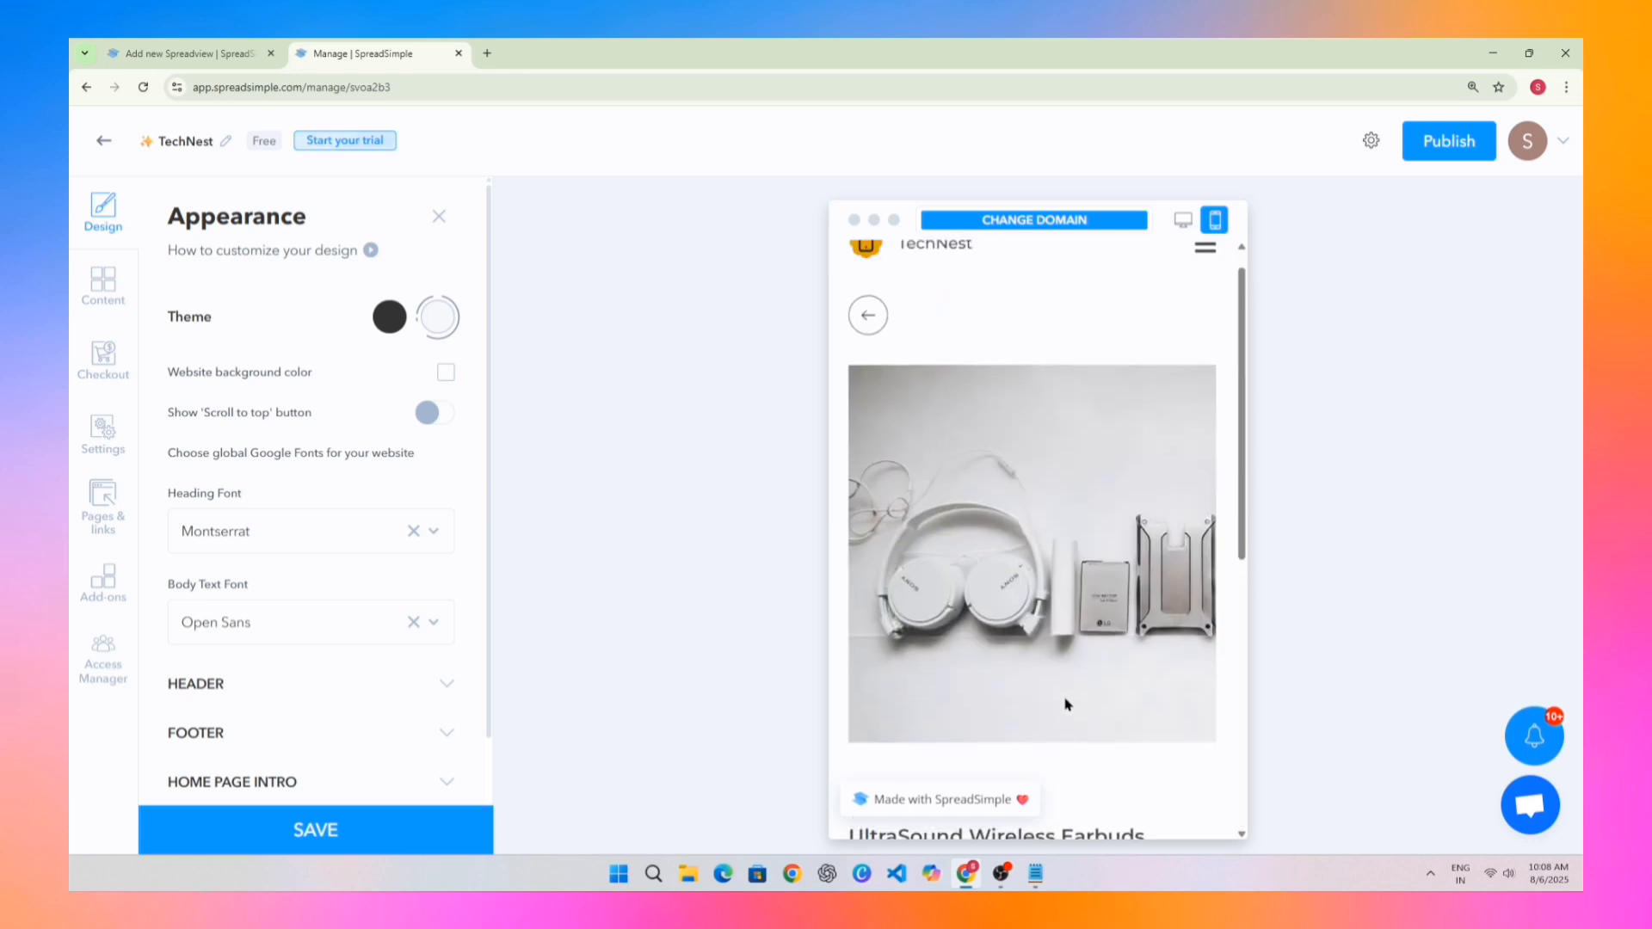
Step: Open the site menu in the mobile preview to check its page links, and close it again
{"action": "left_click", "coordinate": [1204, 274]}
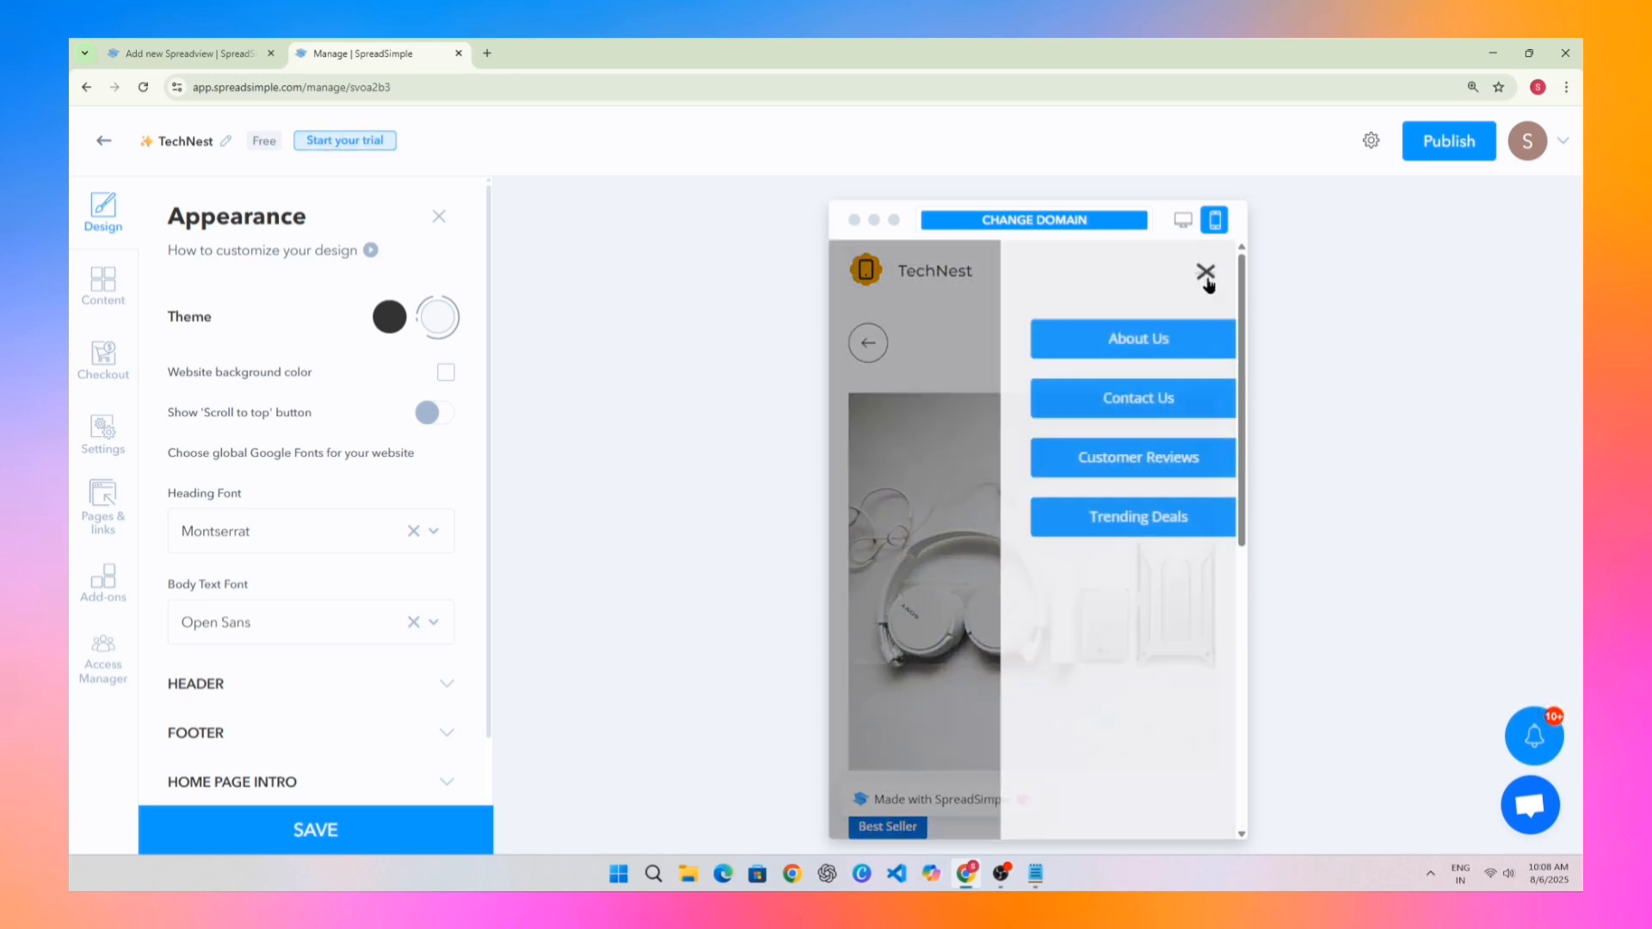
{"action": "left_click", "coordinate": [1206, 273]}
{"action": "scroll", "coordinate": [1041, 361], "scroll_direction": "down", "scroll_amount": 3}
{"action": "scroll", "coordinate": [1018, 422], "scroll_direction": "up", "scroll_amount": 2}
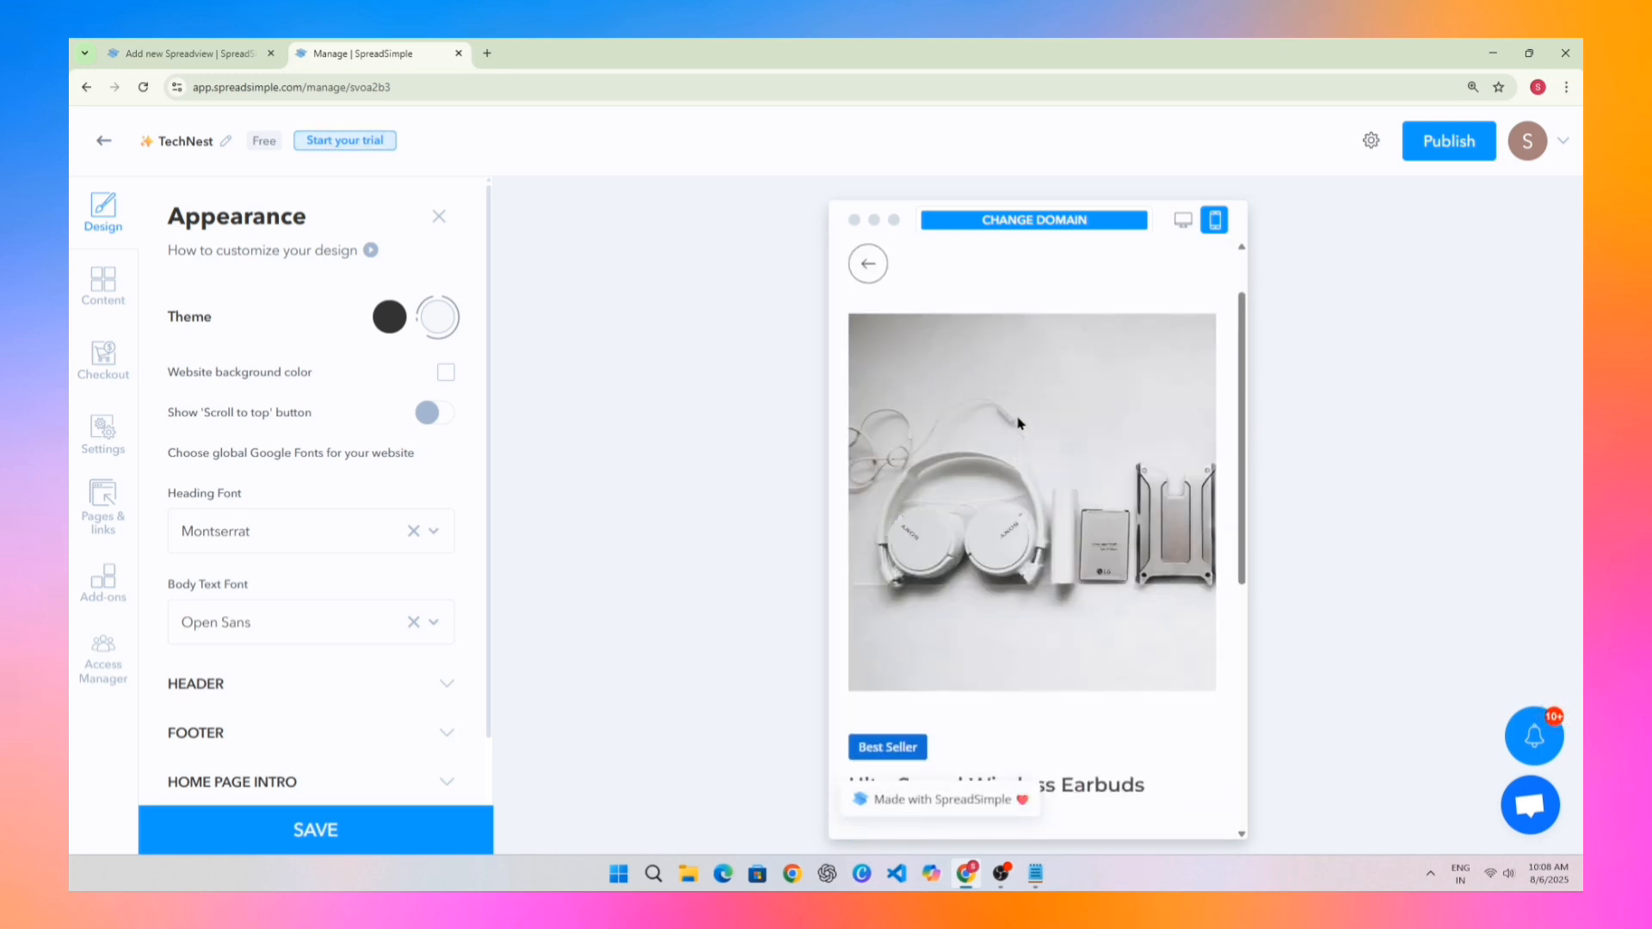
Step: Leave the appearance settings and open the website's source Google Sheet from the content settings
{"action": "left_click", "coordinate": [439, 216]}
{"action": "left_click", "coordinate": [118, 229]}
{"action": "left_click", "coordinate": [113, 283]}
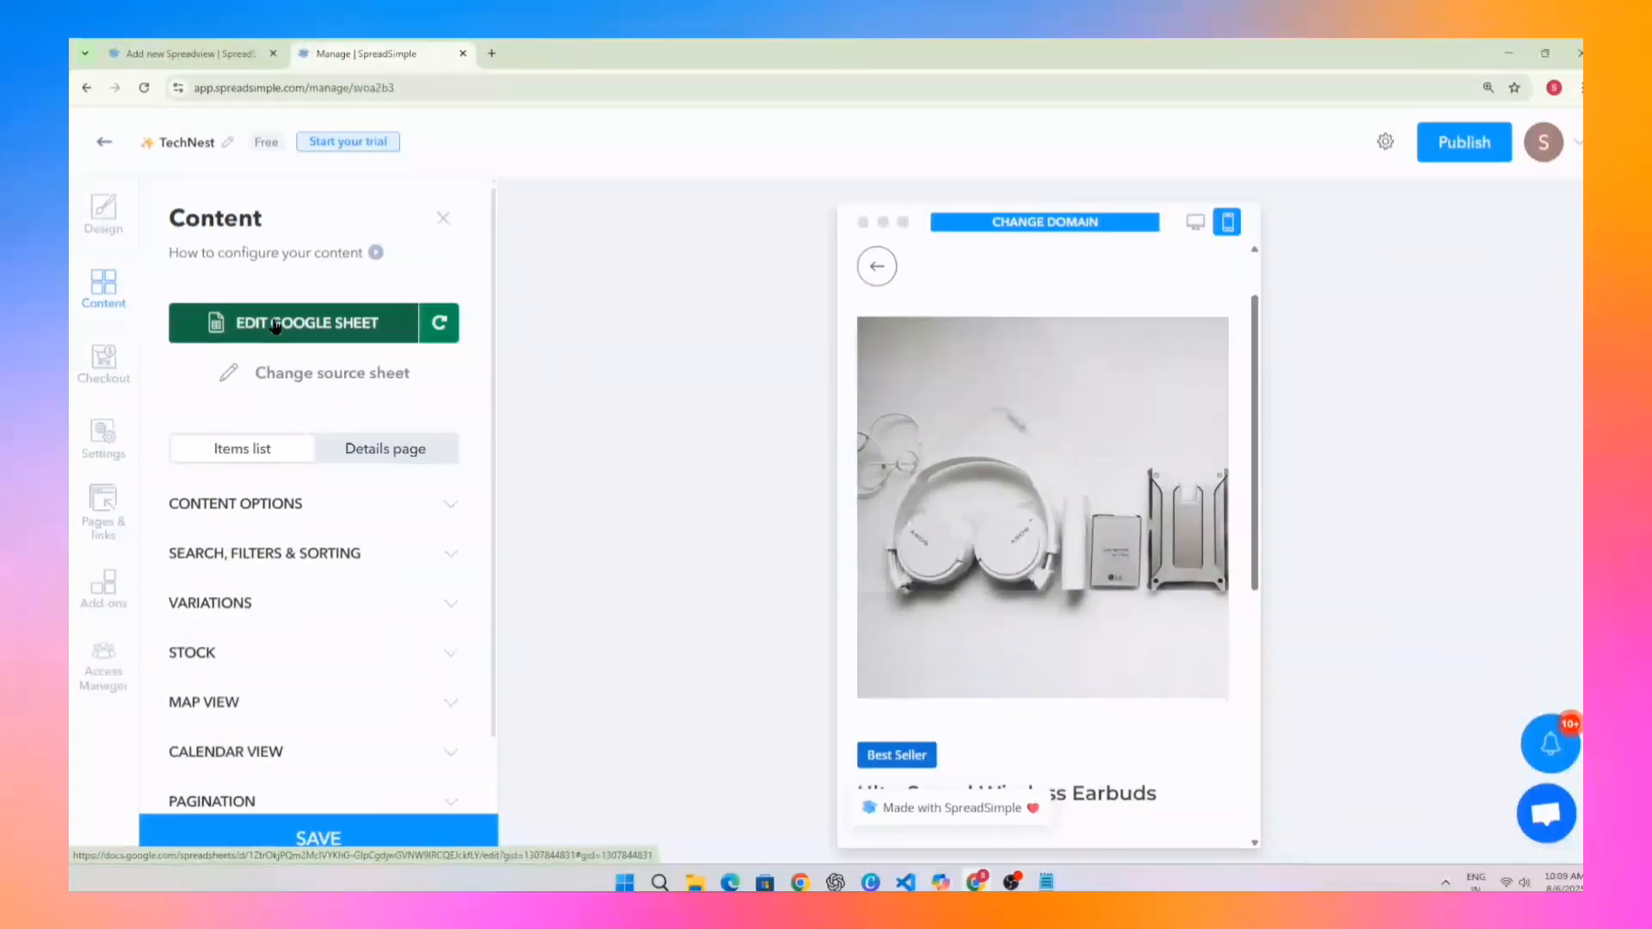
{"action": "left_click", "coordinate": [276, 325]}
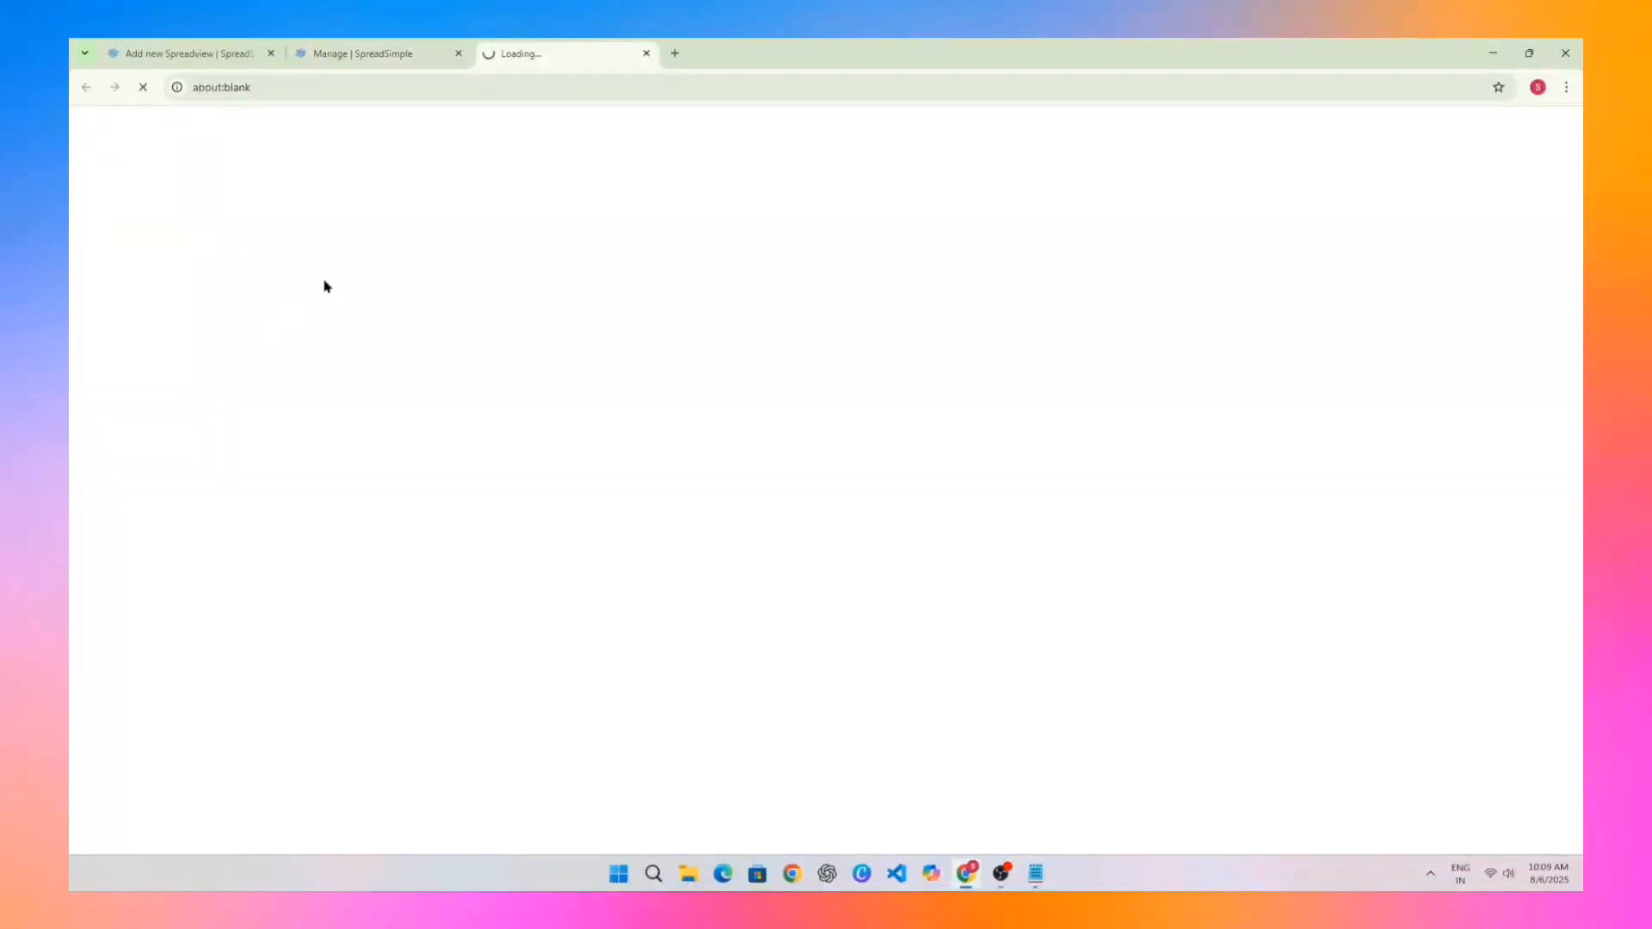
{"action": "left_click", "coordinate": [1012, 878]}
{"action": "left_click", "coordinate": [1010, 869]}
{"action": "key", "text": "ctrl+plus"}
{"action": "key", "text": "ctrl+plus"}
{"action": "key", "text": "ctrl+plus"}
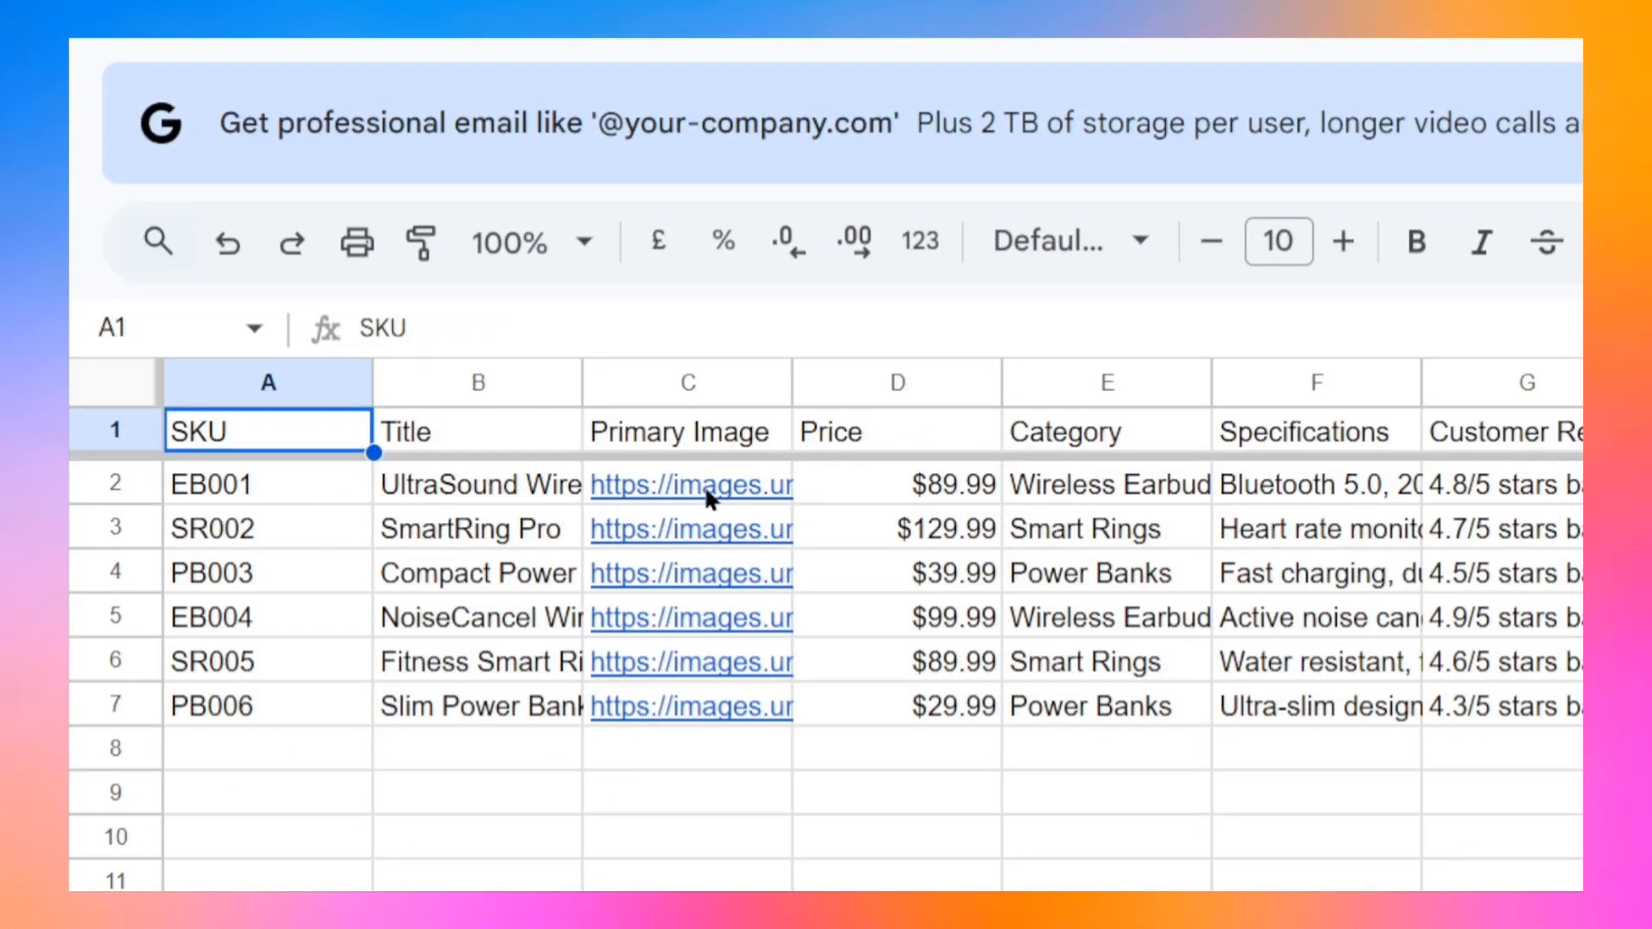
Step: Set the price of the UltraSound Wireless Earbuds in the sheet to 129
{"action": "double_click", "coordinate": [923, 487]}
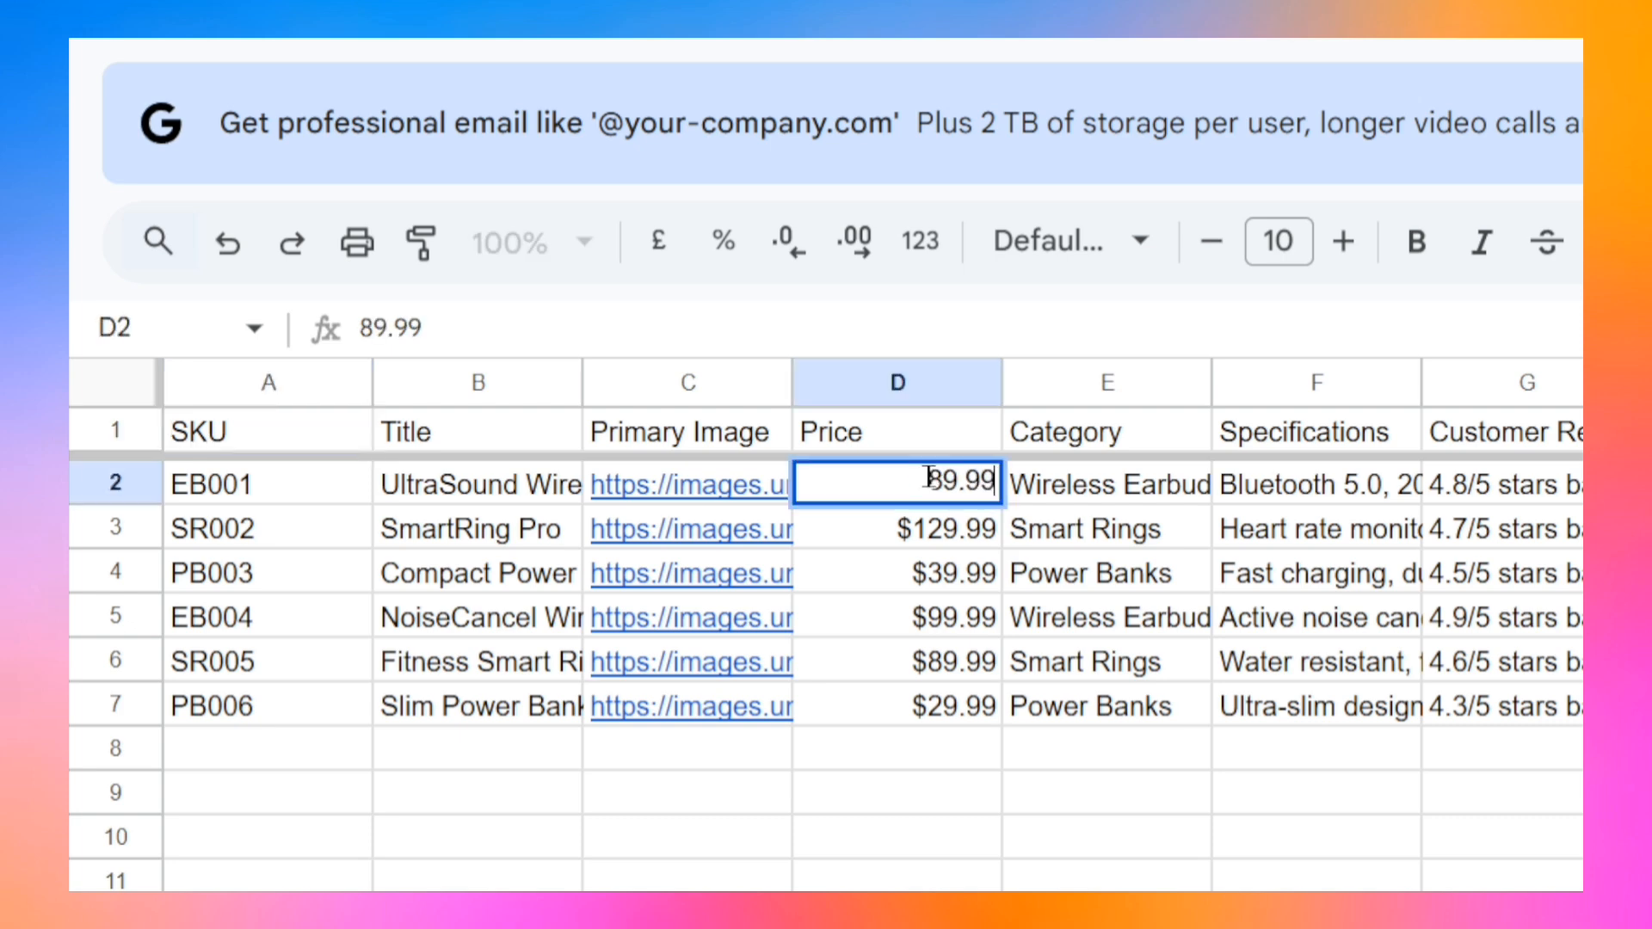
{"action": "left_click_drag", "start_coordinate": [926, 481], "coordinate": [984, 478]}
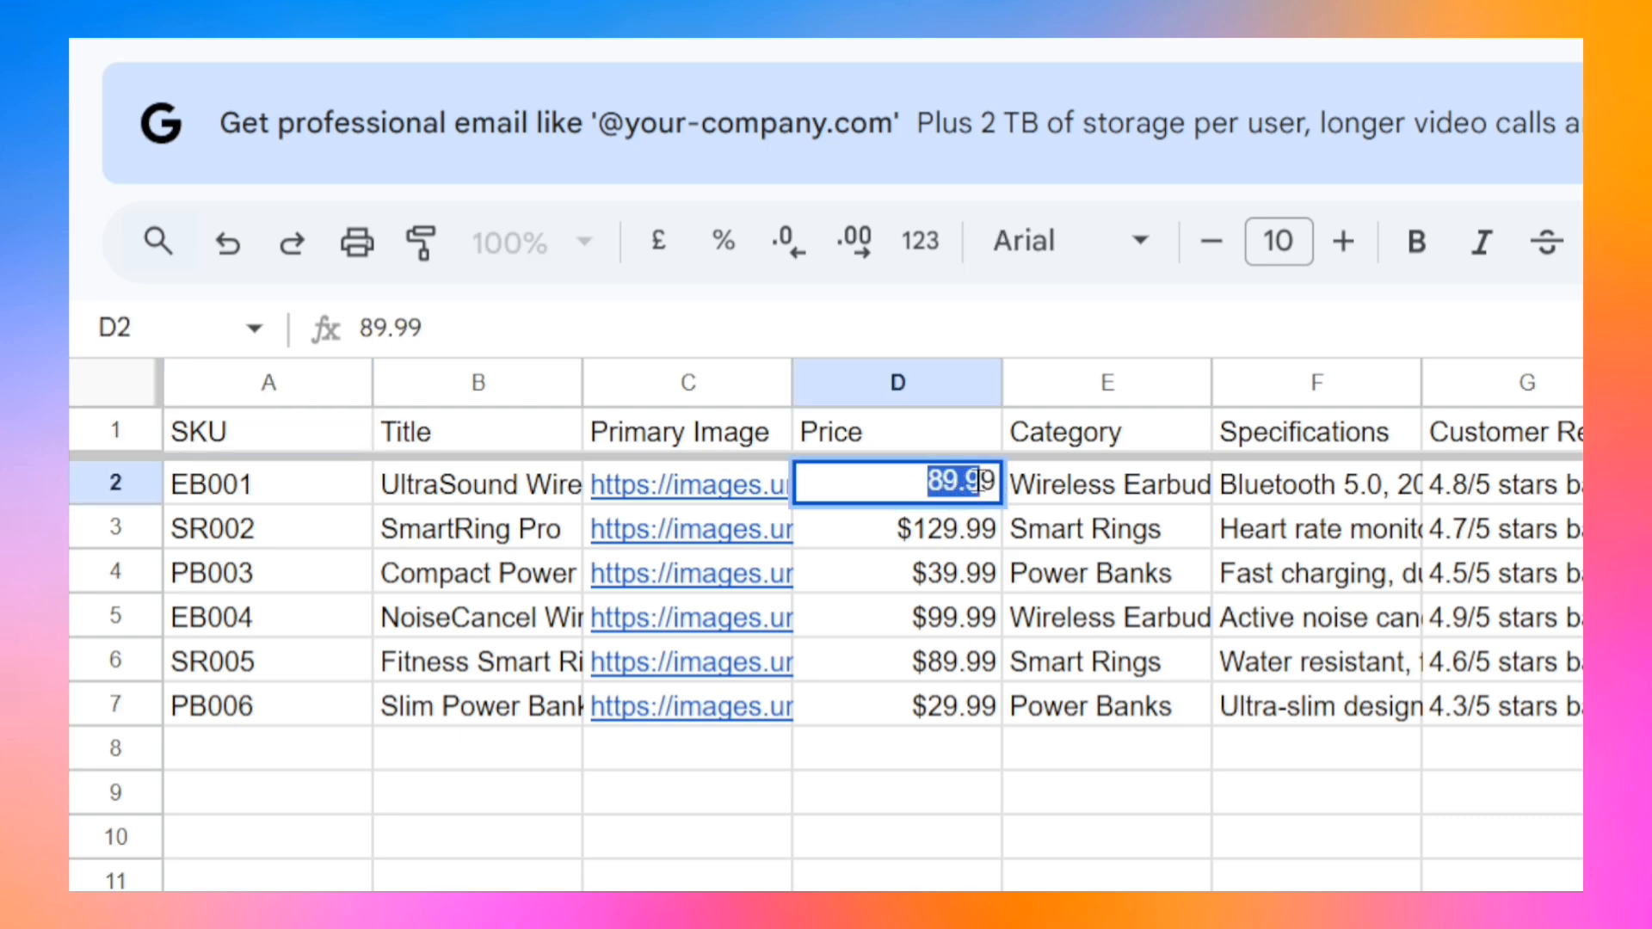
{"action": "type", "text": "12"}
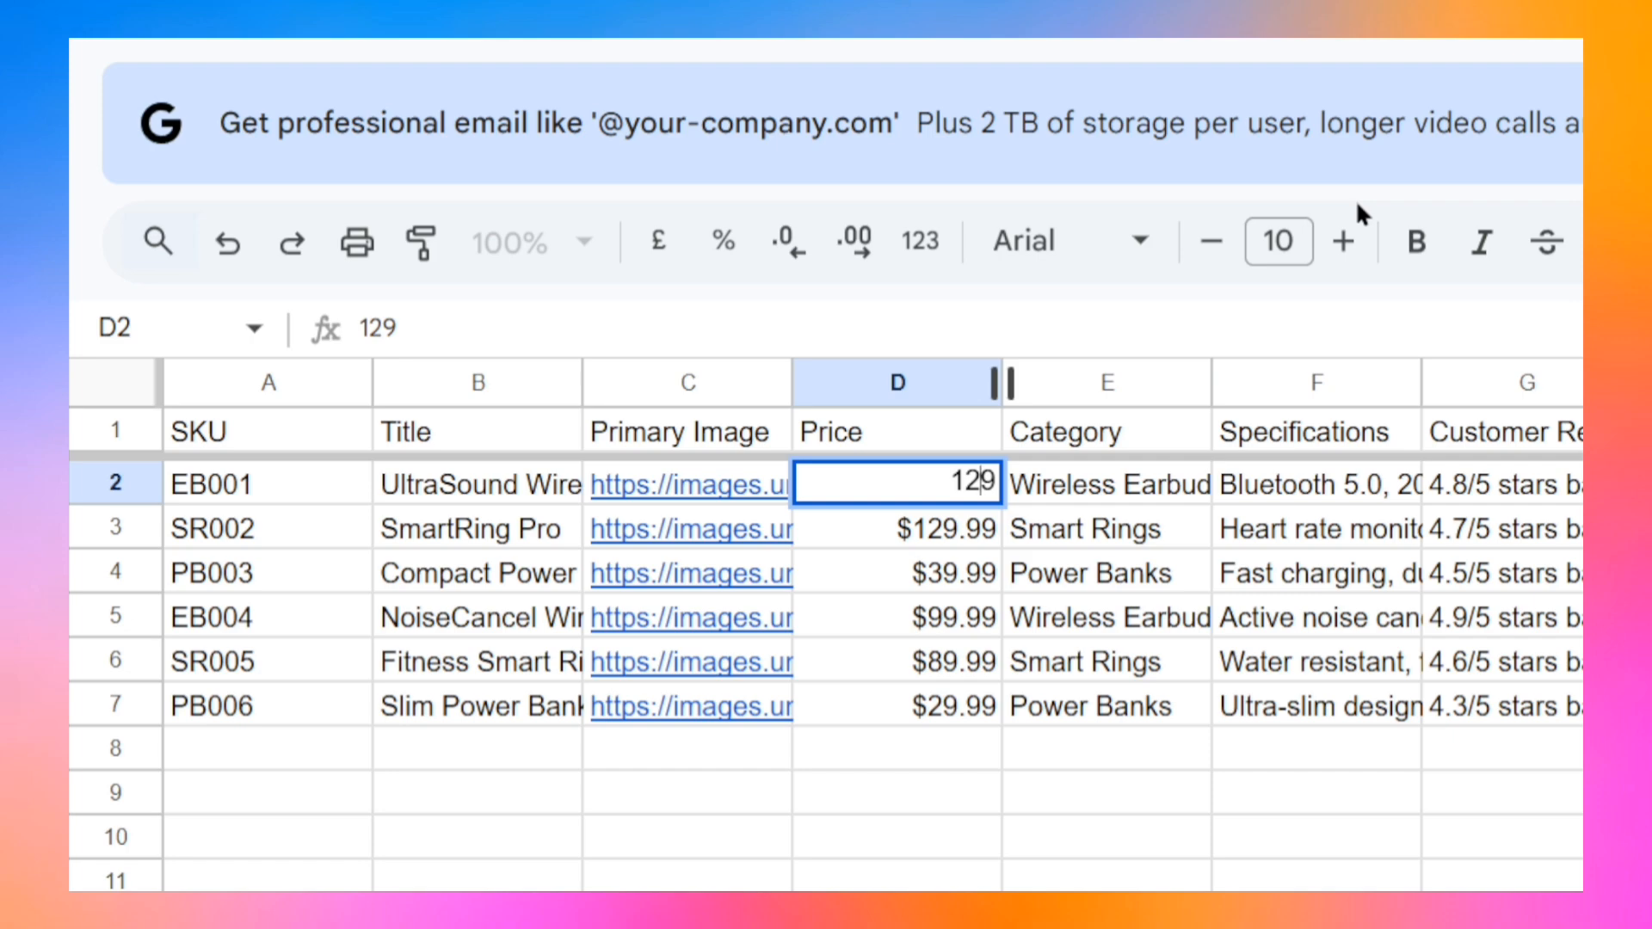
{"action": "type", "text": "."}
{"action": "key", "text": "BackSpace"}
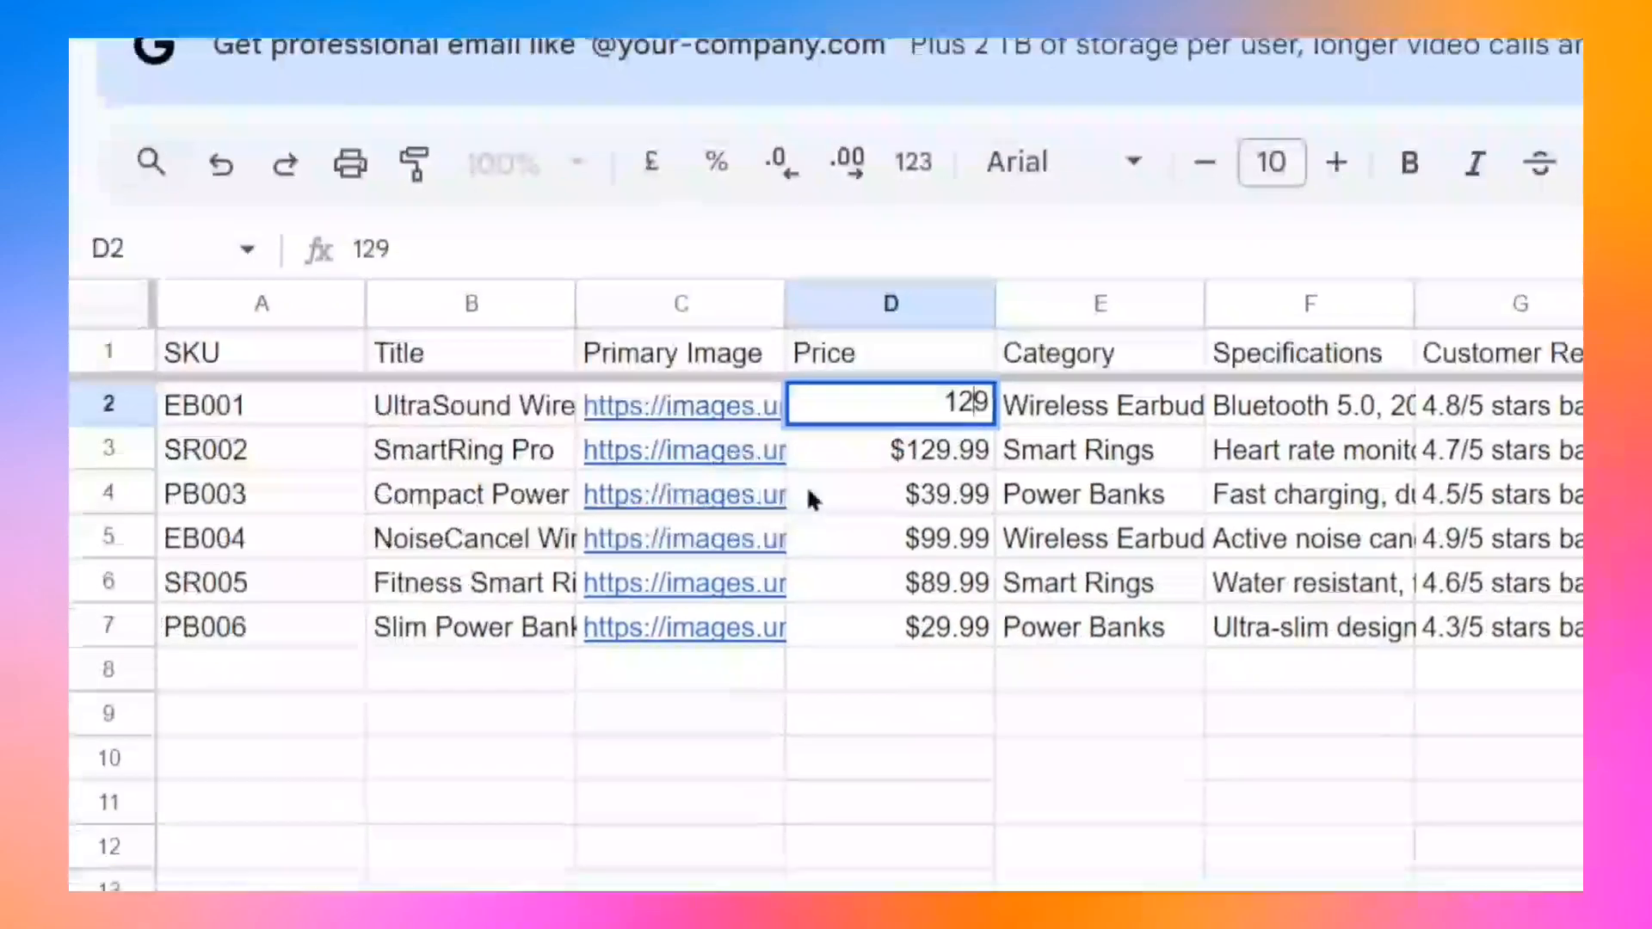
{"action": "left_click", "coordinate": [824, 573]}
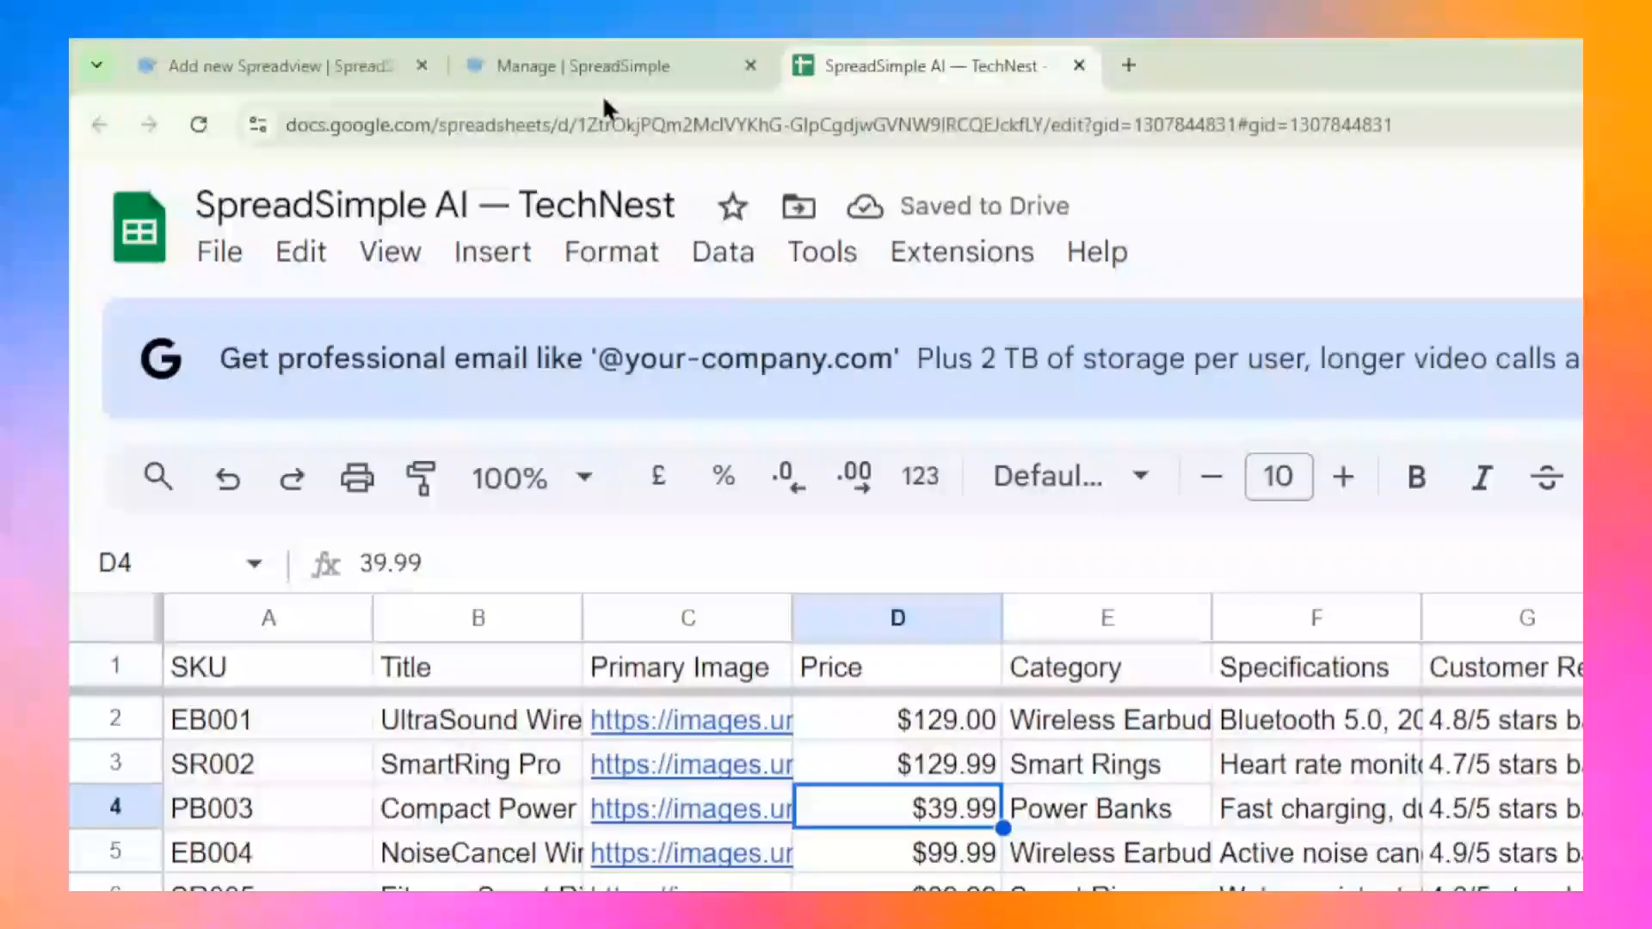
Step: Return to the SpreadSimple editor, refresh the content from the sheet and check the earbuds' price in the preview
{"action": "left_click", "coordinate": [596, 72]}
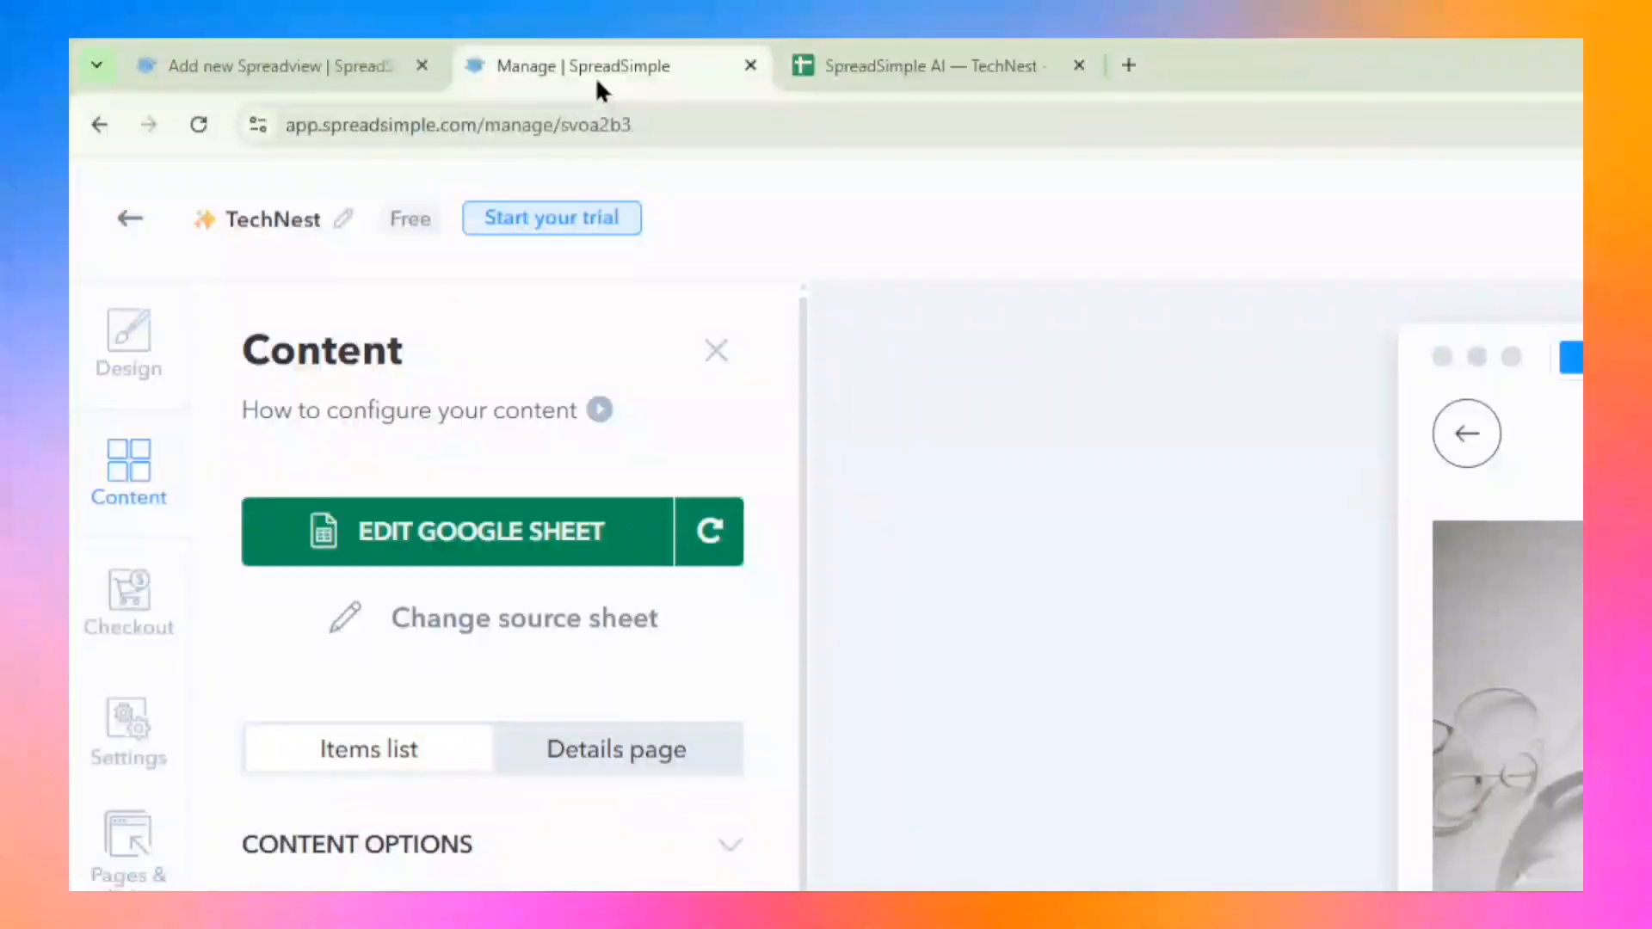
{"action": "left_click", "coordinate": [706, 524]}
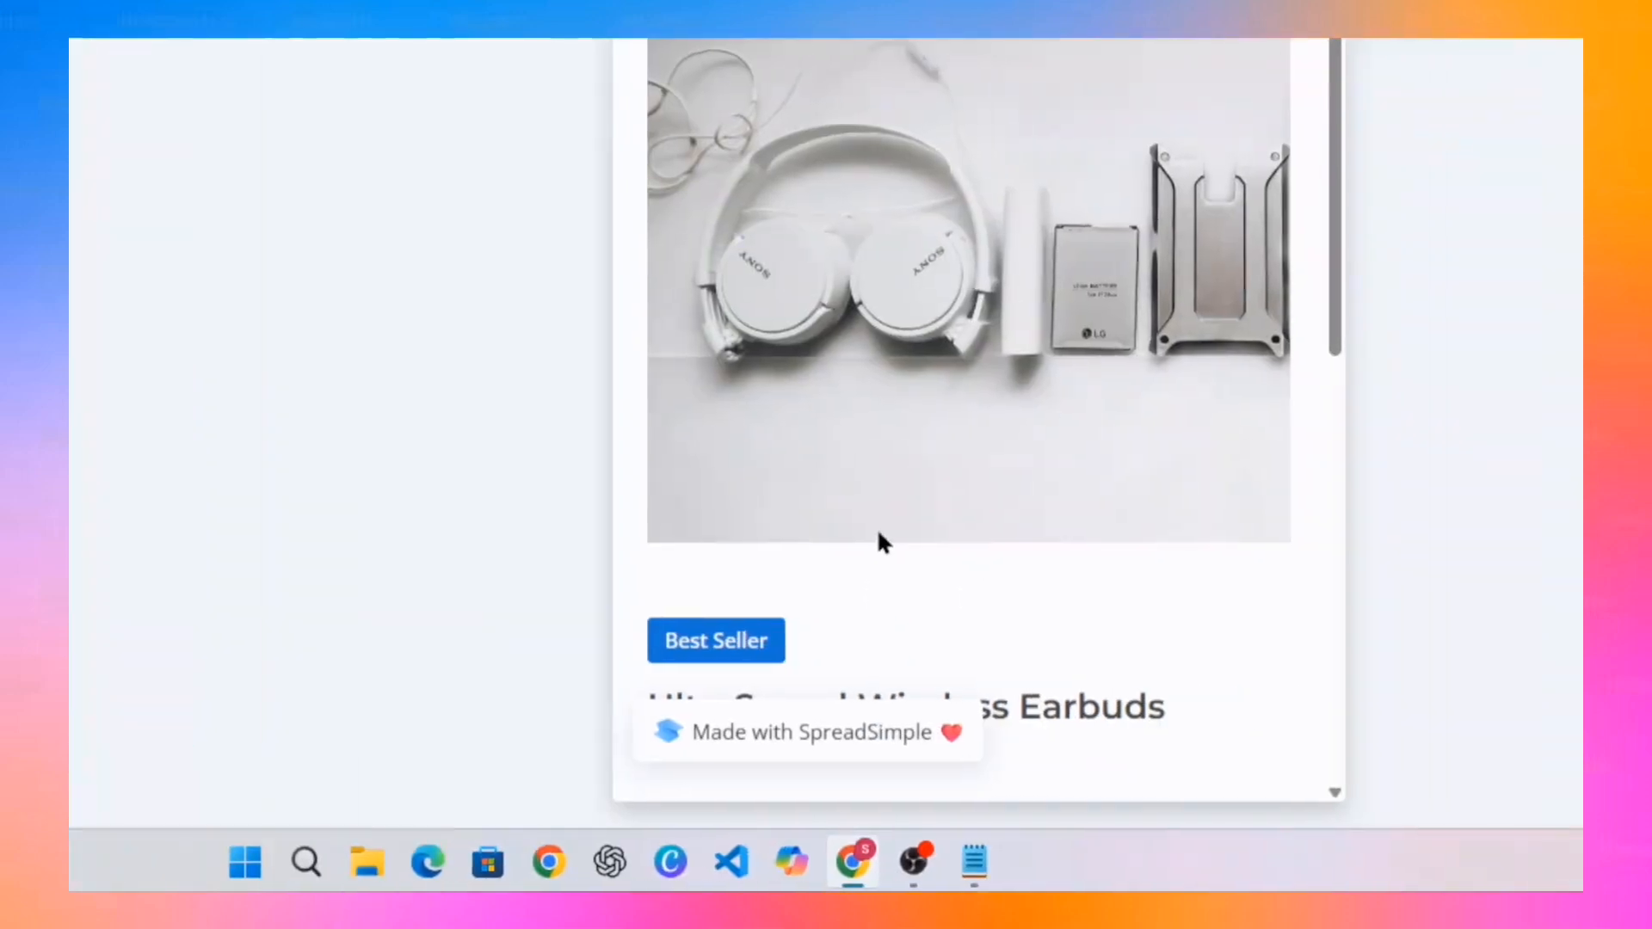
{"action": "scroll", "coordinate": [833, 537], "scroll_direction": "down", "scroll_amount": 2}
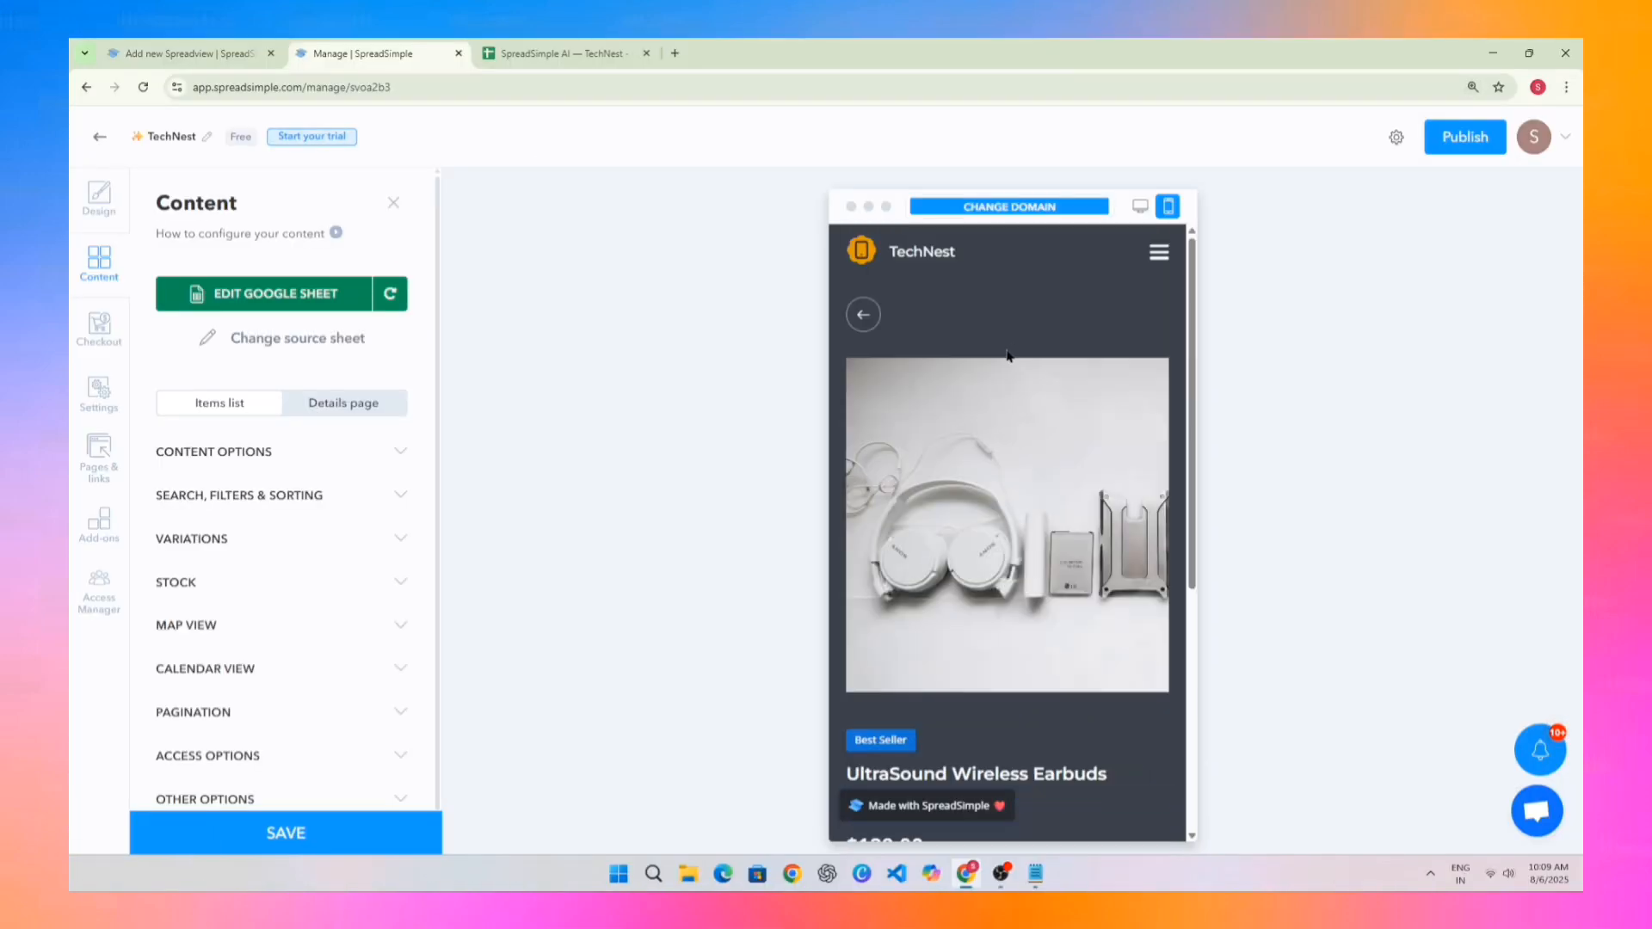
{"action": "scroll", "coordinate": [1008, 360], "scroll_direction": "down", "scroll_amount": 5}
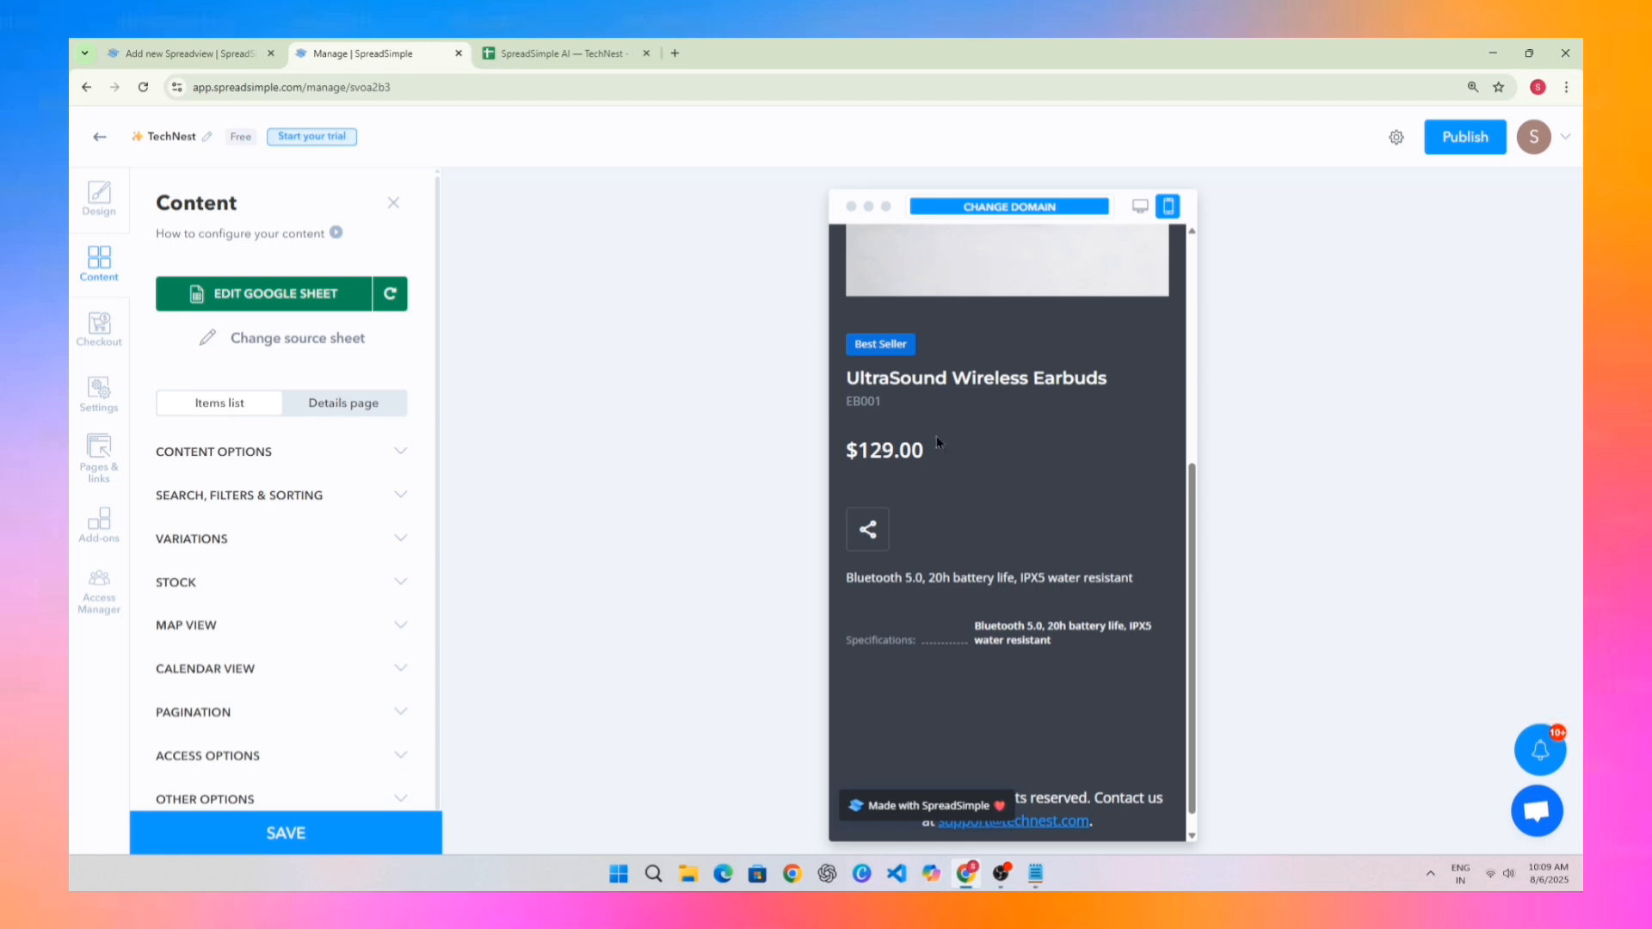
Step: Set the website's design theme to light and save the website
{"action": "left_click", "coordinate": [114, 211]}
{"action": "left_click", "coordinate": [393, 291]}
{"action": "left_click", "coordinate": [284, 833]}
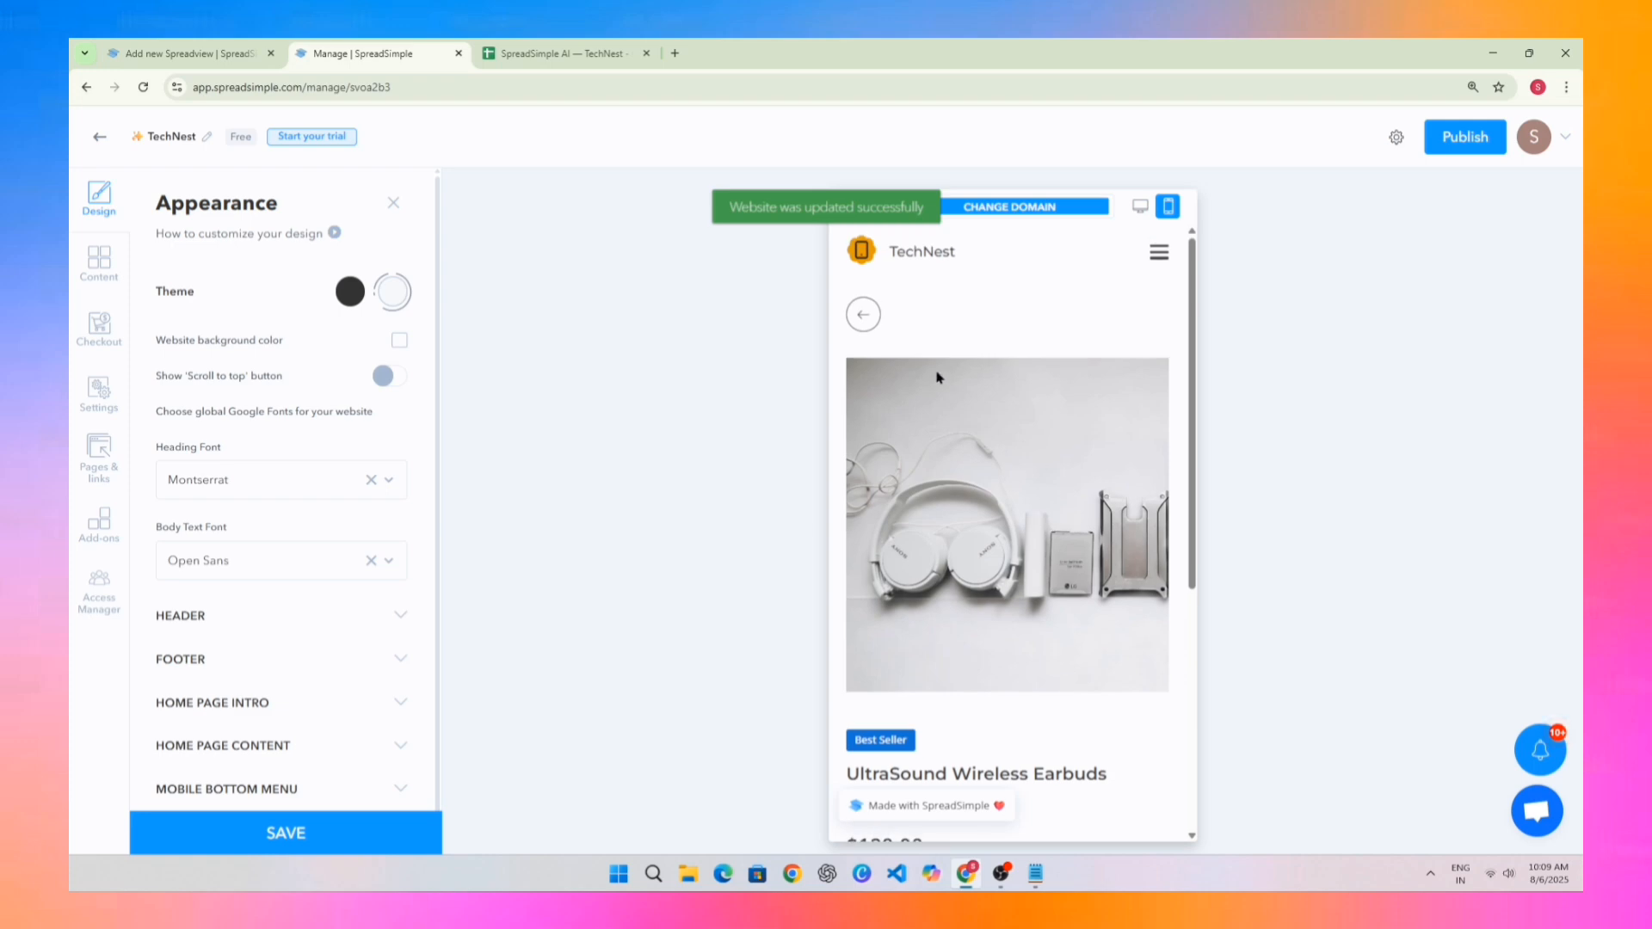
Step: Switch to the Google Sheet, dismiss the shortcuts prompt and examine the first product's title, category, specifications, deals and newsletter cells
{"action": "left_click", "coordinate": [565, 50]}
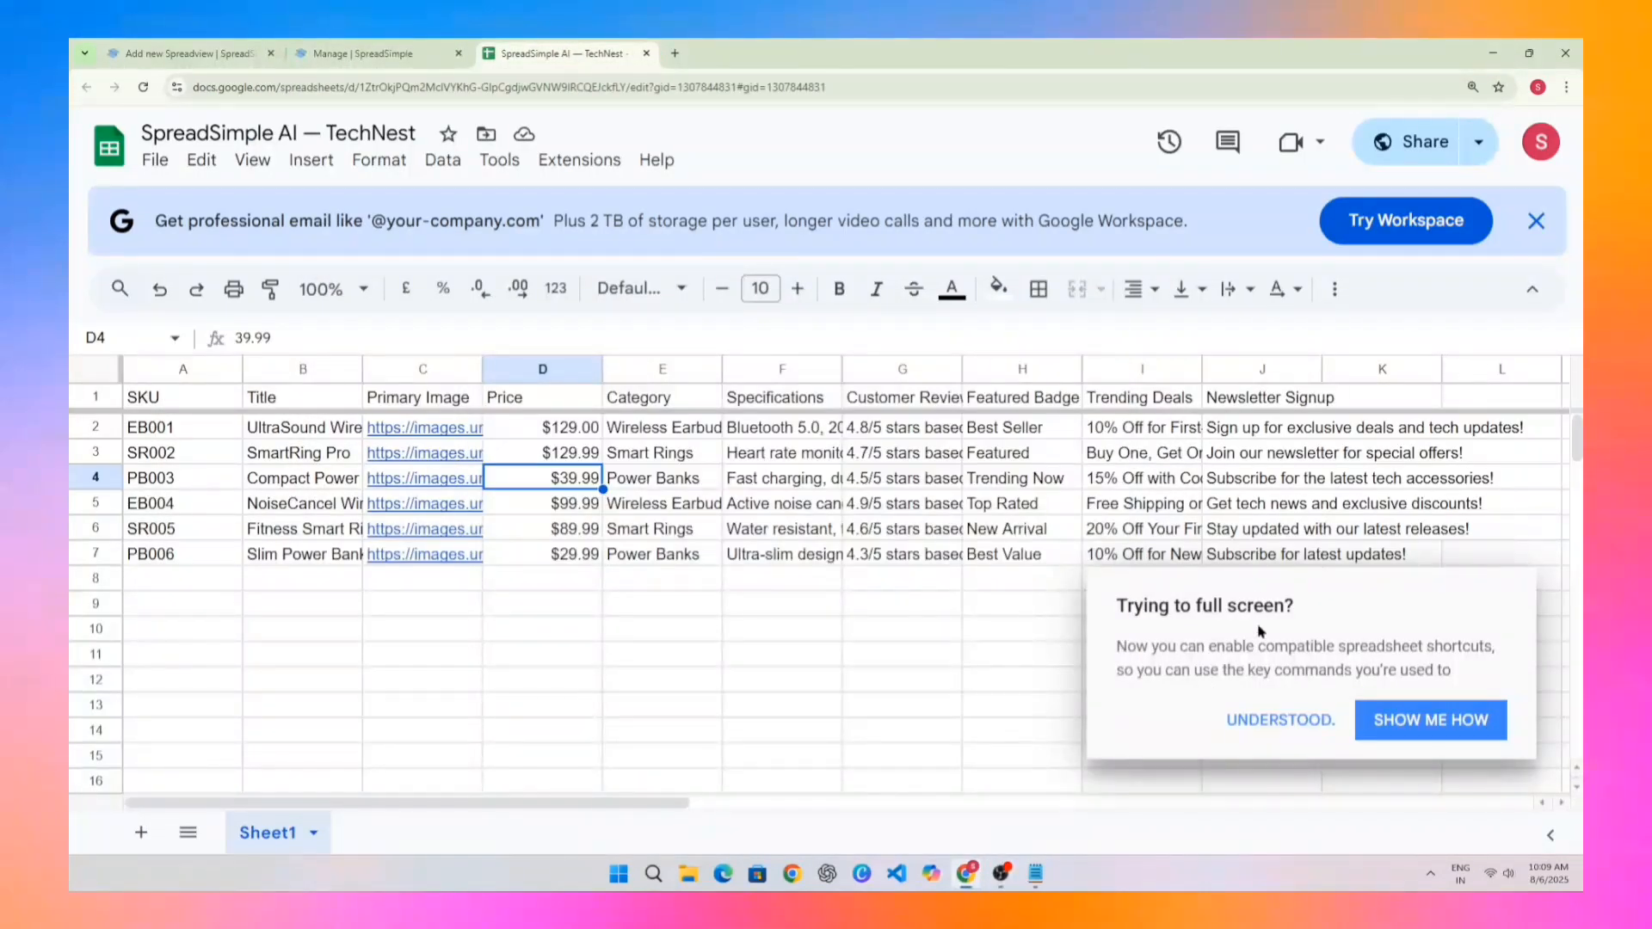
{"action": "left_click", "coordinate": [1291, 730]}
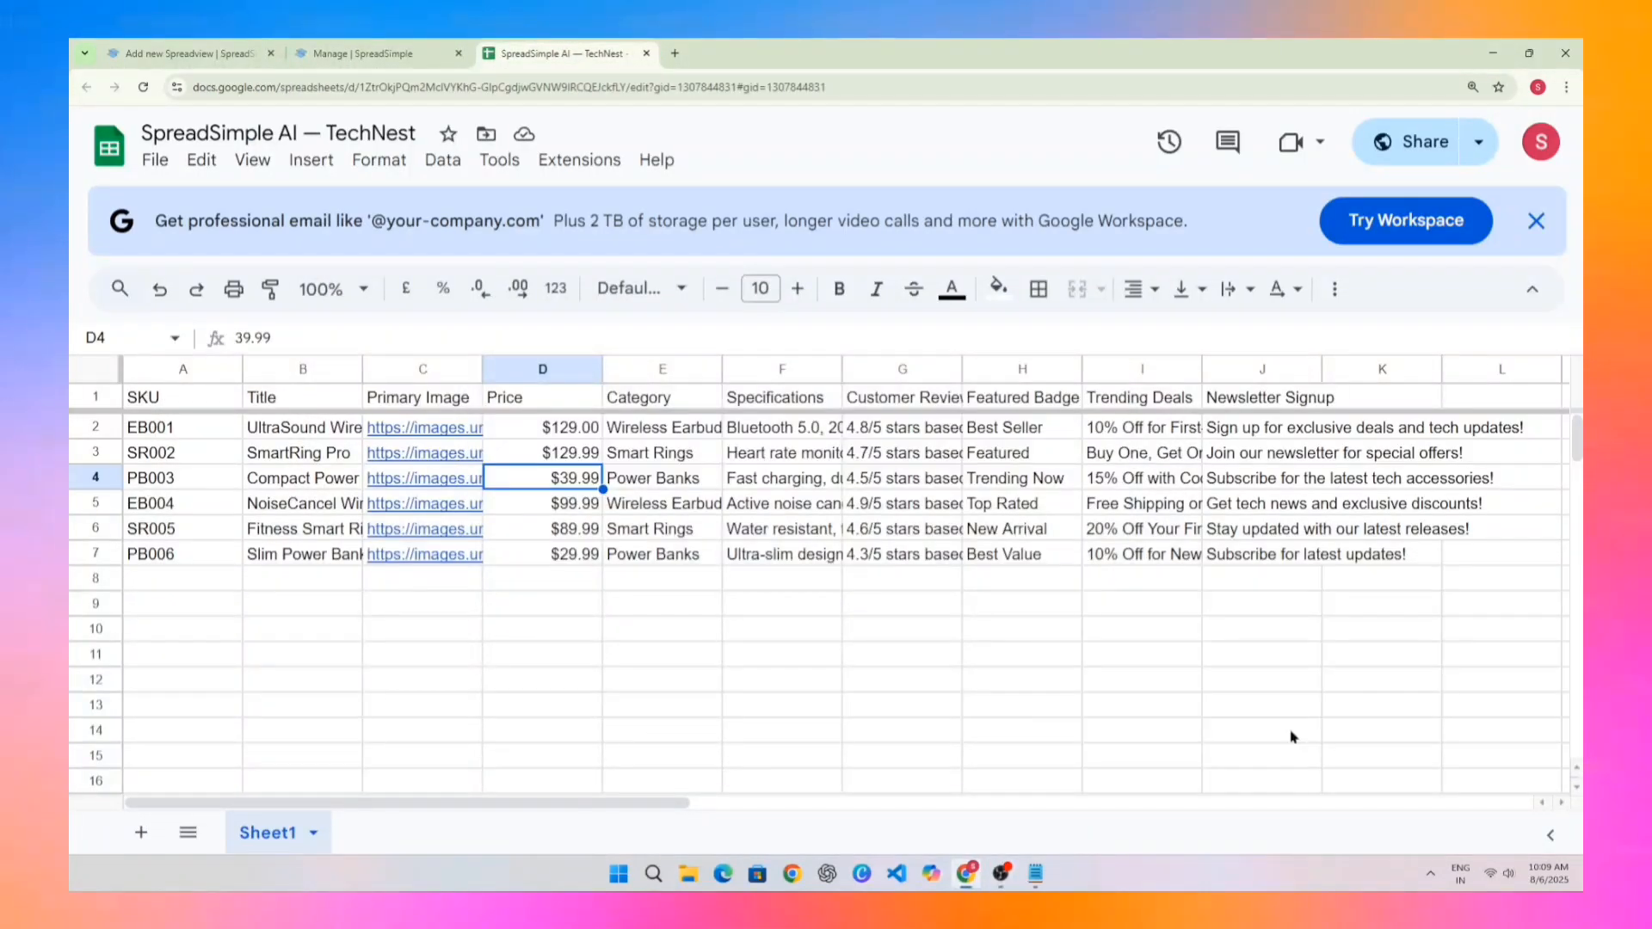
{"action": "left_click", "coordinate": [305, 428]}
{"action": "left_click", "coordinate": [635, 428]}
{"action": "left_click", "coordinate": [785, 427]}
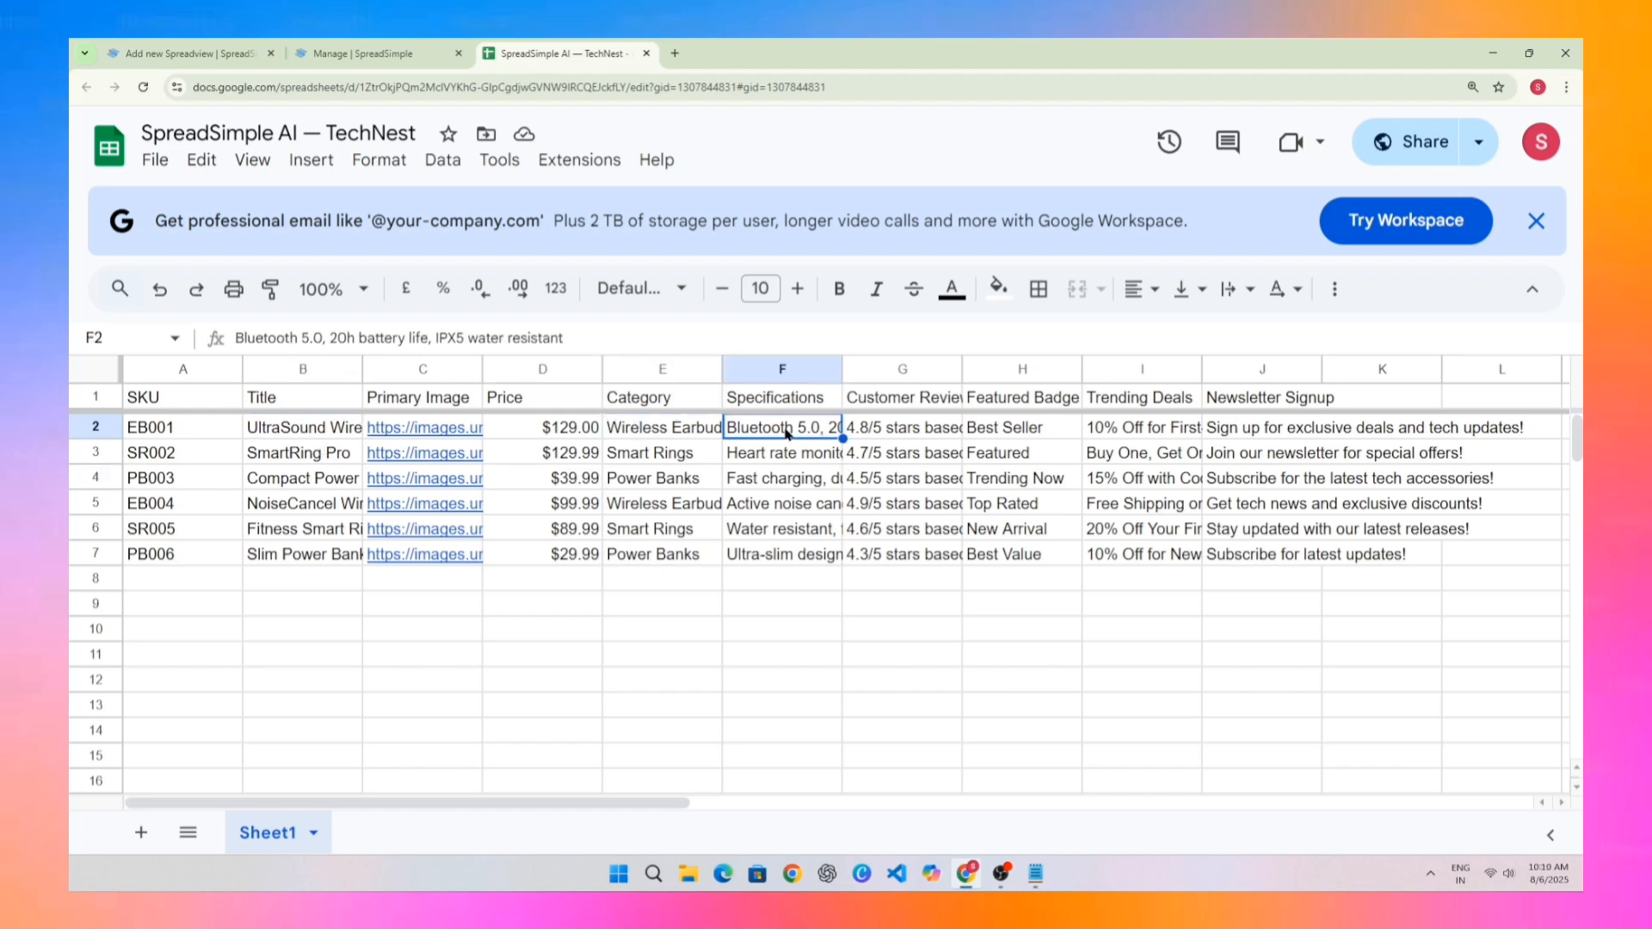
{"action": "triple_click", "coordinate": [785, 426]}
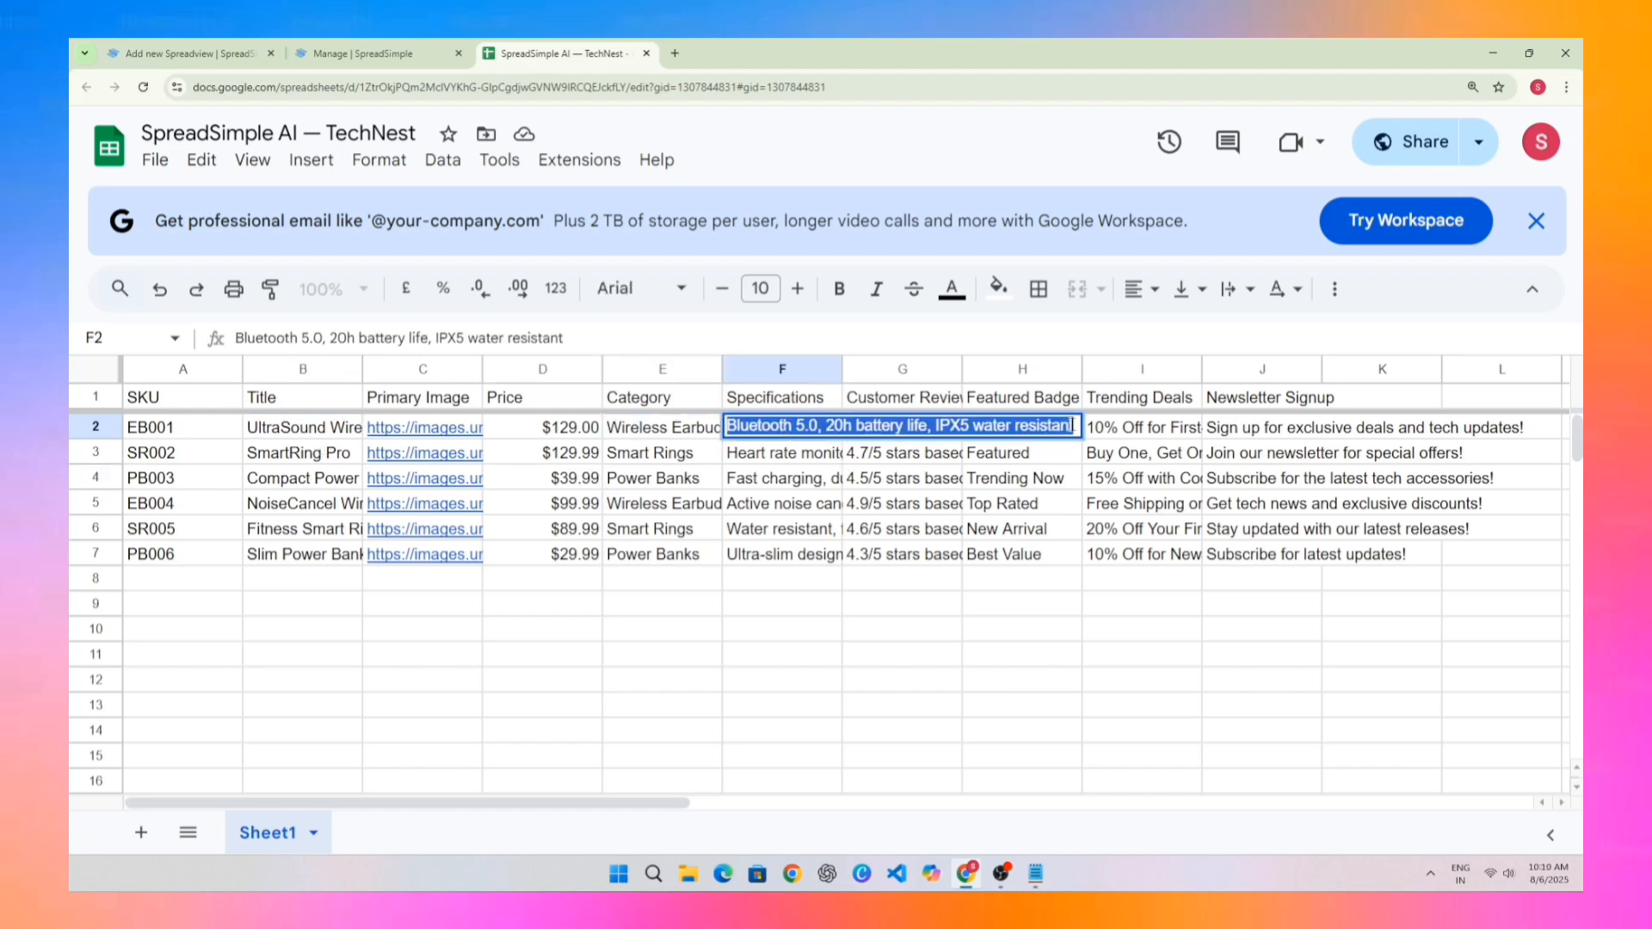
{"action": "left_click", "coordinate": [1075, 425]}
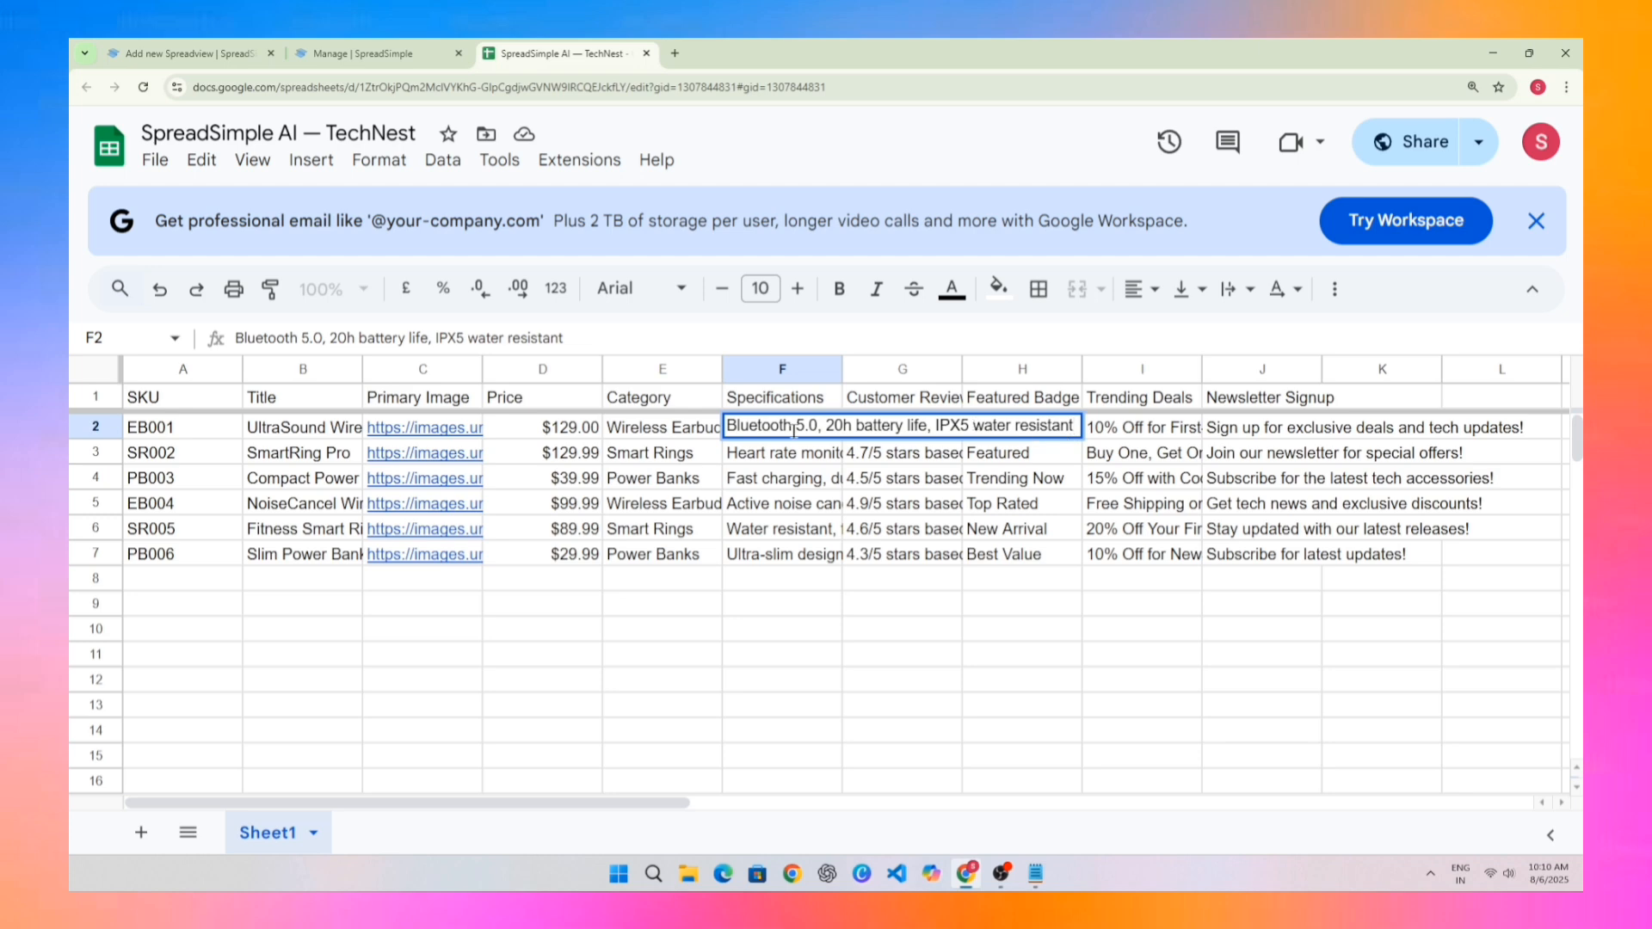
{"action": "left_click", "coordinate": [1164, 432]}
{"action": "left_click", "coordinate": [1409, 430]}
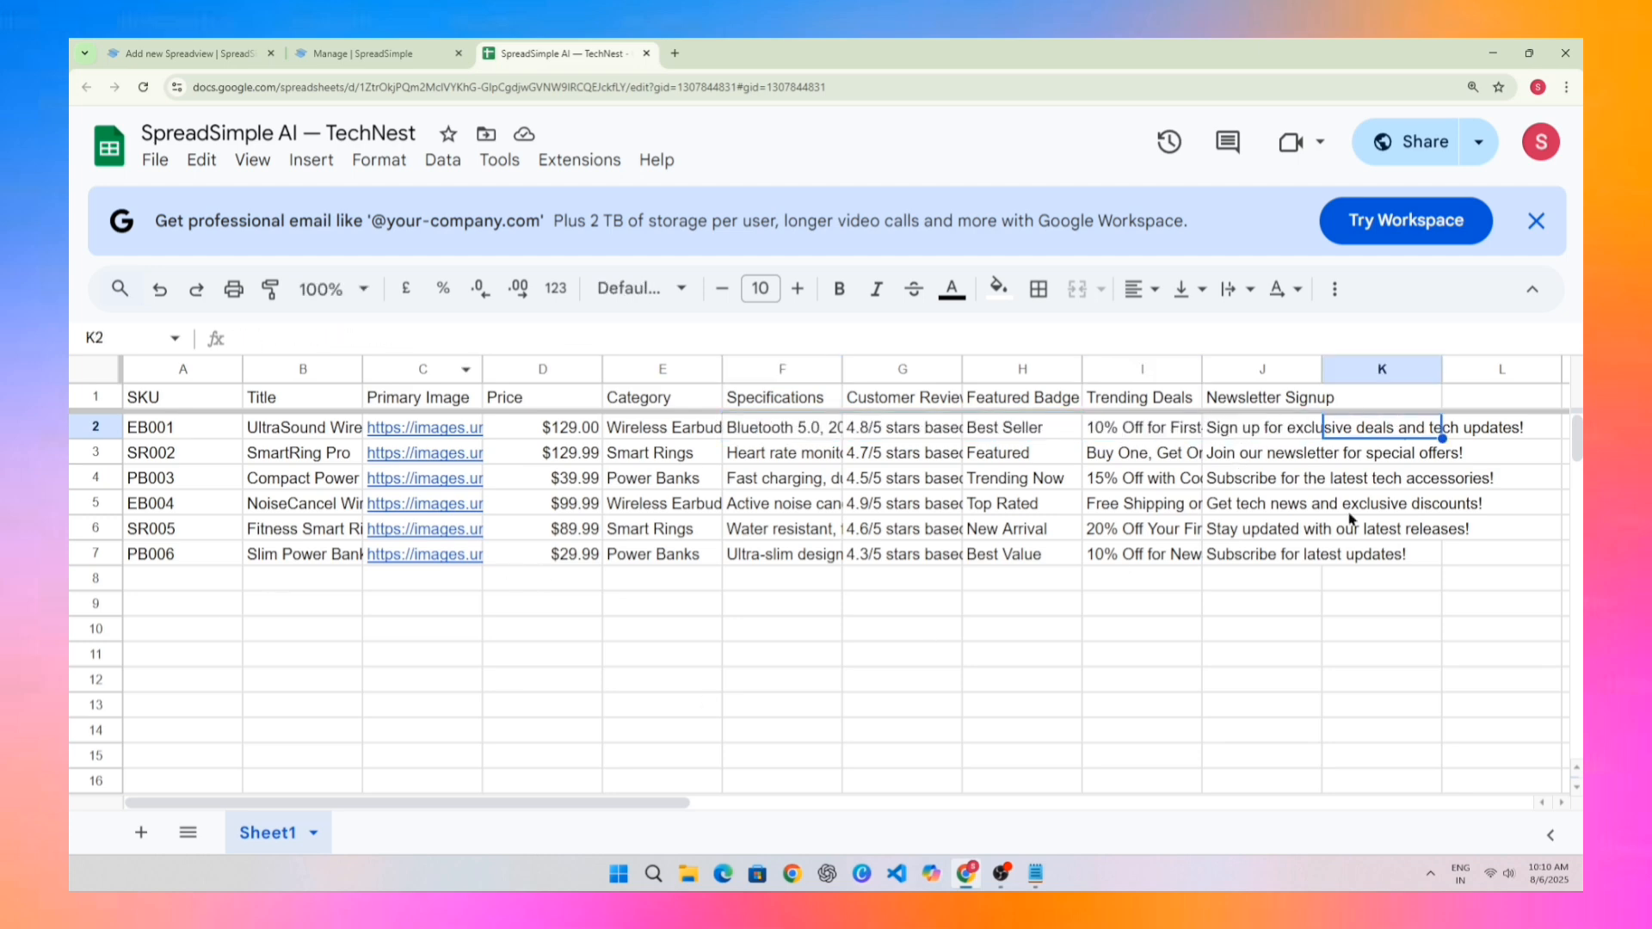
Step: Go back to the SpreadSimple editor and expand the header and footer design settings
{"action": "left_click", "coordinate": [370, 53]}
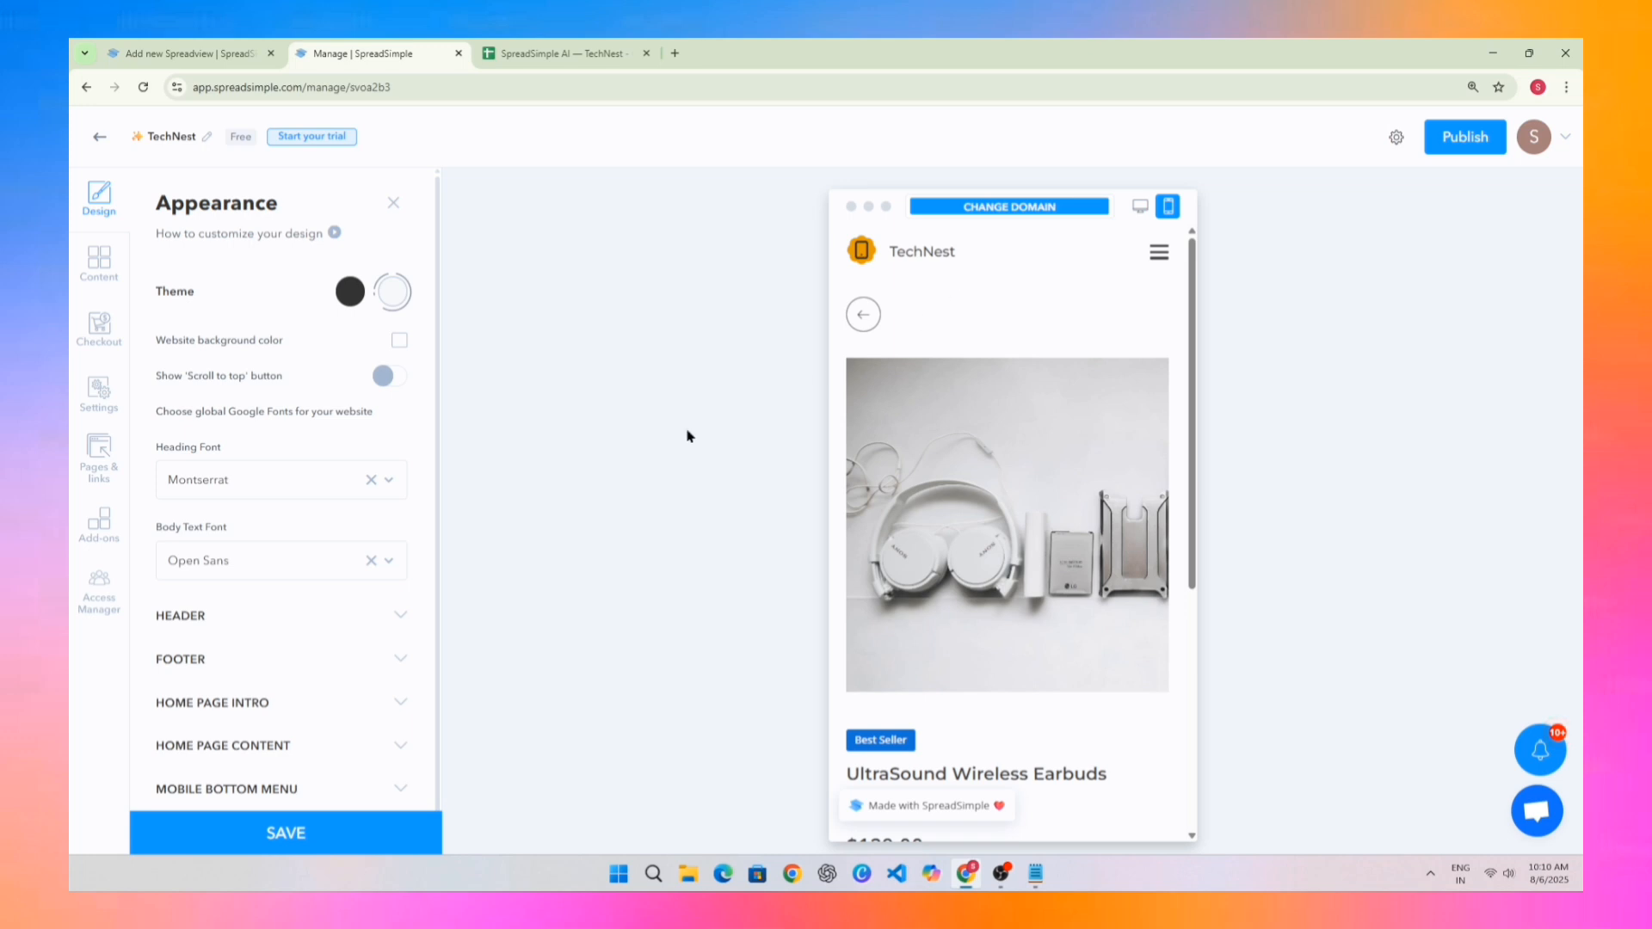
{"action": "scroll", "coordinate": [283, 451], "scroll_direction": "down", "scroll_amount": 1}
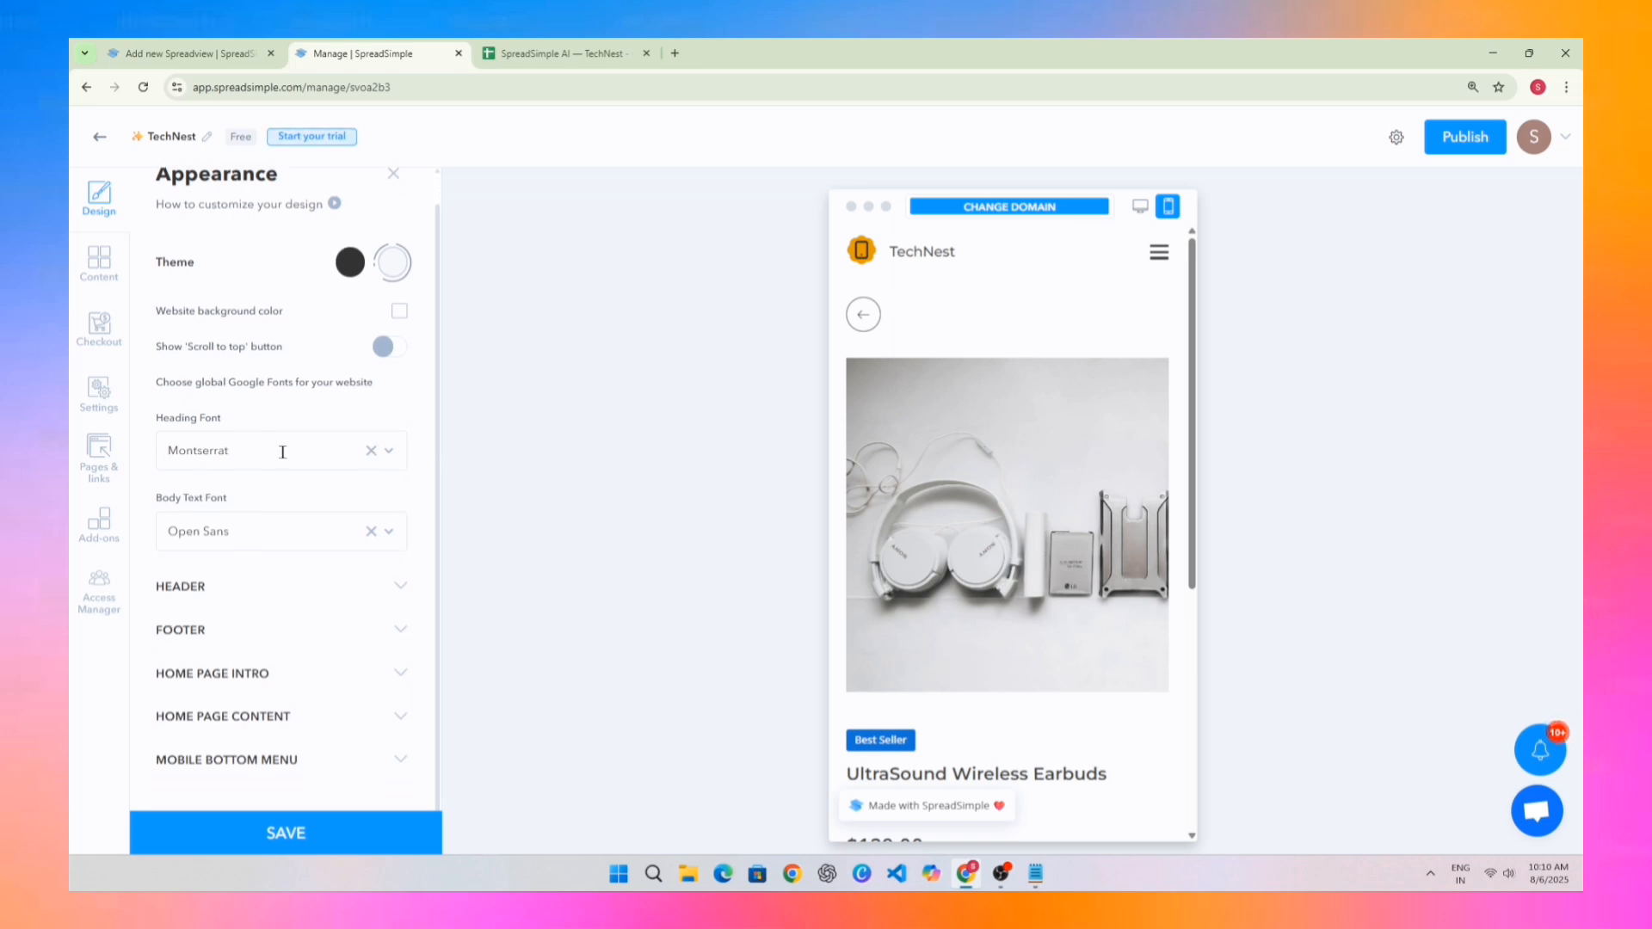
{"action": "left_click", "coordinate": [260, 592]}
{"action": "scroll", "coordinate": [266, 634], "scroll_direction": "down", "scroll_amount": 6}
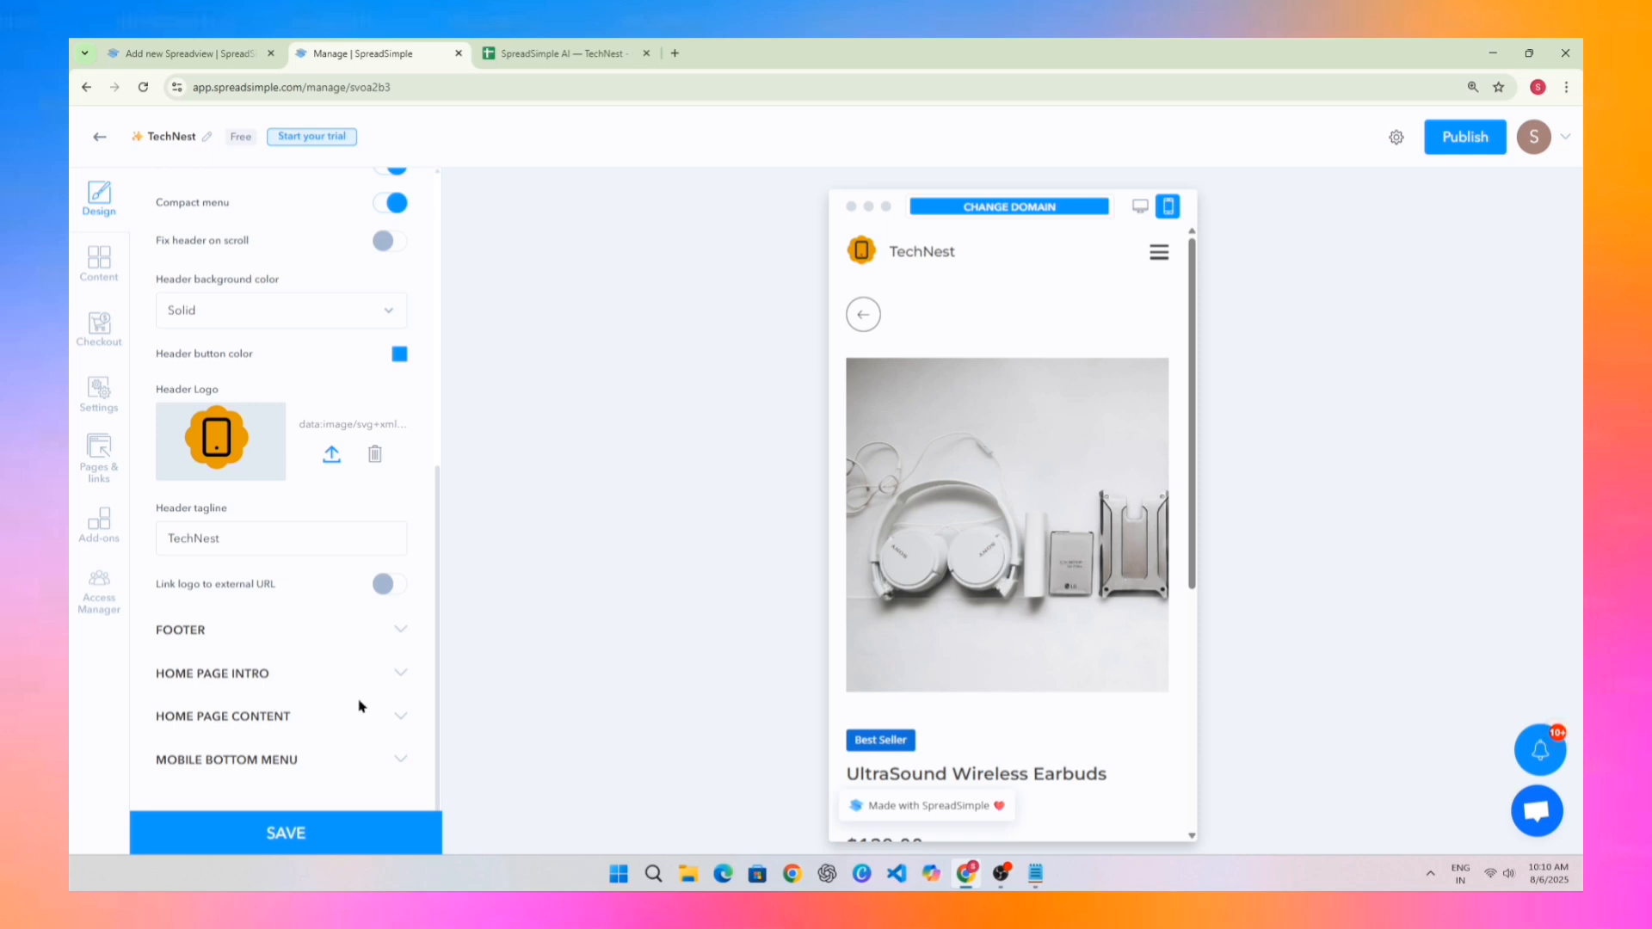
{"action": "left_click", "coordinate": [234, 636]}
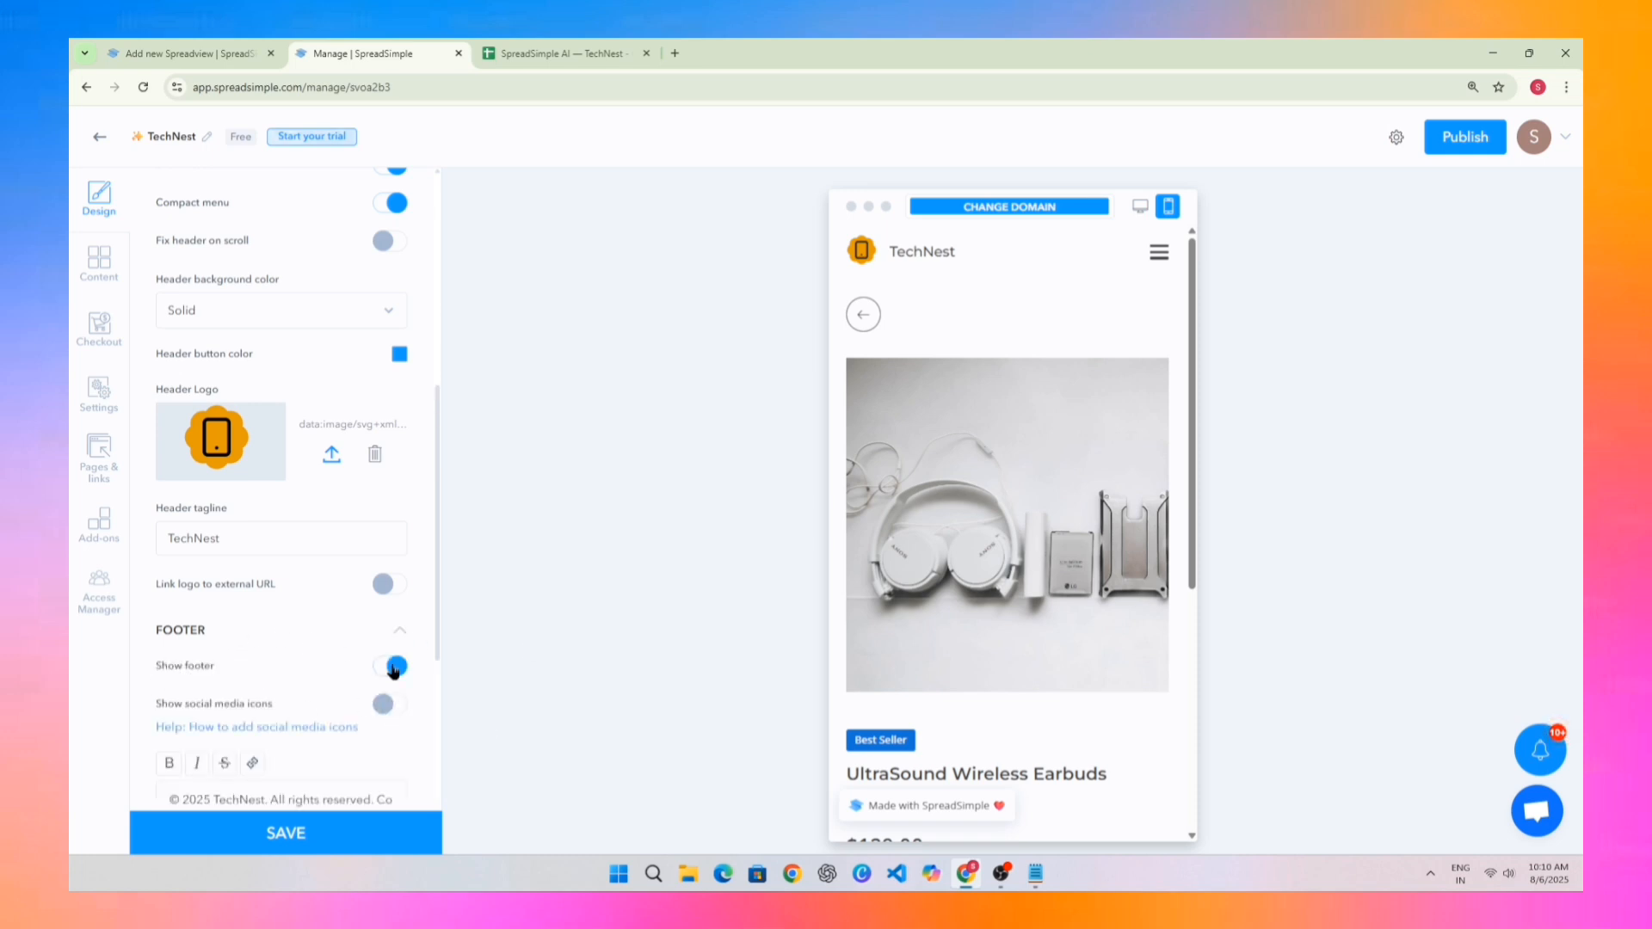
Step: Turn off the website footer and check the end of the home page in the preview
{"action": "left_click", "coordinate": [395, 669]}
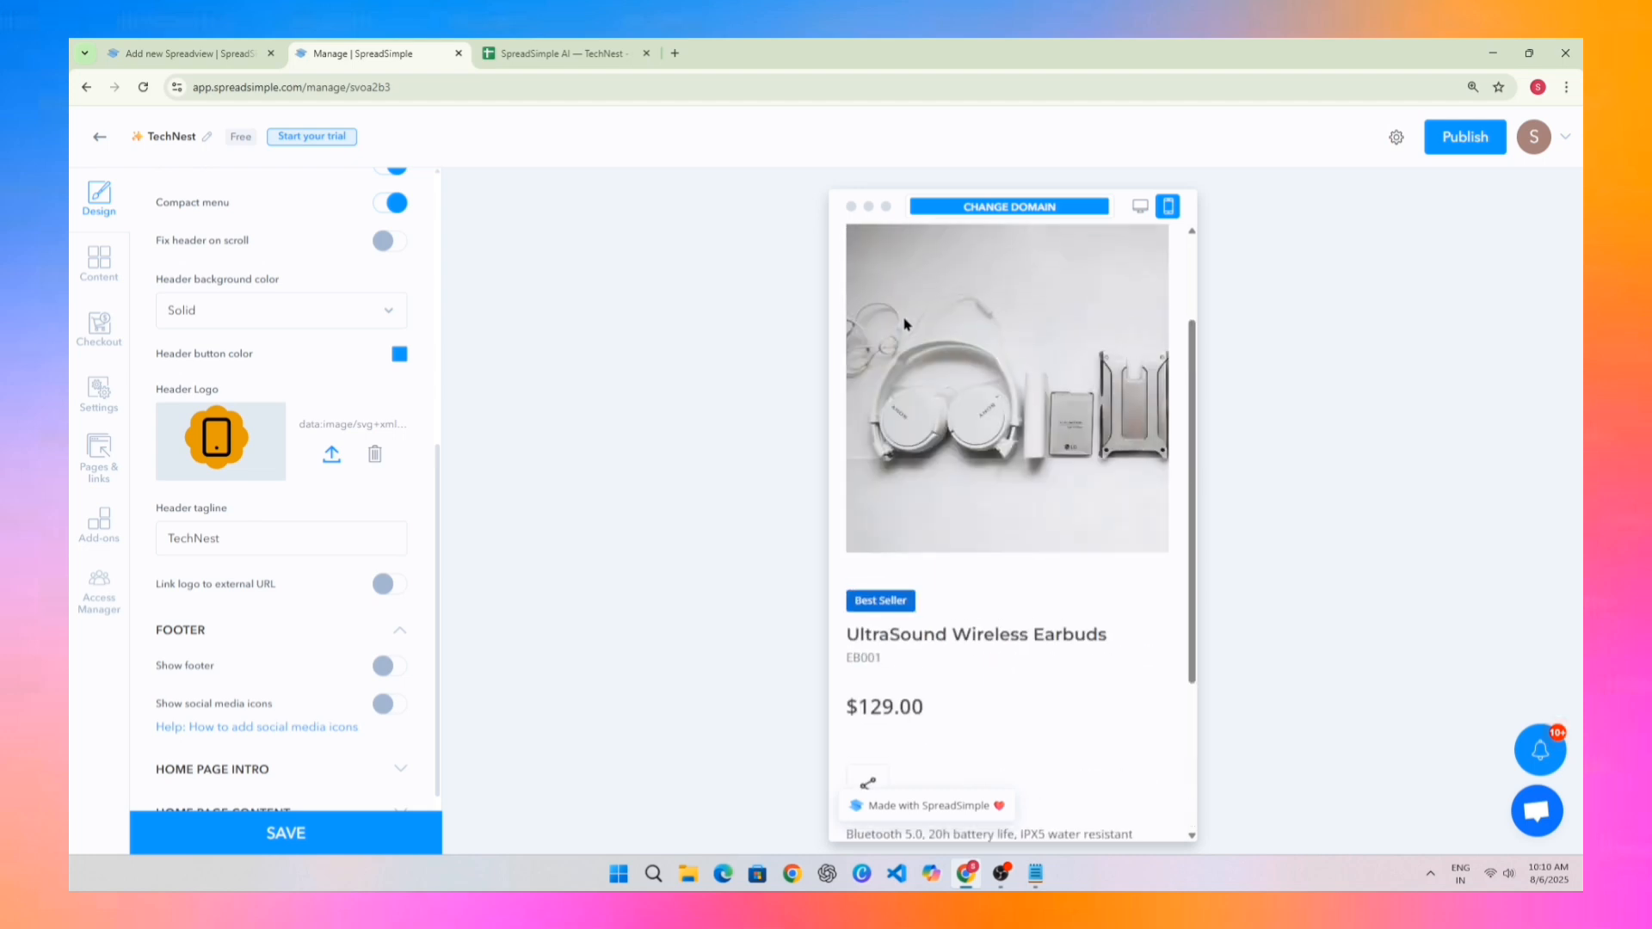
{"action": "scroll", "coordinate": [1011, 449], "scroll_direction": "down", "scroll_amount": 10}
{"action": "scroll", "coordinate": [1011, 449], "scroll_direction": "down", "scroll_amount": 5}
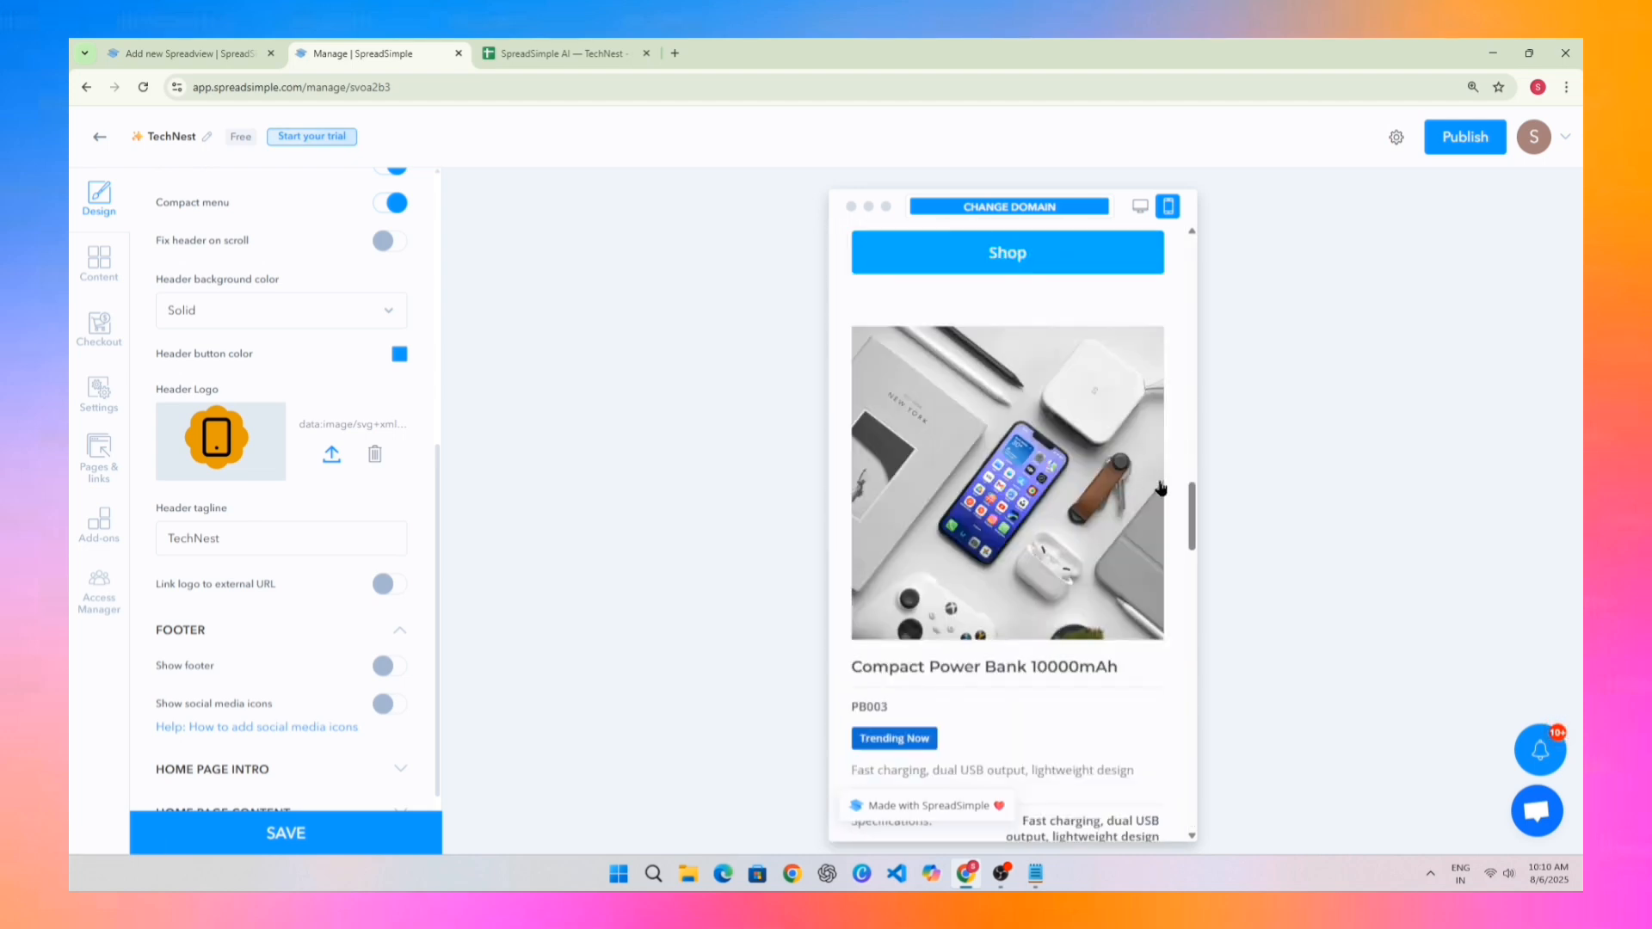
{"action": "left_click_drag", "start_coordinate": [1191, 529], "coordinate": [1202, 842]}
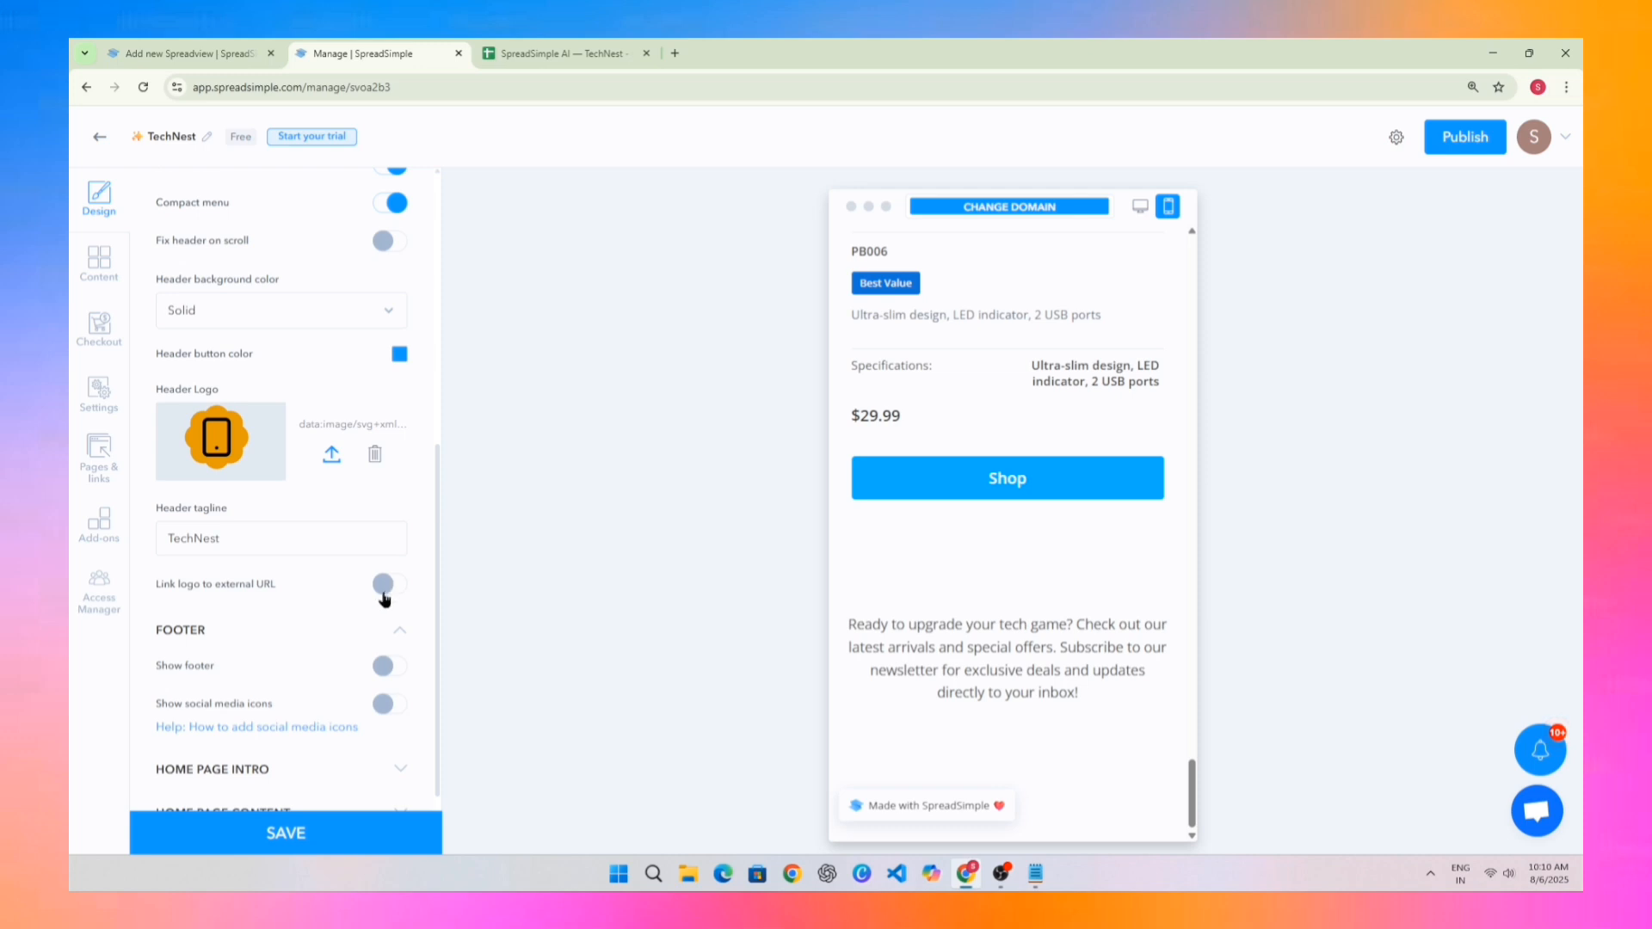
Step: Turn the website footer back on and check its copyright text in the preview
{"action": "left_click", "coordinate": [391, 667]}
{"action": "scroll", "coordinate": [944, 716], "scroll_direction": "down", "scroll_amount": 1}
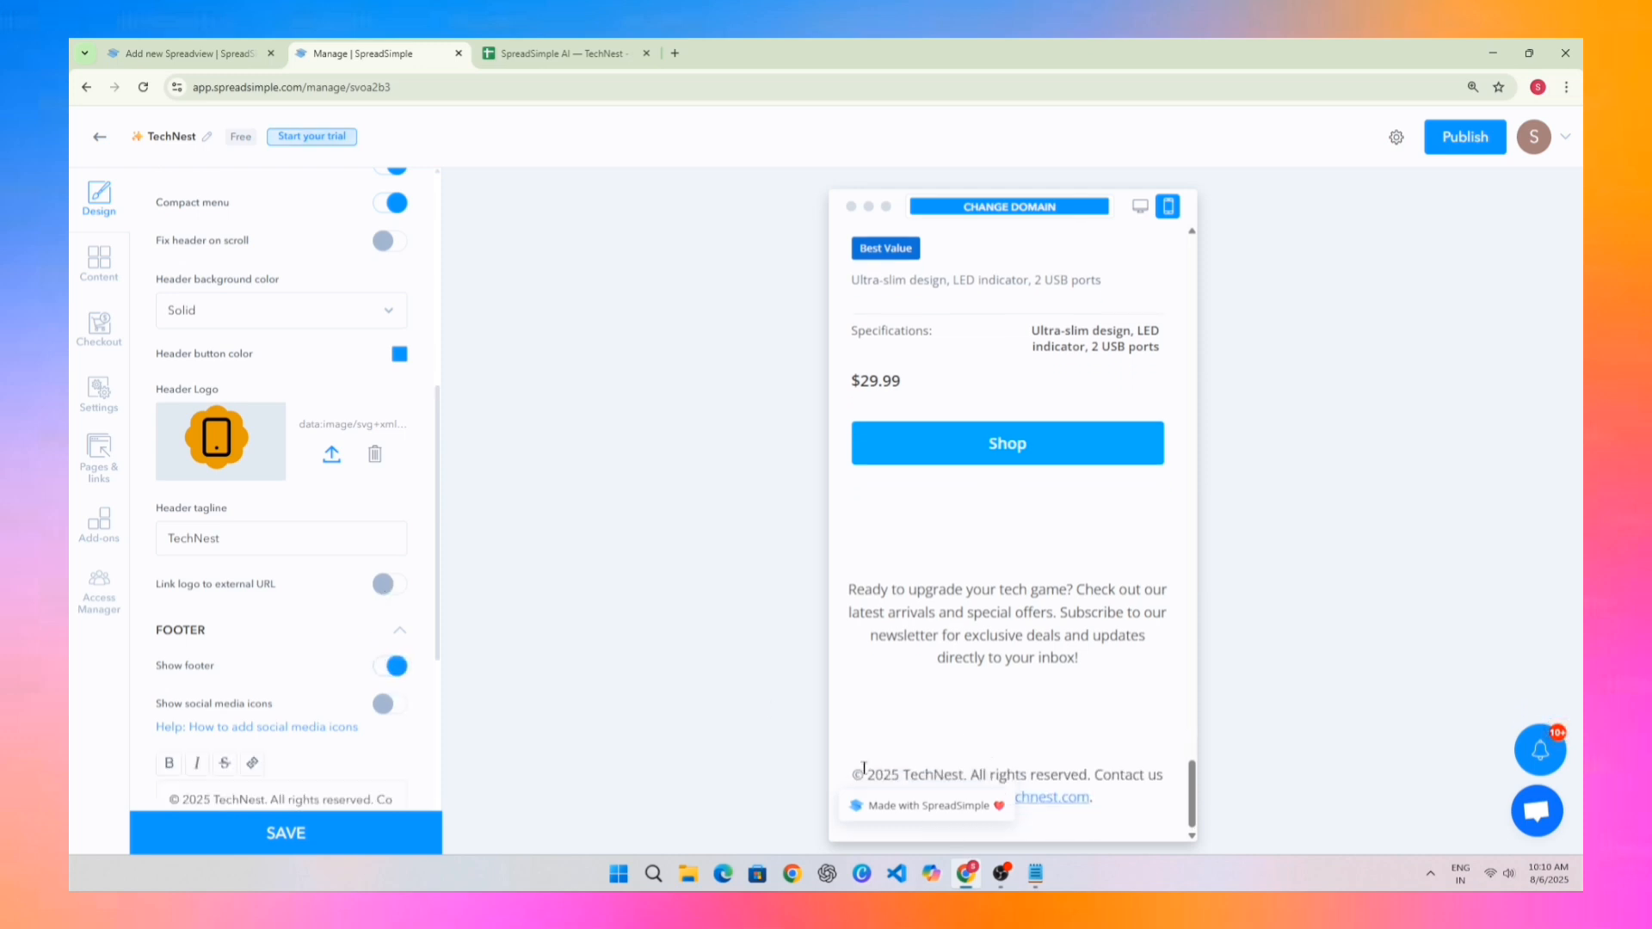
{"action": "left_click_drag", "start_coordinate": [863, 775], "coordinate": [1098, 773]}
Step: Change the header tagline to "shubops" and save the website
{"action": "scroll", "coordinate": [341, 573], "scroll_direction": "down", "scroll_amount": 4}
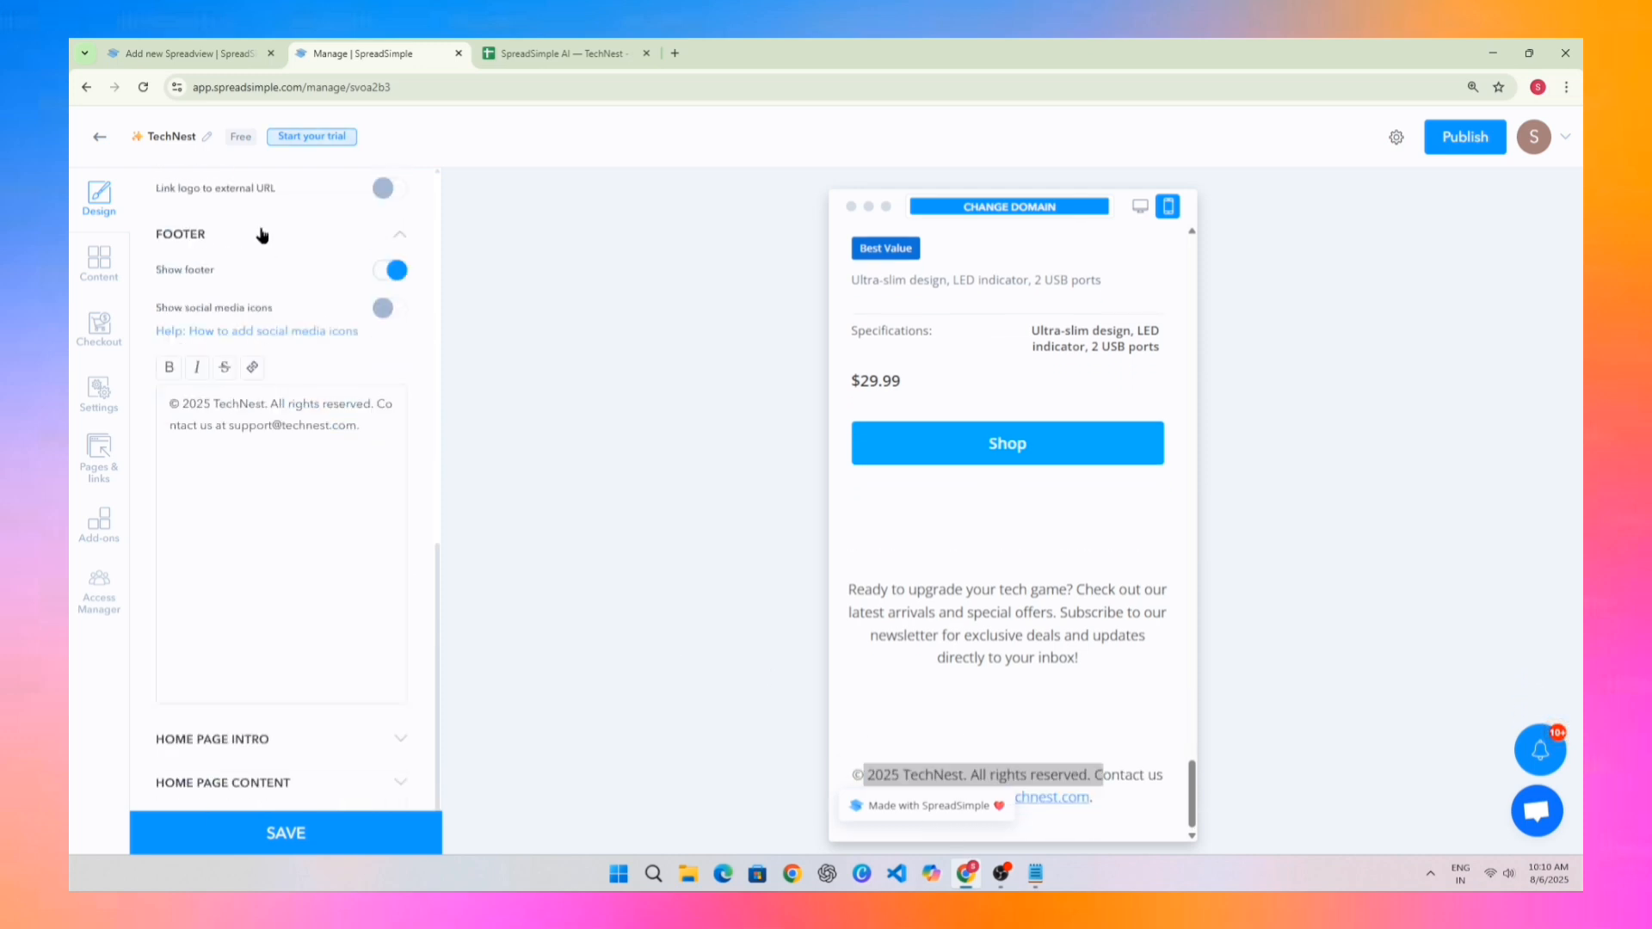
{"action": "scroll", "coordinate": [272, 372], "scroll_direction": "up", "scroll_amount": 2}
{"action": "left_click_drag", "start_coordinate": [234, 386], "coordinate": [158, 396]}
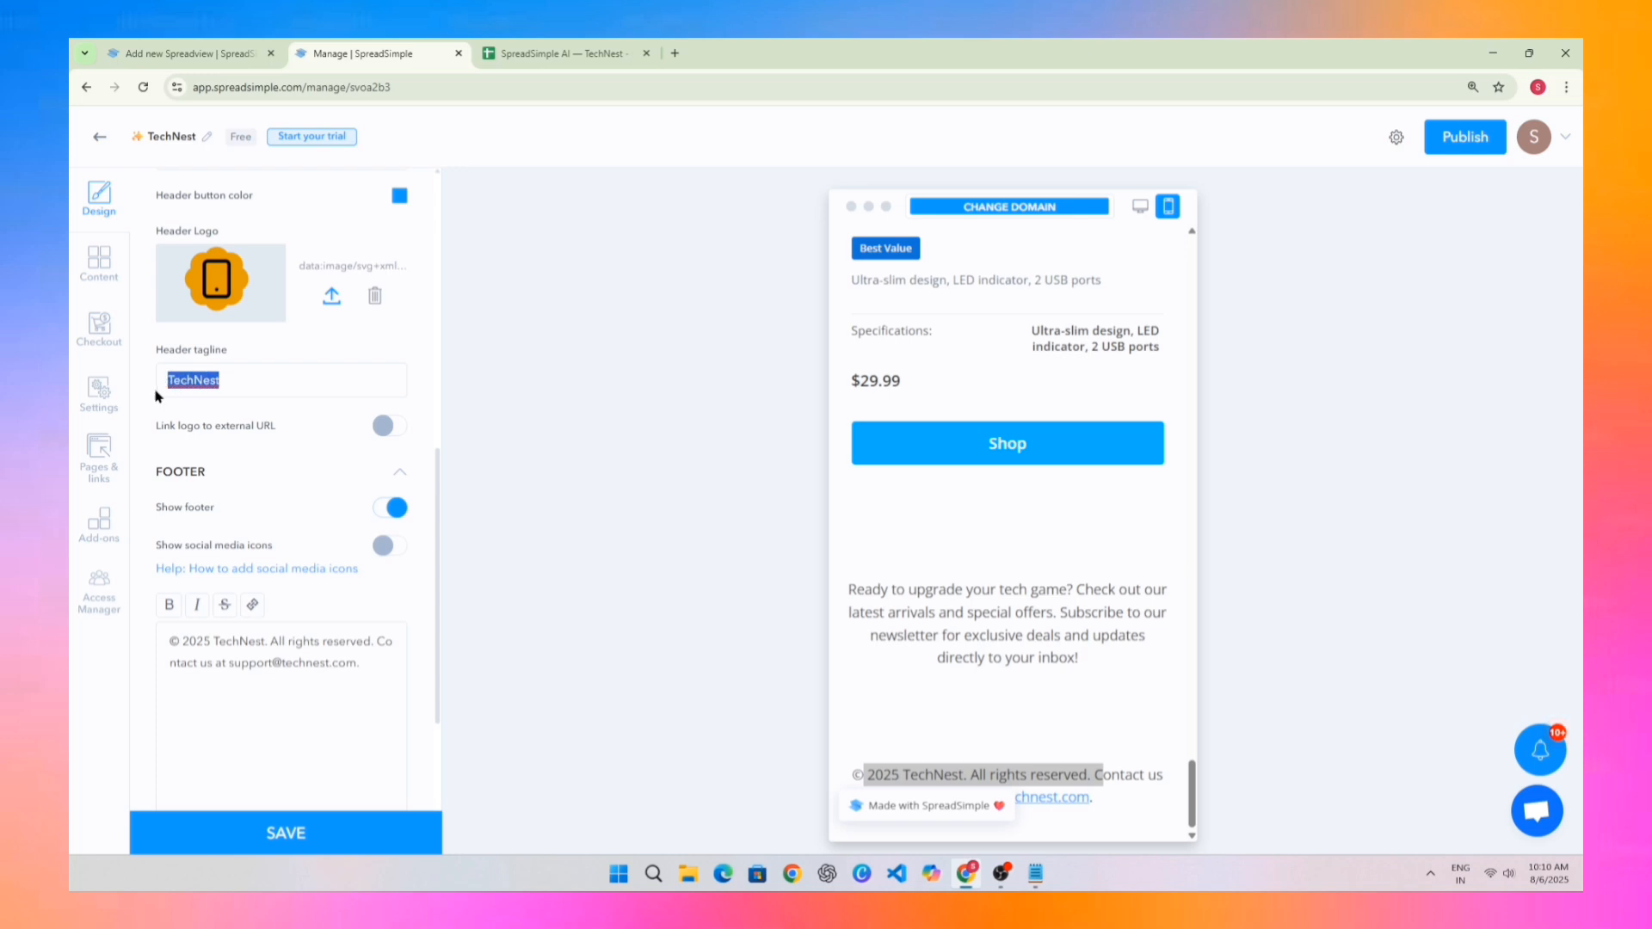
{"action": "type", "text": "shubops"}
{"action": "left_click", "coordinate": [207, 835]}
Step: Check the new header tagline at the start of the home page in the mobile preview
{"action": "scroll", "coordinate": [1158, 800], "scroll_direction": "up", "scroll_amount": 13}
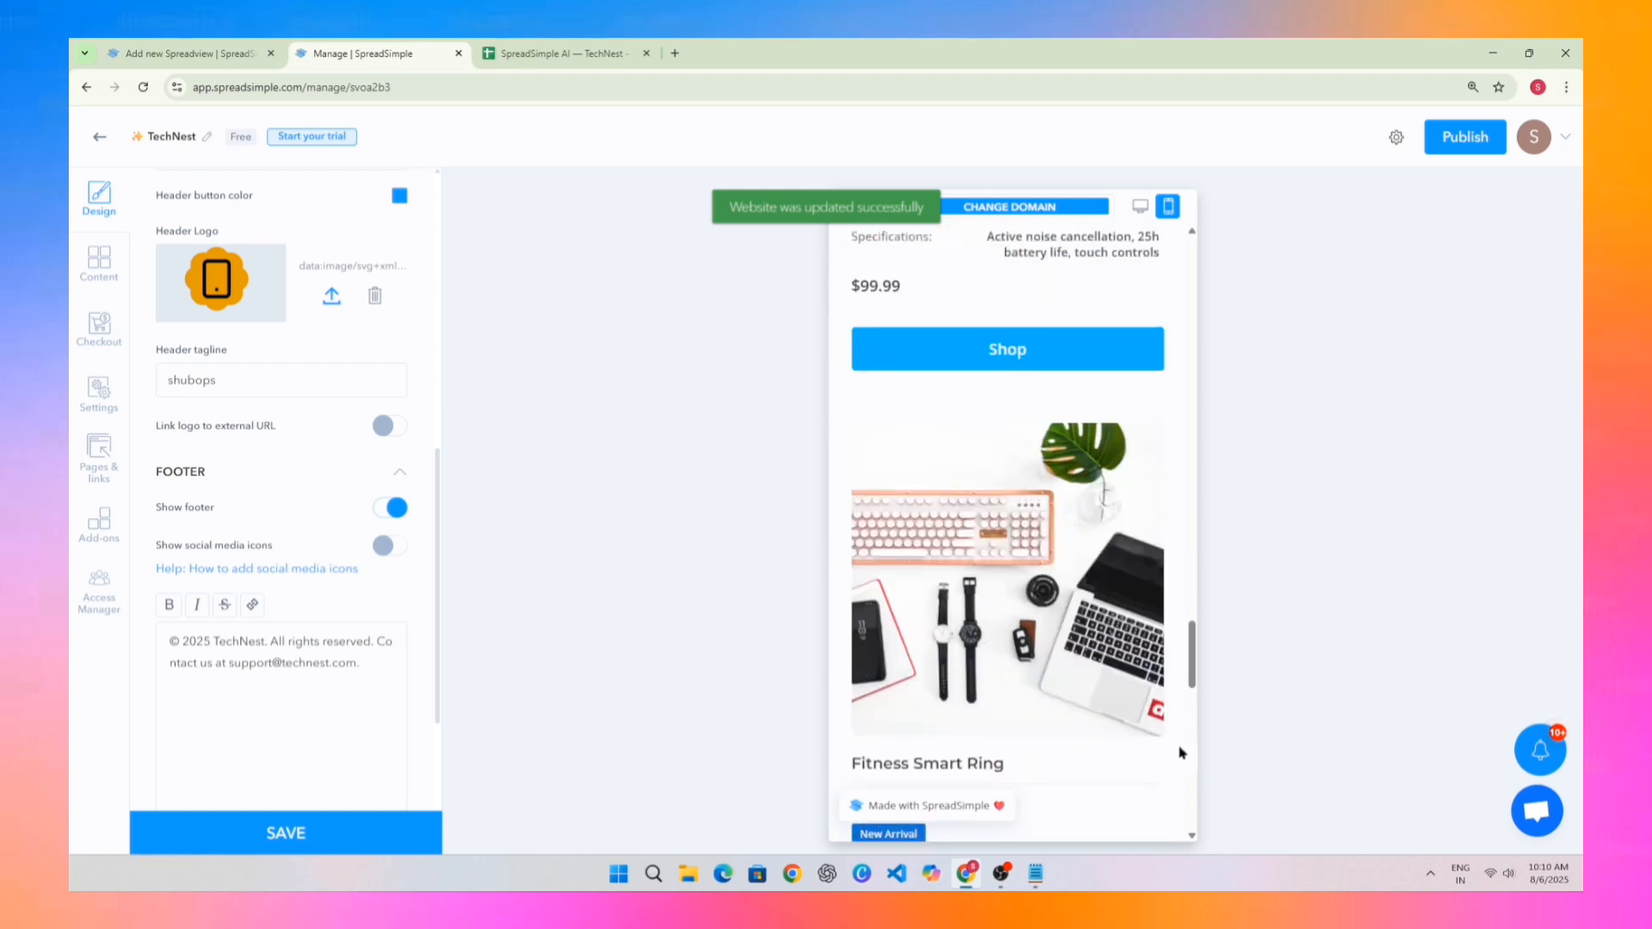
{"action": "left_click_drag", "start_coordinate": [1191, 649], "coordinate": [1117, 219]}
{"action": "left_click_drag", "start_coordinate": [954, 253], "coordinate": [872, 241]}
{"action": "left_click", "coordinate": [988, 284]}
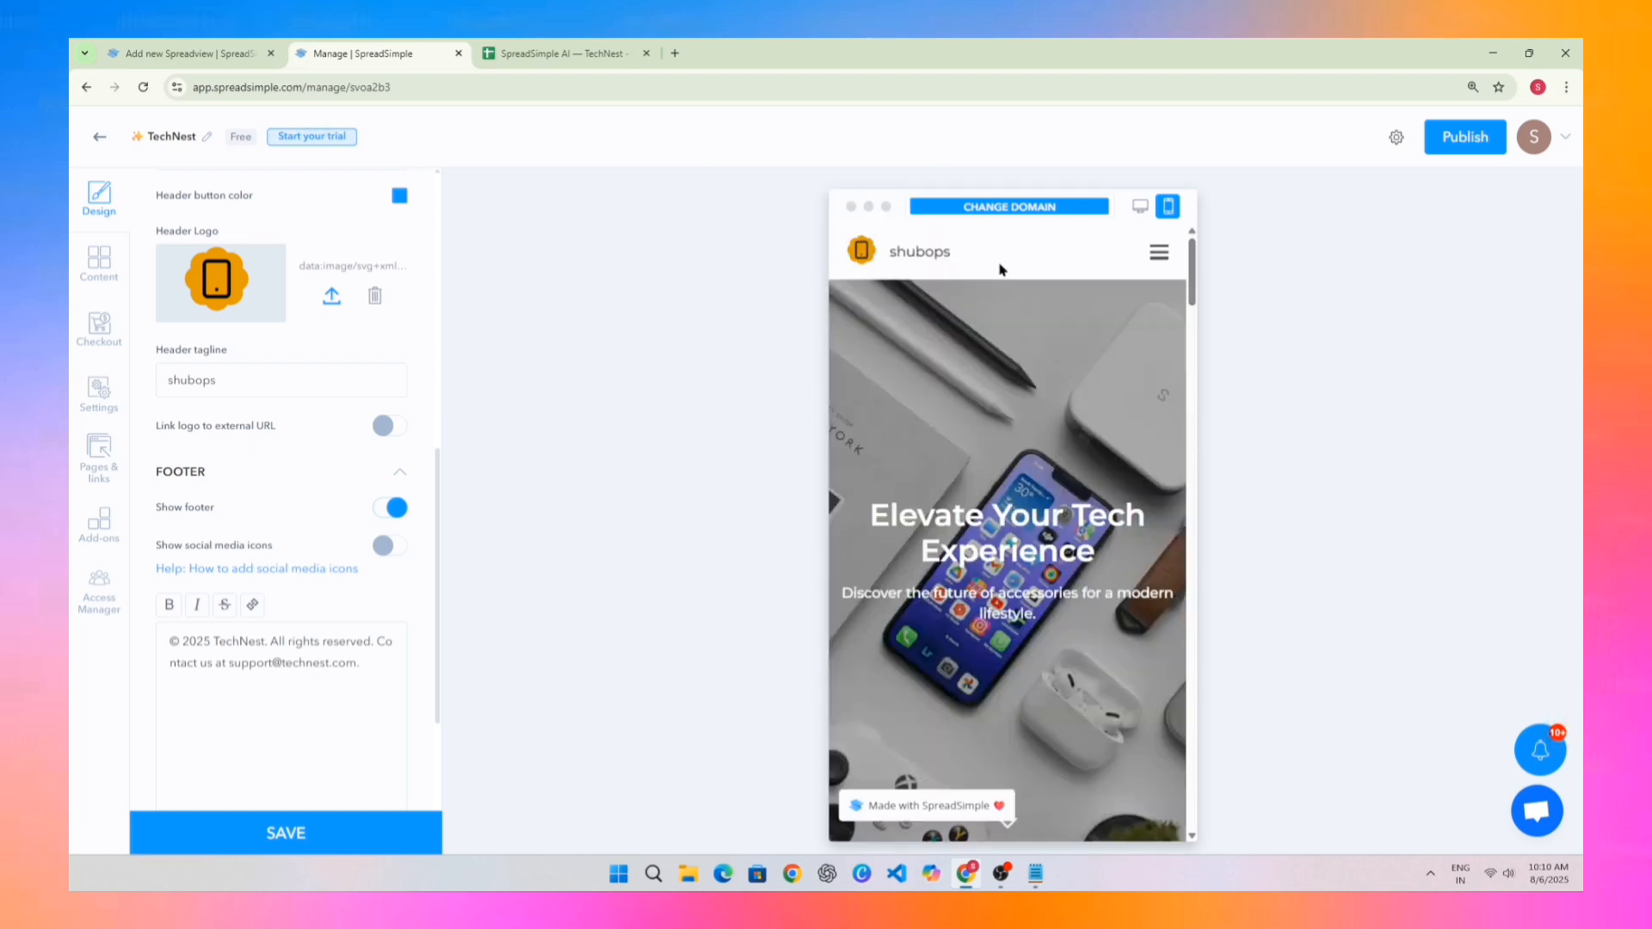
Step: Check the Contact Us, Customer Reviews and Trending Deals pages from the preview's site menu, and return to the home page
{"action": "left_click", "coordinate": [1159, 253]}
{"action": "left_click", "coordinate": [1060, 361]}
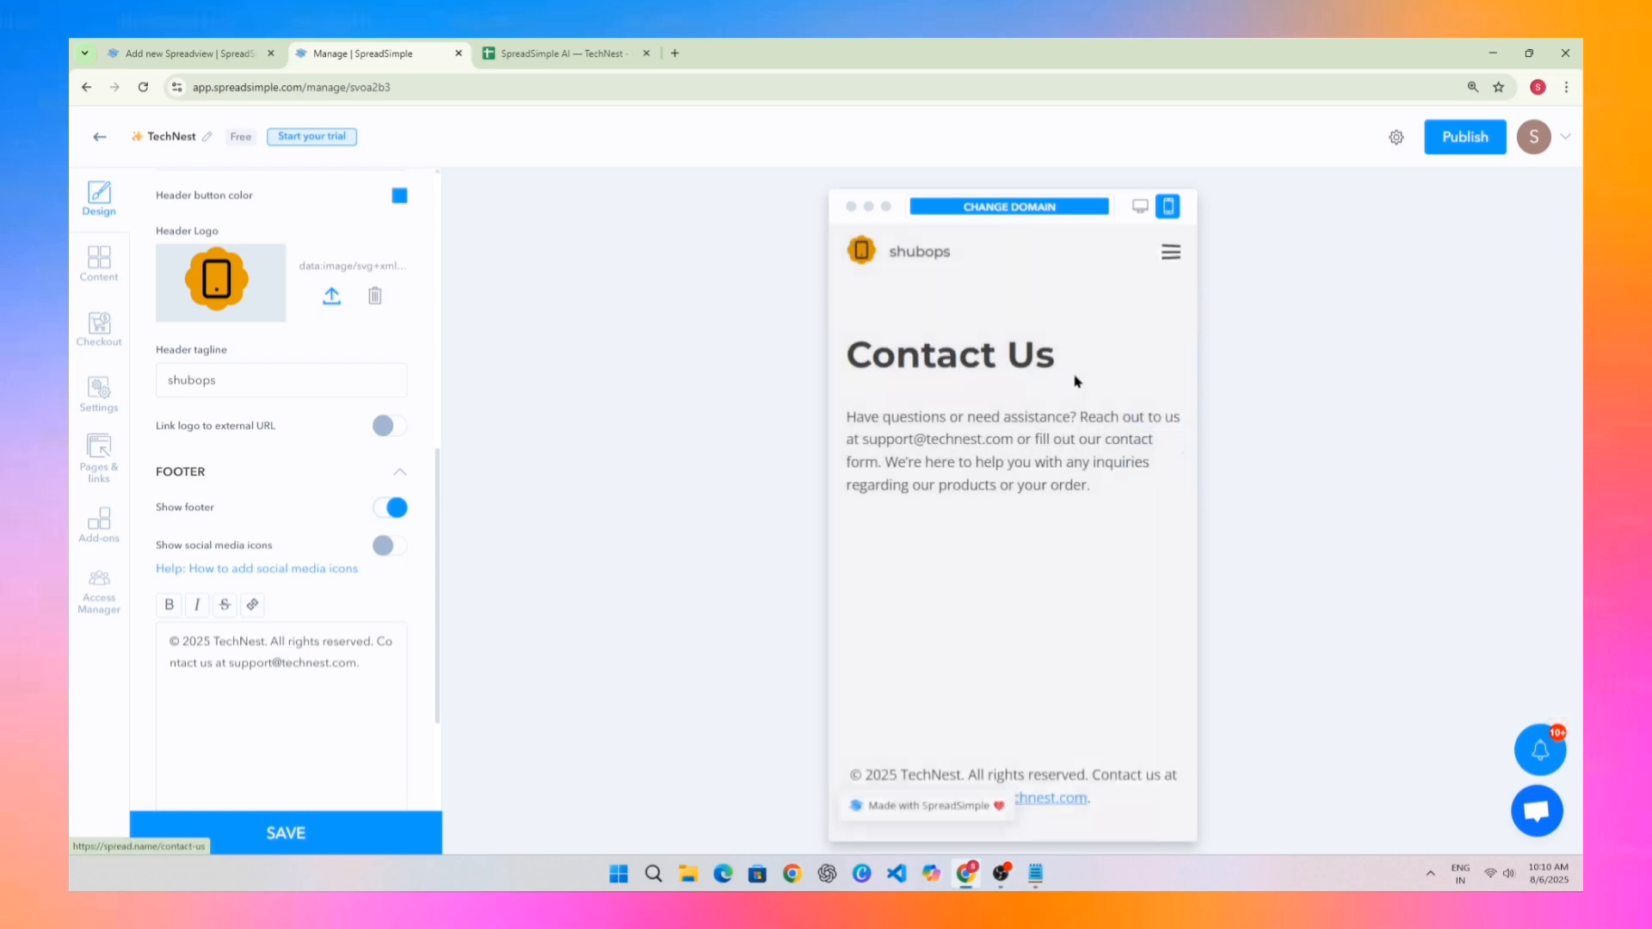
{"action": "left_click", "coordinate": [1167, 258]}
{"action": "left_click", "coordinate": [1134, 413]}
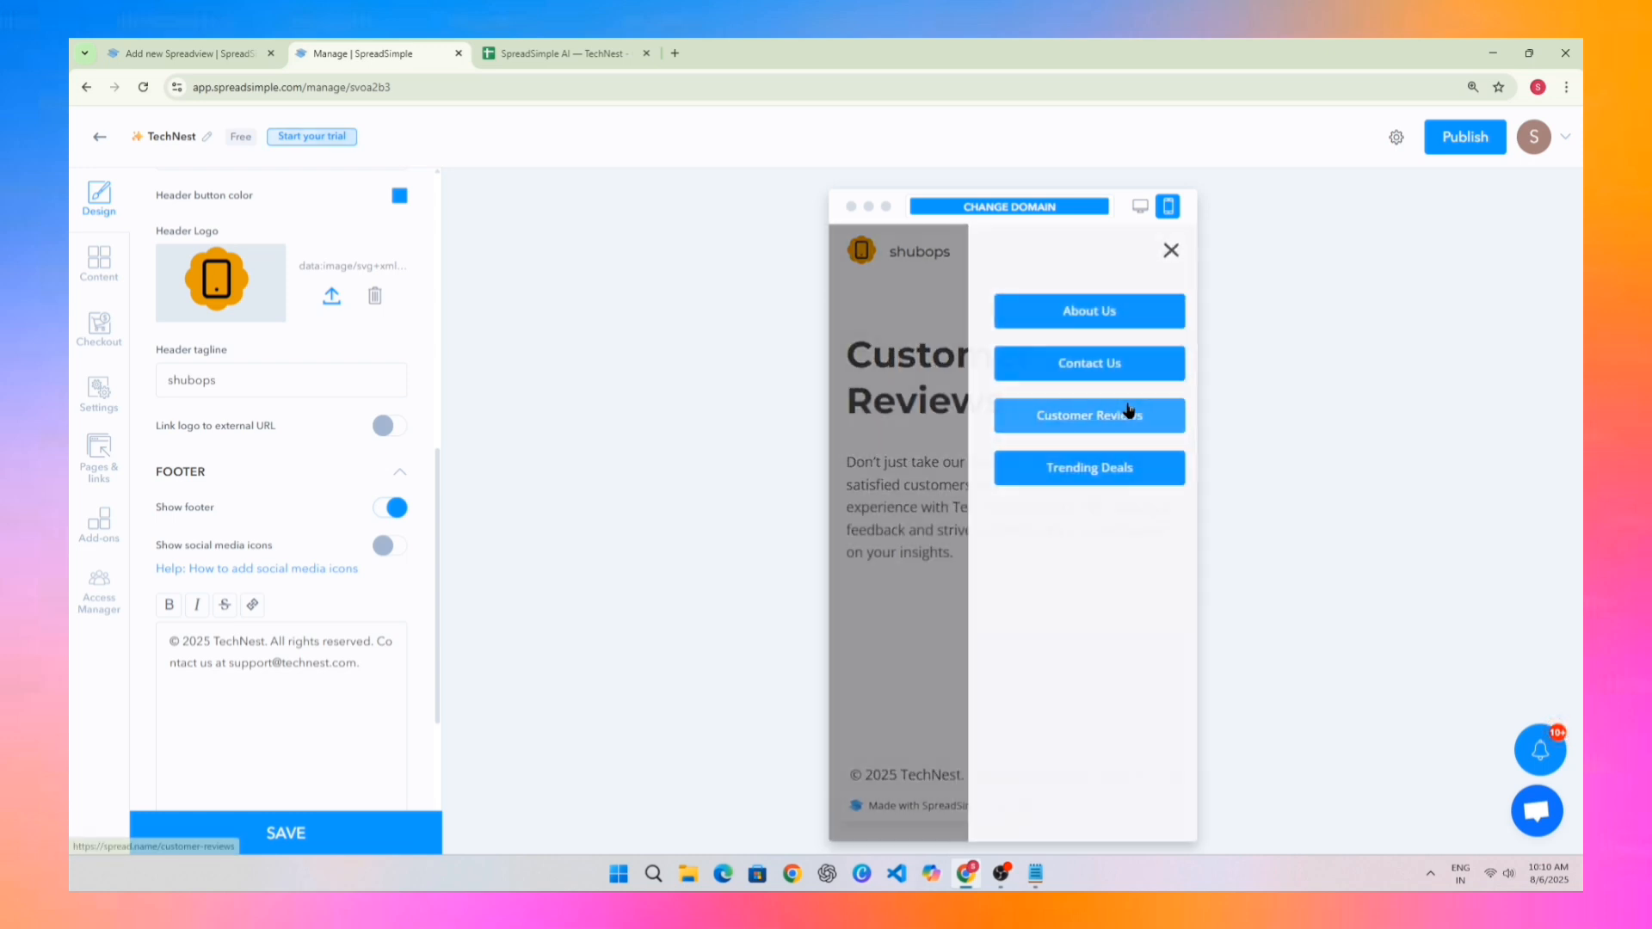
{"action": "left_click", "coordinate": [1171, 255]}
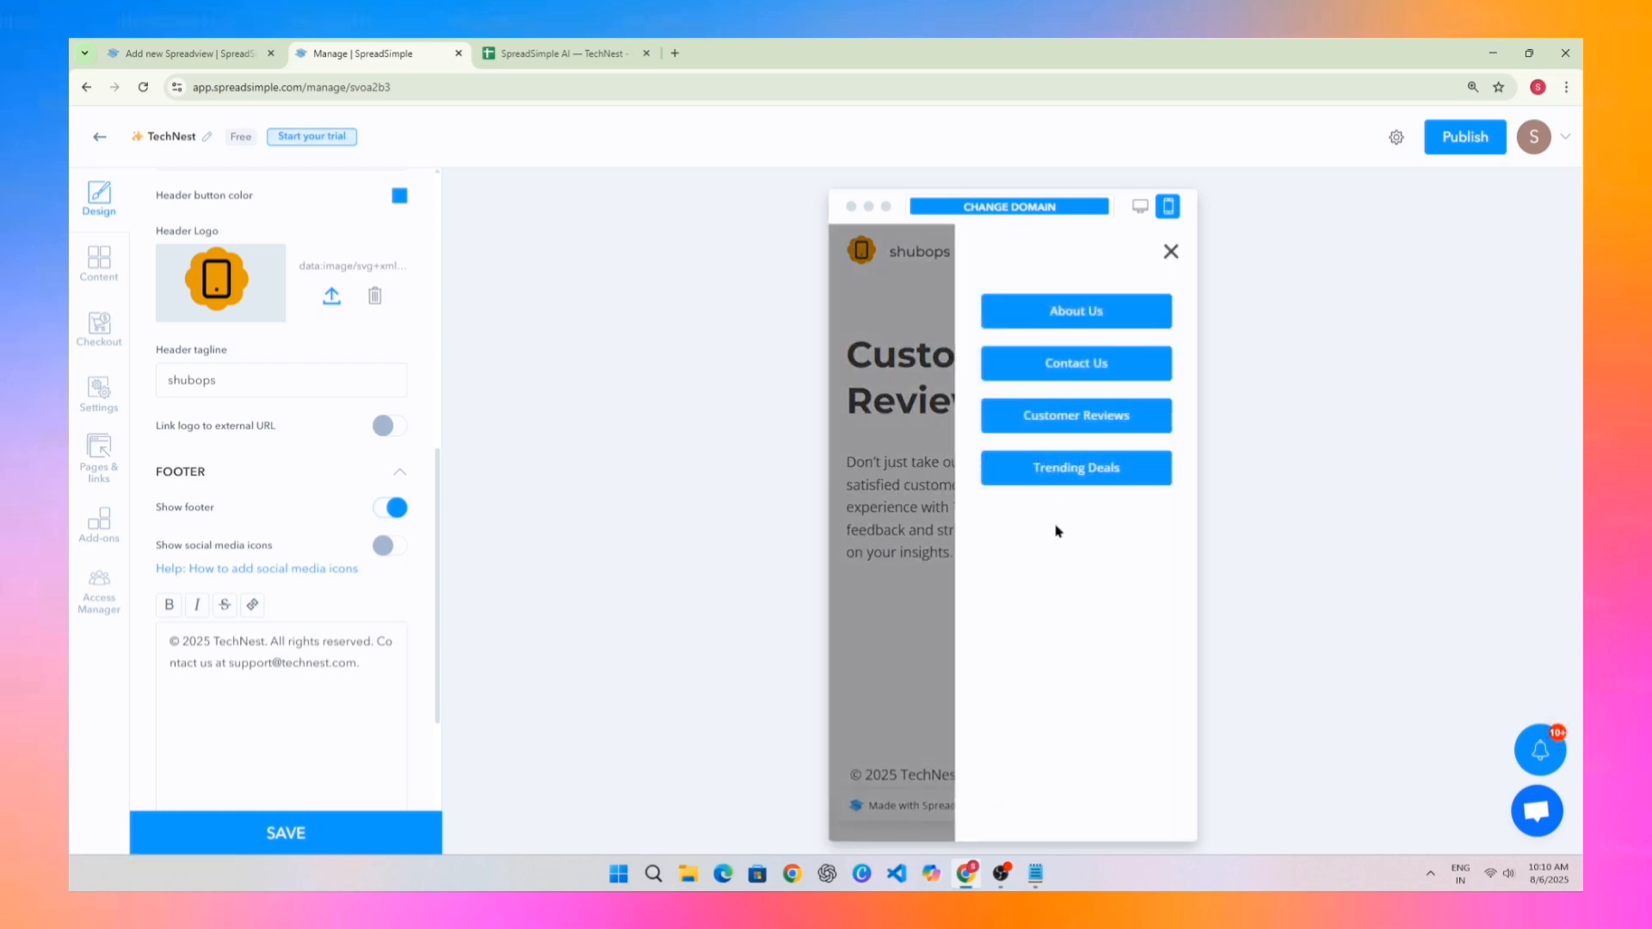
{"action": "left_click", "coordinate": [1058, 473]}
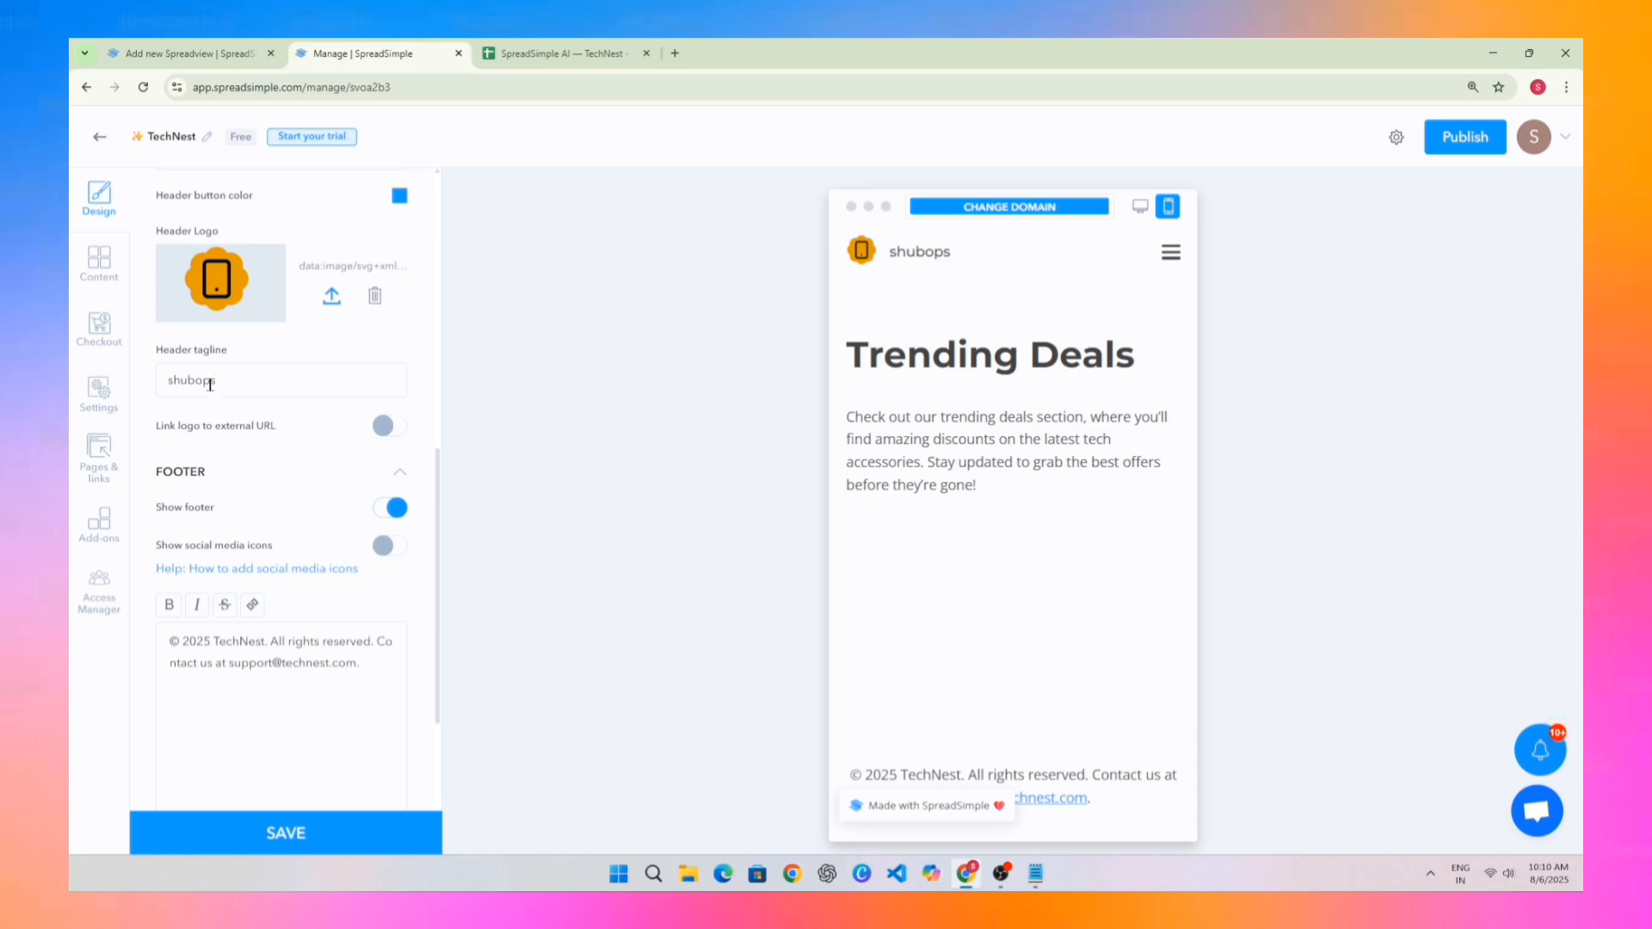
{"action": "left_click", "coordinate": [866, 269]}
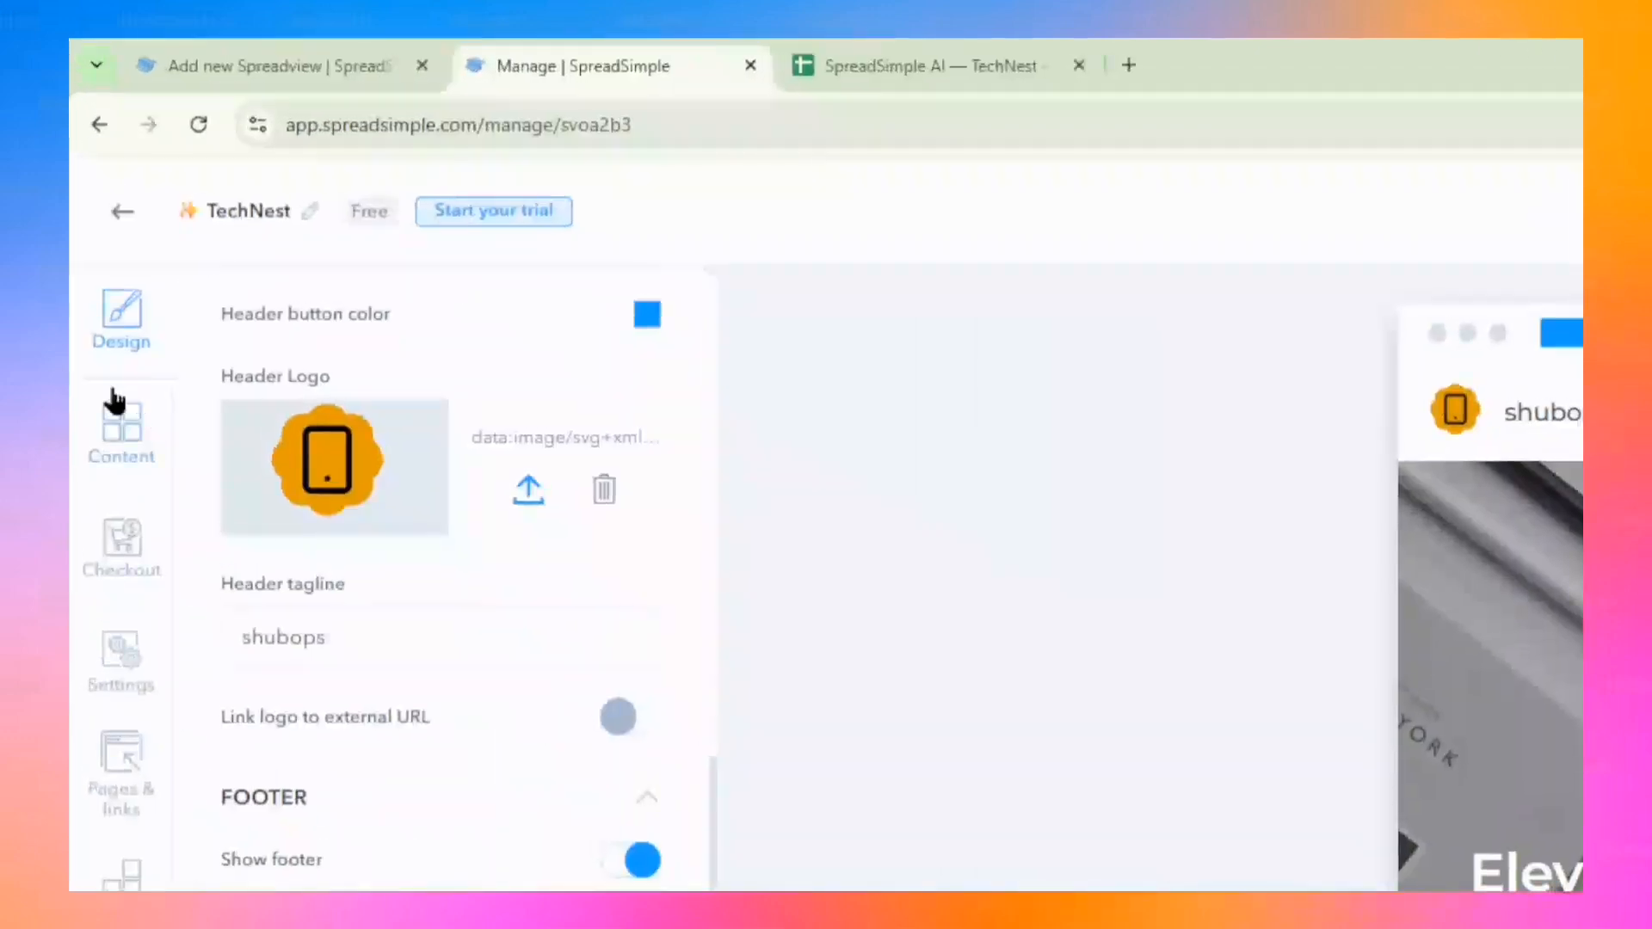
Step: Examine the other, access and pagination options in the content settings for the items list
{"action": "left_click", "coordinate": [96, 272]}
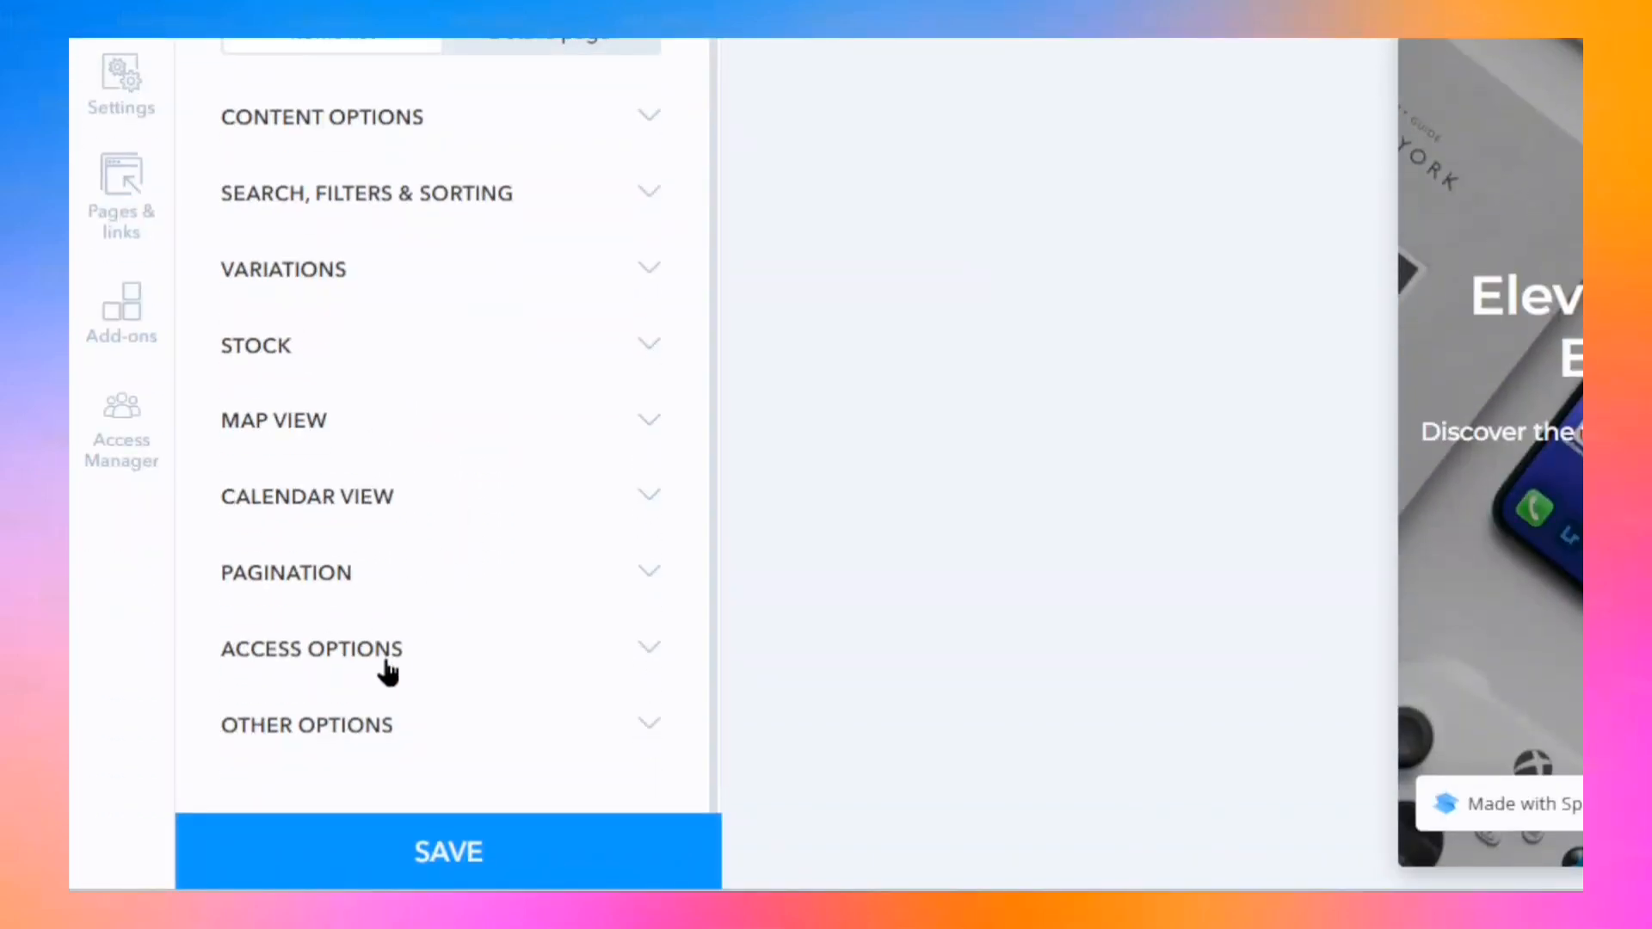
{"action": "left_click", "coordinate": [382, 708]}
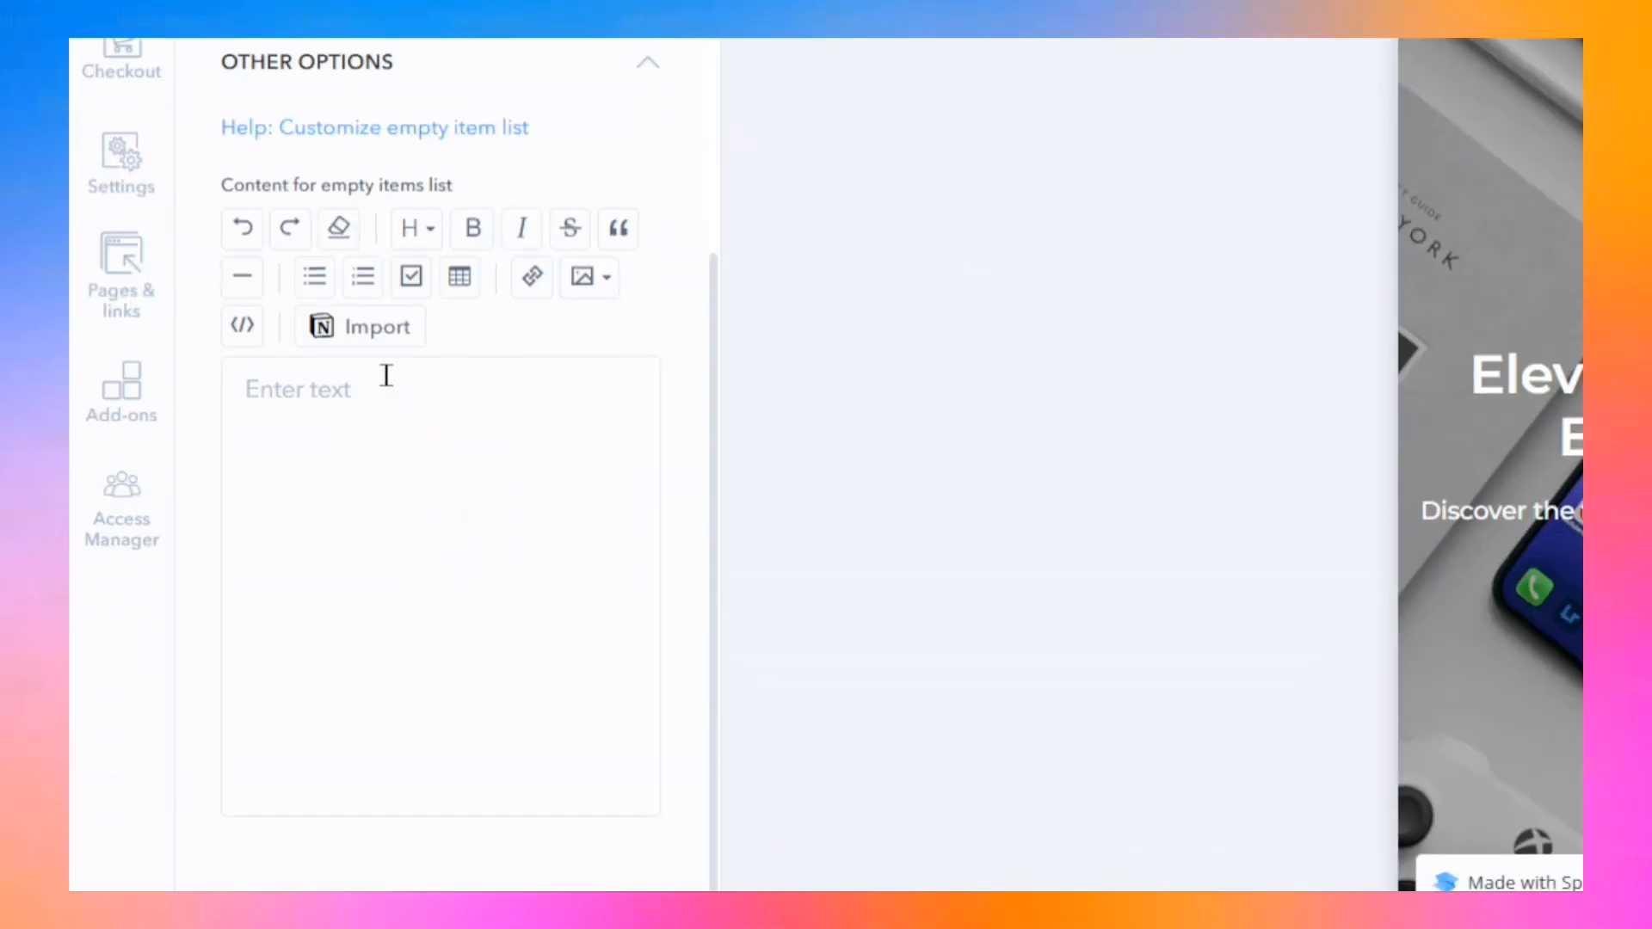
{"action": "left_click", "coordinate": [397, 465]}
{"action": "scroll", "coordinate": [401, 474], "scroll_direction": "up", "scroll_amount": 4}
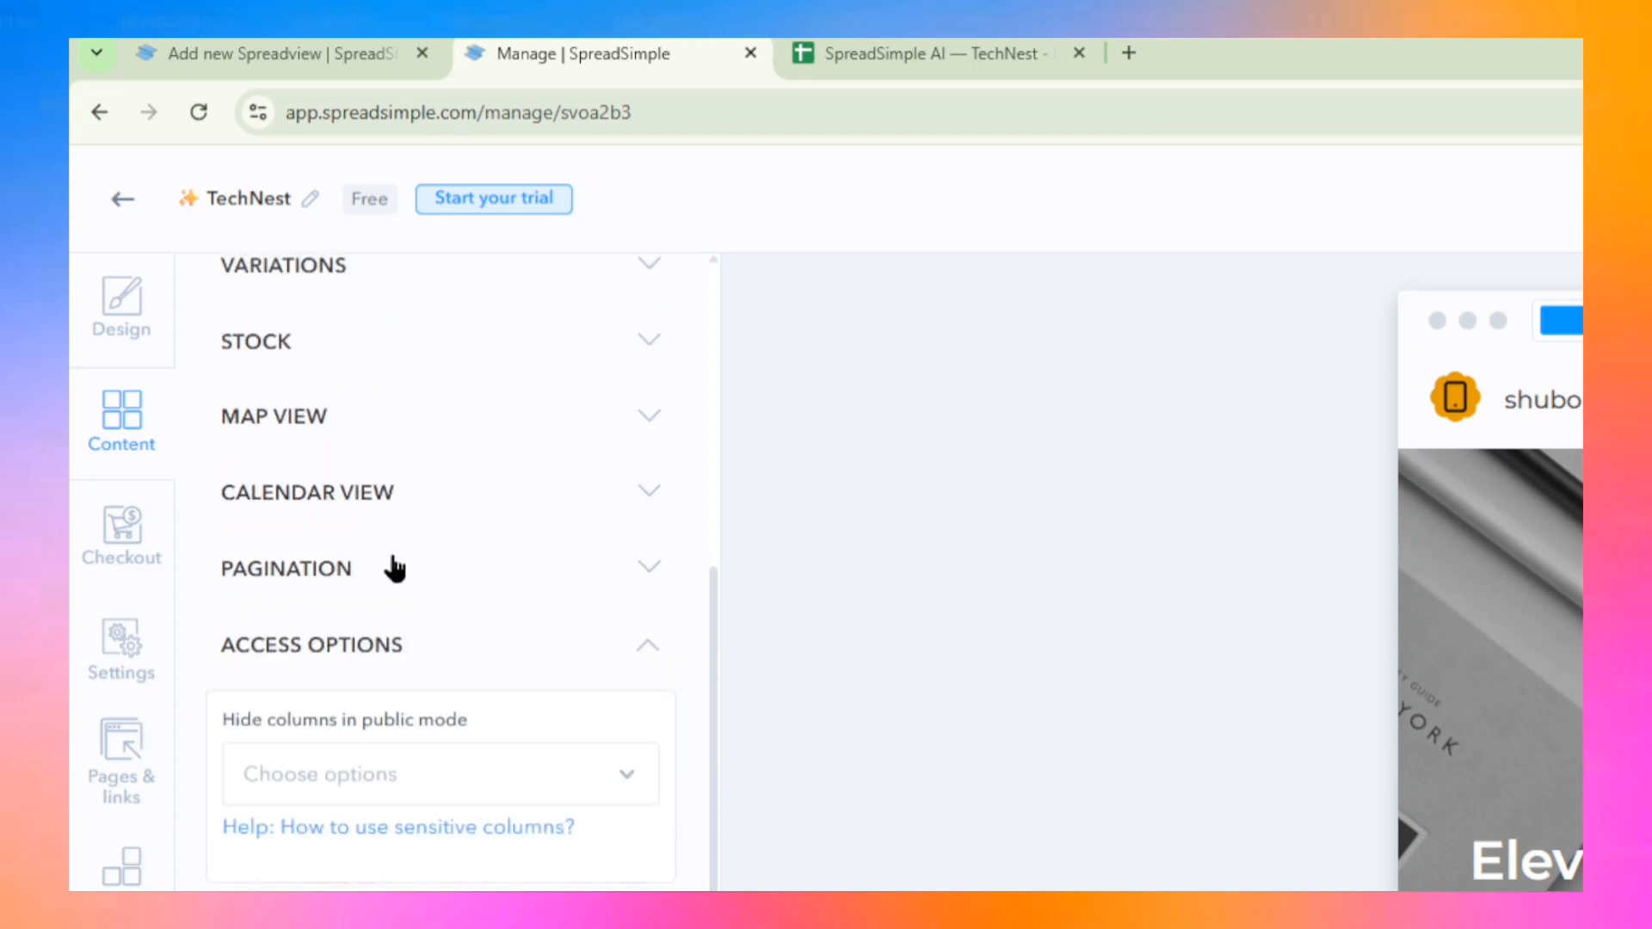
{"action": "double_click", "coordinate": [420, 587]}
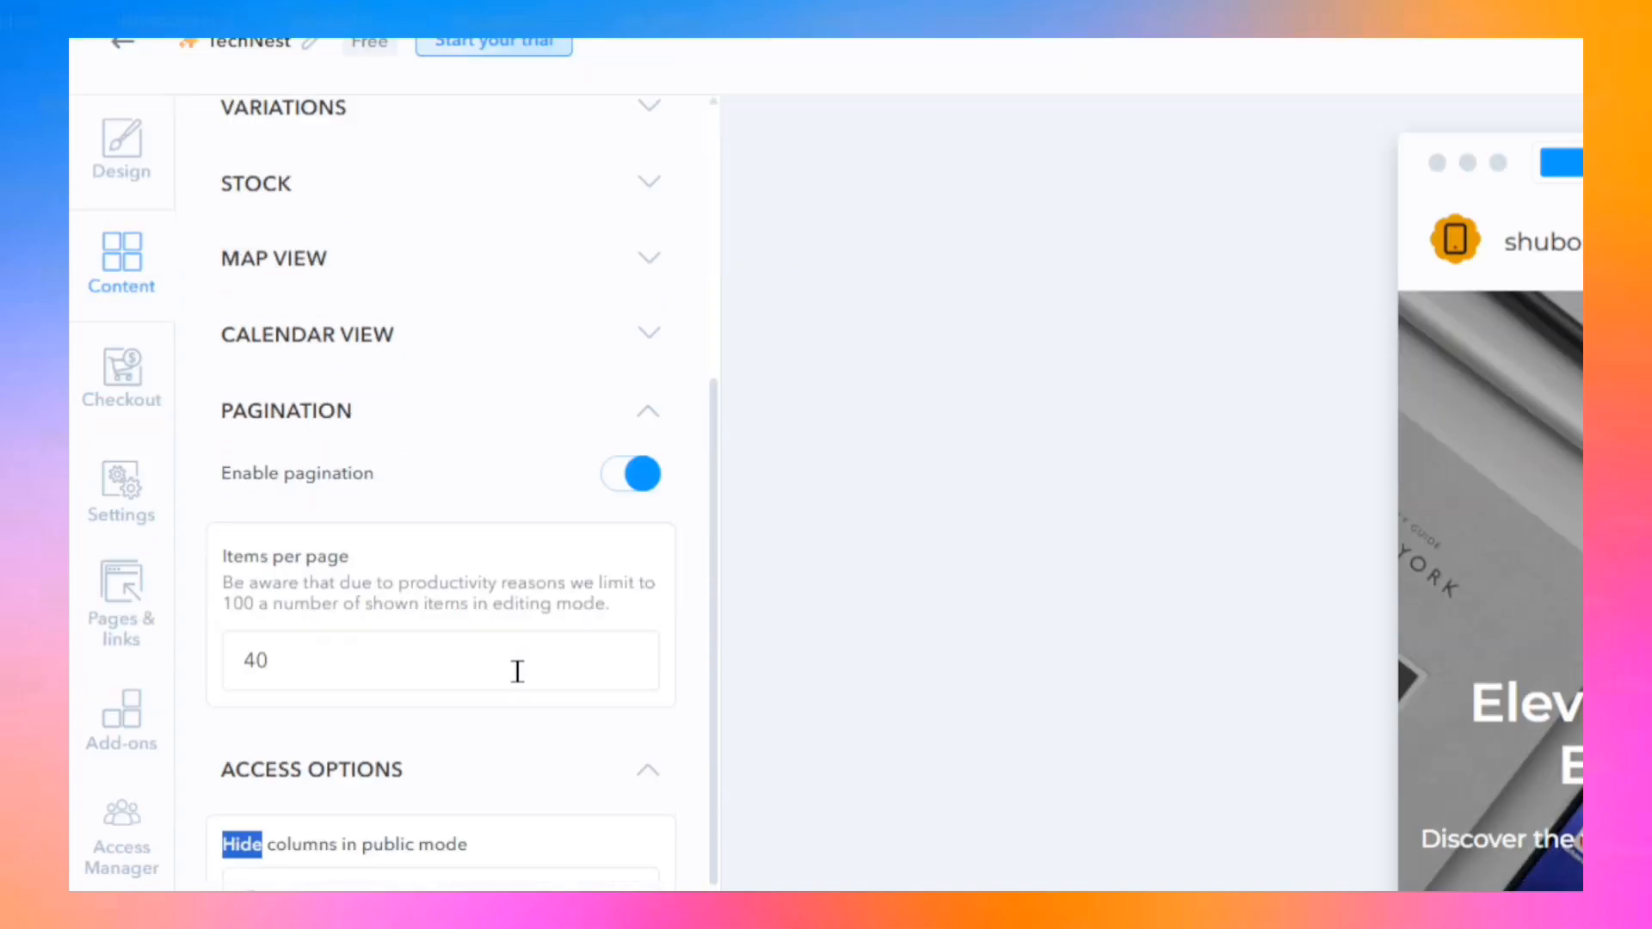
{"action": "scroll", "coordinate": [515, 833], "scroll_direction": "up", "scroll_amount": 5}
Step: Turn the items list search off and back on, and review its placeholder and searchable columns
{"action": "left_click", "coordinate": [476, 432]}
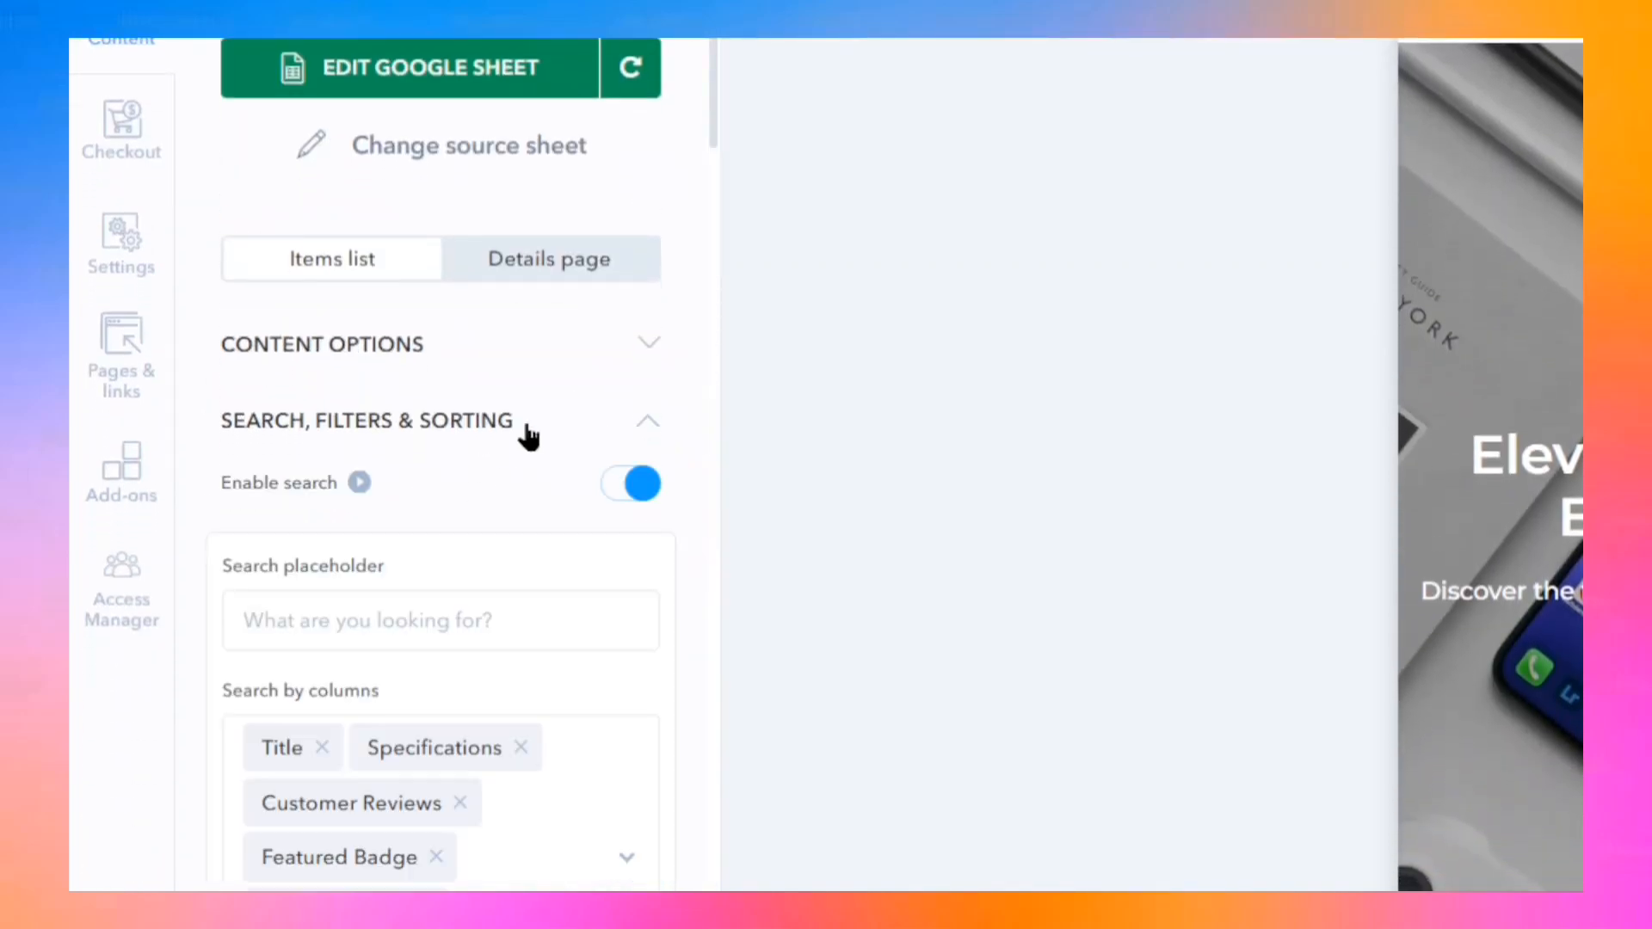
{"action": "left_click", "coordinate": [628, 484]}
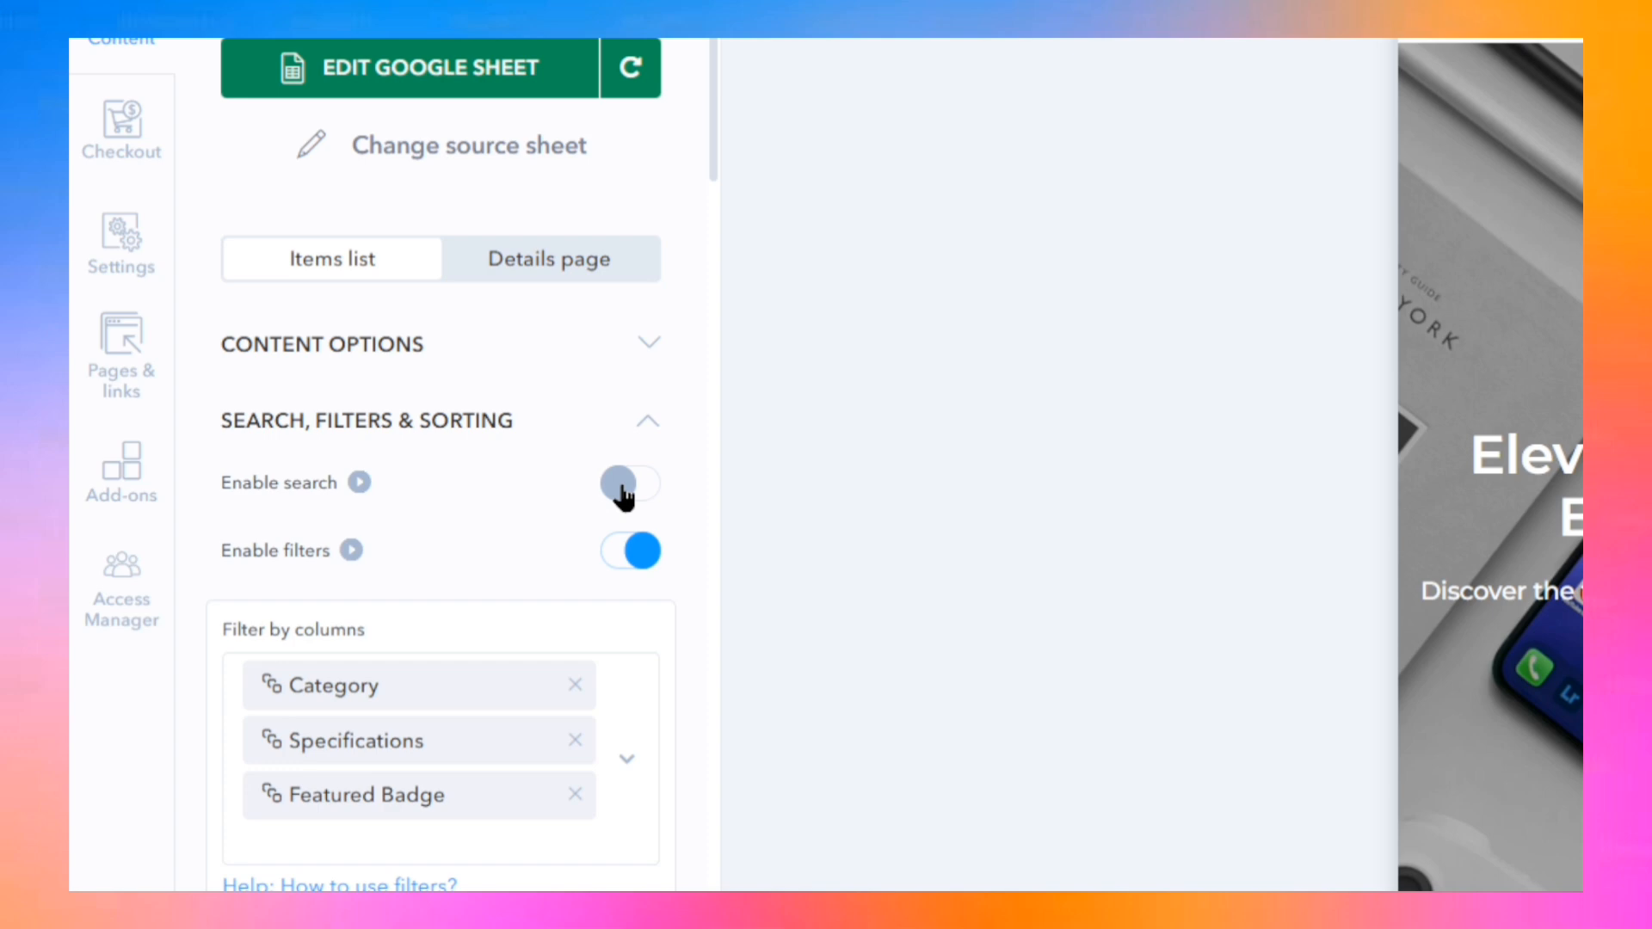
{"action": "left_click", "coordinate": [622, 486]}
{"action": "scroll", "coordinate": [457, 596], "scroll_direction": "down", "scroll_amount": 3}
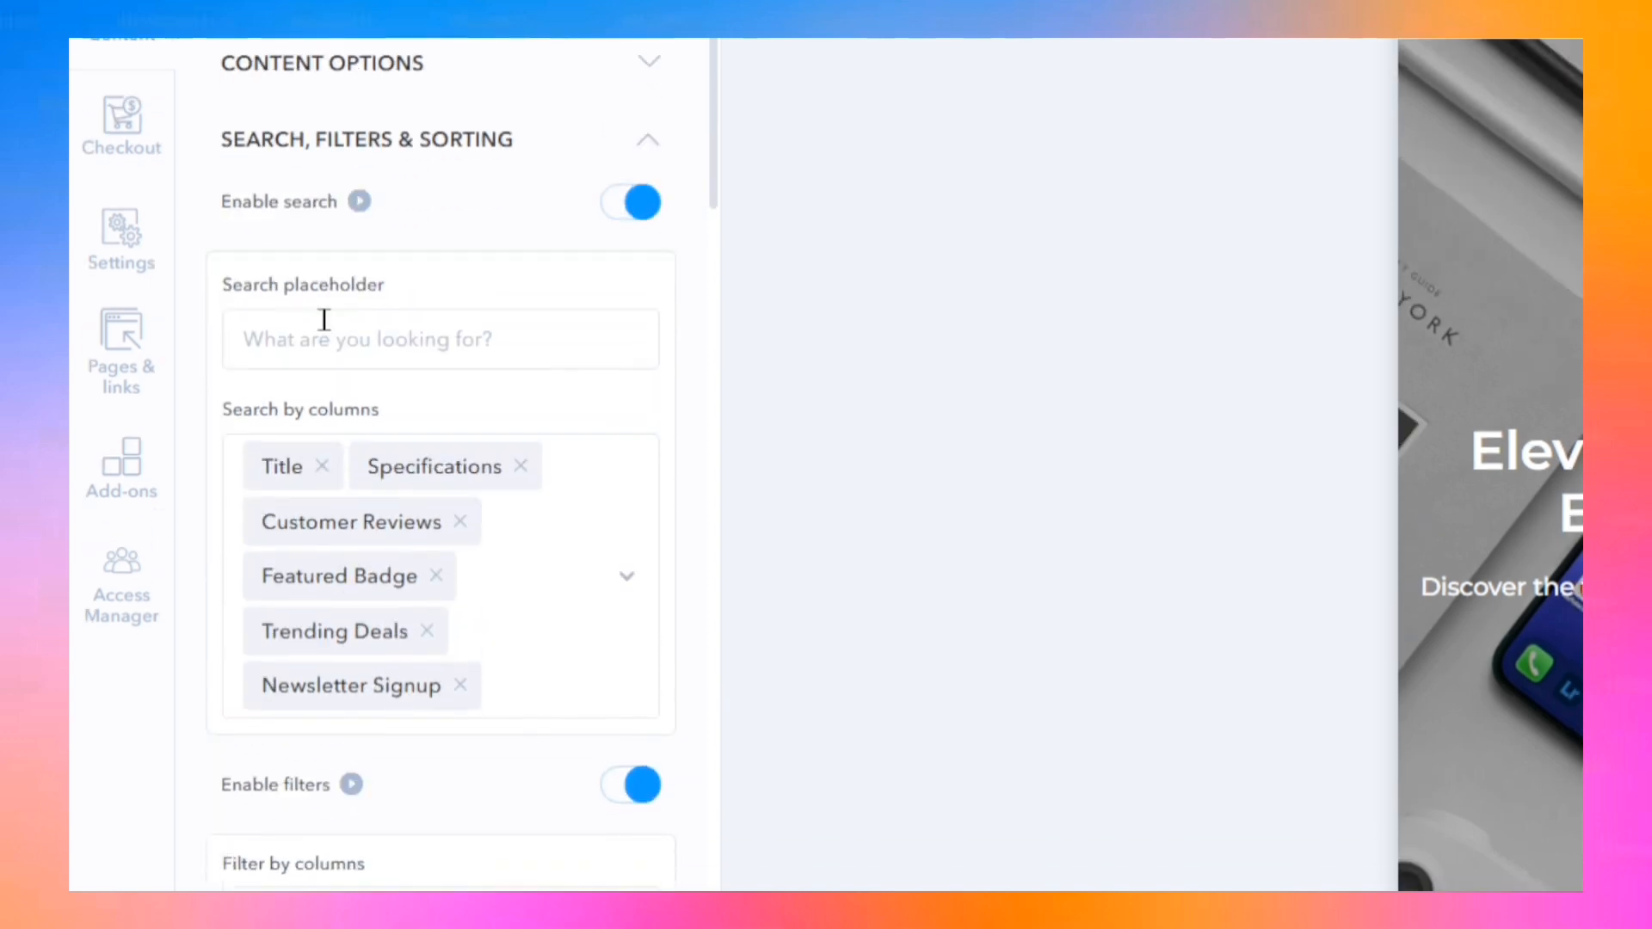
Step: Review the cart settings in the checkout configuration and return to the checkout overview
{"action": "left_click", "coordinate": [125, 121]}
{"action": "left_click", "coordinate": [277, 436]}
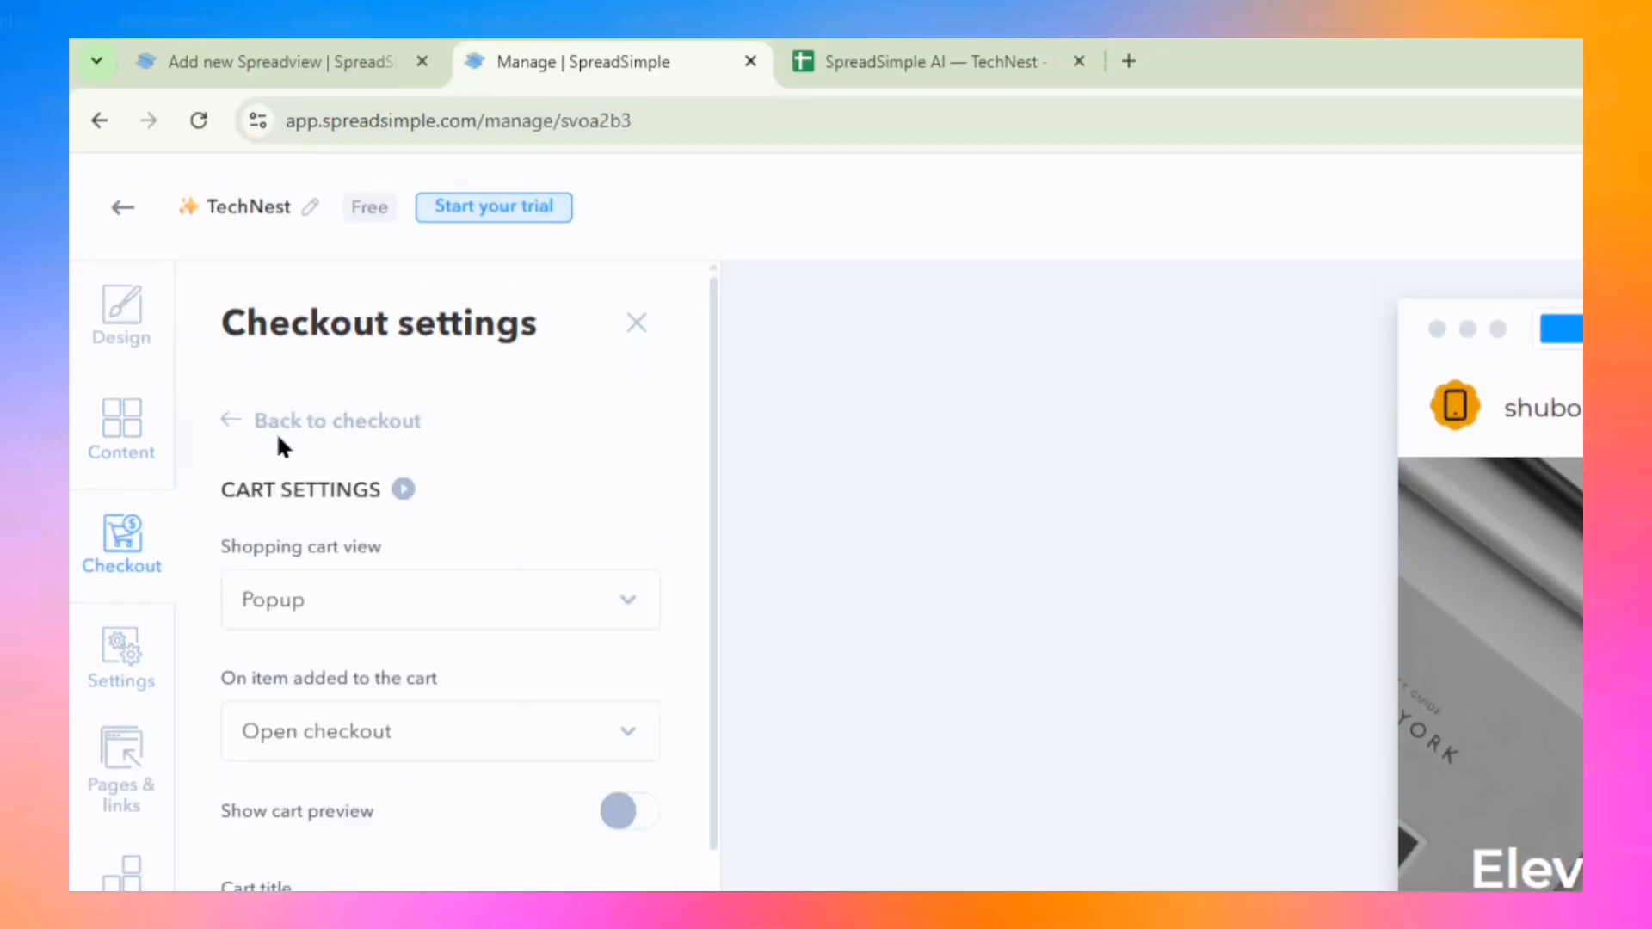
{"action": "scroll", "coordinate": [432, 620], "scroll_direction": "down", "scroll_amount": 5}
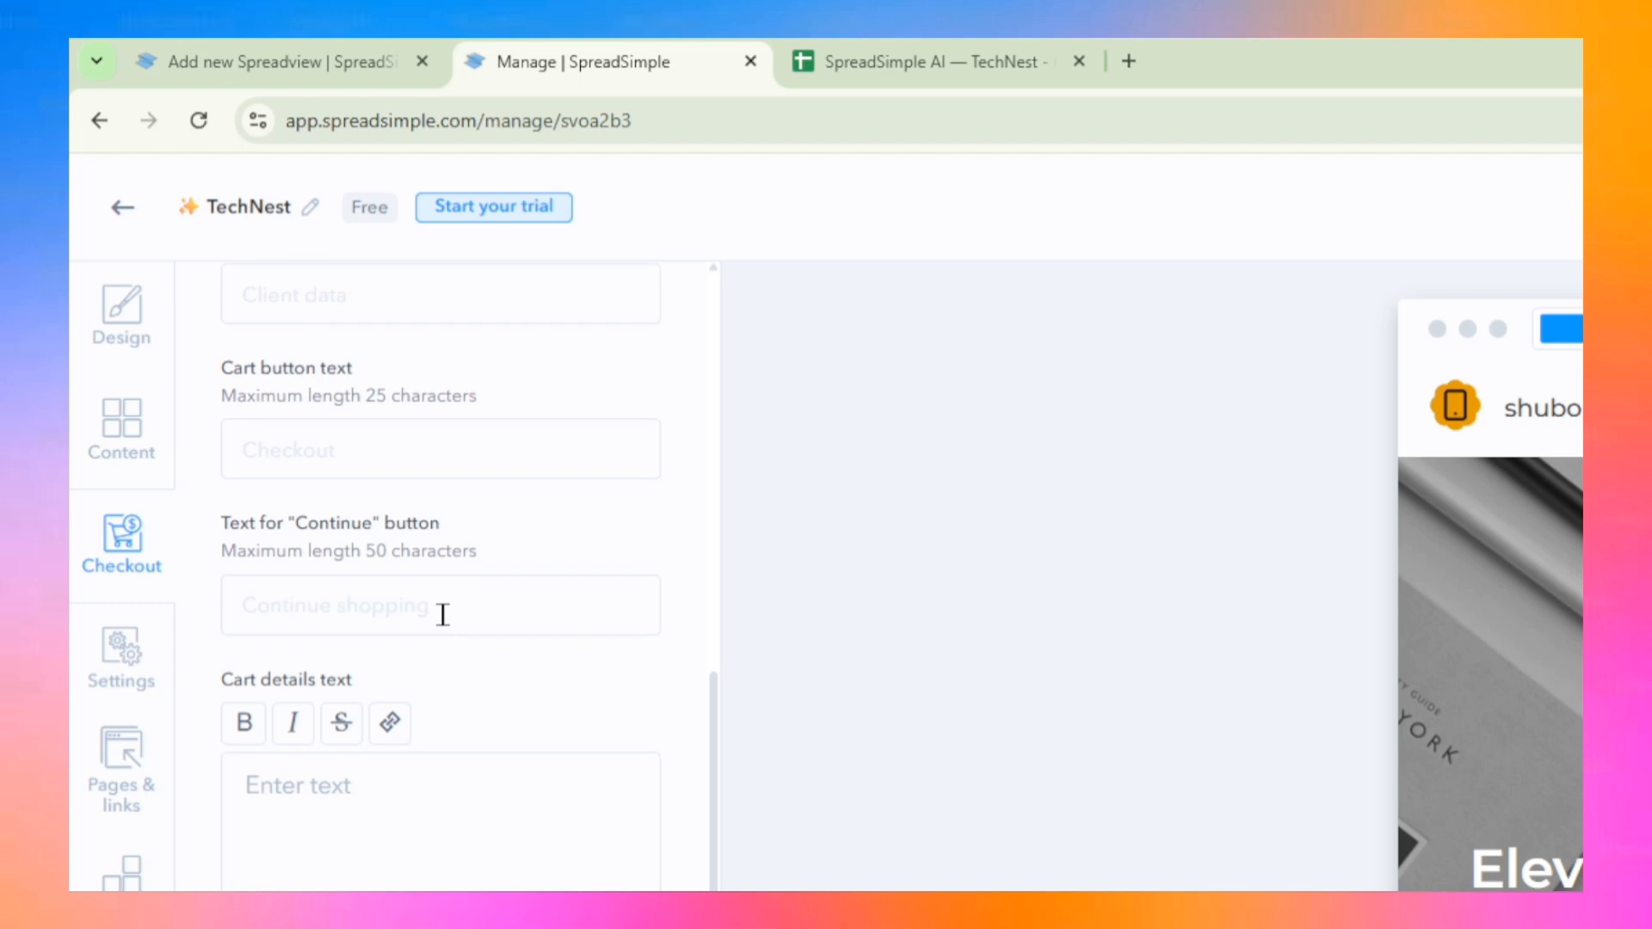
{"action": "scroll", "coordinate": [439, 615], "scroll_direction": "up", "scroll_amount": 5}
{"action": "left_click", "coordinate": [276, 418]}
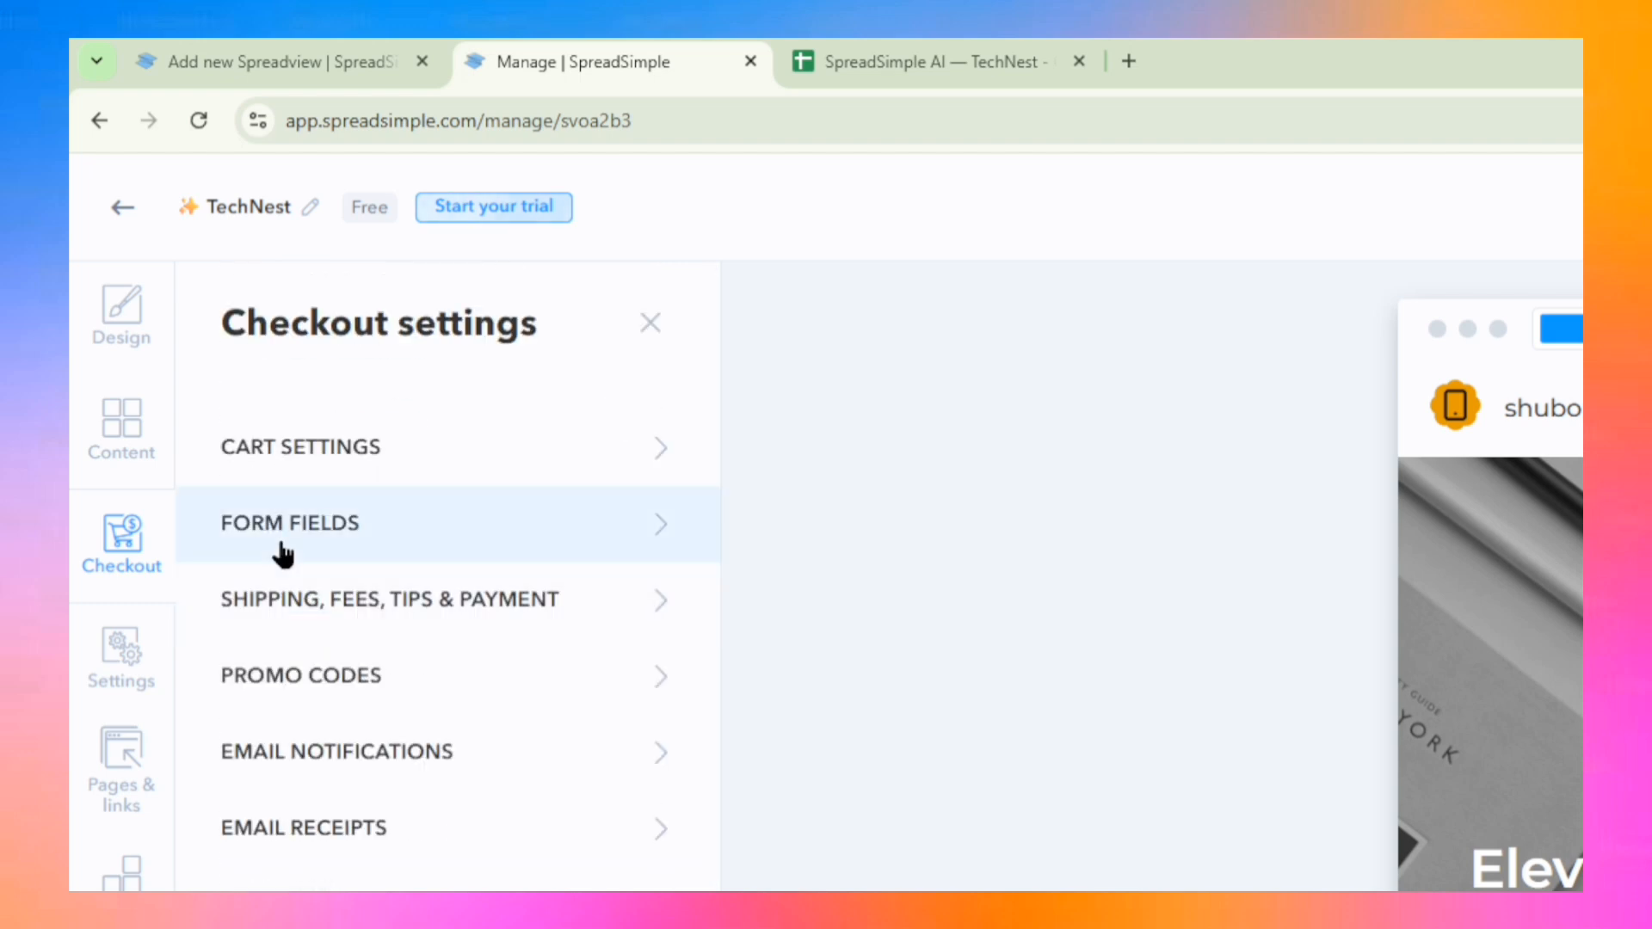
Step: Examine the checkout form fields and the options for adding a custom field, and close the custom field form
{"action": "left_click", "coordinate": [333, 554]}
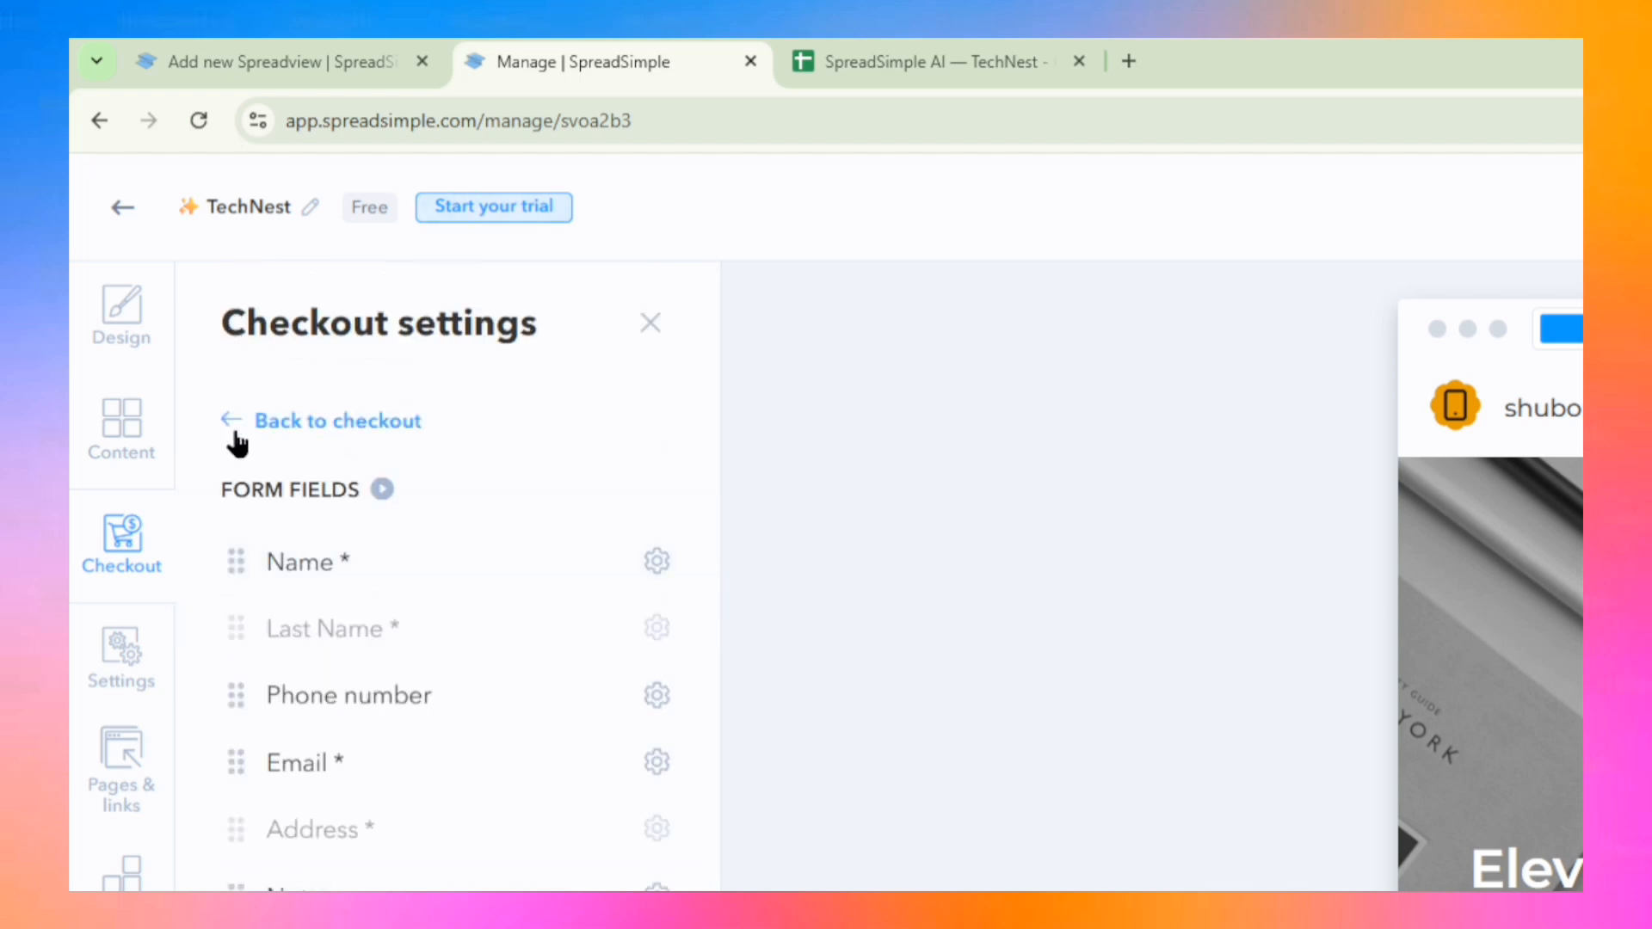
{"action": "left_click", "coordinate": [483, 539]}
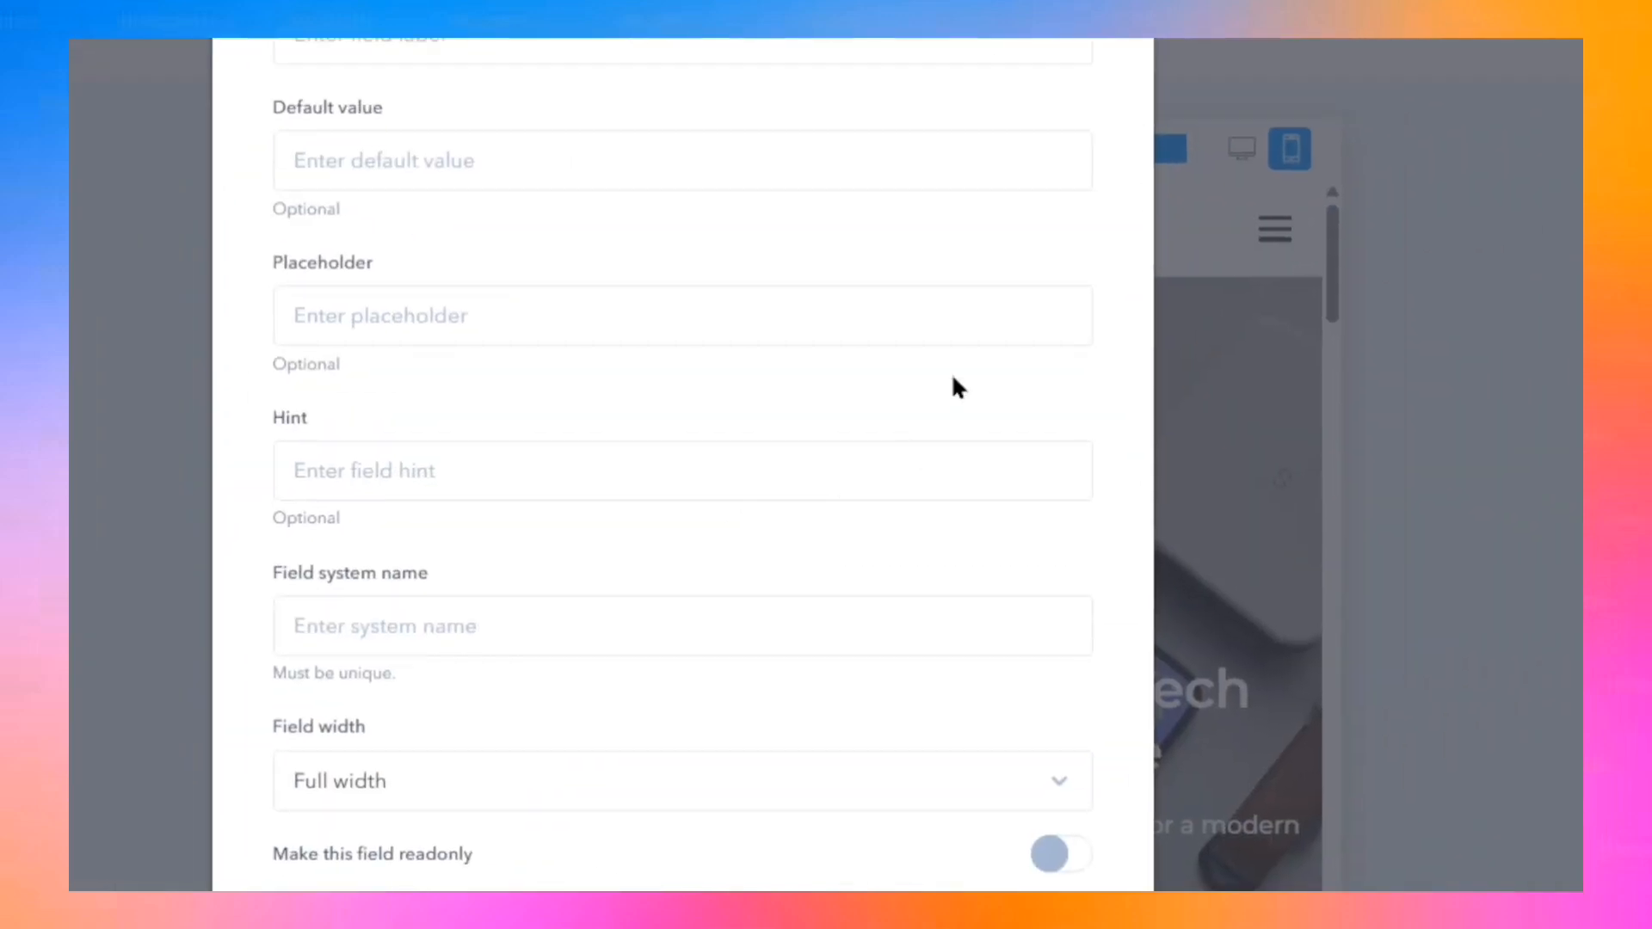
{"action": "scroll", "coordinate": [952, 378], "scroll_direction": "up", "scroll_amount": 3}
{"action": "scroll", "coordinate": [741, 602], "scroll_direction": "down", "scroll_amount": 3}
{"action": "left_click", "coordinate": [840, 657]}
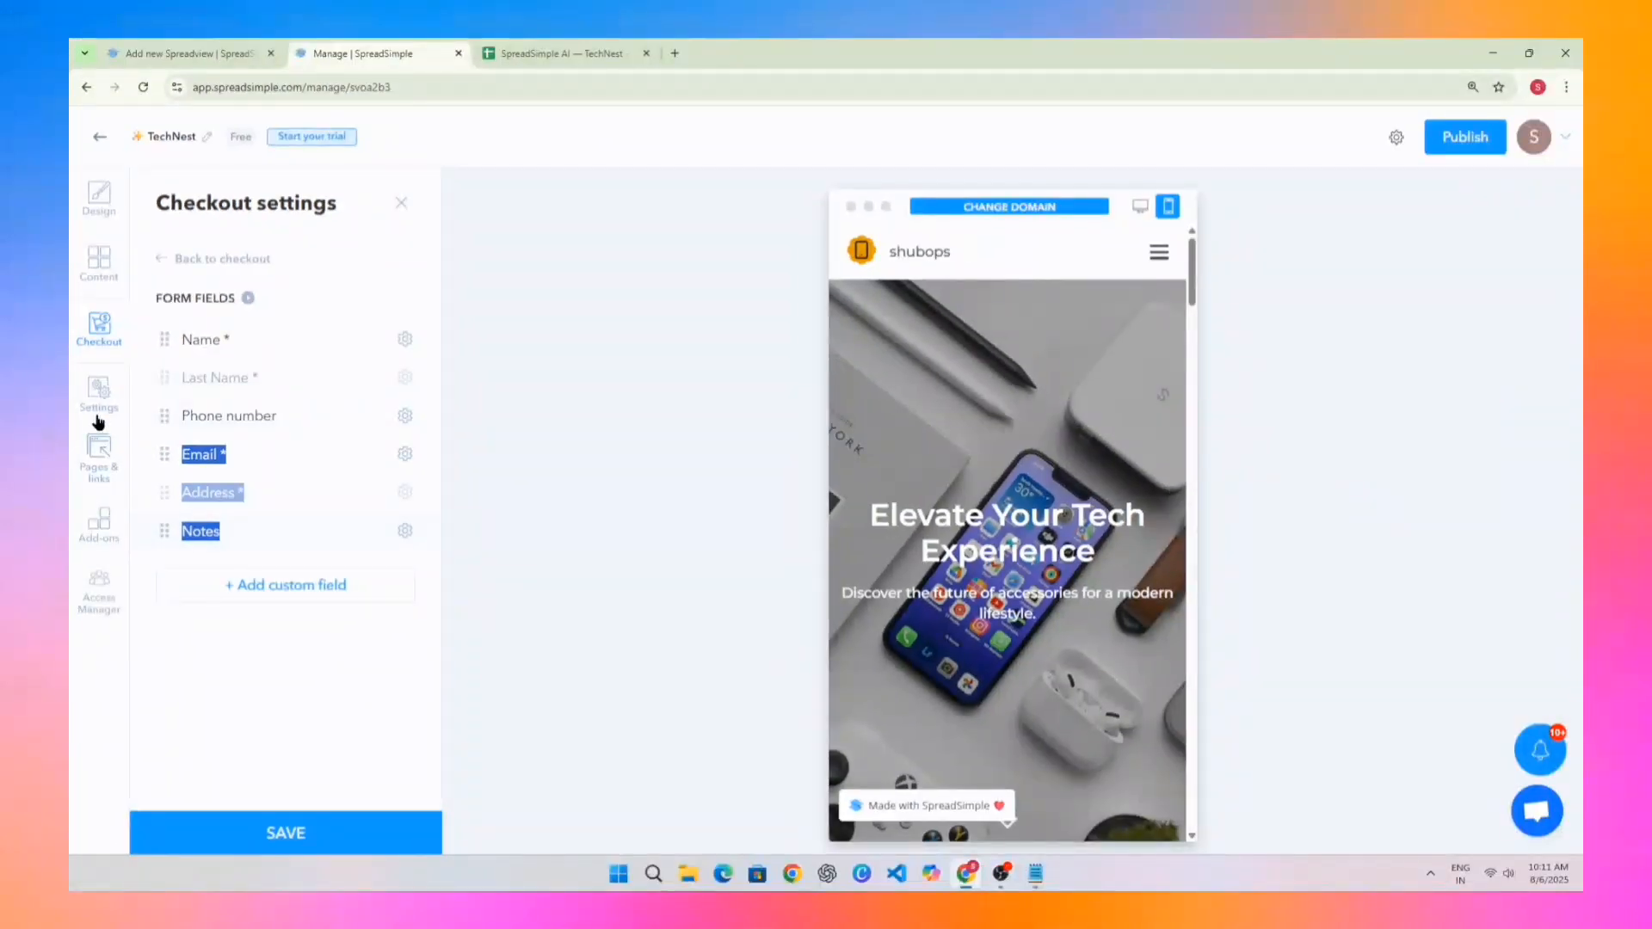
{"action": "left_click", "coordinate": [1001, 873]}
{"action": "left_click", "coordinate": [1001, 873]}
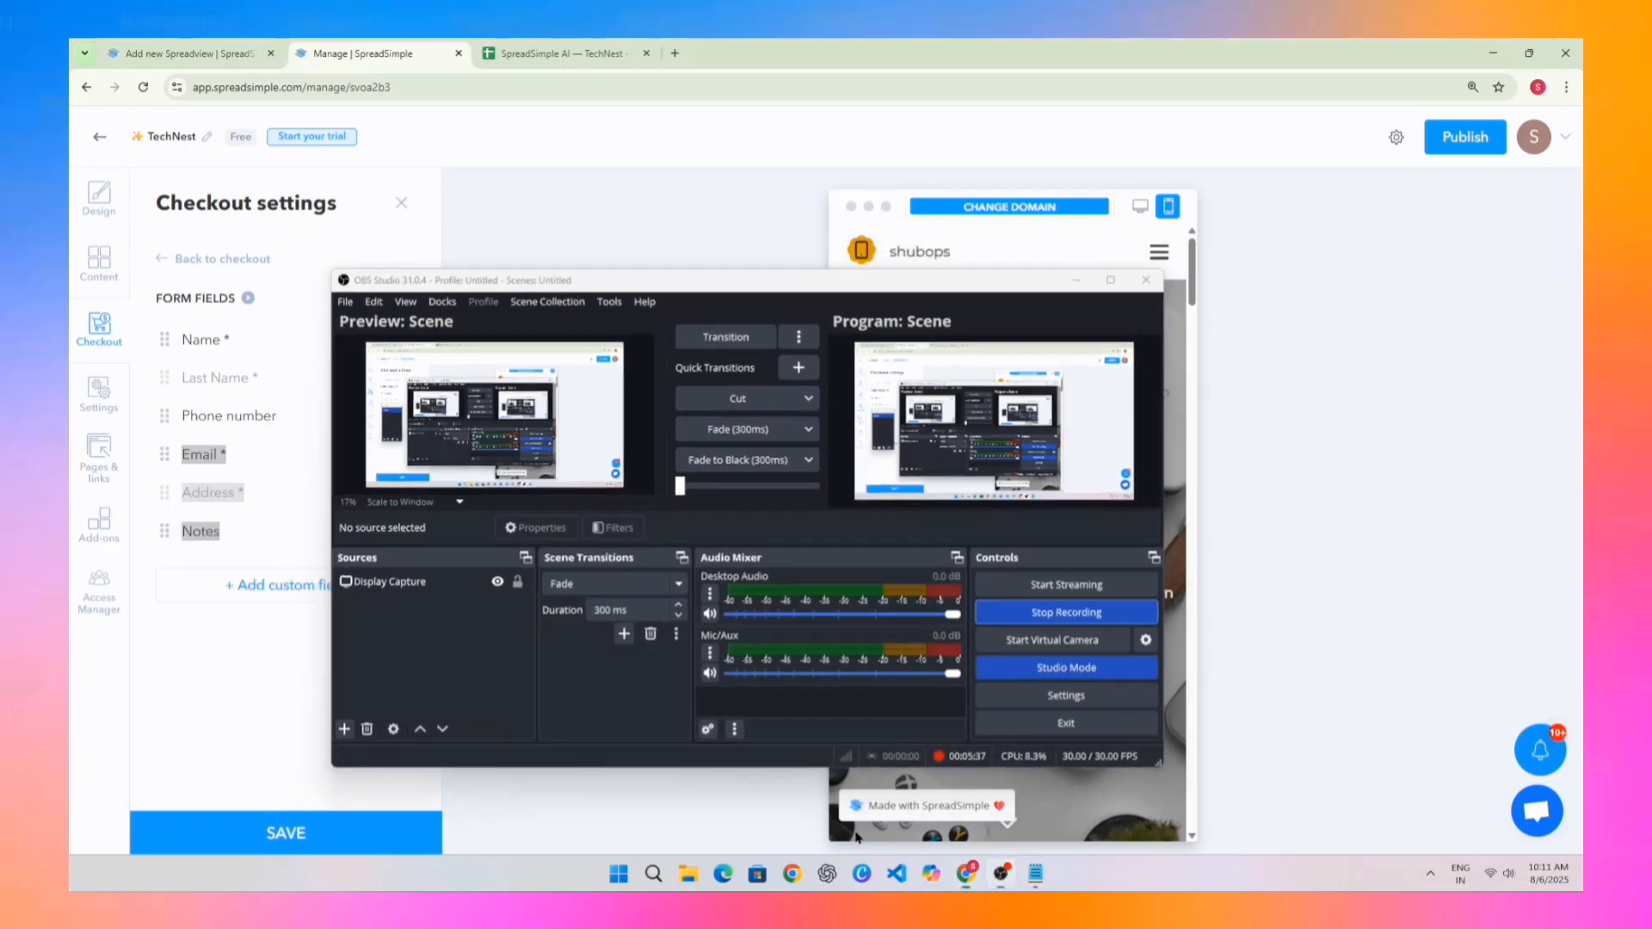
Step: Review the SEO, domain and general sections of the website settings
{"action": "left_click", "coordinate": [101, 392]}
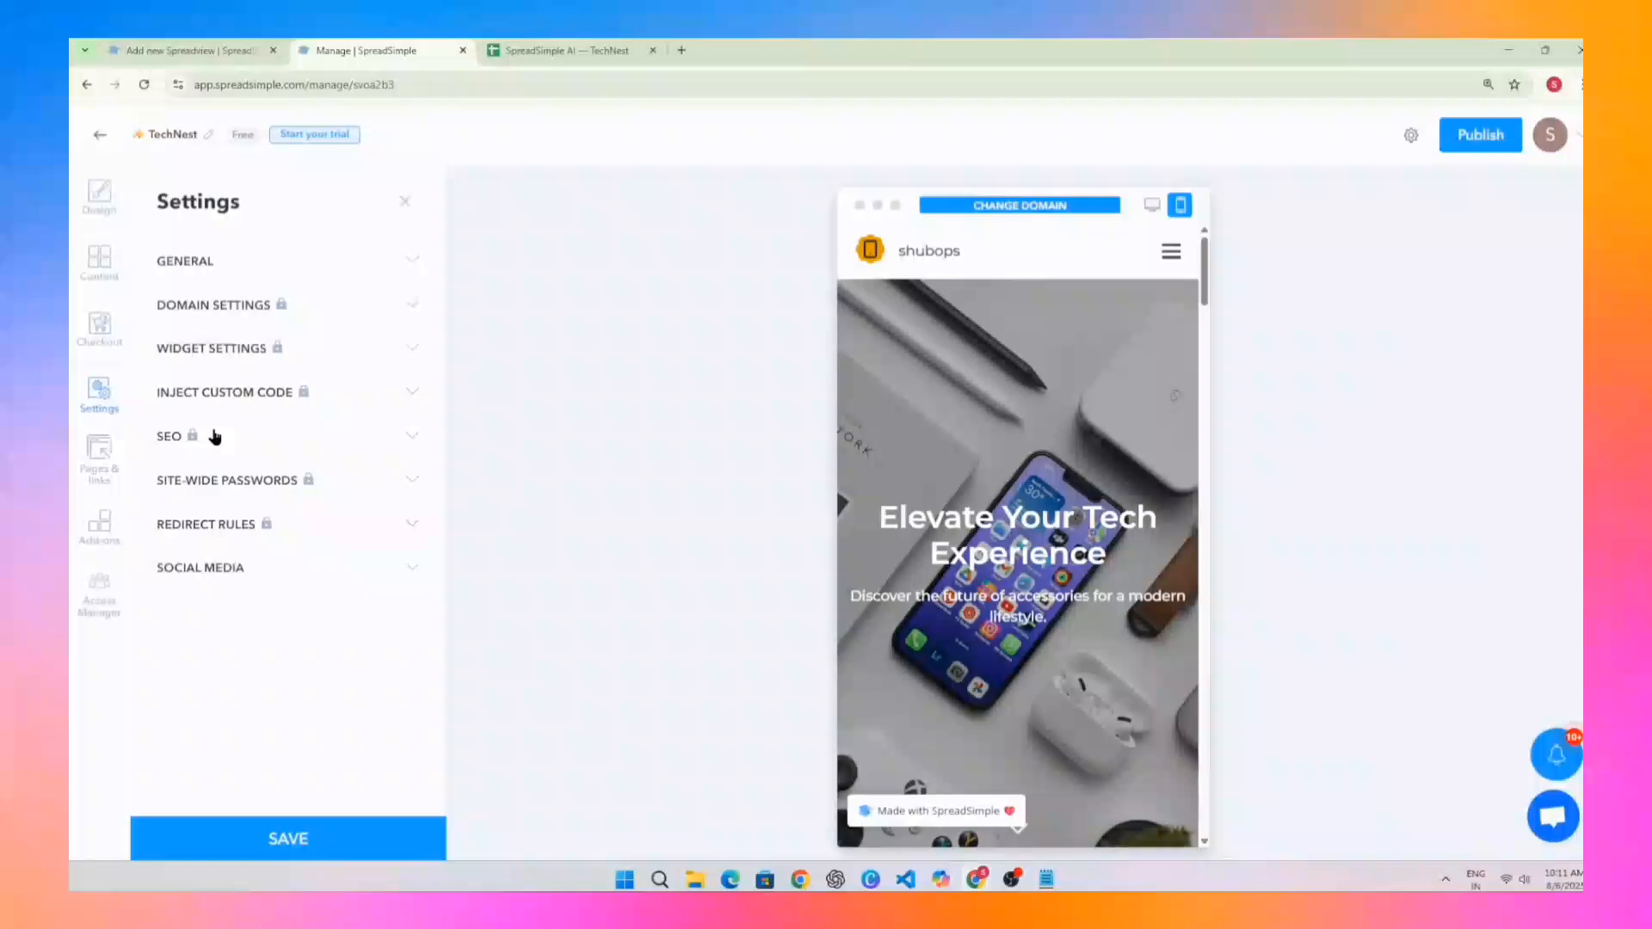
{"action": "left_click", "coordinate": [310, 550]}
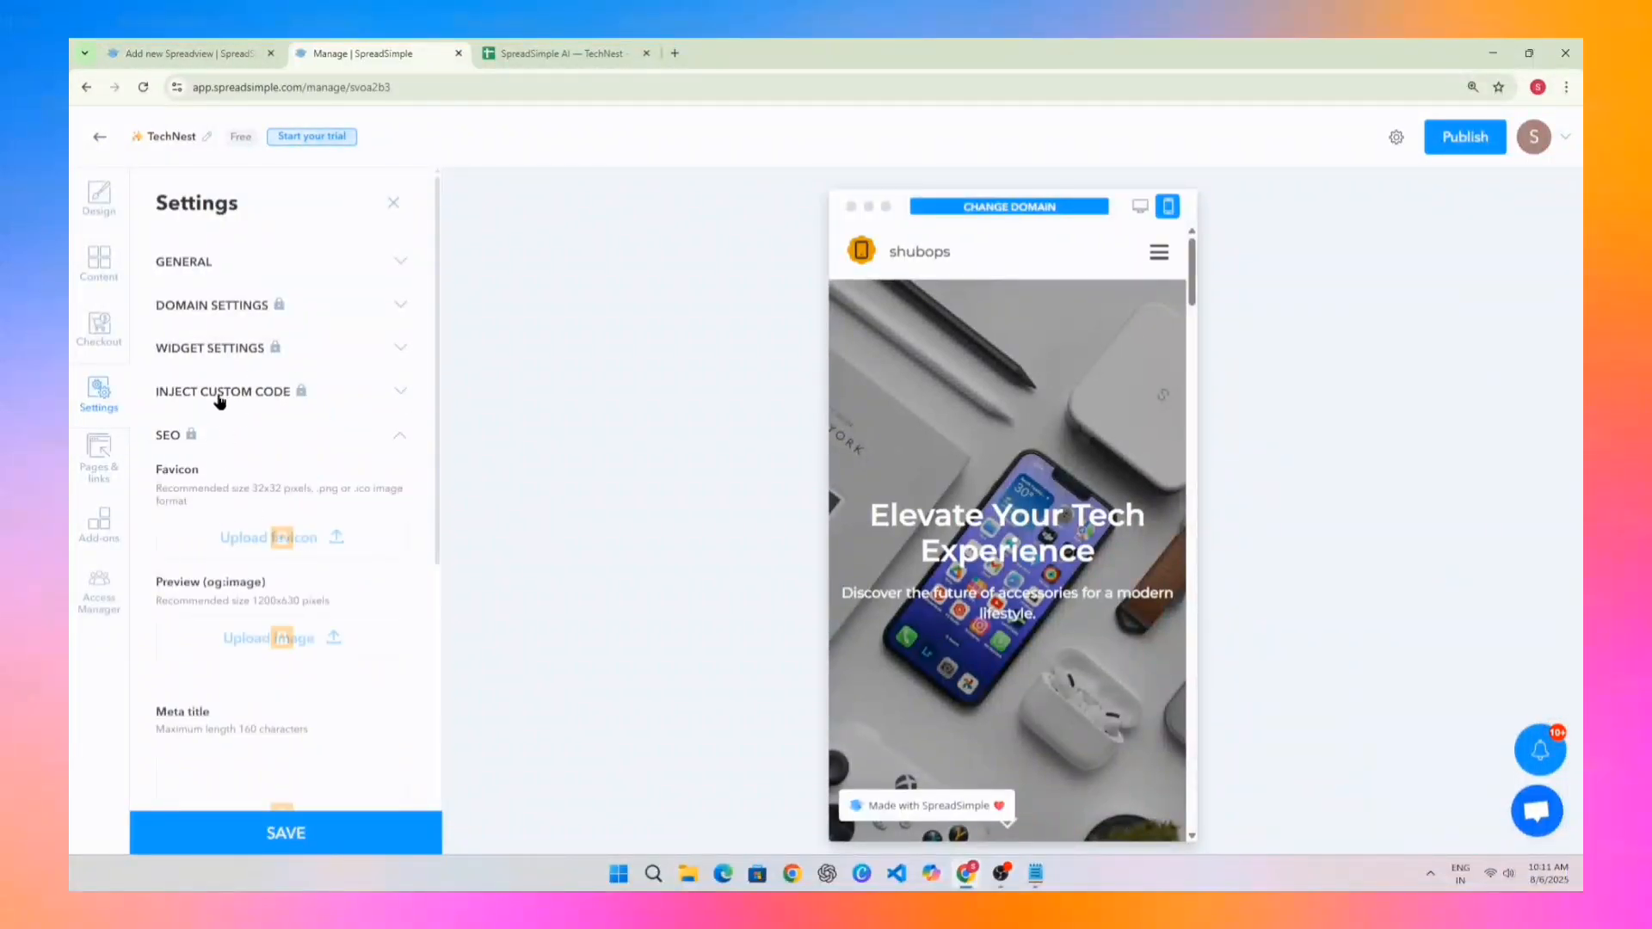
{"action": "left_click", "coordinate": [253, 310]}
{"action": "left_click", "coordinate": [264, 268]}
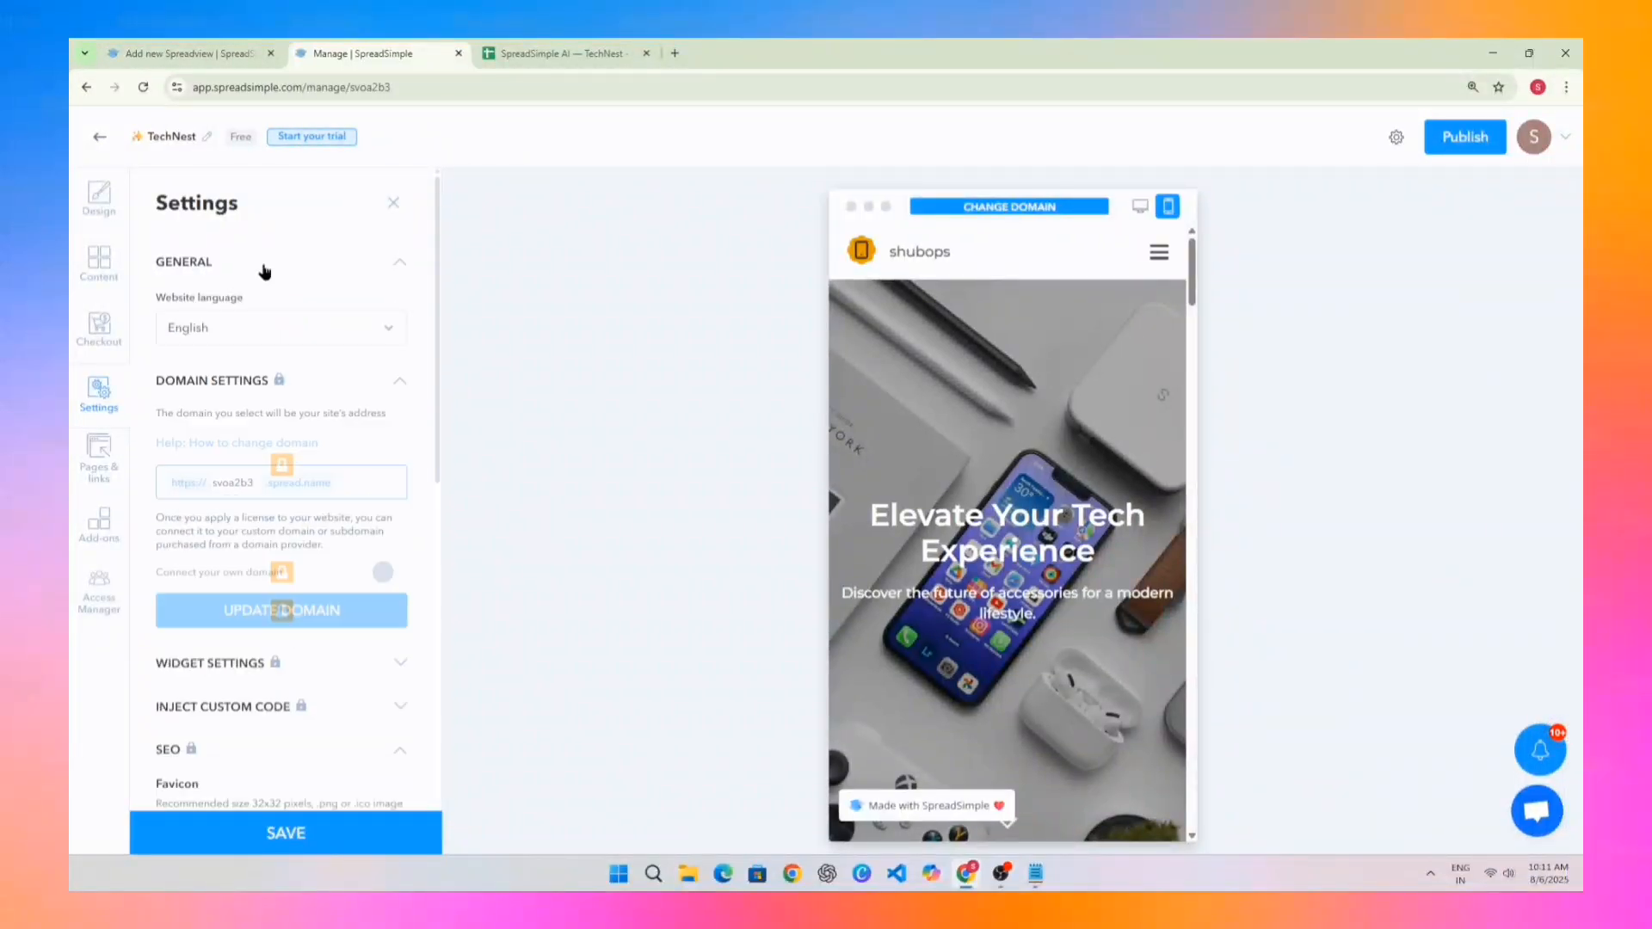
{"action": "scroll", "coordinate": [368, 355], "scroll_direction": "down", "scroll_amount": 5}
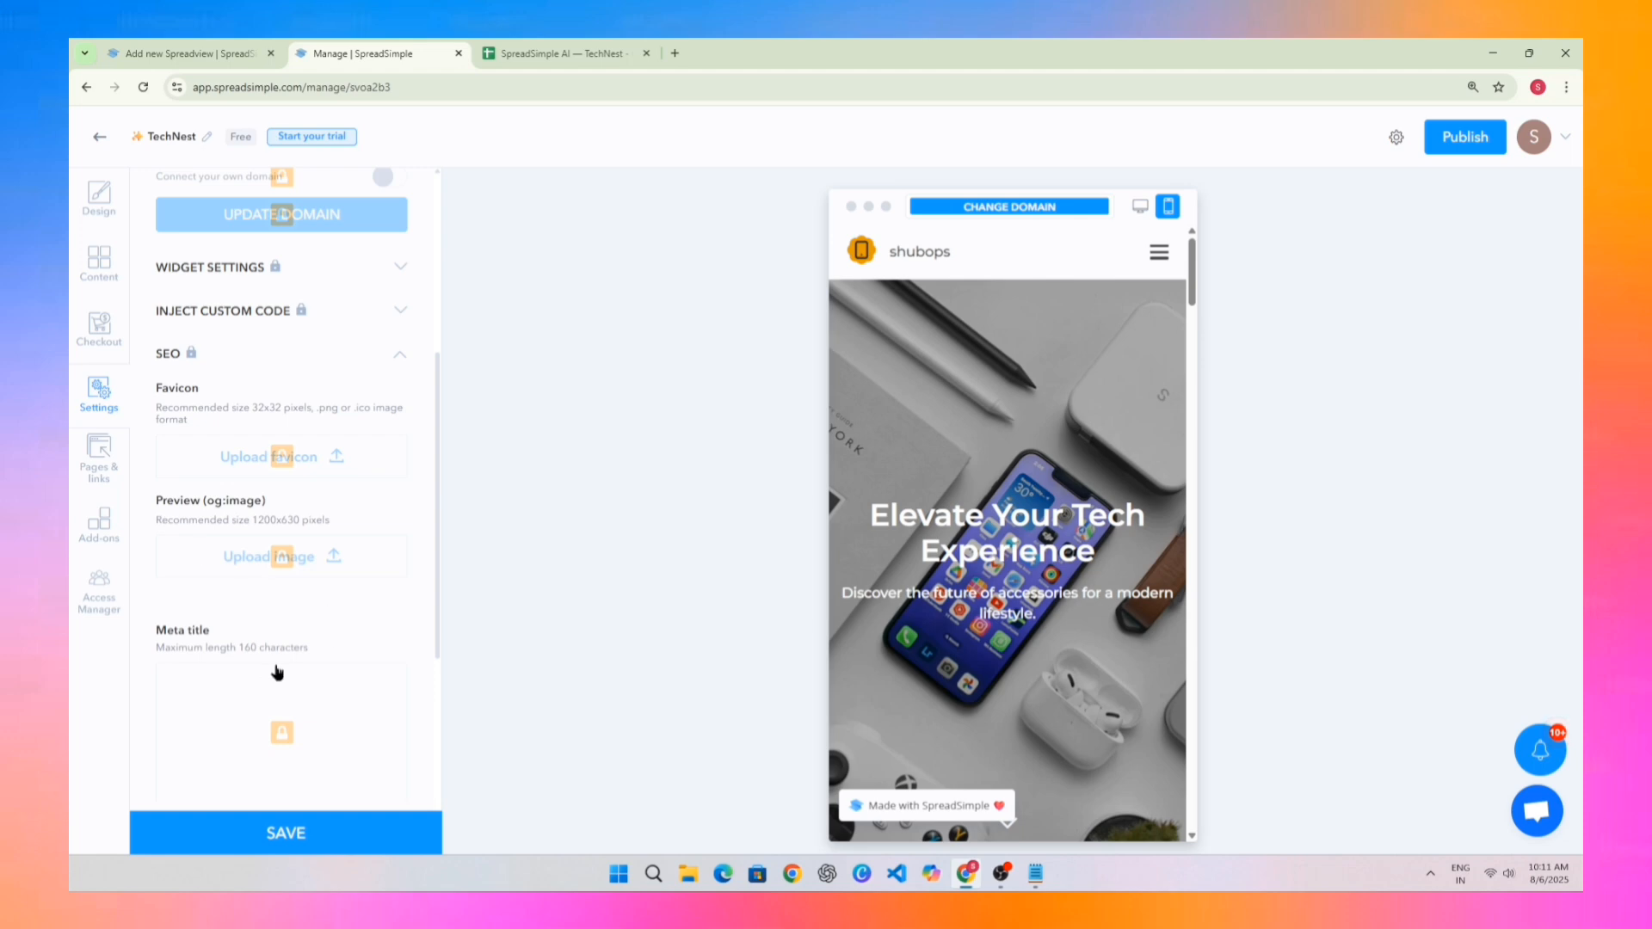
Step: View the billing plans offered for the locked SEO settings and close the plan selection
{"action": "left_click_drag", "start_coordinate": [212, 632], "coordinate": [123, 610]}
{"action": "left_click", "coordinate": [171, 559]}
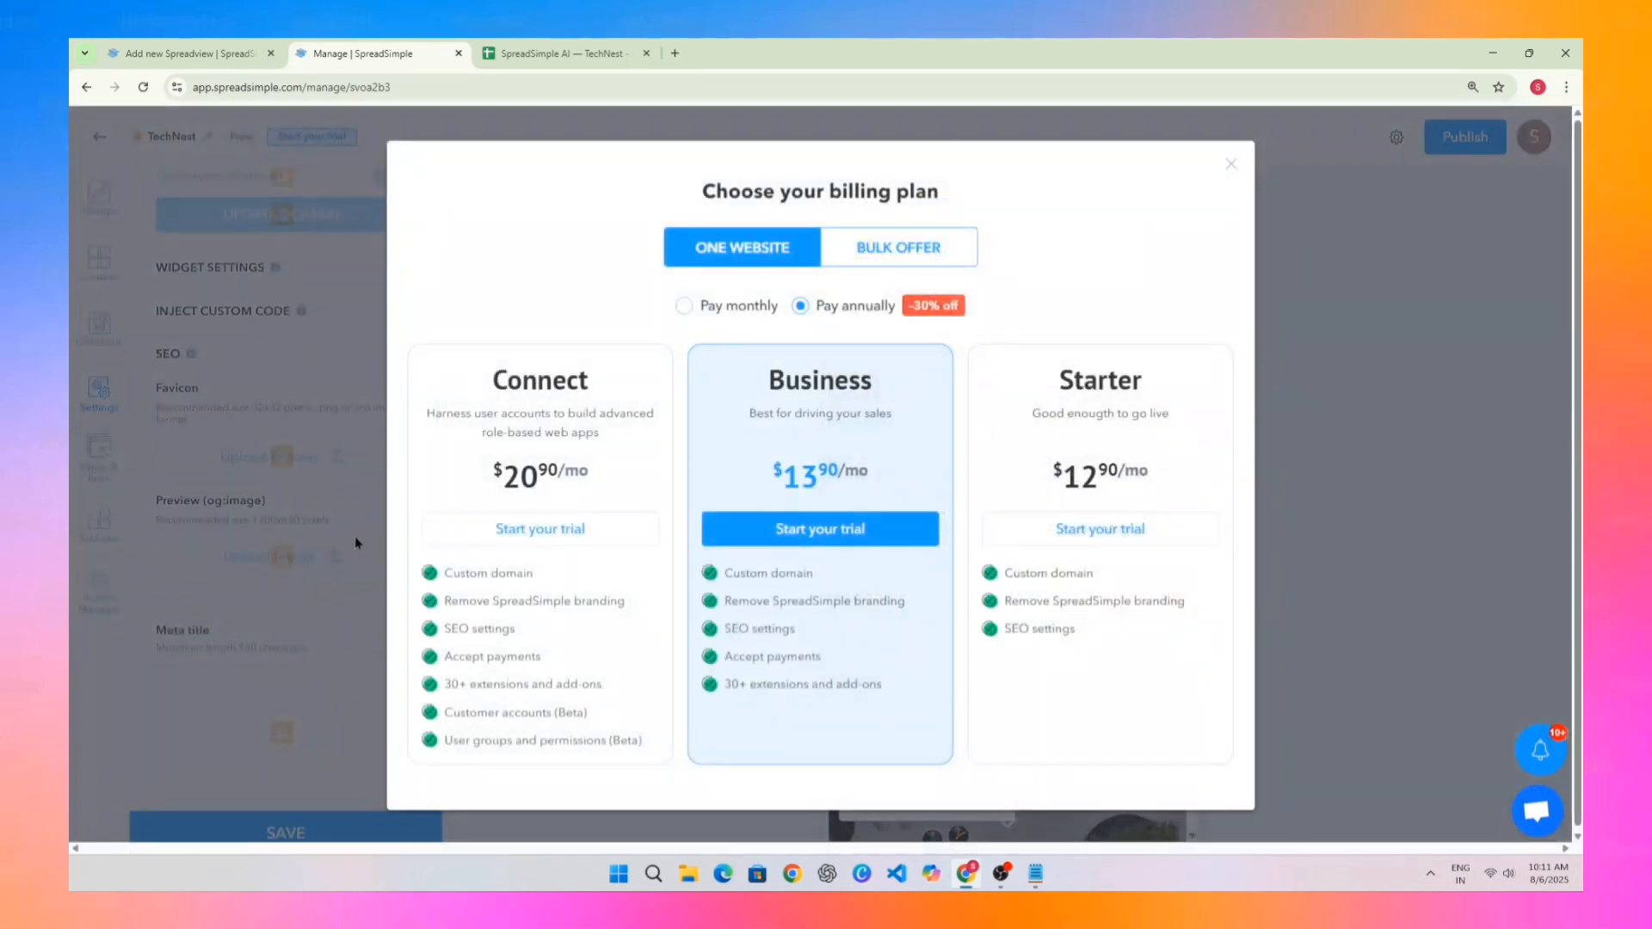
{"action": "left_click", "coordinate": [354, 537]}
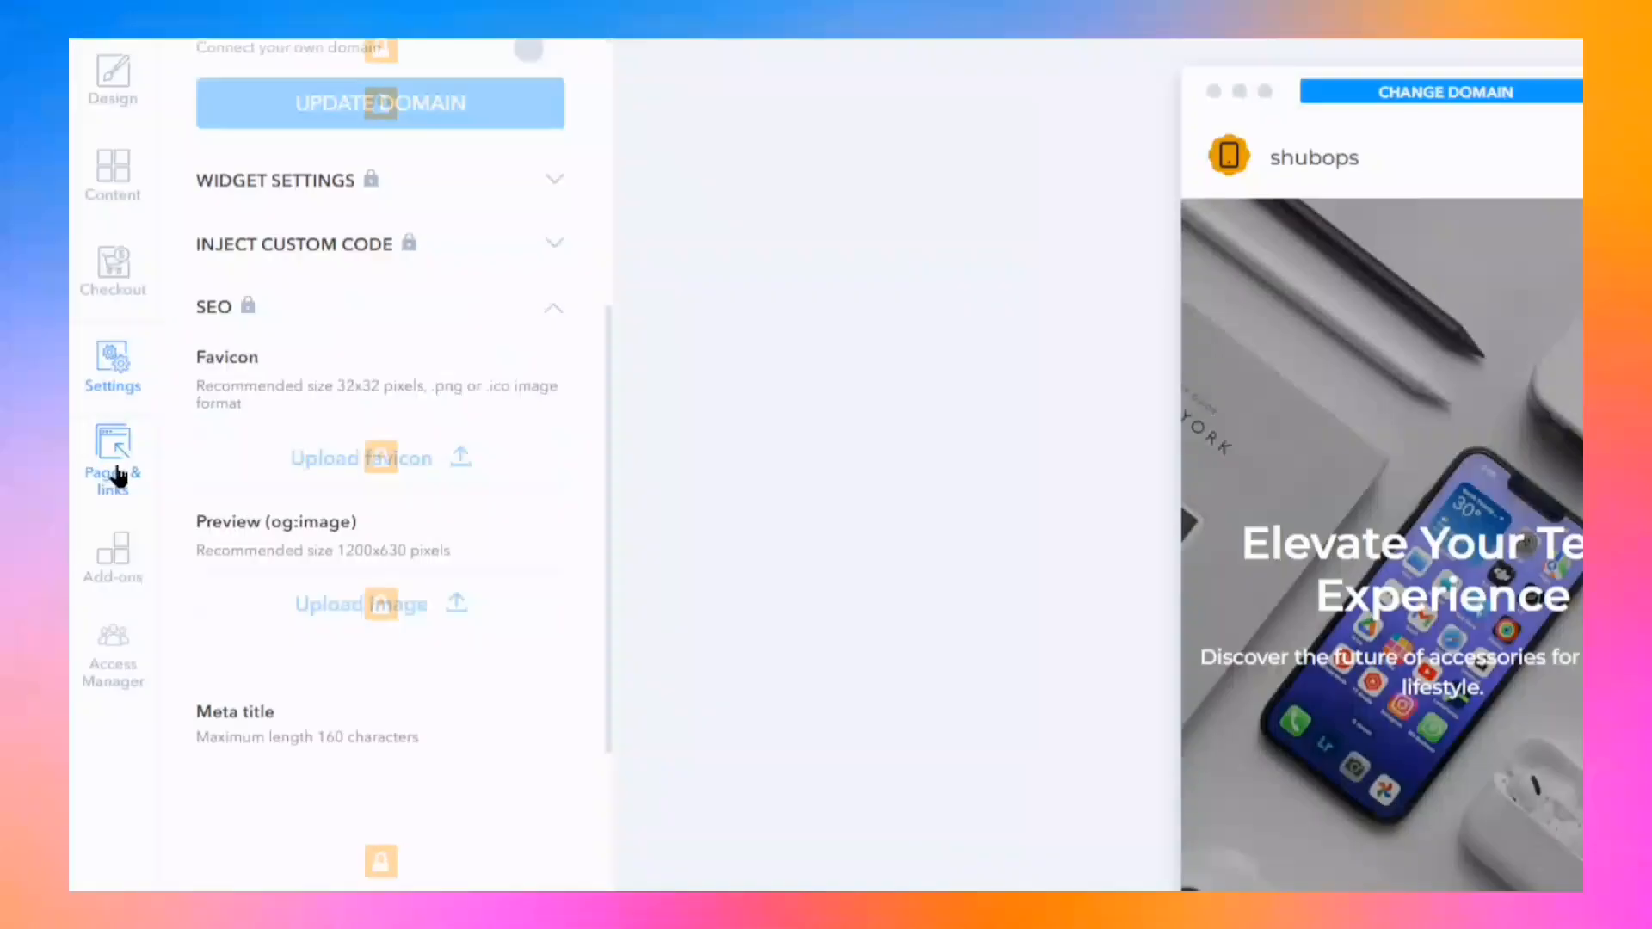
Step: Add a new page to the website and review its default content and navigation settings
{"action": "left_click", "coordinate": [101, 465]}
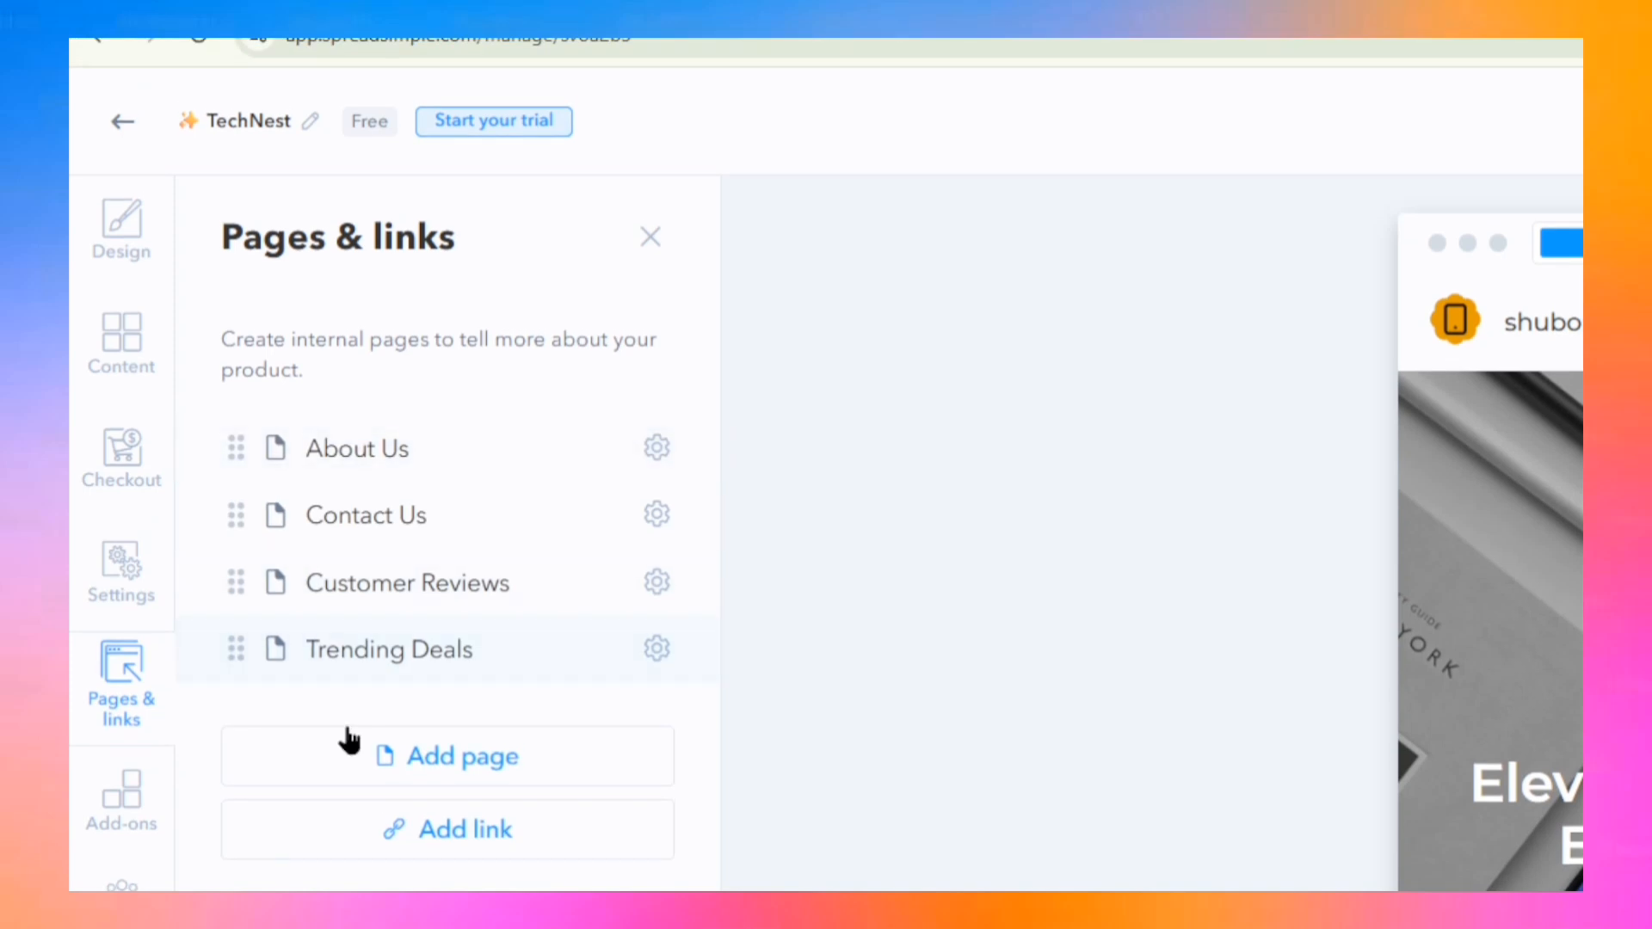
{"action": "left_click", "coordinate": [450, 747]}
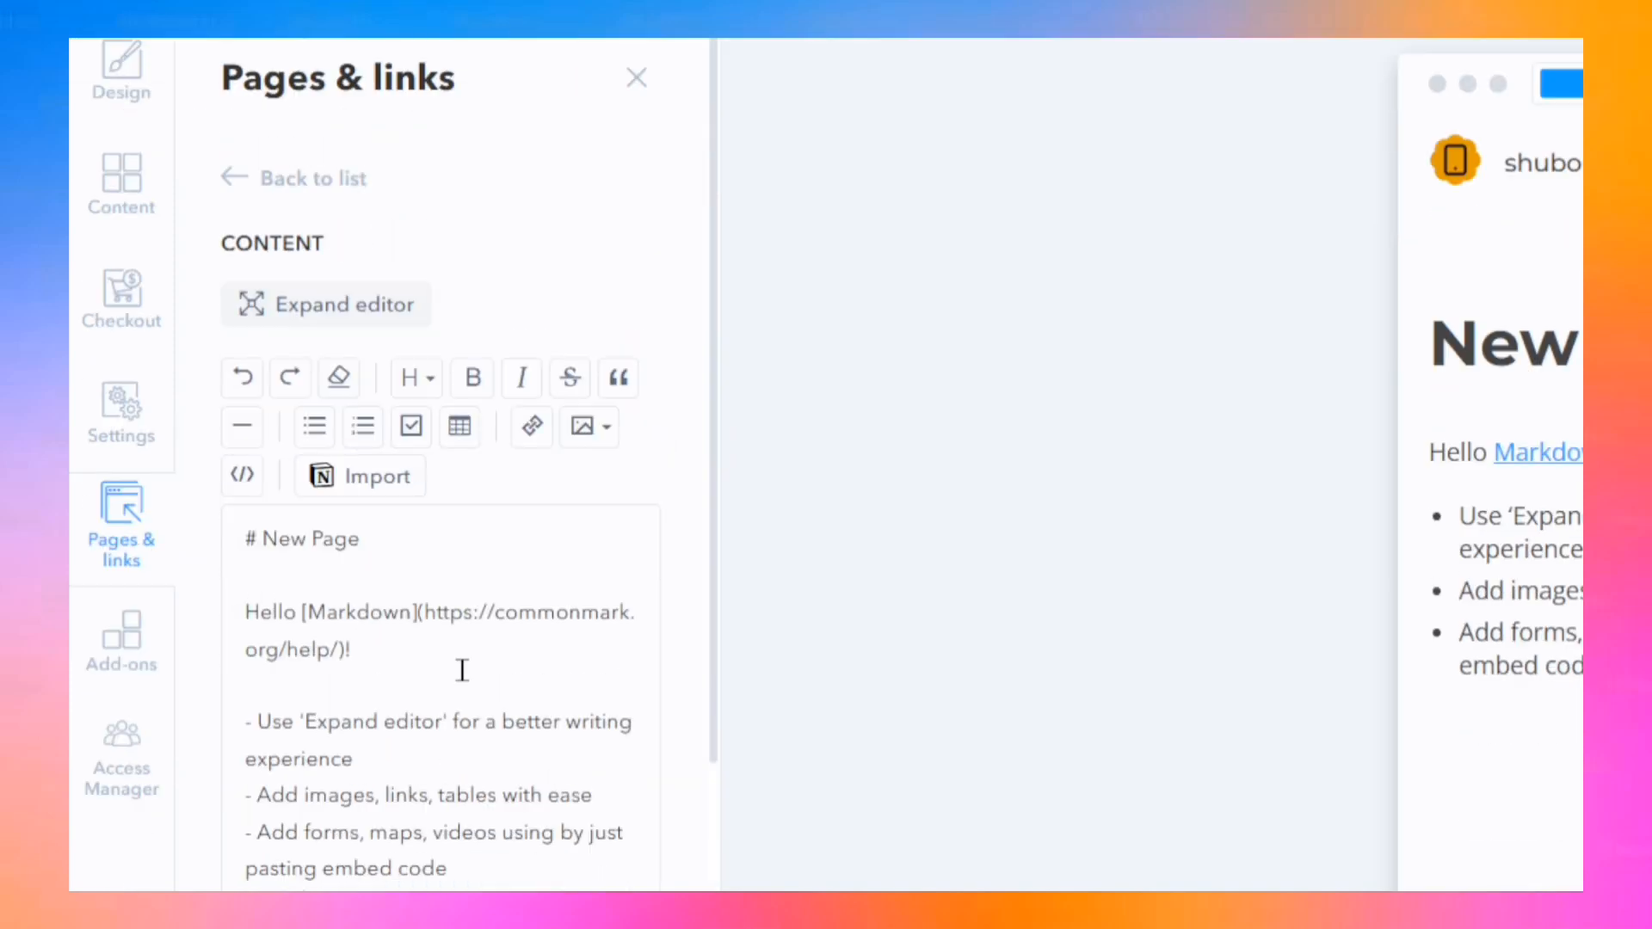
{"action": "scroll", "coordinate": [208, 434], "scroll_direction": "down", "scroll_amount": 5}
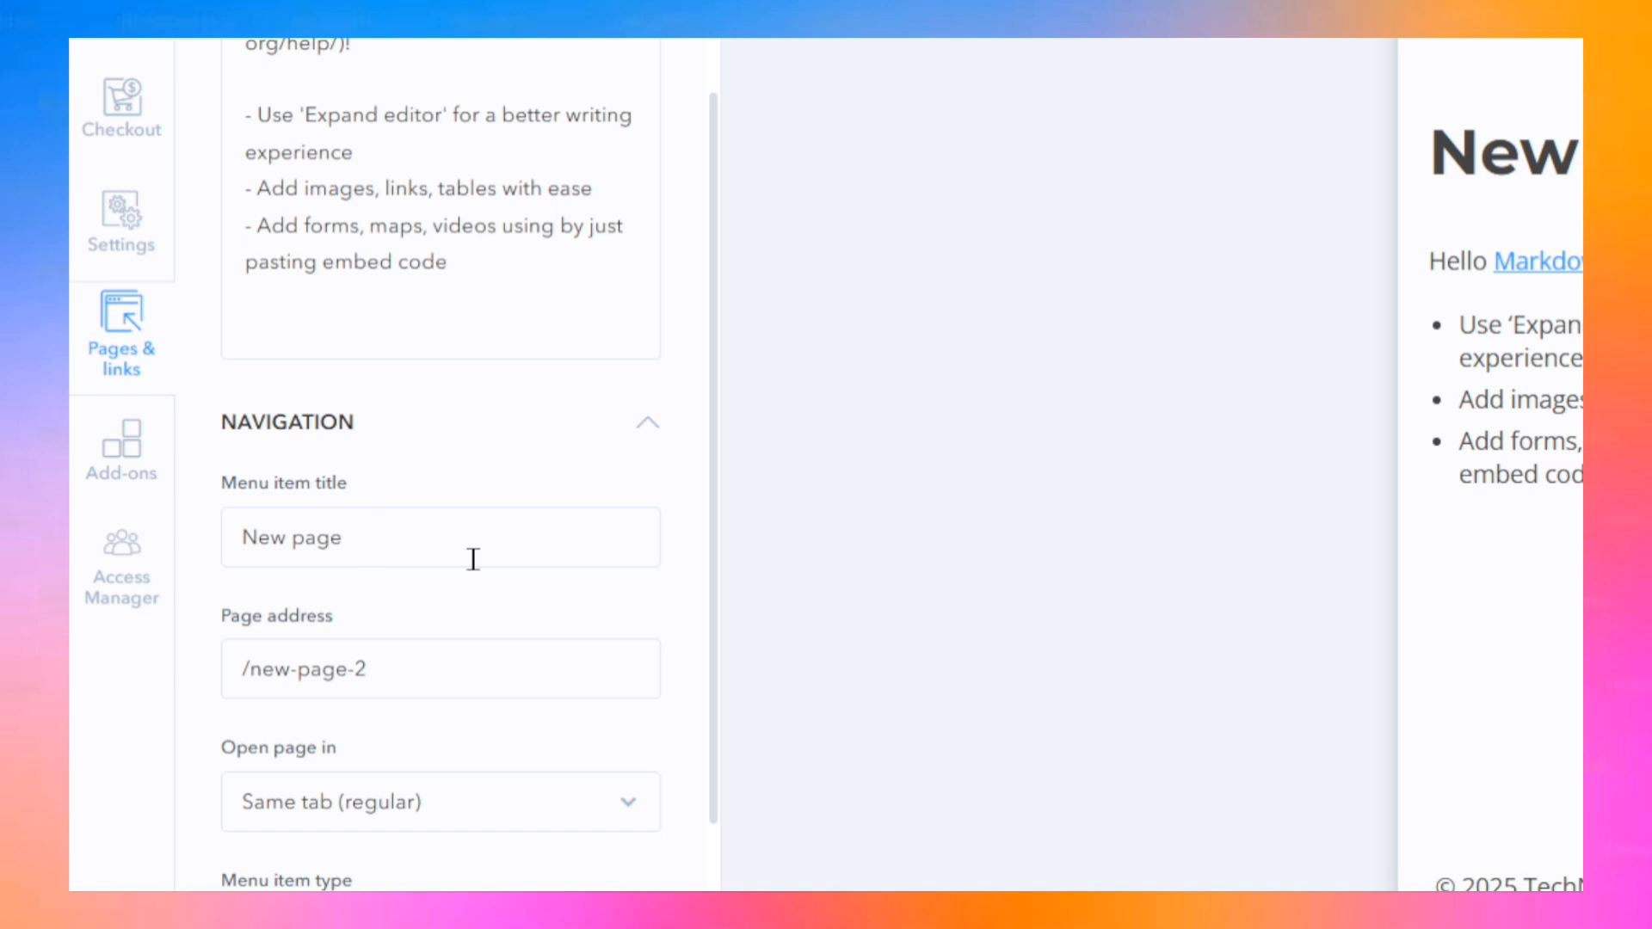
{"action": "scroll", "coordinate": [473, 560], "scroll_direction": "down", "scroll_amount": 3}
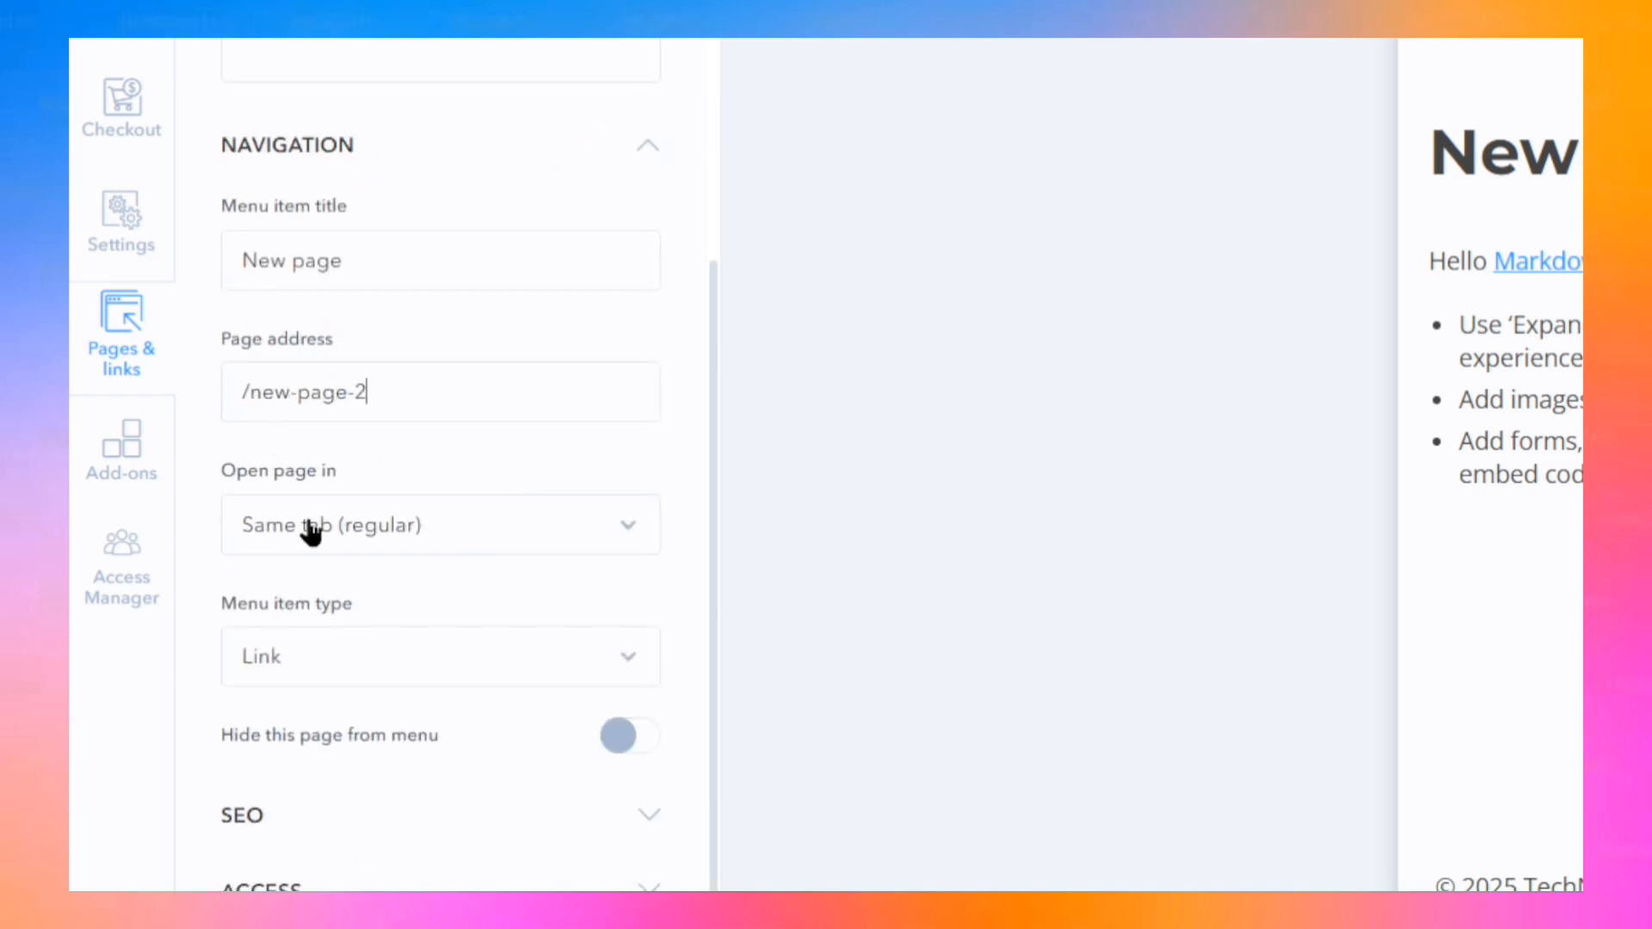
Step: Open the new page's SEO options and switch hiding it from search results on and back off
{"action": "left_click", "coordinate": [497, 635]}
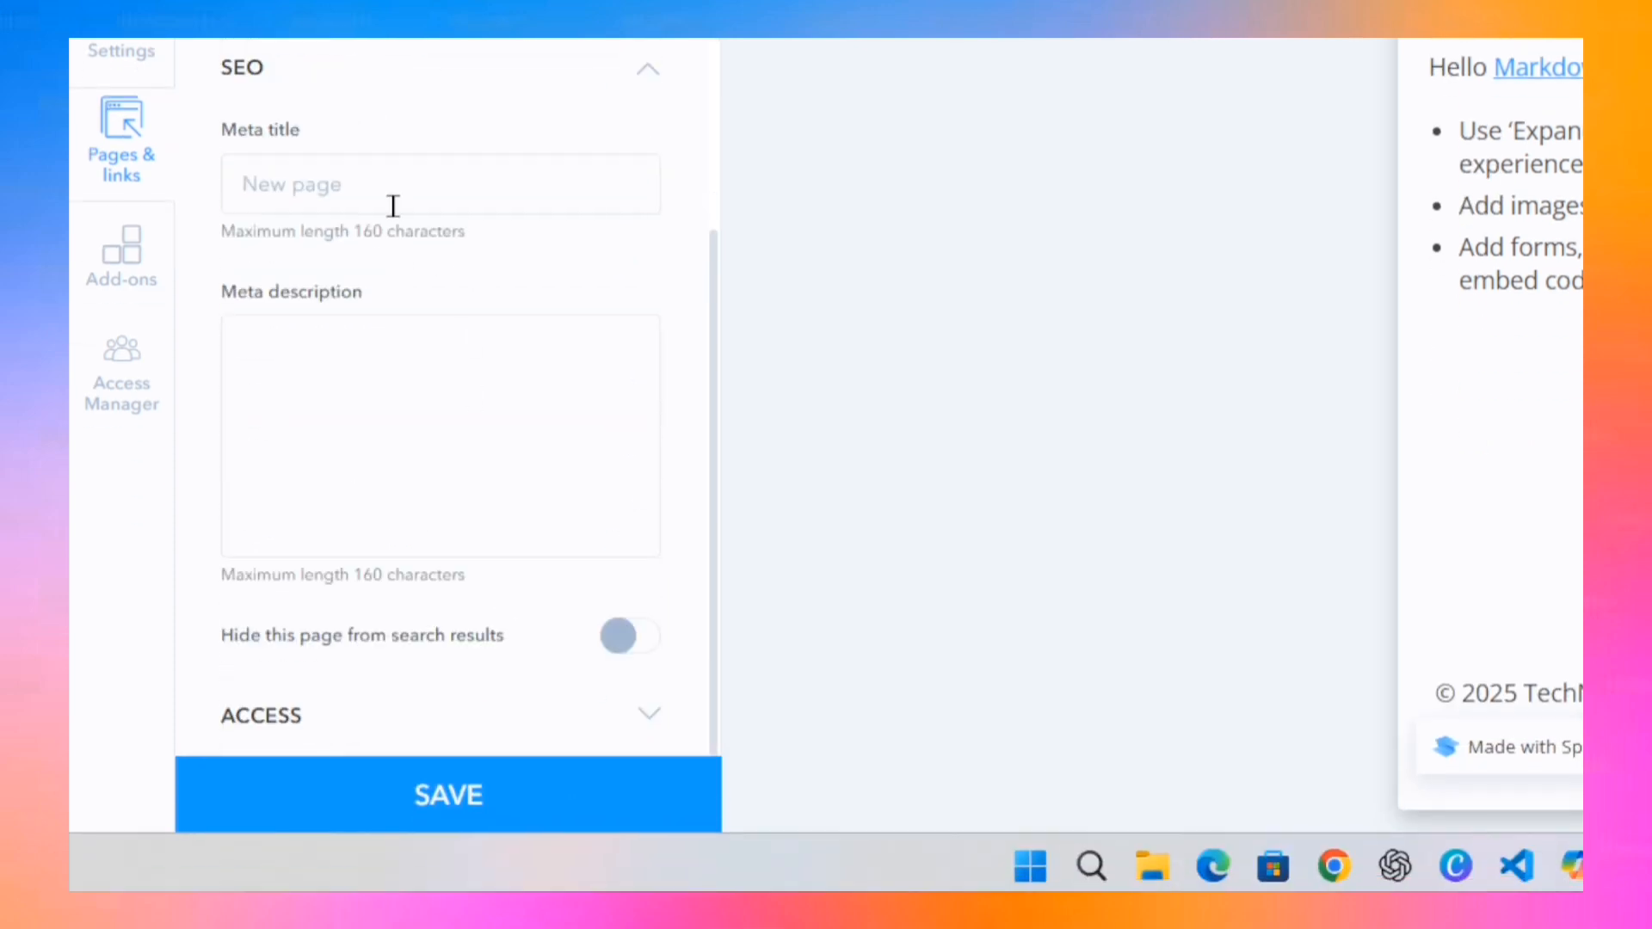
{"action": "scroll", "coordinate": [417, 207], "scroll_direction": "down", "scroll_amount": 1}
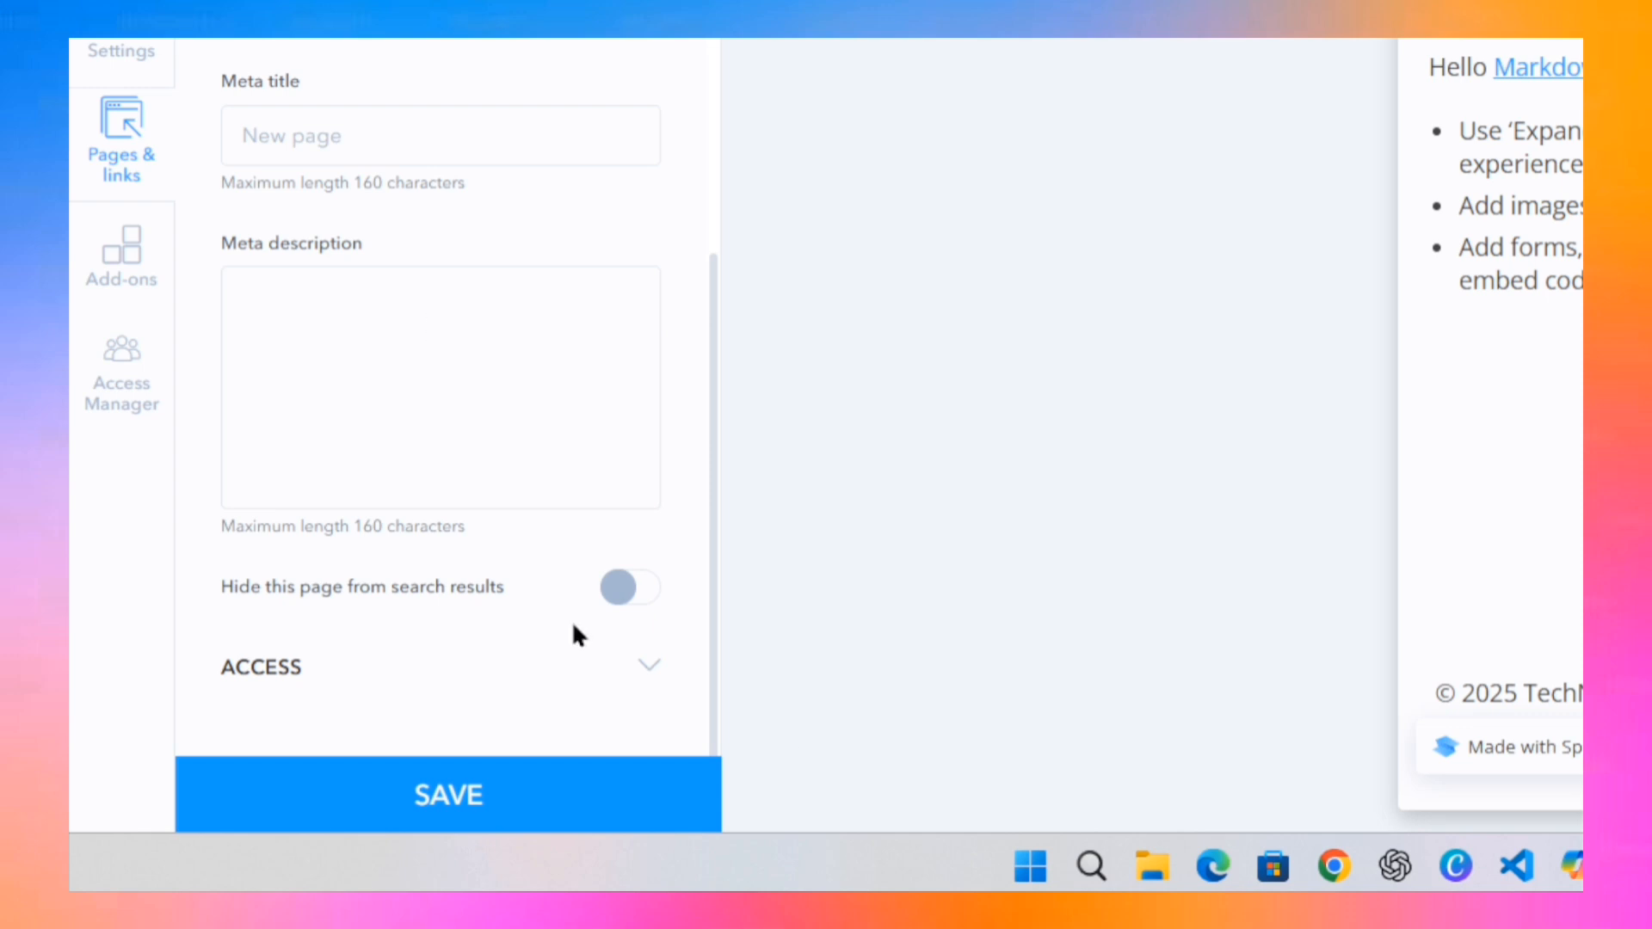
{"action": "left_click", "coordinate": [626, 589]}
{"action": "left_click", "coordinate": [635, 592]}
{"action": "scroll", "coordinate": [379, 390], "scroll_direction": "up", "scroll_amount": 10}
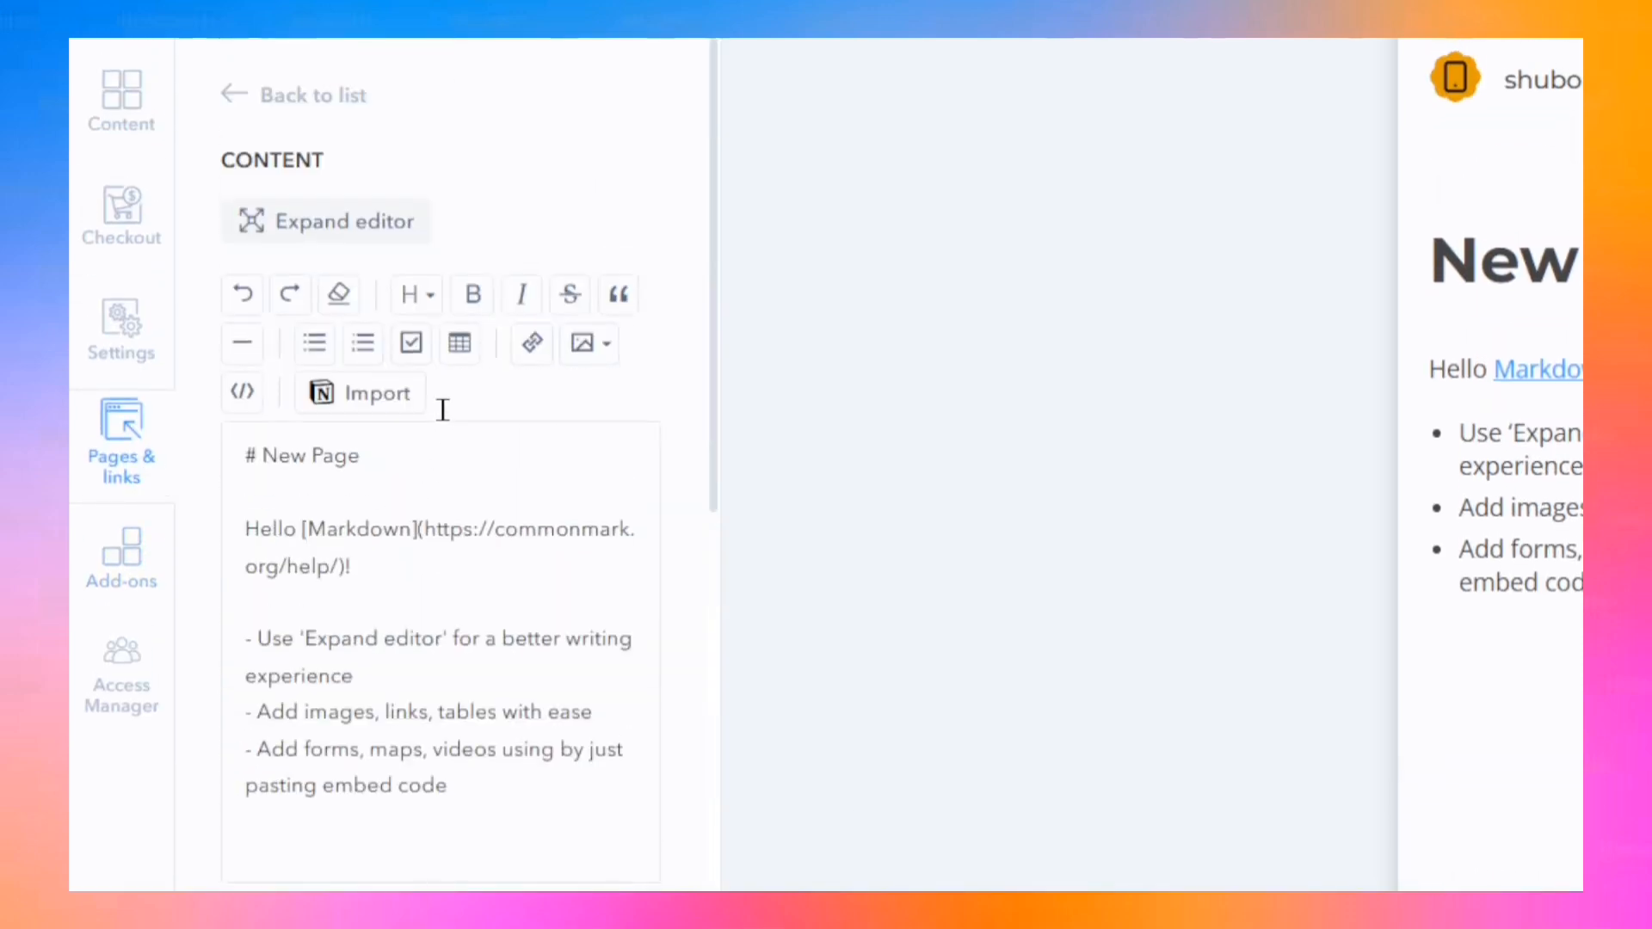
Step: Open the add-ons catalogue and browse the available integrations
{"action": "left_click", "coordinate": [616, 318]}
{"action": "left_click", "coordinate": [123, 784]}
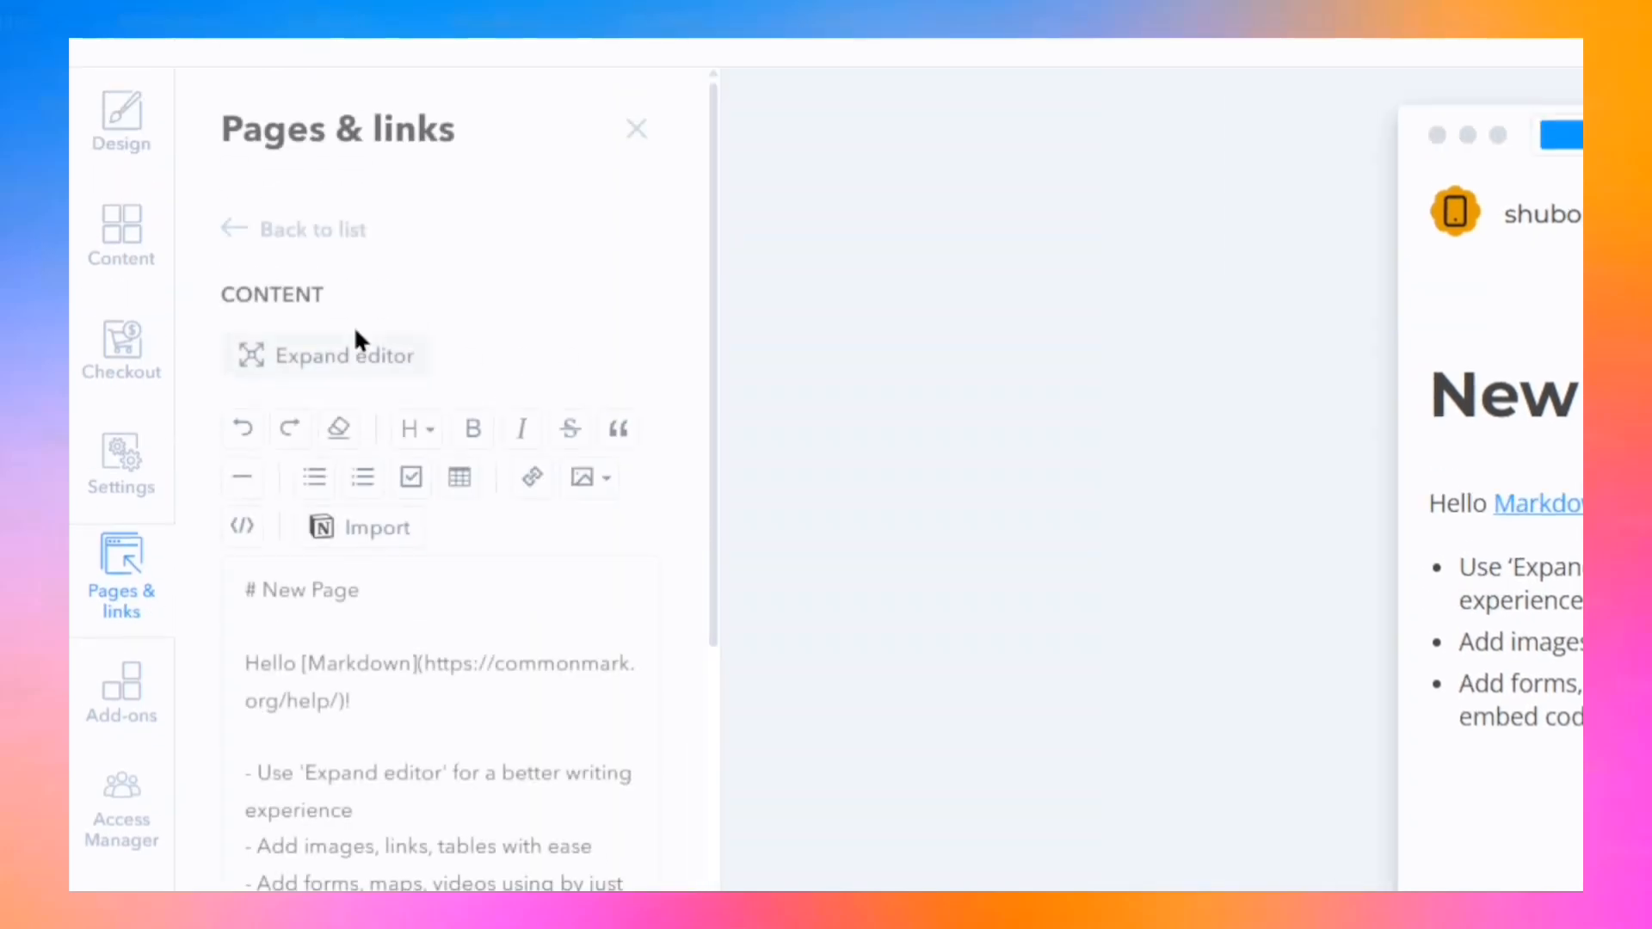
{"action": "left_click", "coordinate": [128, 627]}
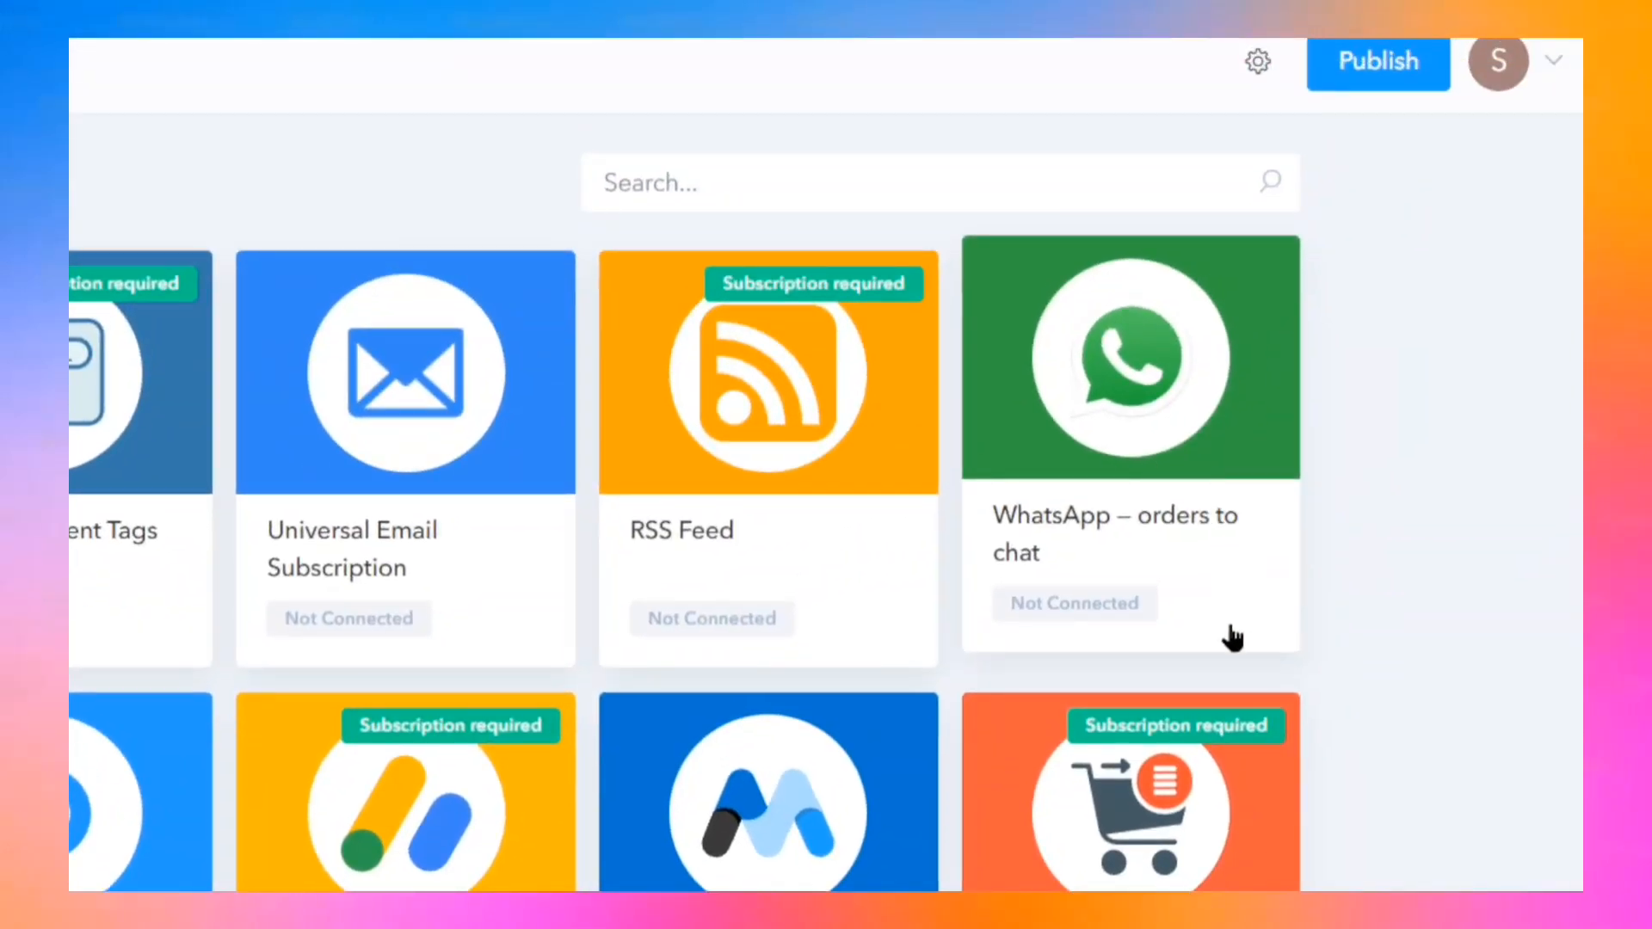
{"action": "scroll", "coordinate": [1285, 538], "scroll_direction": "down", "scroll_amount": 4}
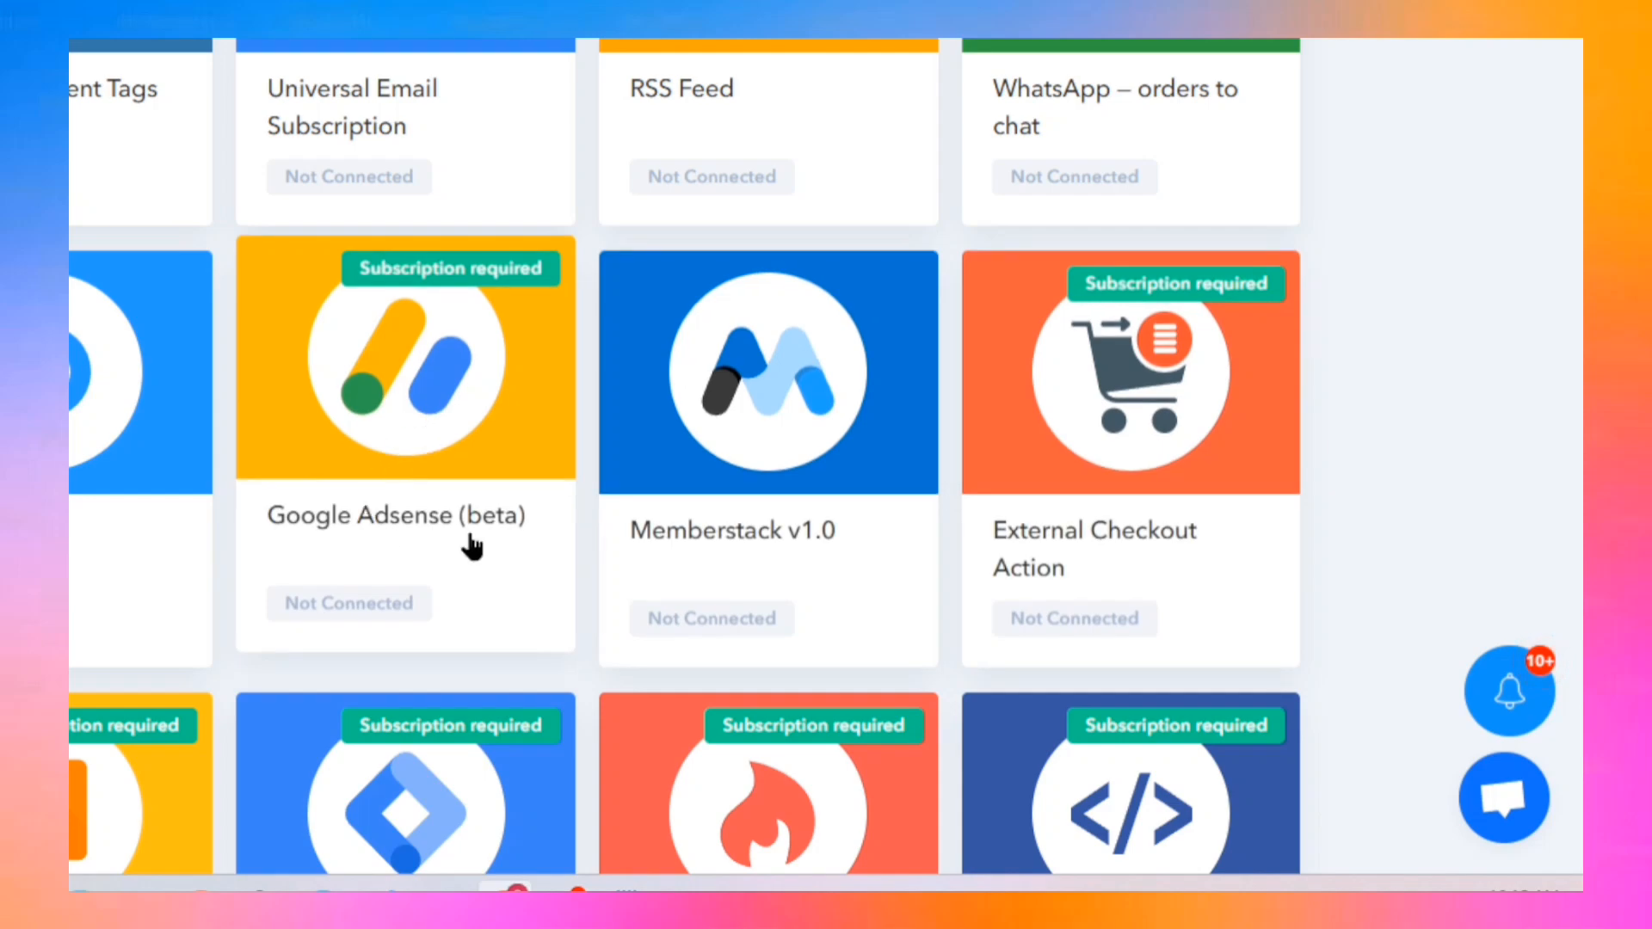
Step: Look through the add-ons catalogue down to the analytics and tracking integrations
{"action": "scroll", "coordinate": [499, 407], "scroll_direction": "down", "scroll_amount": 5}
{"action": "scroll", "coordinate": [499, 407], "scroll_direction": "down", "scroll_amount": 2}
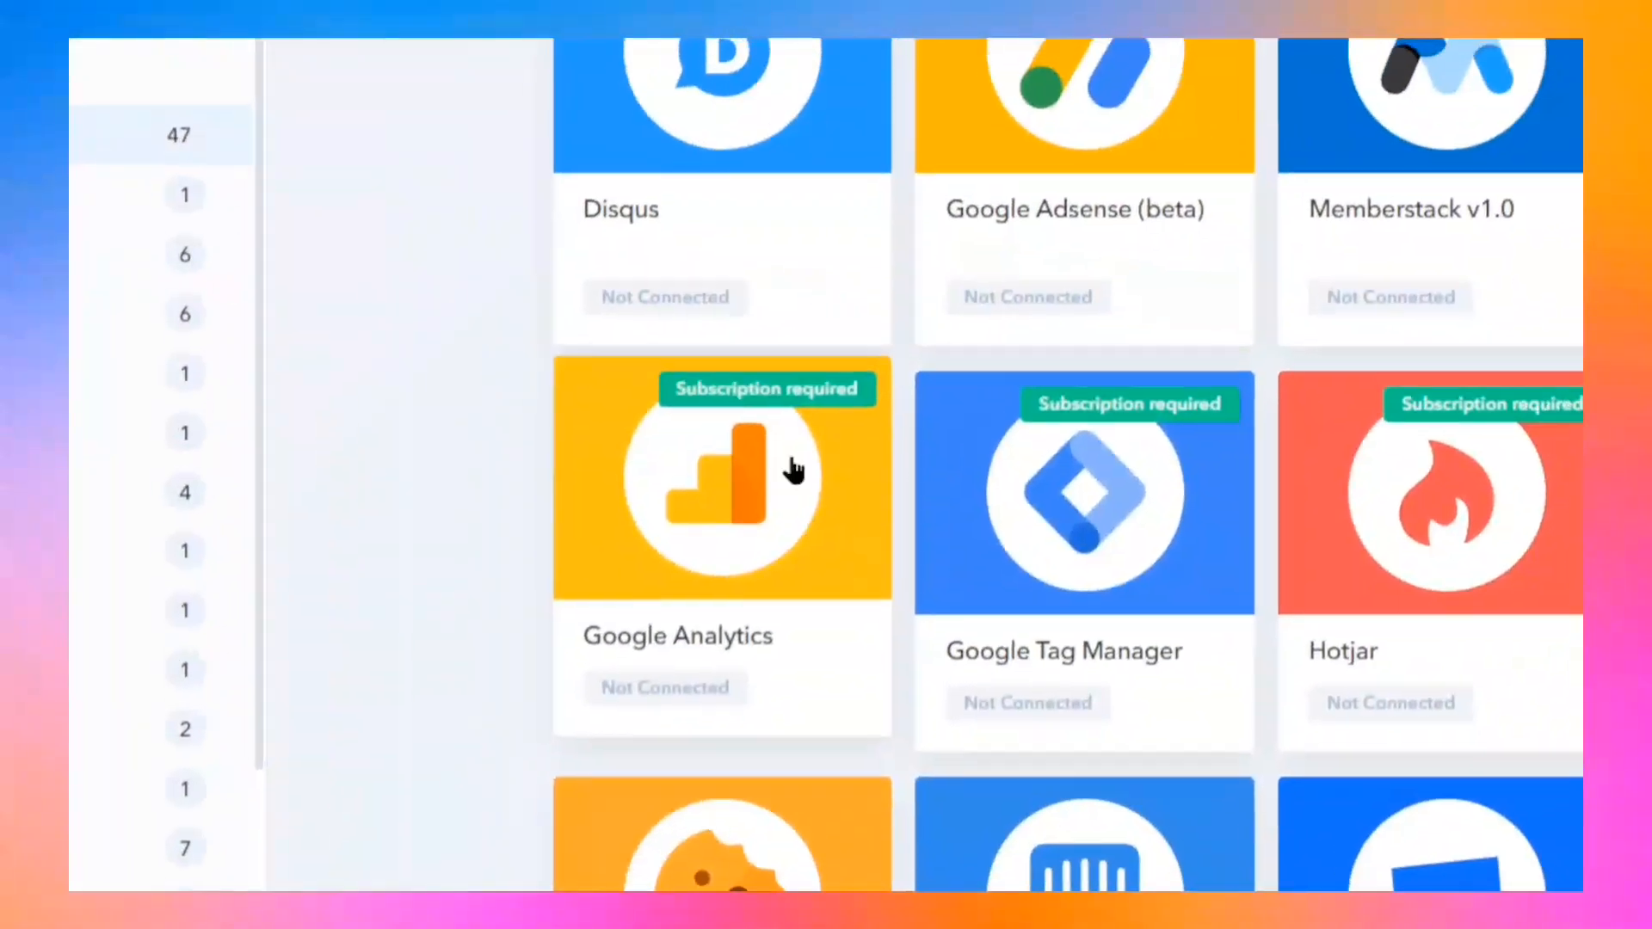
Step: Expand the filter options above the product list in the mobile preview and review them
{"action": "scroll", "coordinate": [109, 238], "scroll_direction": "down", "scroll_amount": 3}
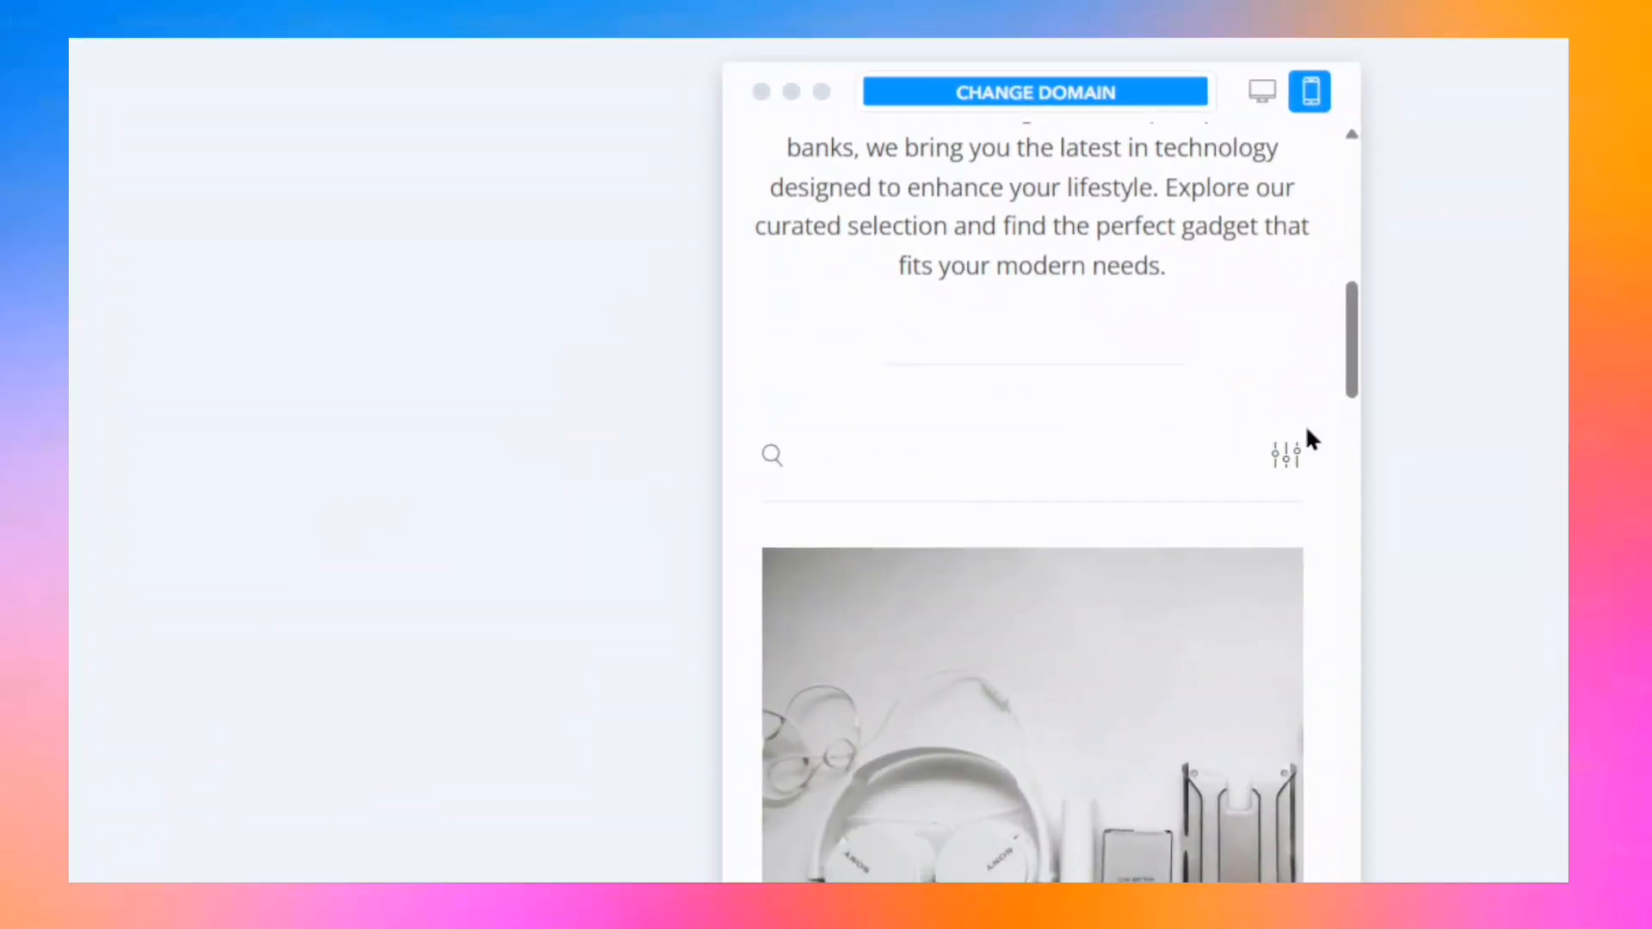
{"action": "left_click", "coordinate": [1143, 419]}
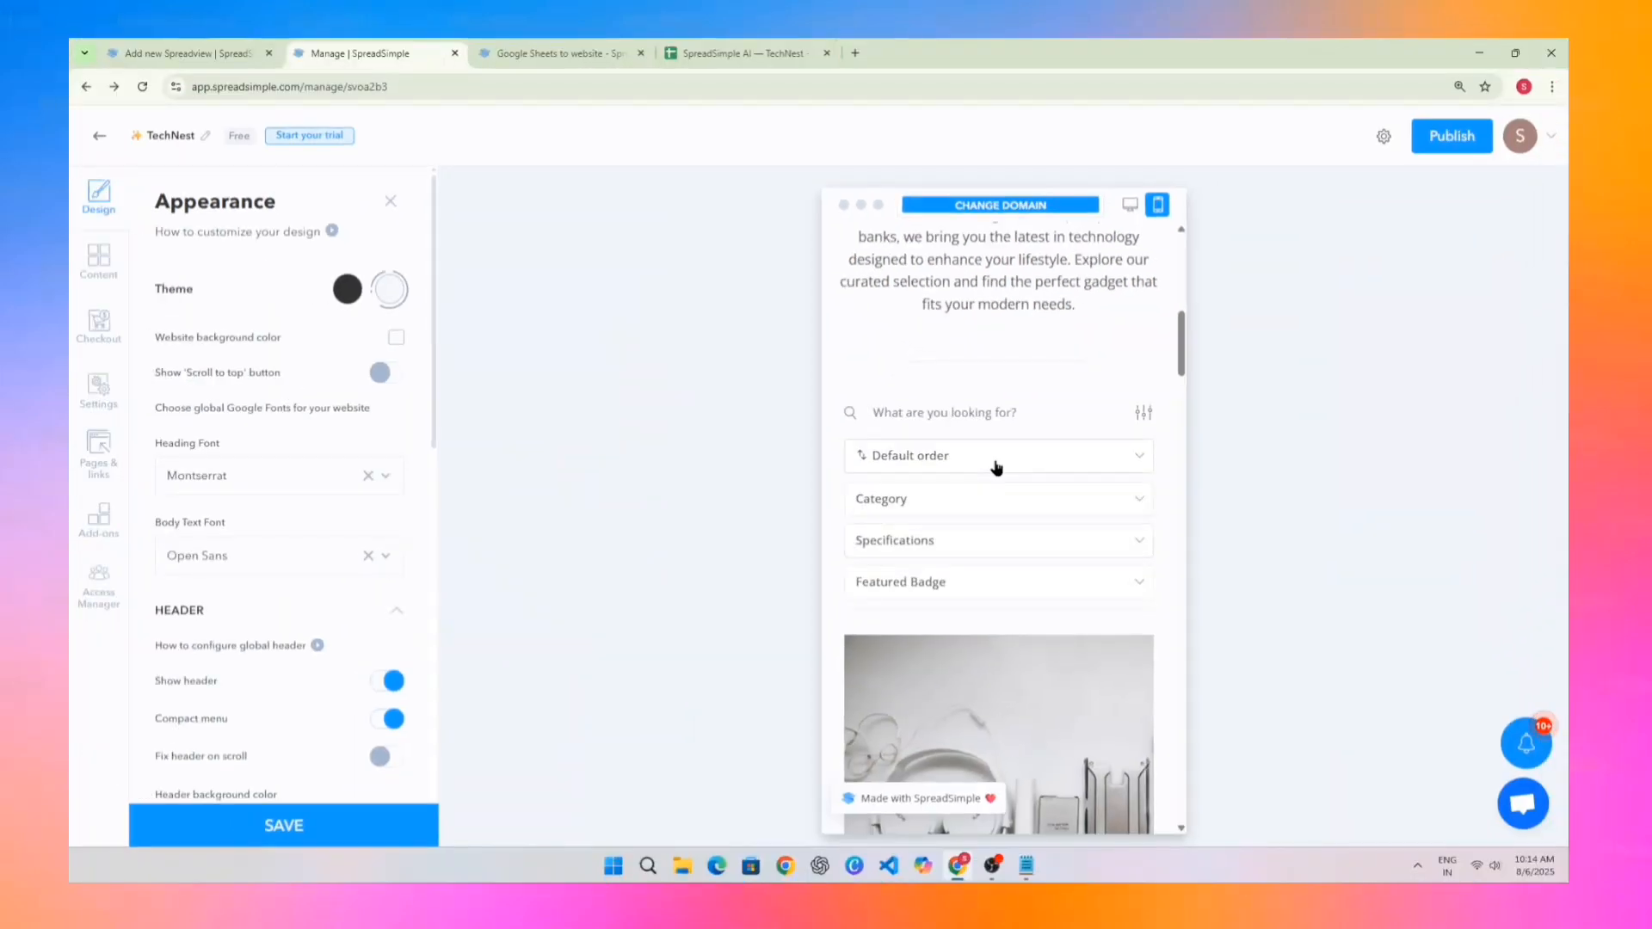
{"action": "scroll", "coordinate": [1030, 547], "scroll_direction": "down", "scroll_amount": 2}
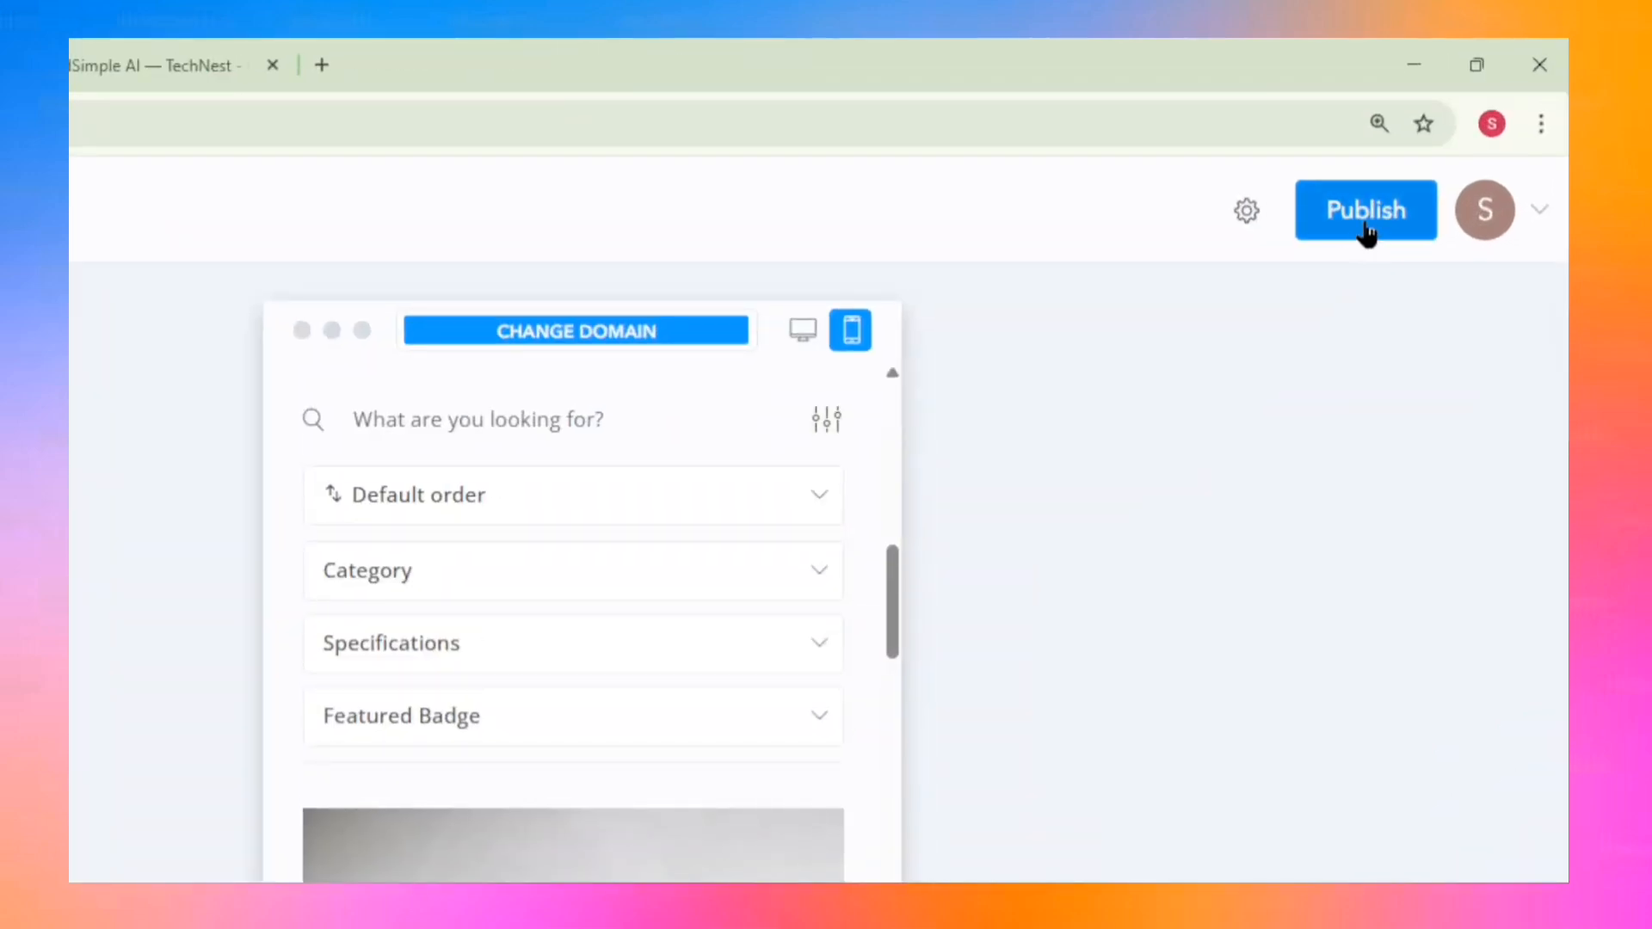
Step: Publish the TechNest website and highlight its published web address
{"action": "left_click", "coordinate": [1366, 224]}
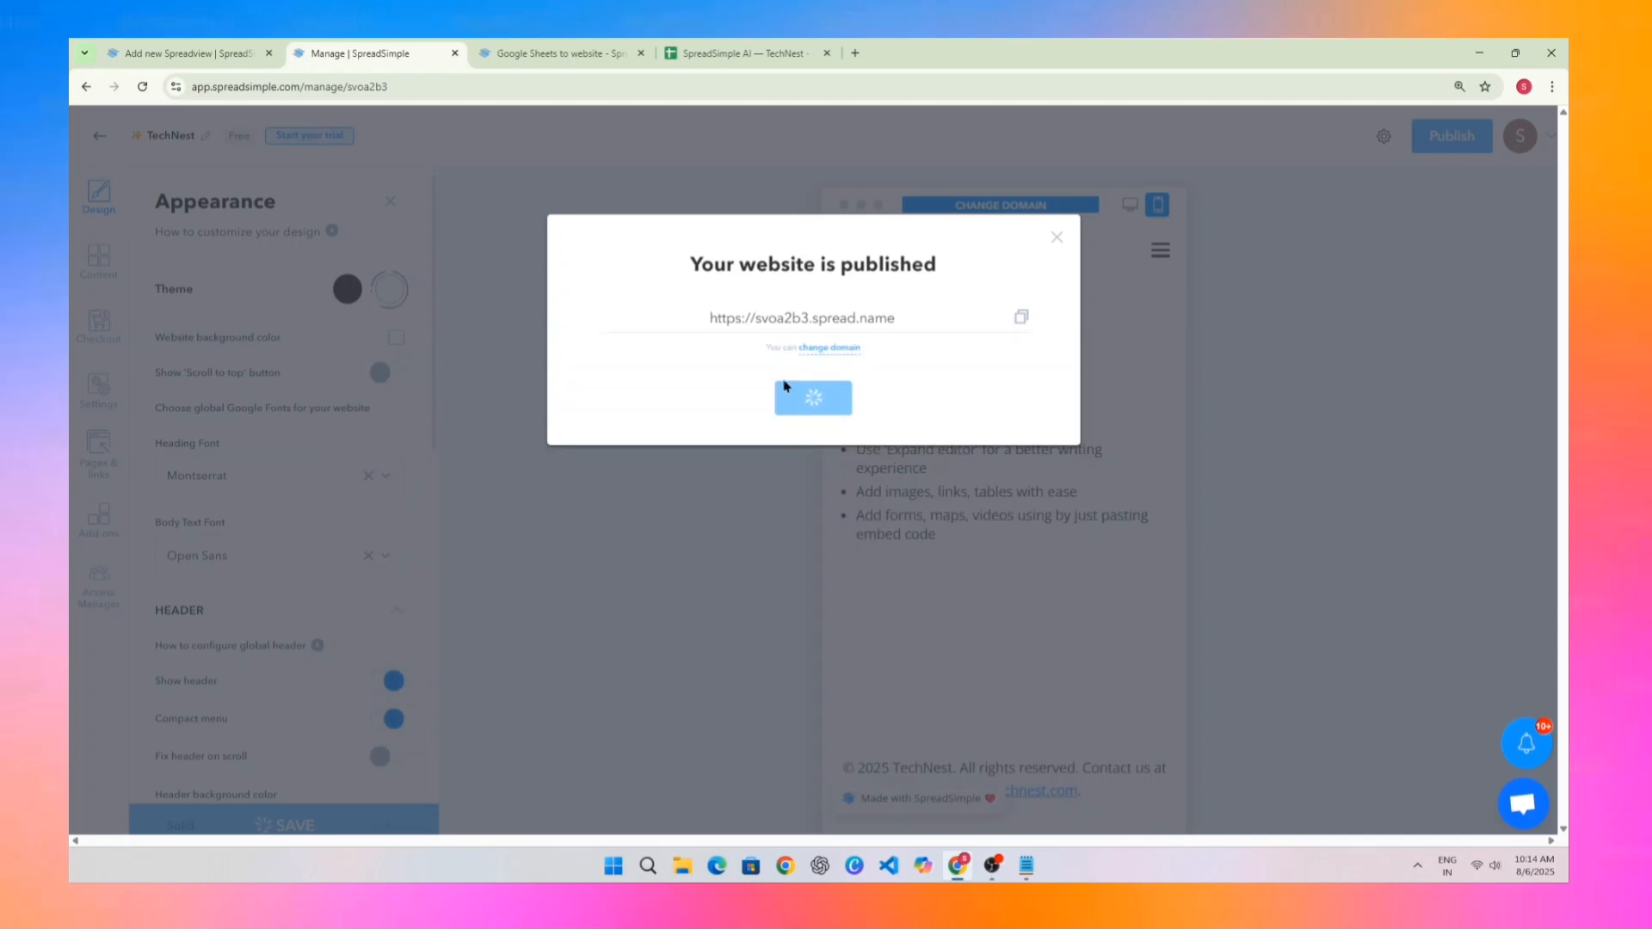
{"action": "left_click_drag", "start_coordinate": [689, 268], "coordinate": [948, 271]}
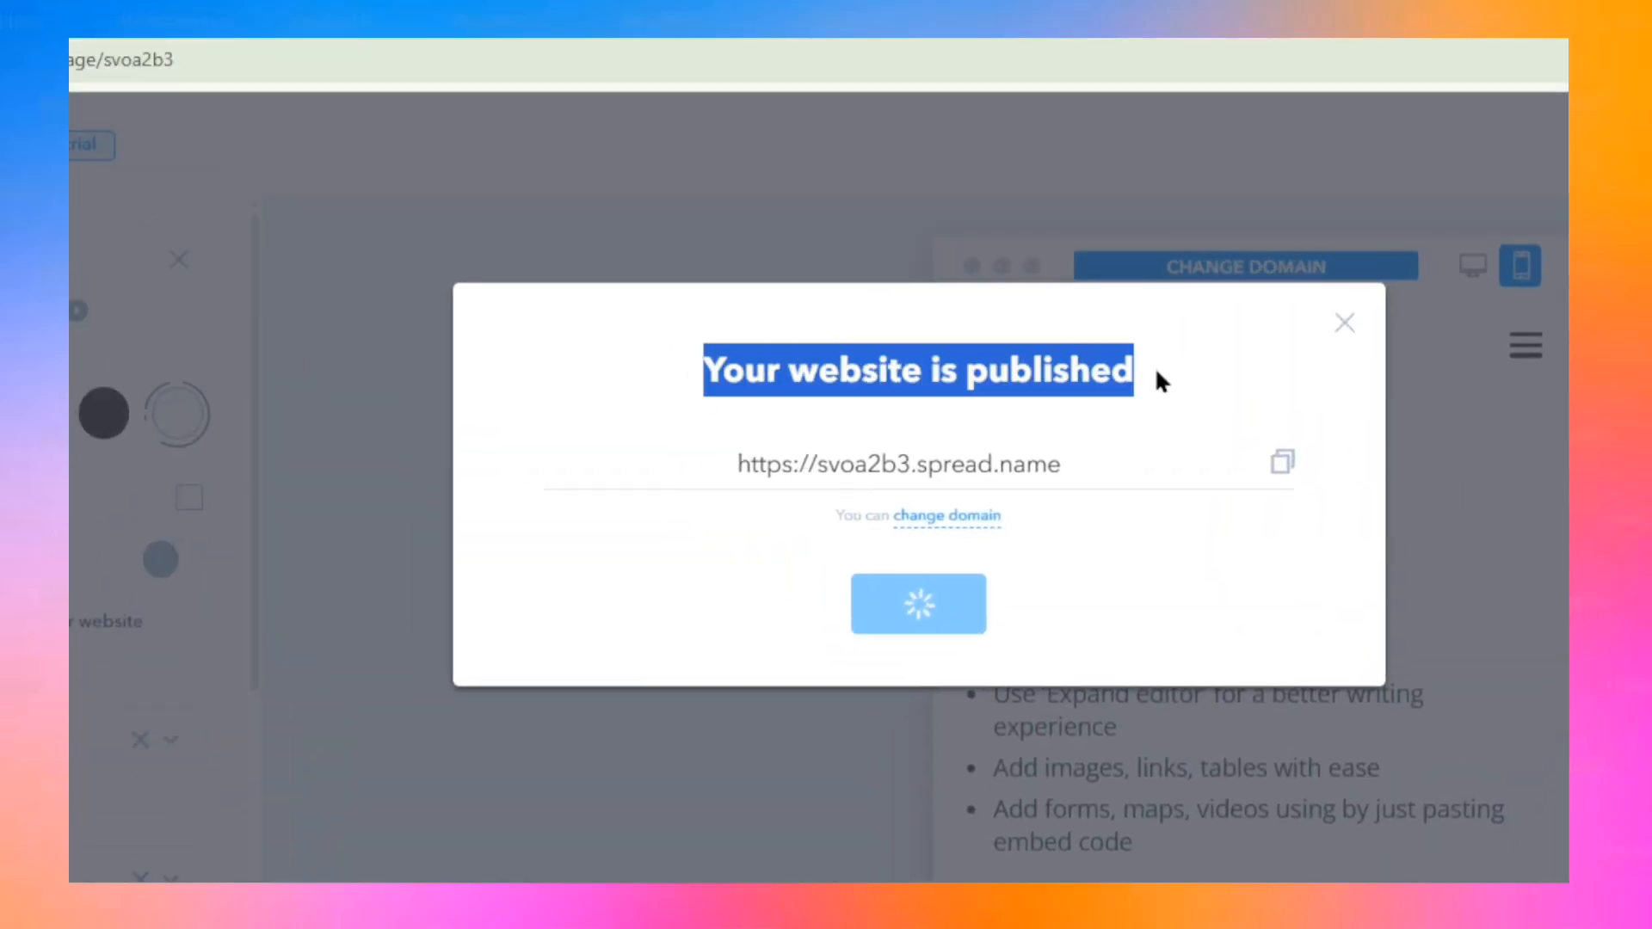
{"action": "left_click_drag", "start_coordinate": [1124, 481], "coordinate": [741, 487]}
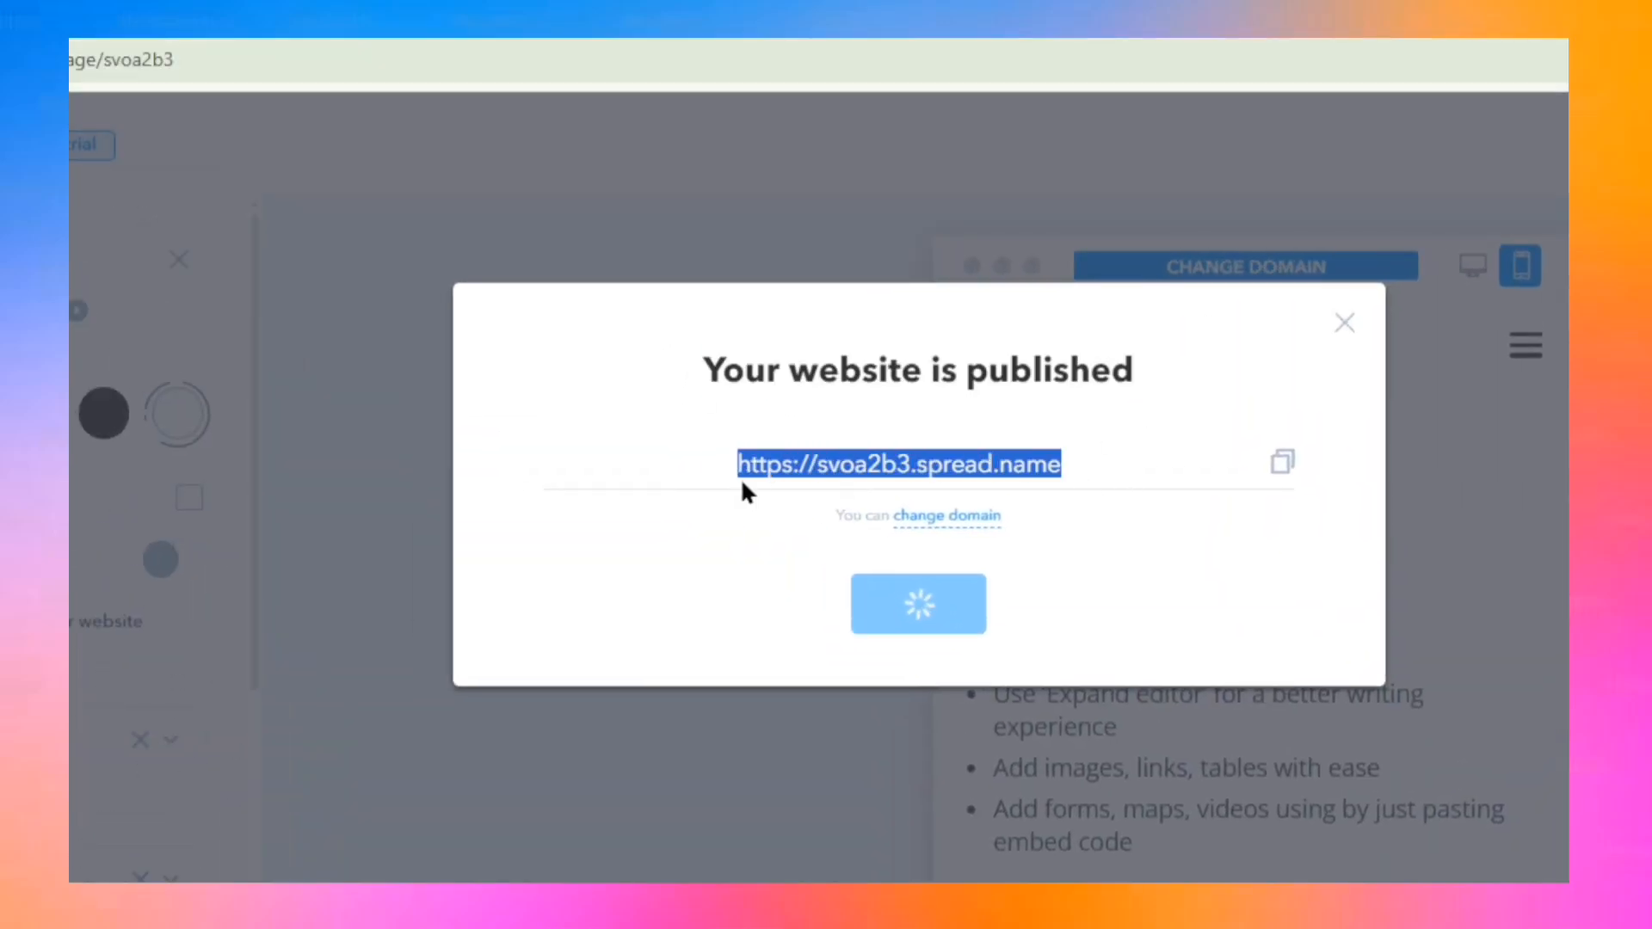
Step: Open the domain settings from the publish confirmation, then view the trial's billing plans and compare Business and Starter
{"action": "left_click", "coordinate": [959, 527]}
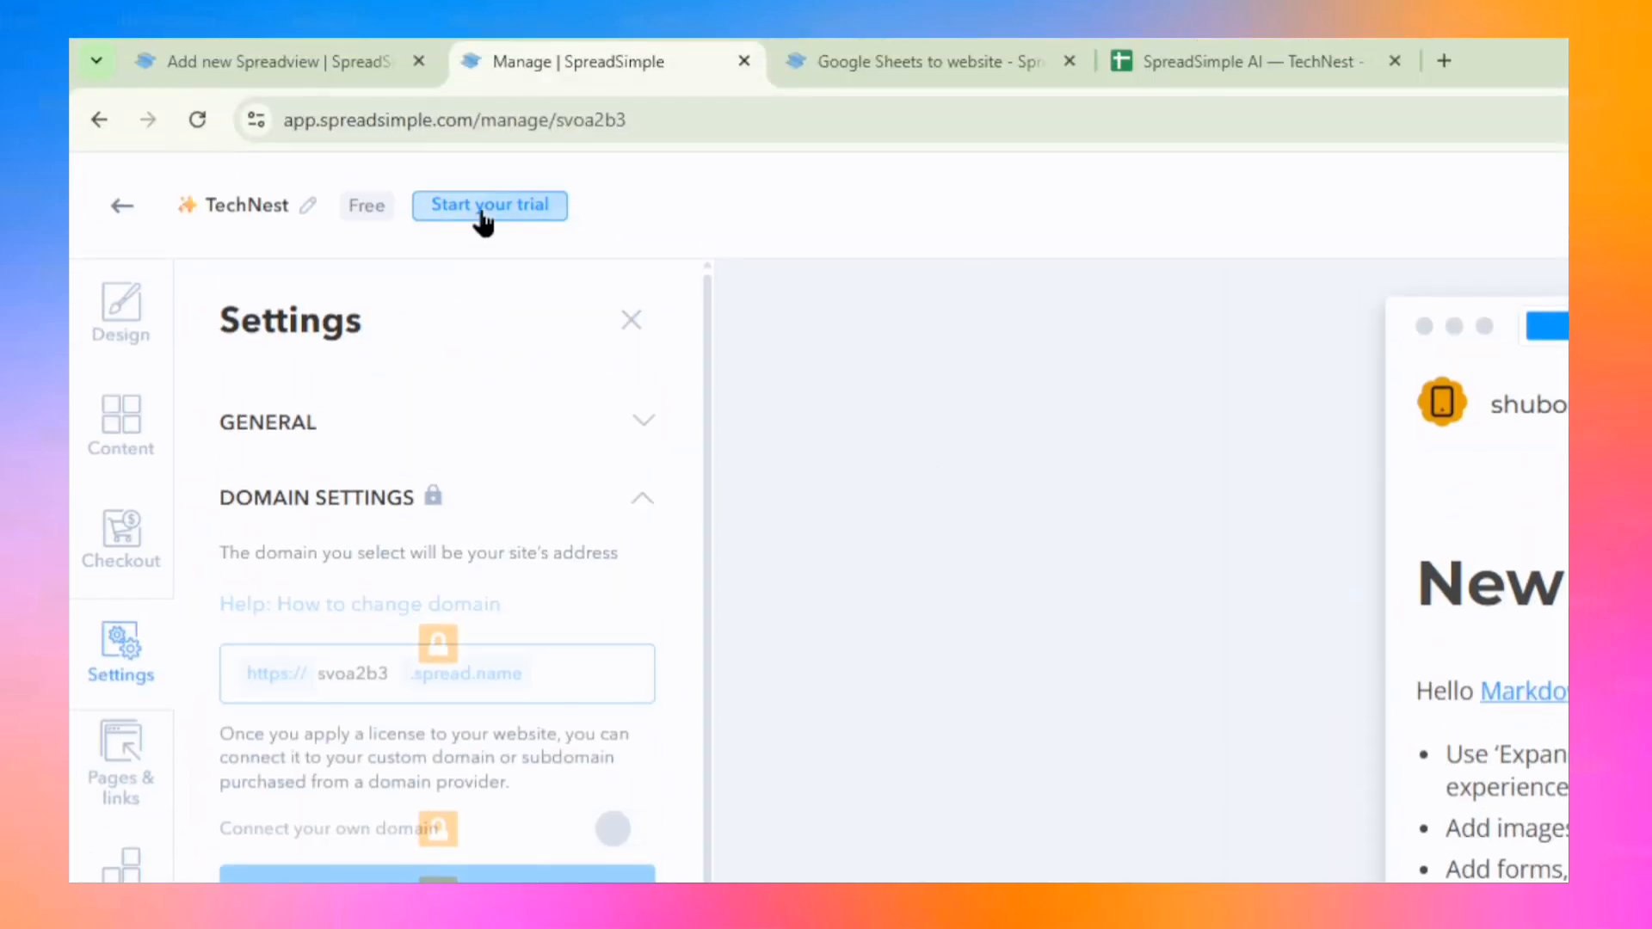
{"action": "left_click", "coordinate": [483, 215]}
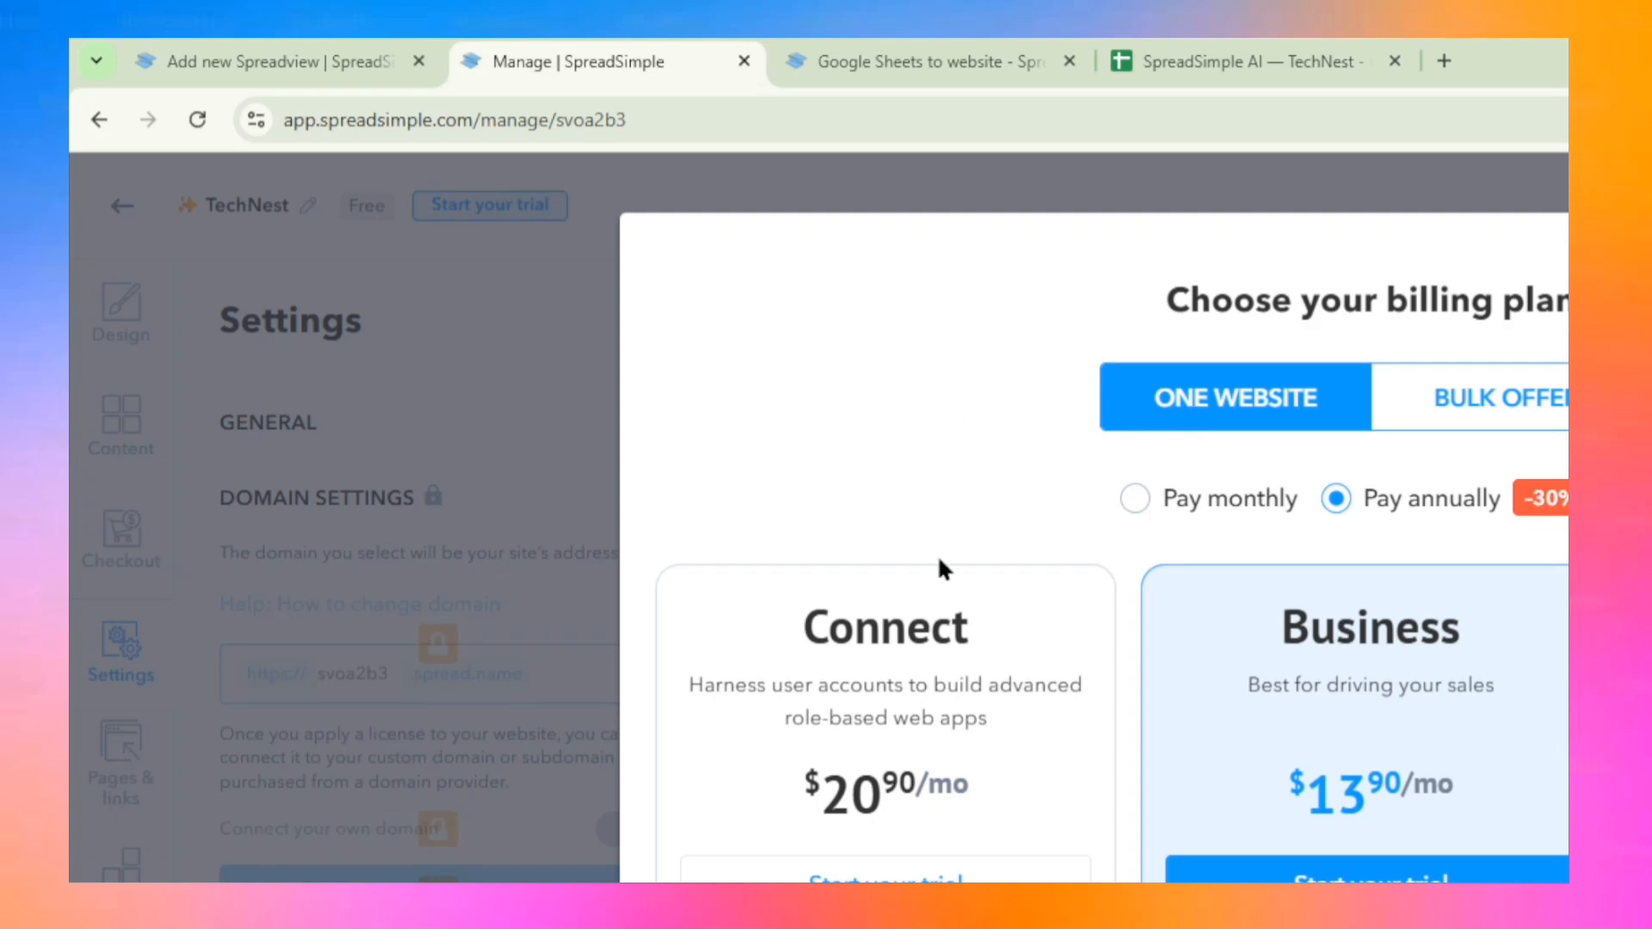
{"action": "left_click_drag", "start_coordinate": [1271, 637], "coordinate": [1463, 635]}
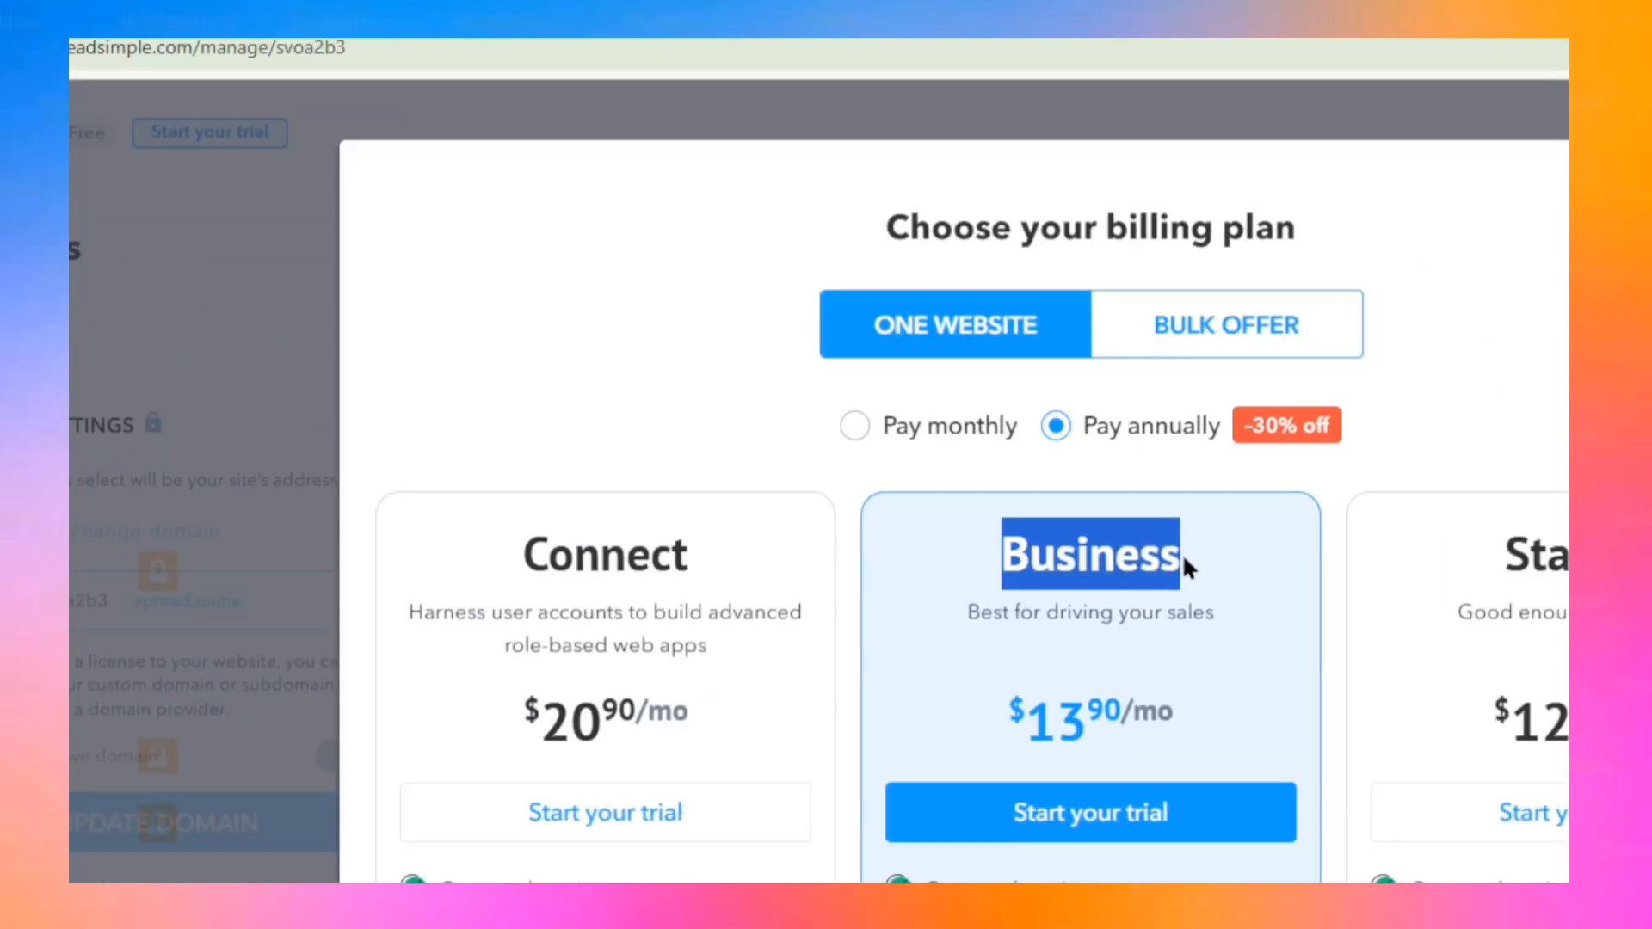
{"action": "left_click_drag", "start_coordinate": [714, 452], "coordinate": [843, 472]}
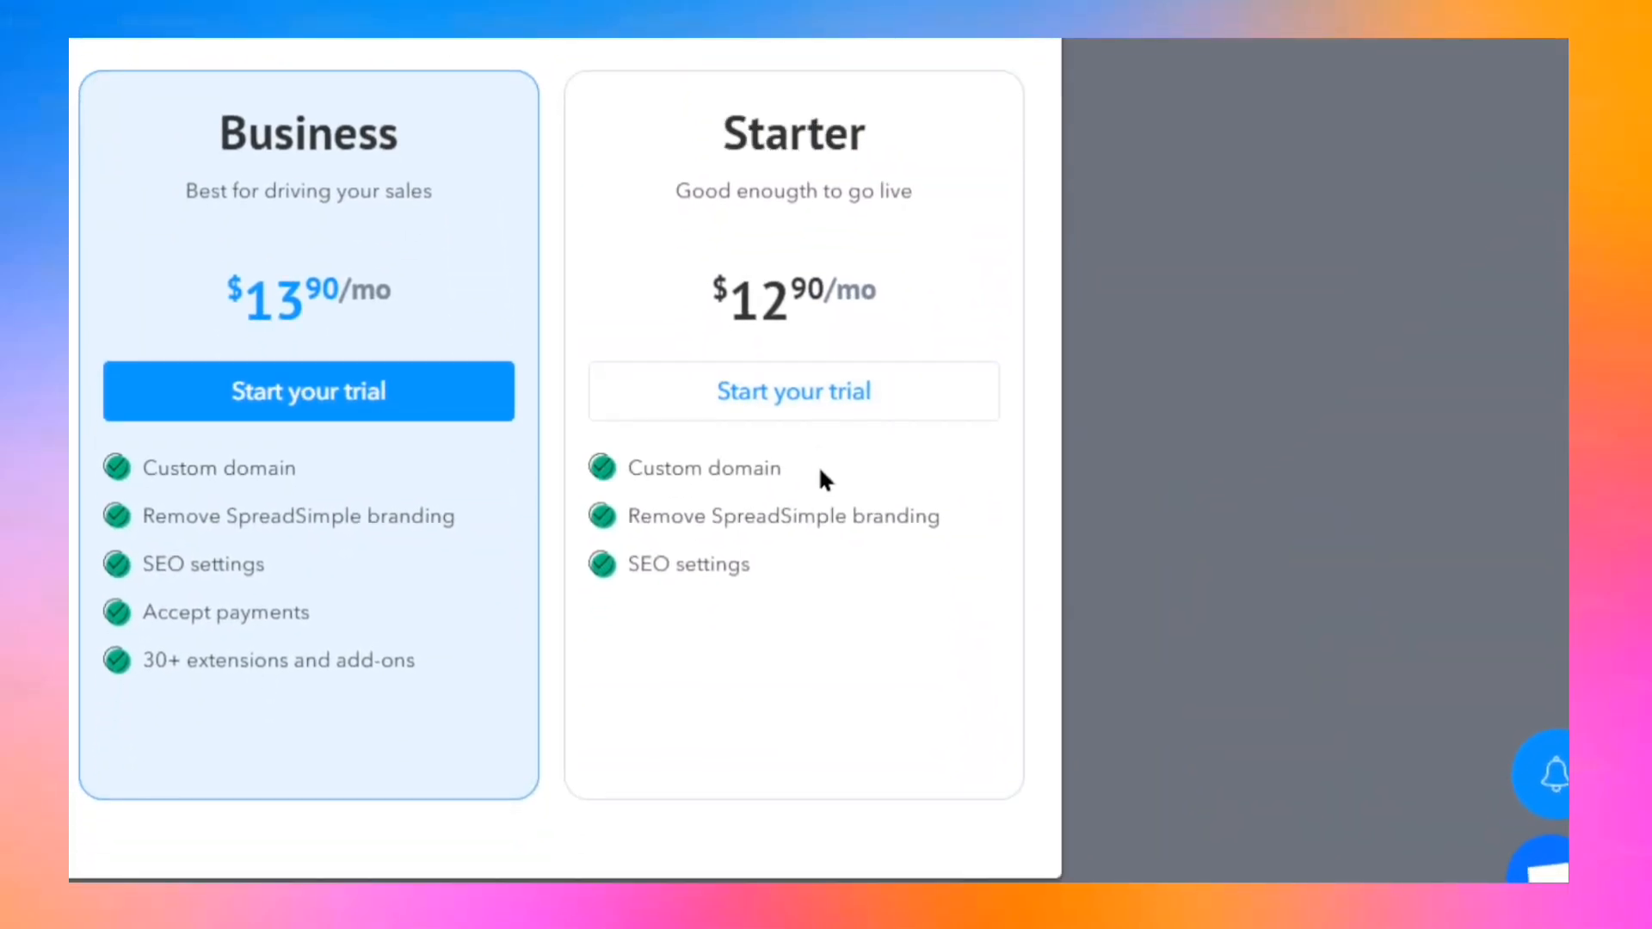
{"action": "left_click_drag", "start_coordinate": [811, 529], "coordinate": [646, 506]}
Step: Start the Starter annual plan's trial checkout, fill in the required postcode and choose PayPal as the payment method
{"action": "left_click", "coordinate": [672, 452]}
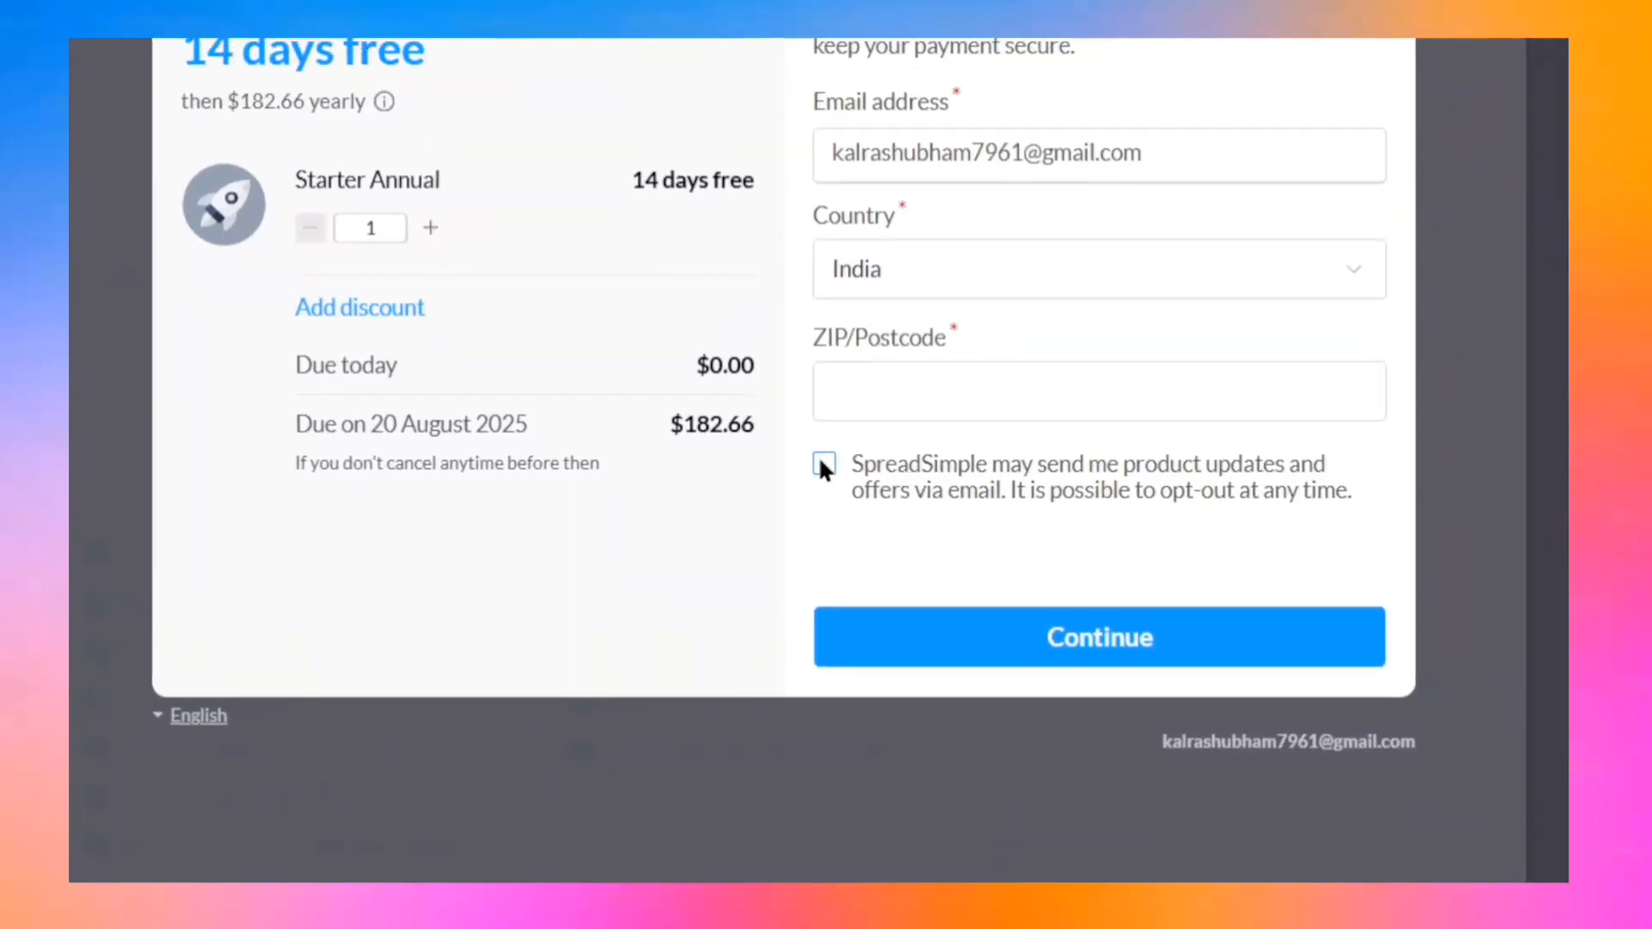
{"action": "left_click", "coordinate": [1044, 637]}
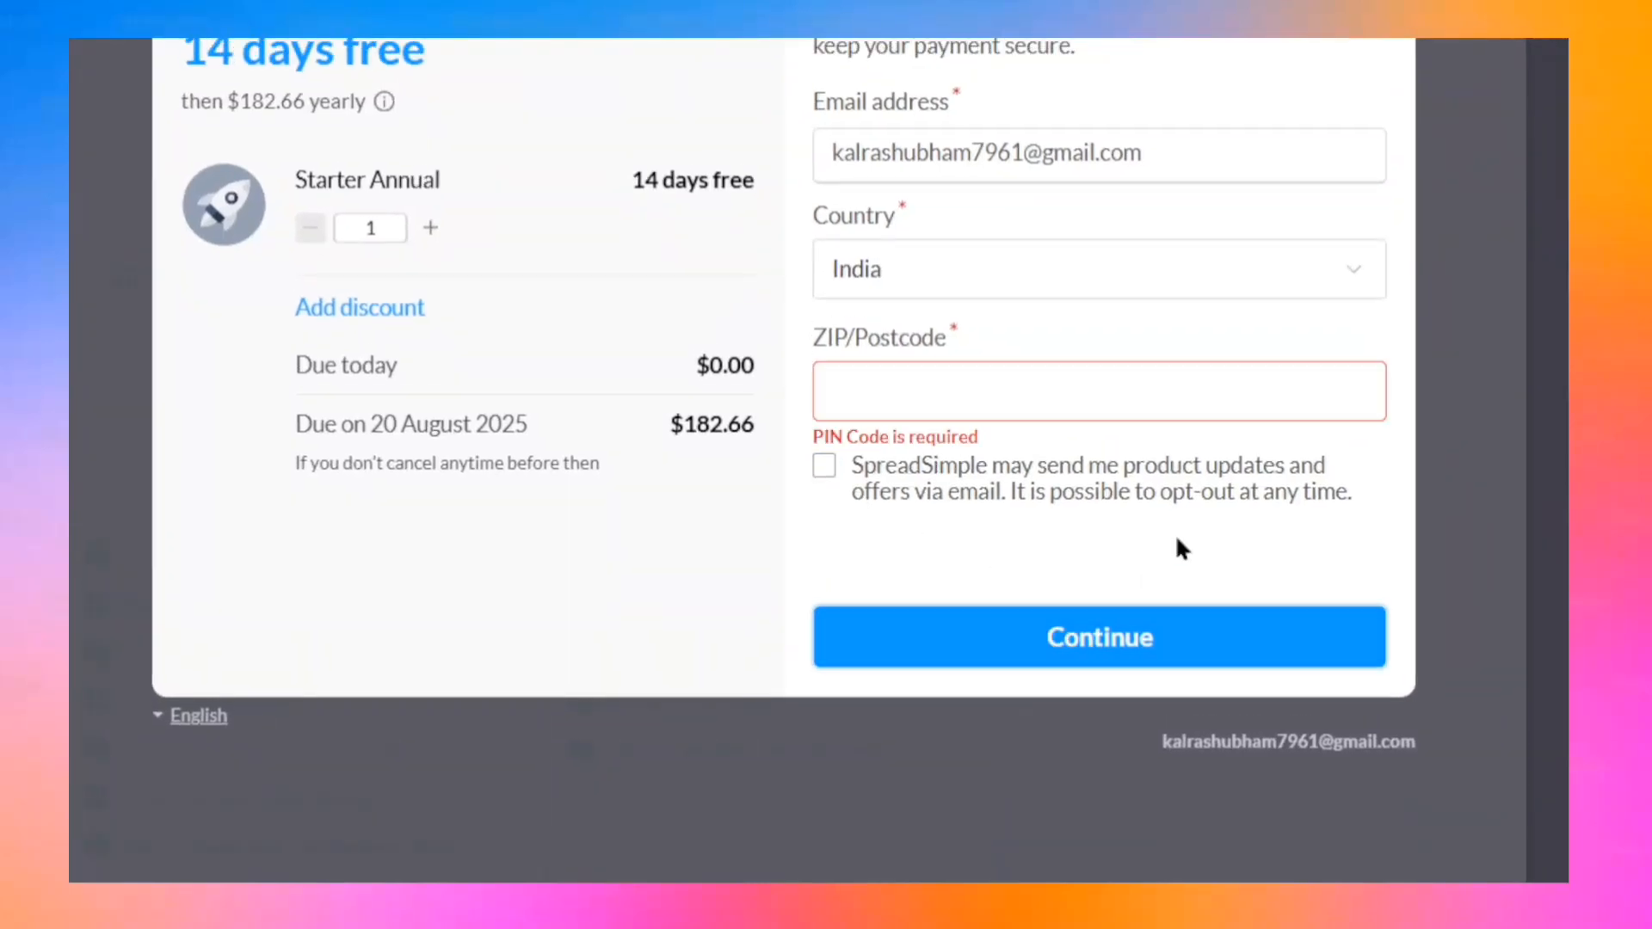
{"action": "left_click", "coordinate": [1025, 404]}
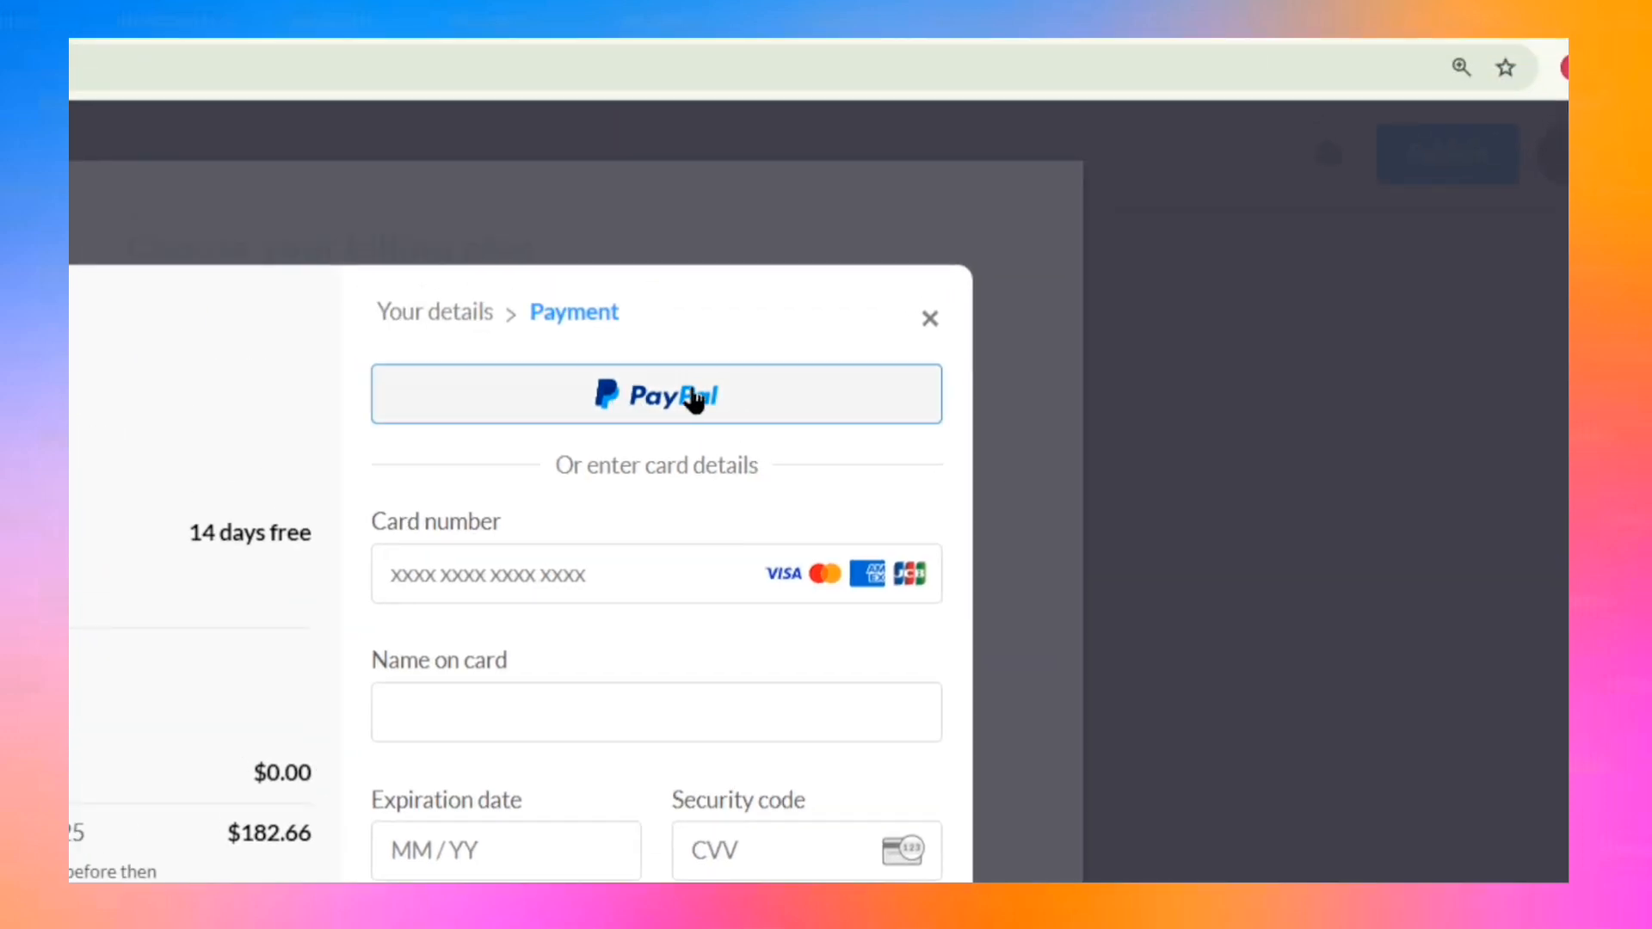
{"action": "left_click", "coordinate": [666, 378]}
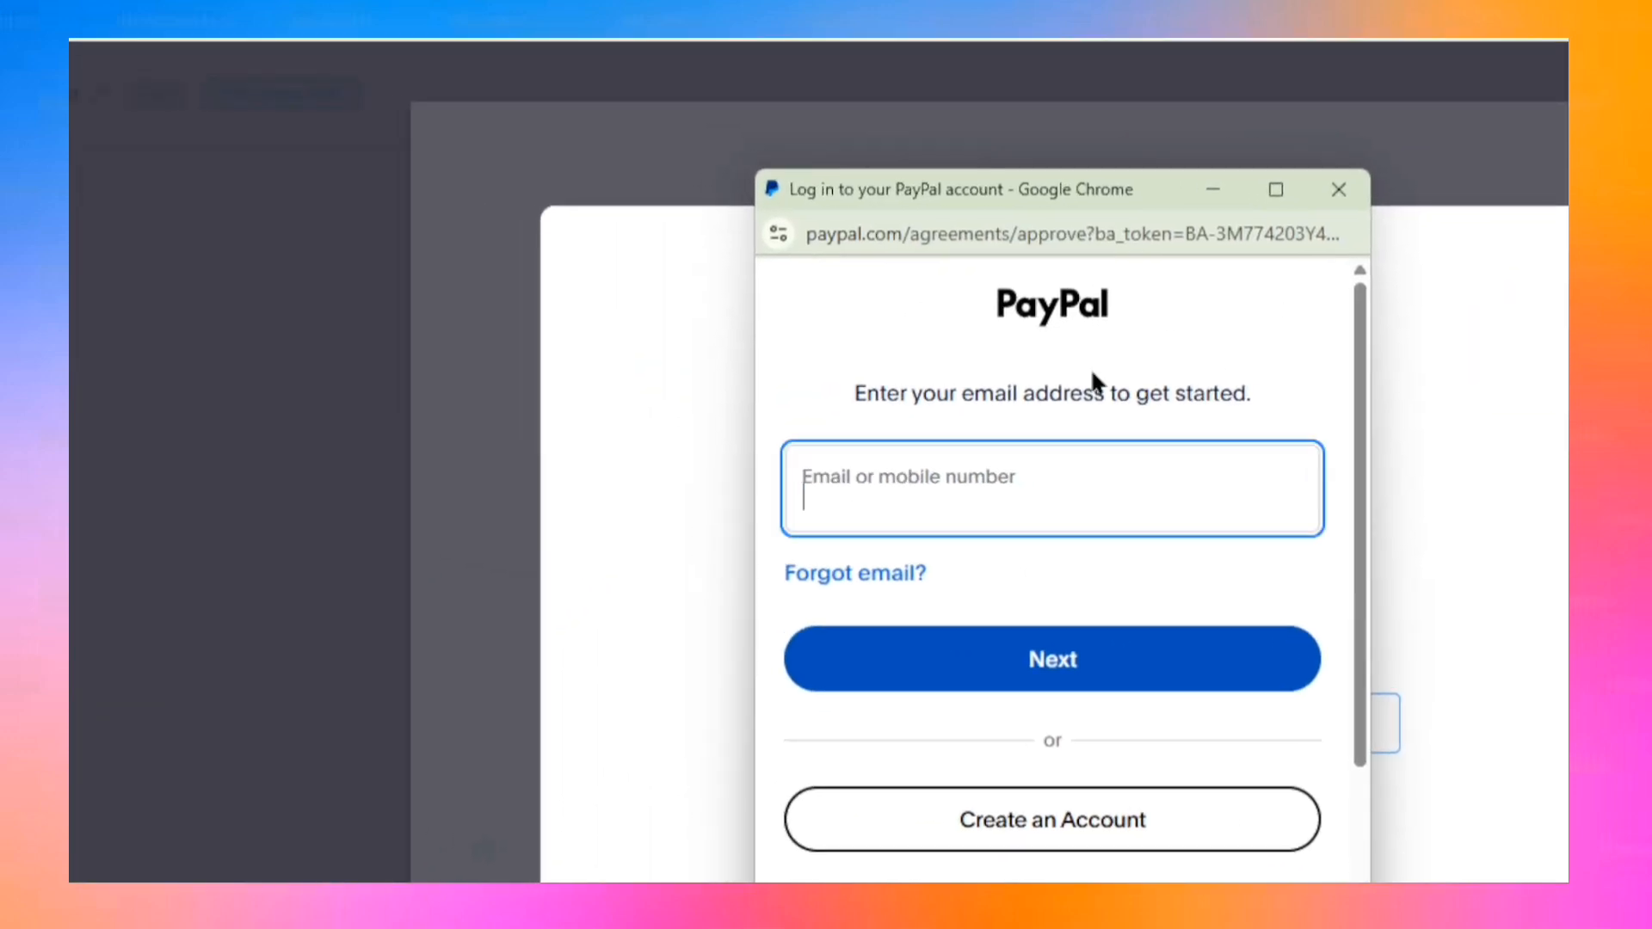
Step: Dismiss the PayPal login window, cancel the payment and close the billing plan selection
{"action": "left_click", "coordinate": [1214, 201]}
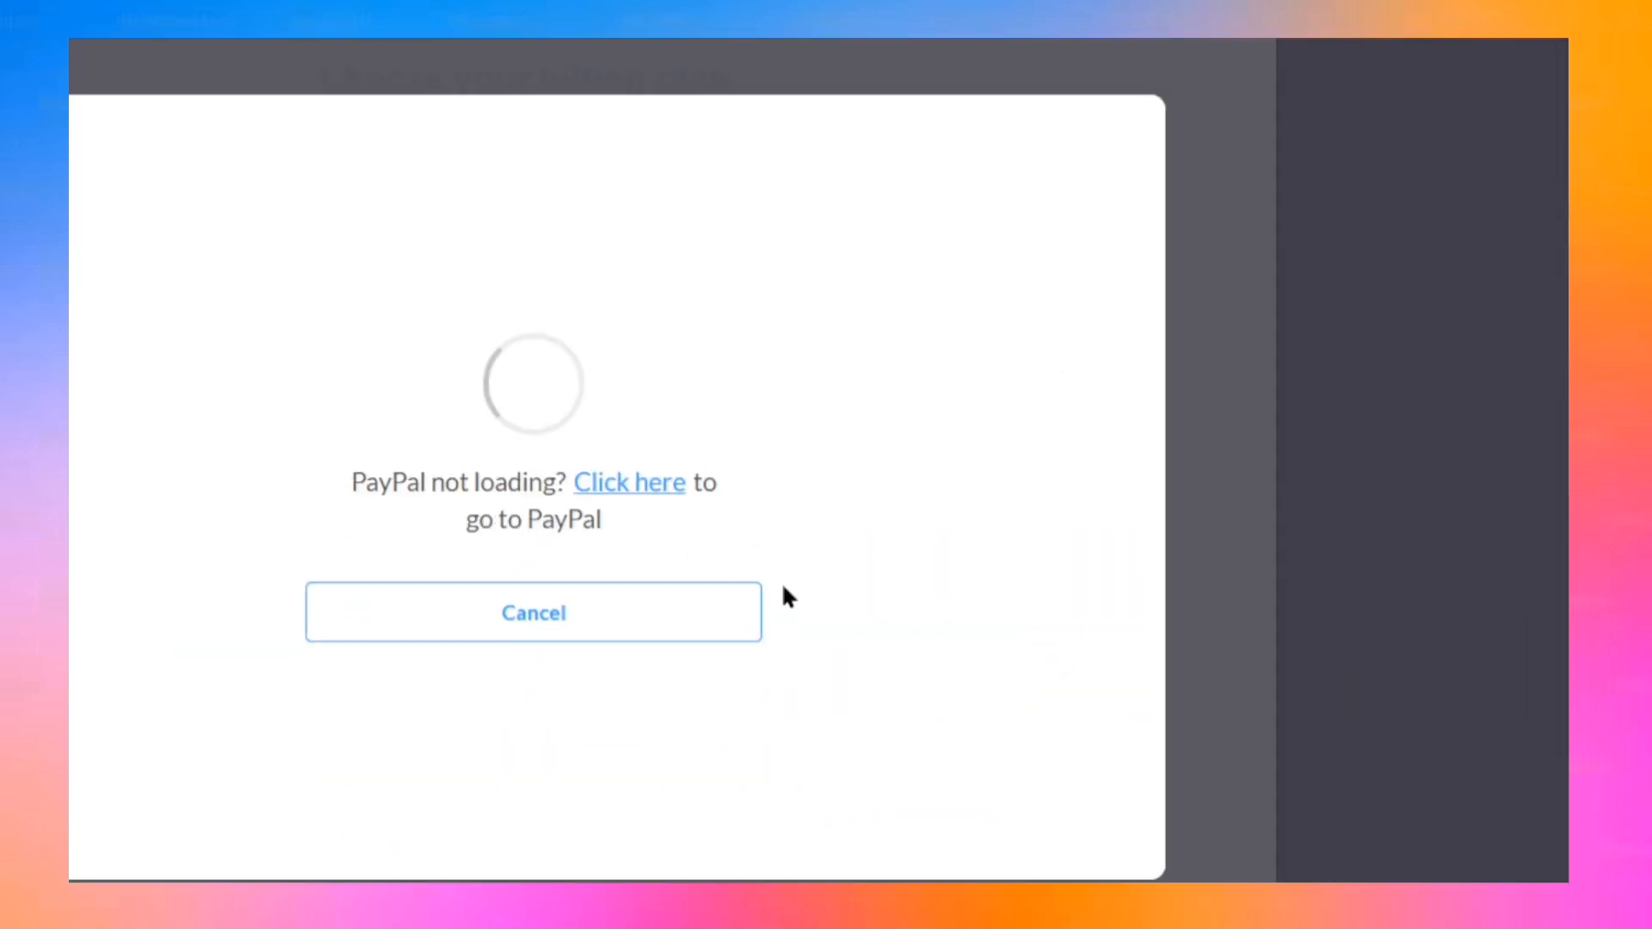
{"action": "left_click", "coordinate": [1209, 724]}
{"action": "left_click", "coordinate": [854, 370]}
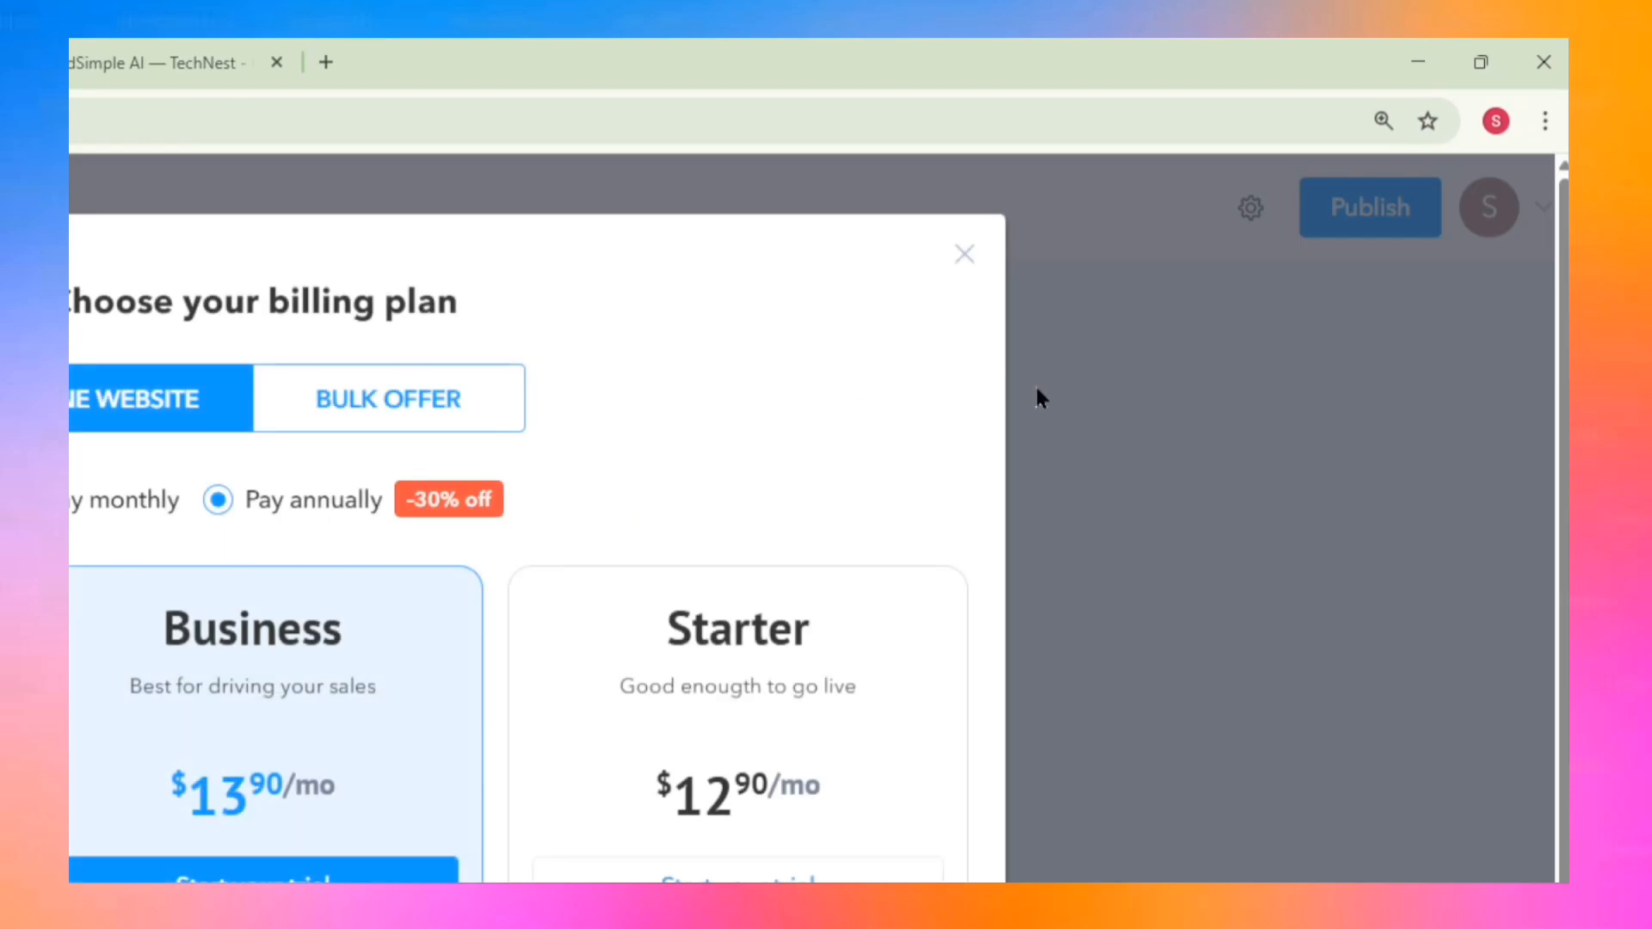
{"action": "left_click", "coordinate": [1035, 386]}
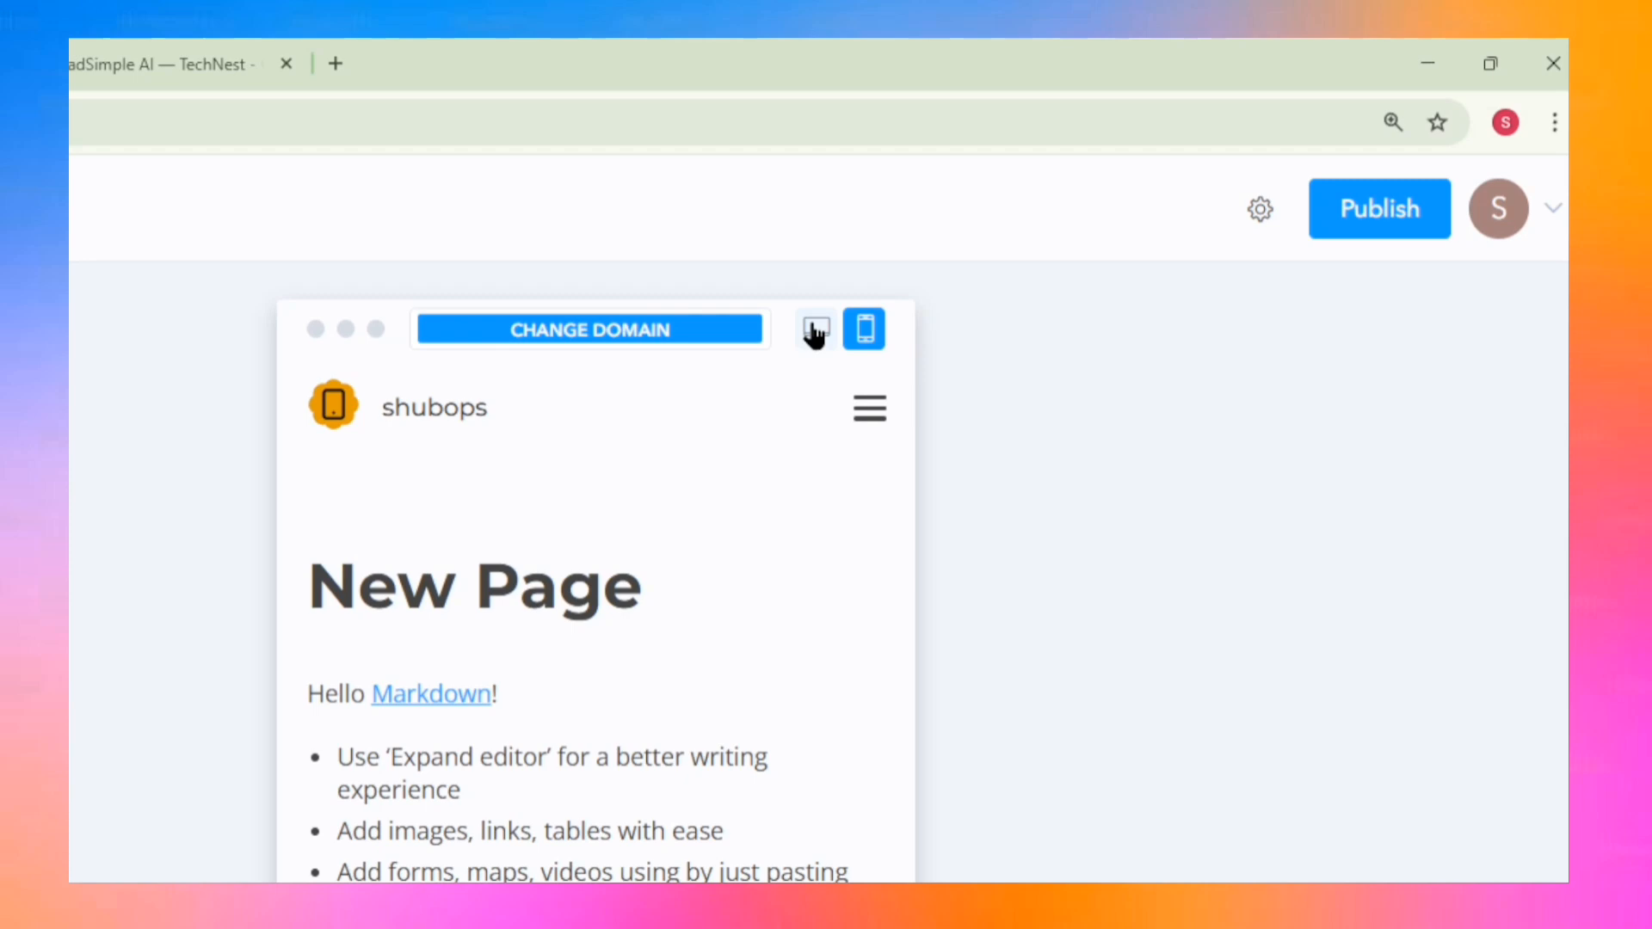
Step: Publish the website again from the desktop preview and open the live site in a new browser tab
{"action": "left_click", "coordinate": [815, 332]}
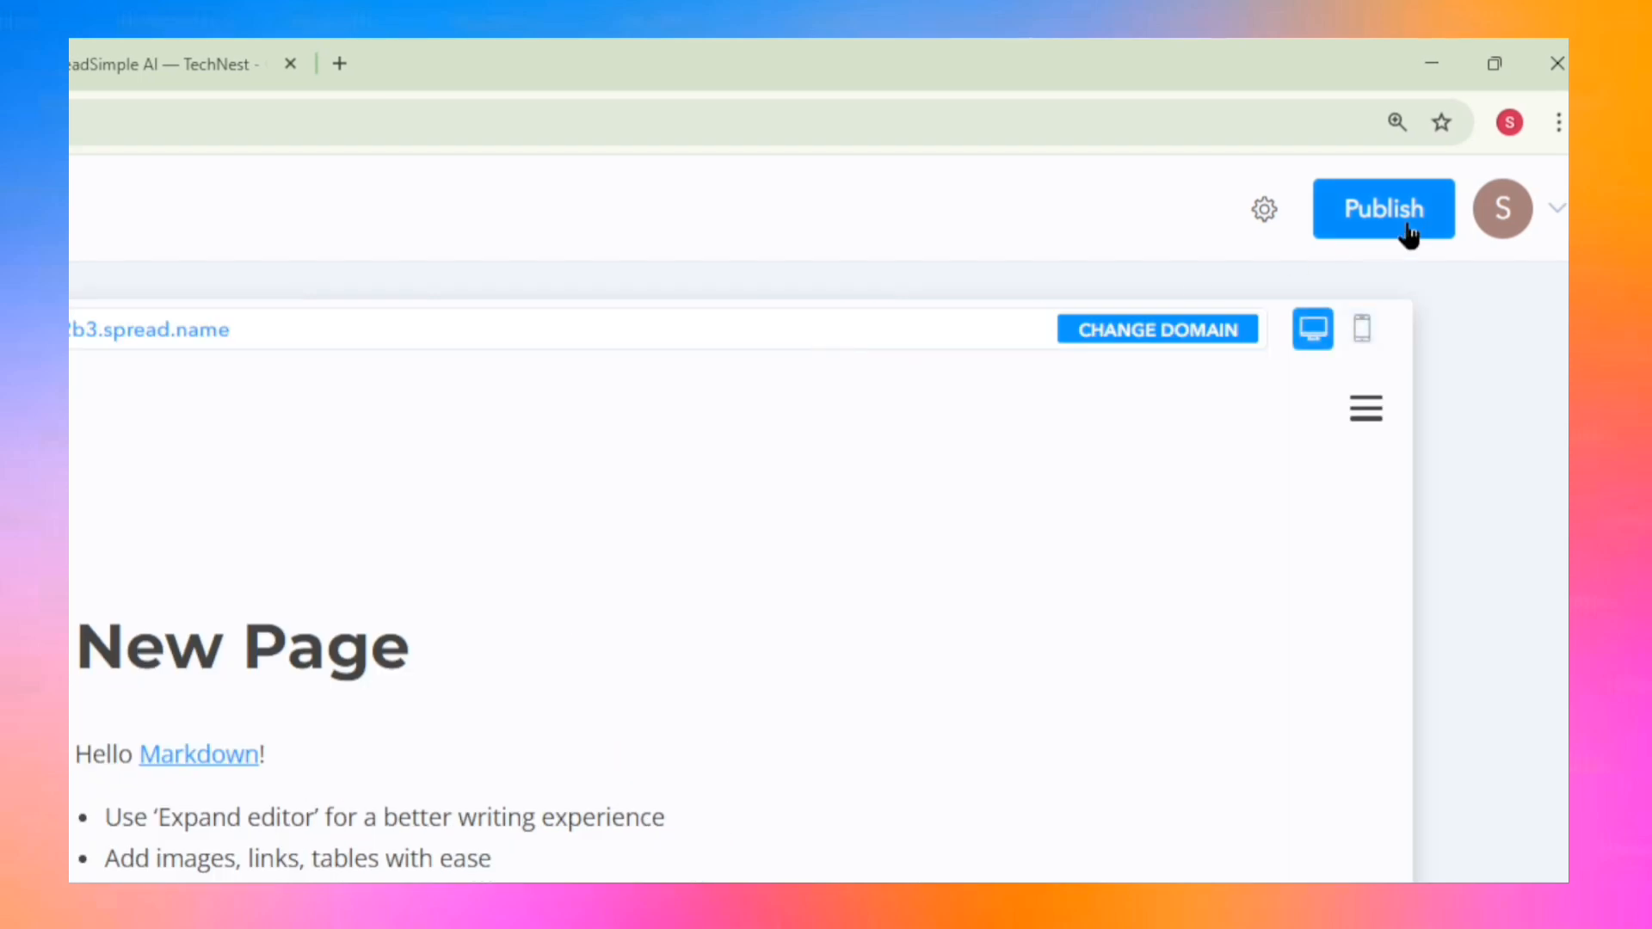
{"action": "left_click", "coordinate": [1403, 225]}
{"action": "left_click", "coordinate": [631, 525]}
{"action": "left_click", "coordinate": [340, 63]}
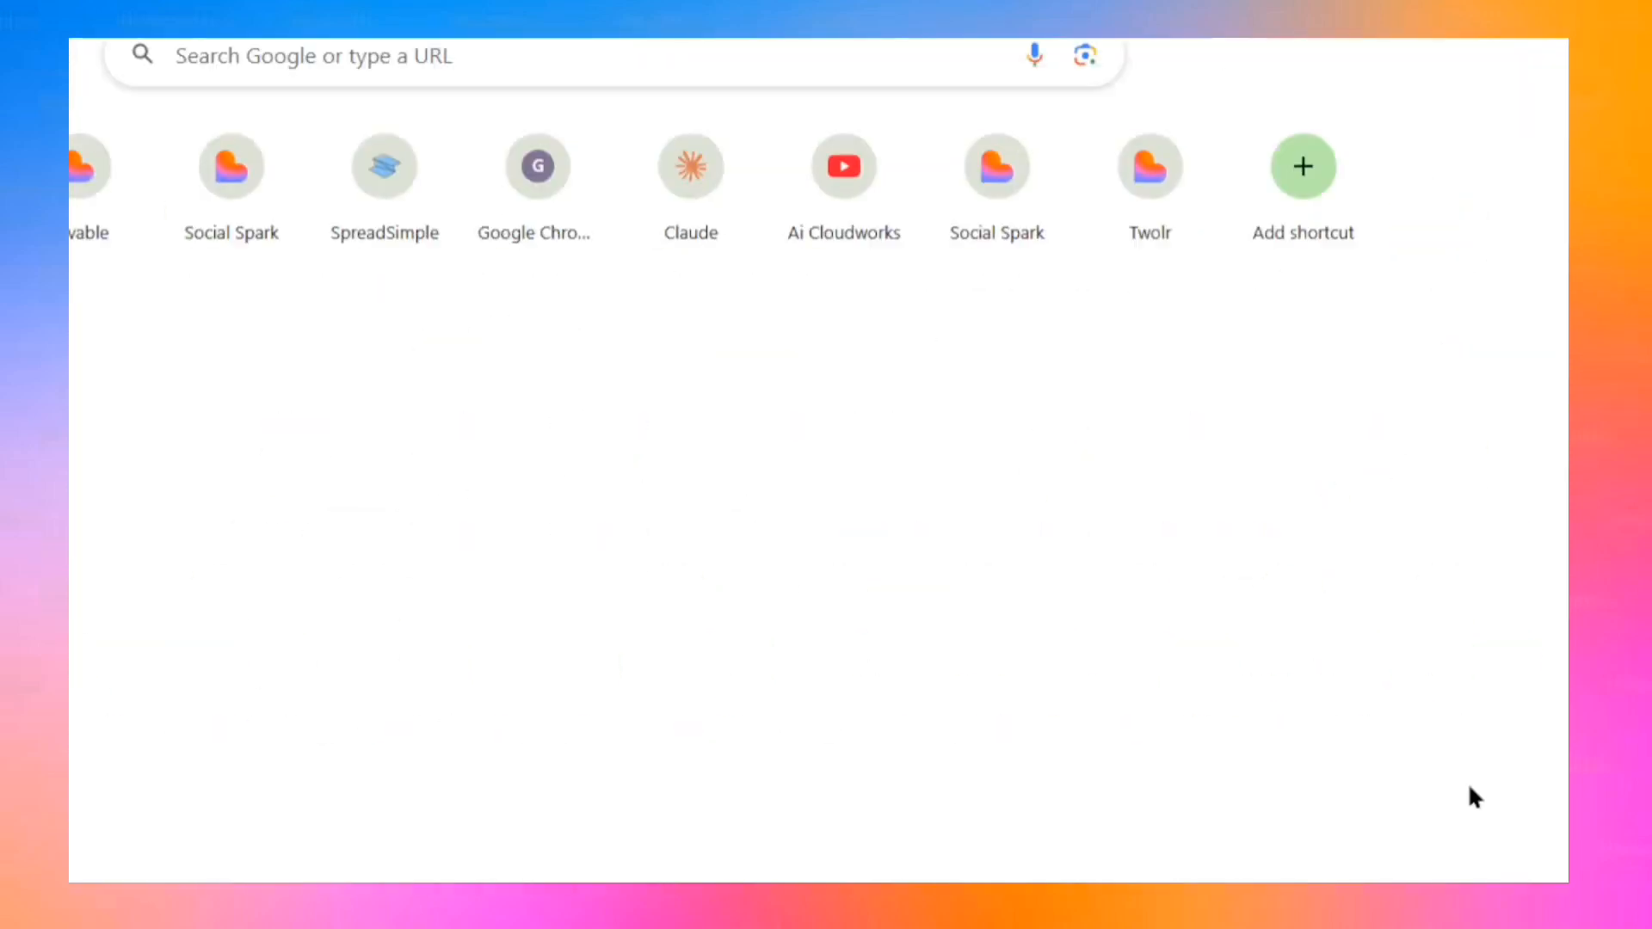
{"action": "left_click", "coordinate": [822, 852]}
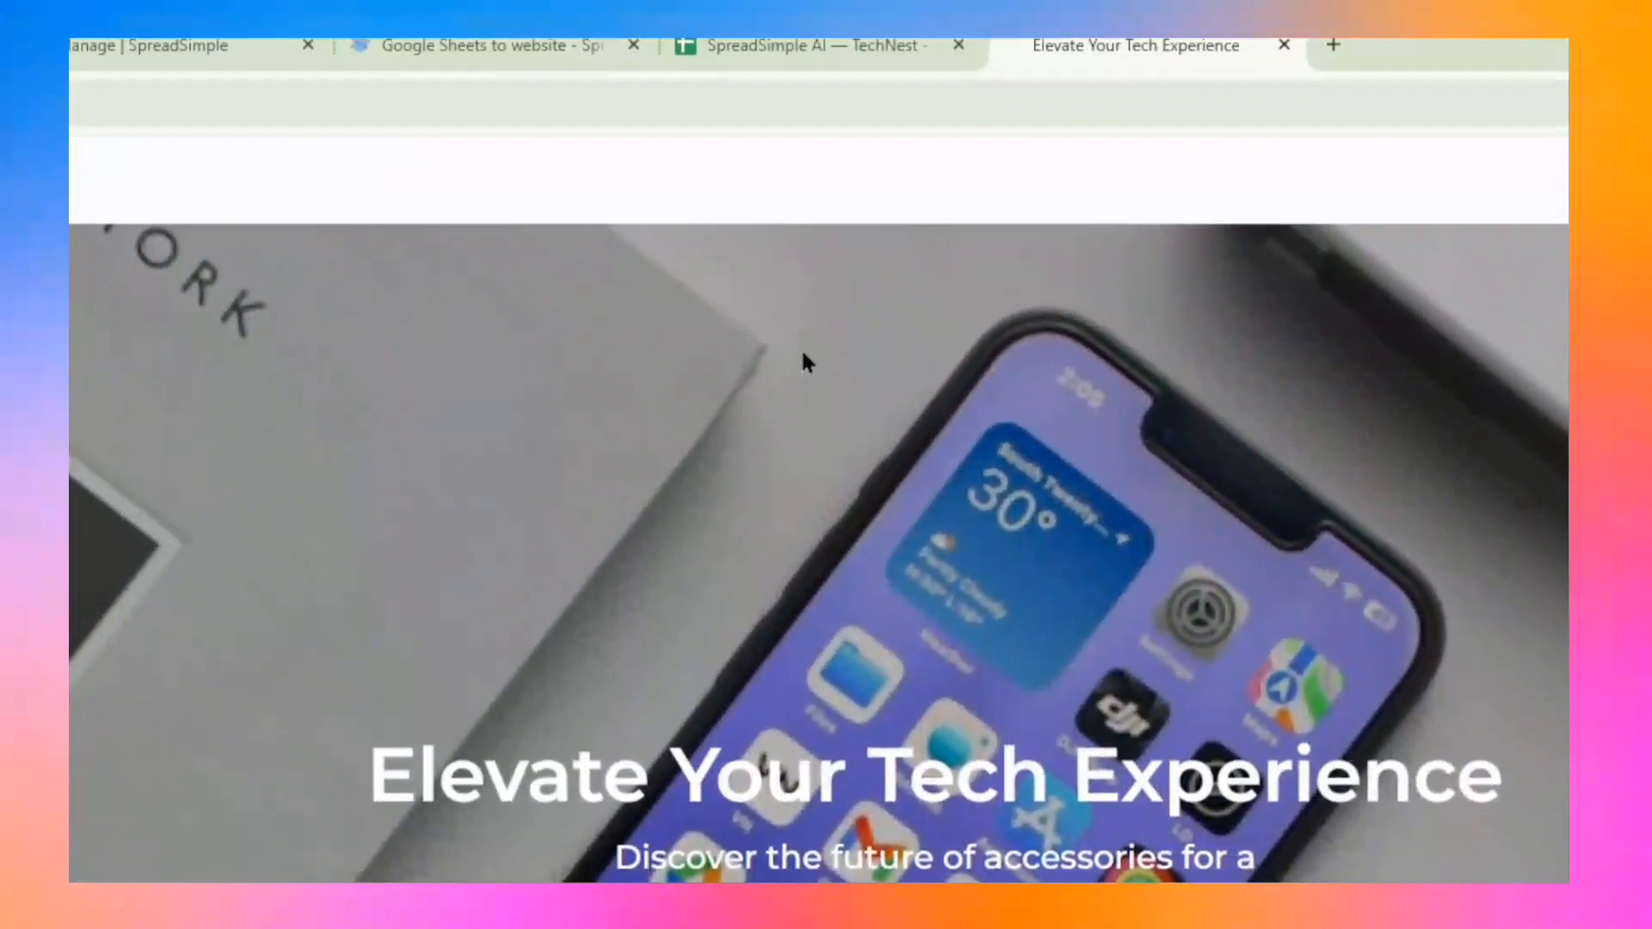
Step: Look over the live storefront's introduction, filters and product cards
{"action": "scroll", "coordinate": [730, 223], "scroll_direction": "down", "scroll_amount": 8}
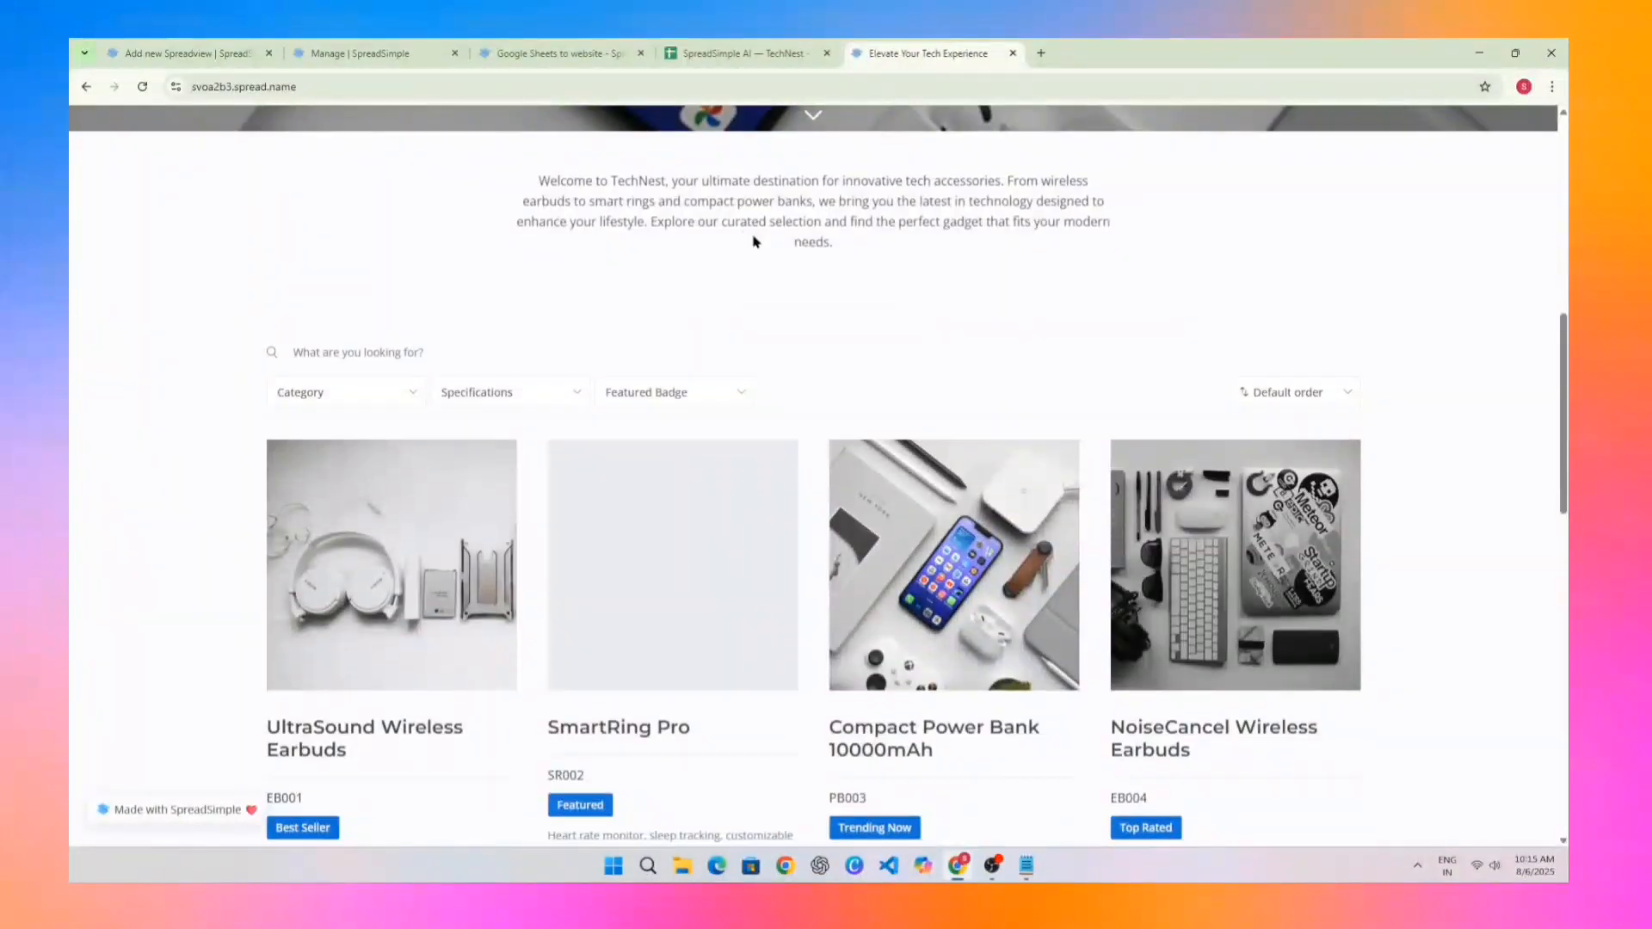
{"action": "scroll", "coordinate": [1403, 264], "scroll_direction": "down", "scroll_amount": 3}
{"action": "scroll", "coordinate": [183, 393], "scroll_direction": "up", "scroll_amount": 2}
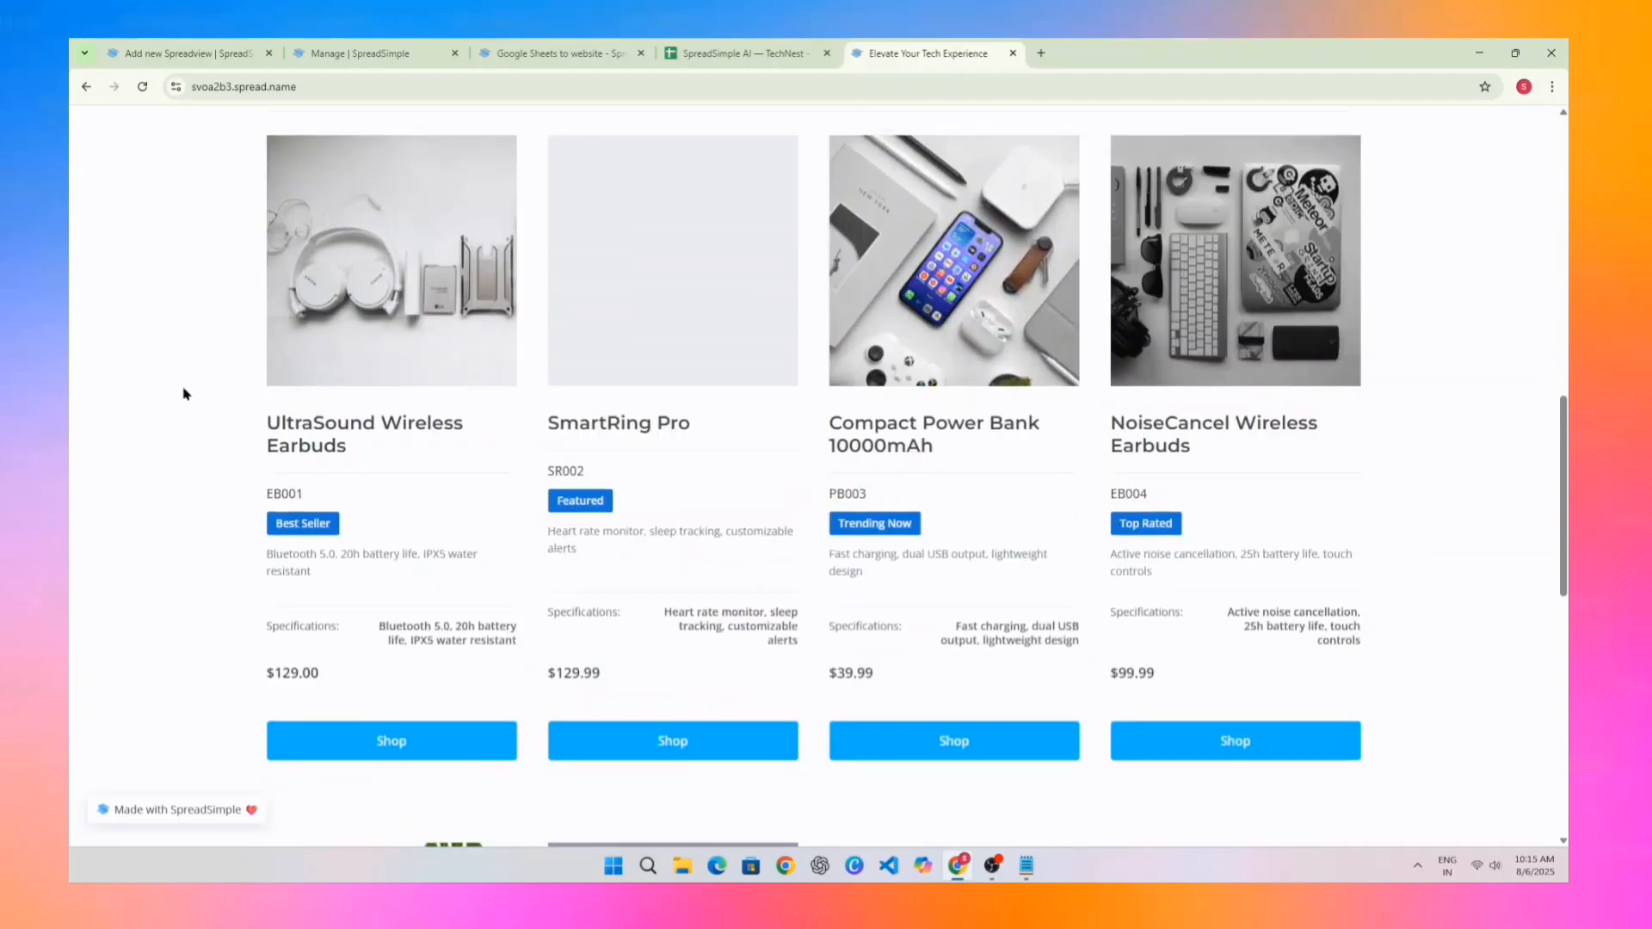
Step: Filter the live store's products by the Featured badge, review the listing and clear the filter
{"action": "left_click", "coordinate": [580, 501]}
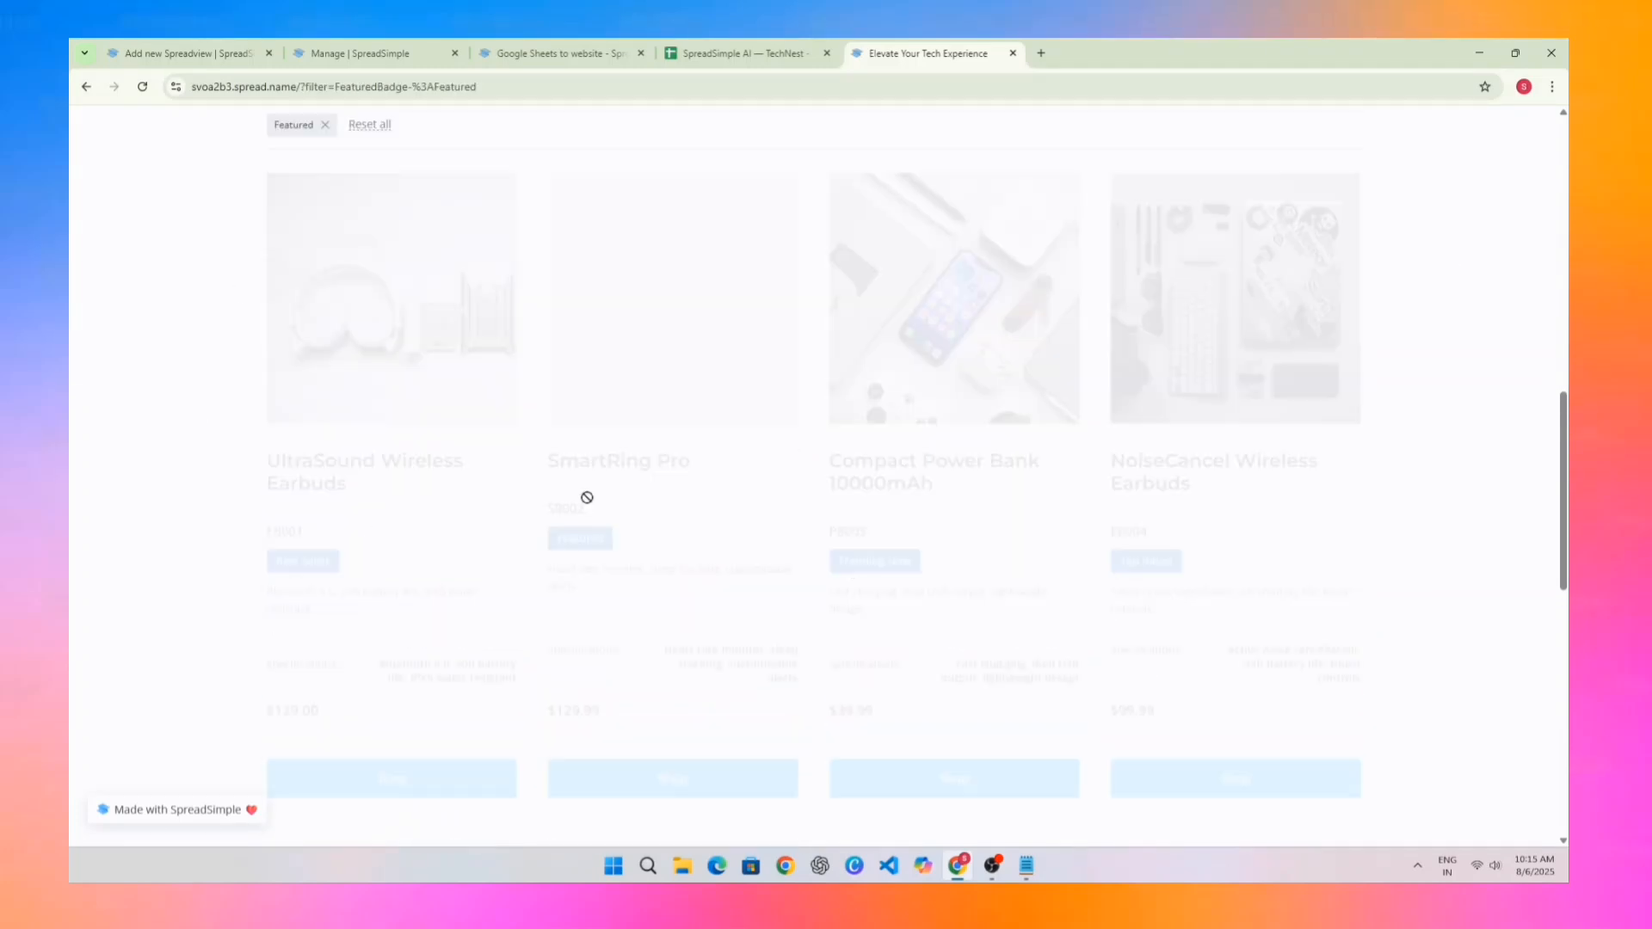
{"action": "scroll", "coordinate": [675, 560], "scroll_direction": "down", "scroll_amount": 4}
{"action": "scroll", "coordinate": [677, 562], "scroll_direction": "up", "scroll_amount": 5}
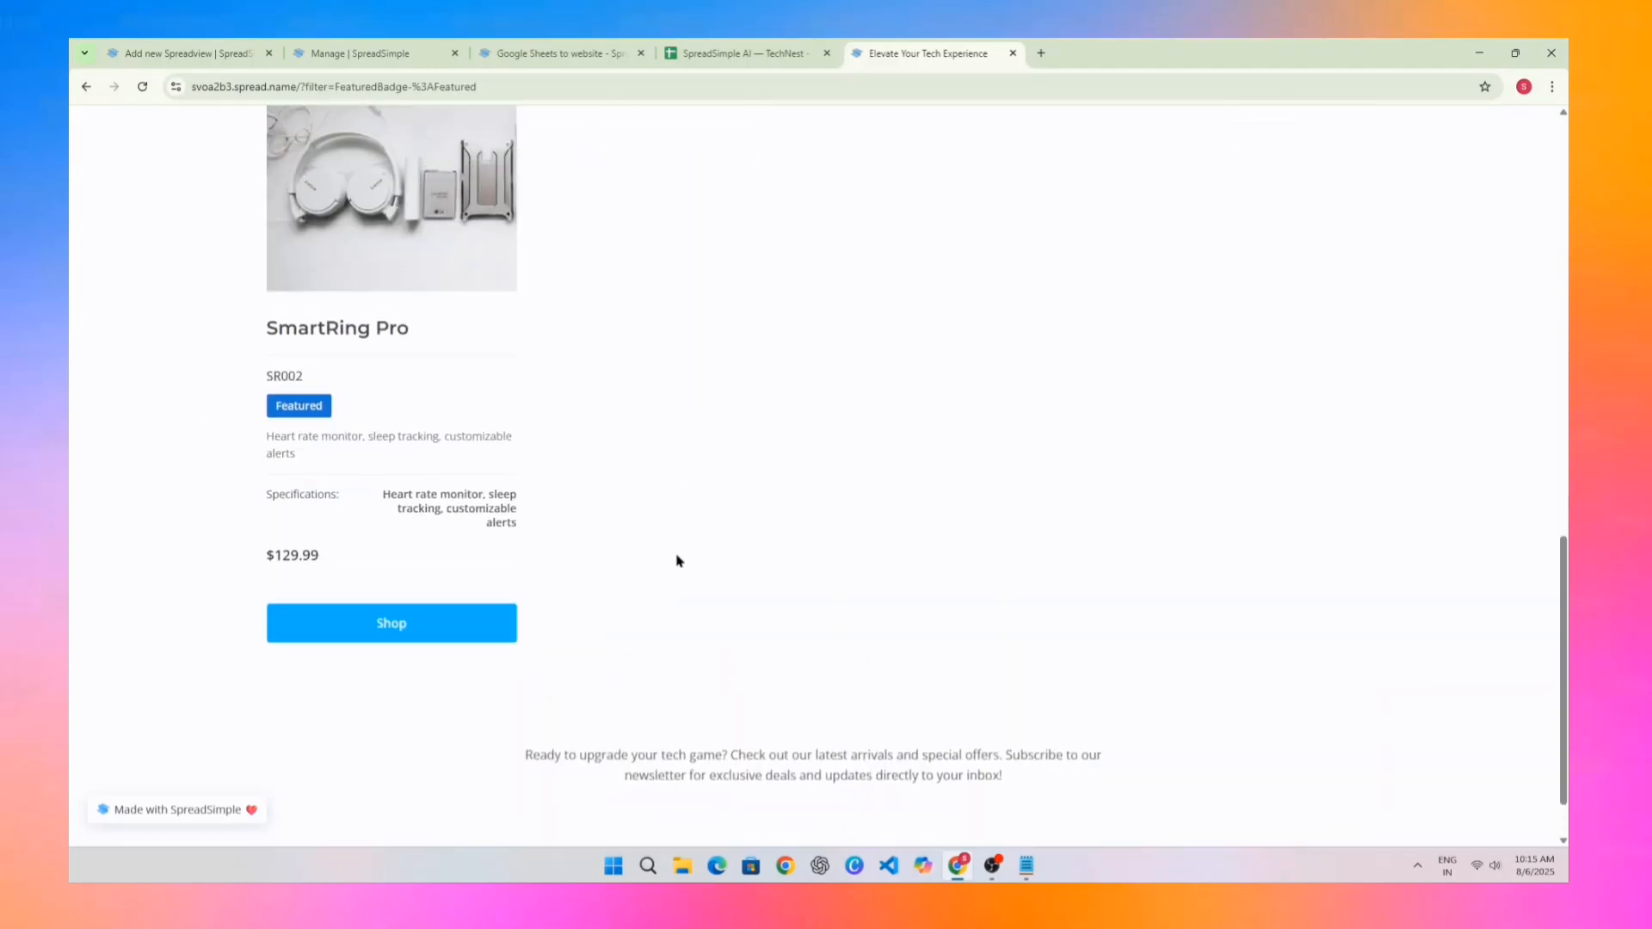
{"action": "scroll", "coordinate": [678, 562], "scroll_direction": "up", "scroll_amount": 3}
{"action": "scroll", "coordinate": [509, 538], "scroll_direction": "down", "scroll_amount": 2}
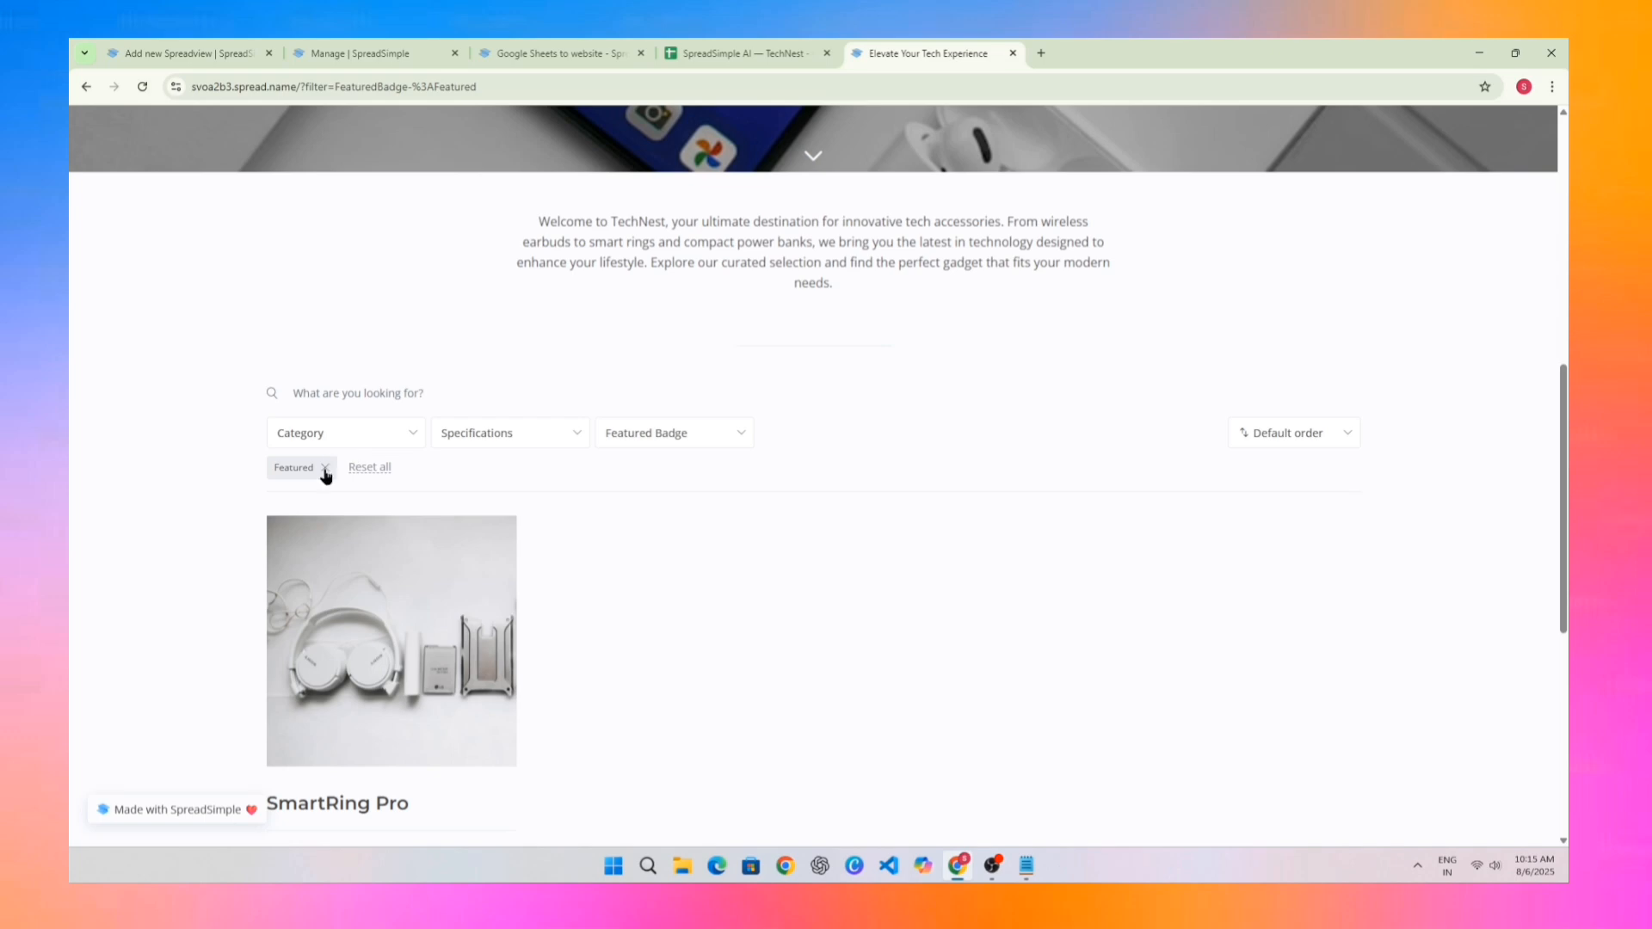
{"action": "left_click", "coordinate": [325, 470]}
Step: Add the Fitness Smart Ring to the cart and view the cart's client data form
{"action": "scroll", "coordinate": [676, 503], "scroll_direction": "down", "scroll_amount": 10}
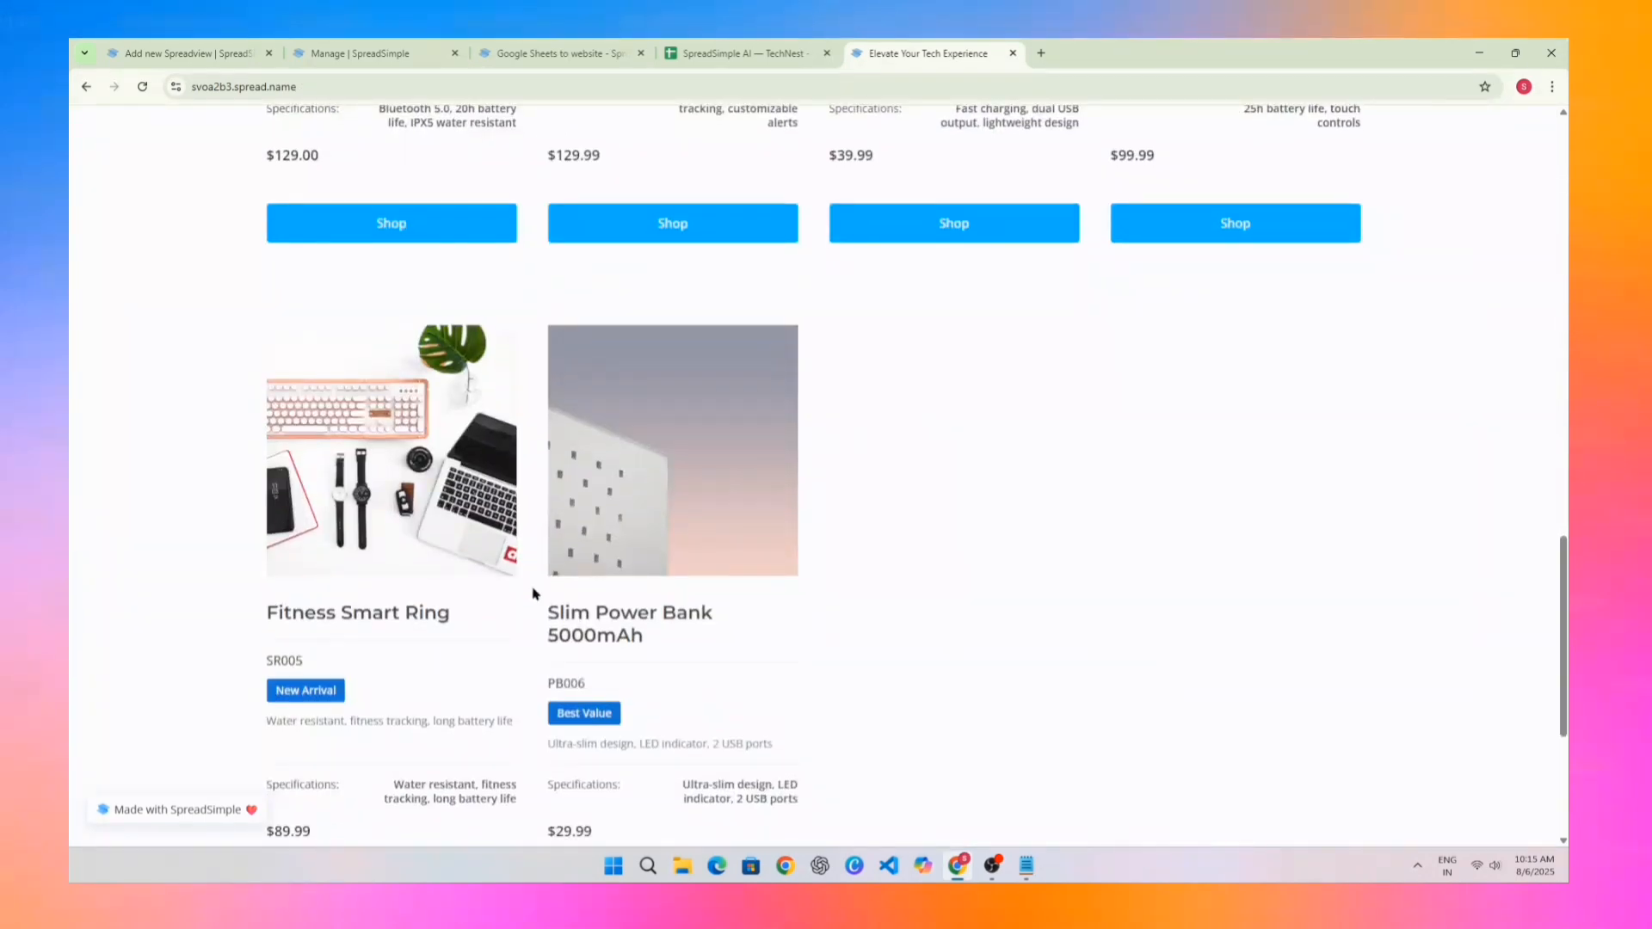
{"action": "scroll", "coordinate": [375, 615], "scroll_direction": "down", "scroll_amount": 3}
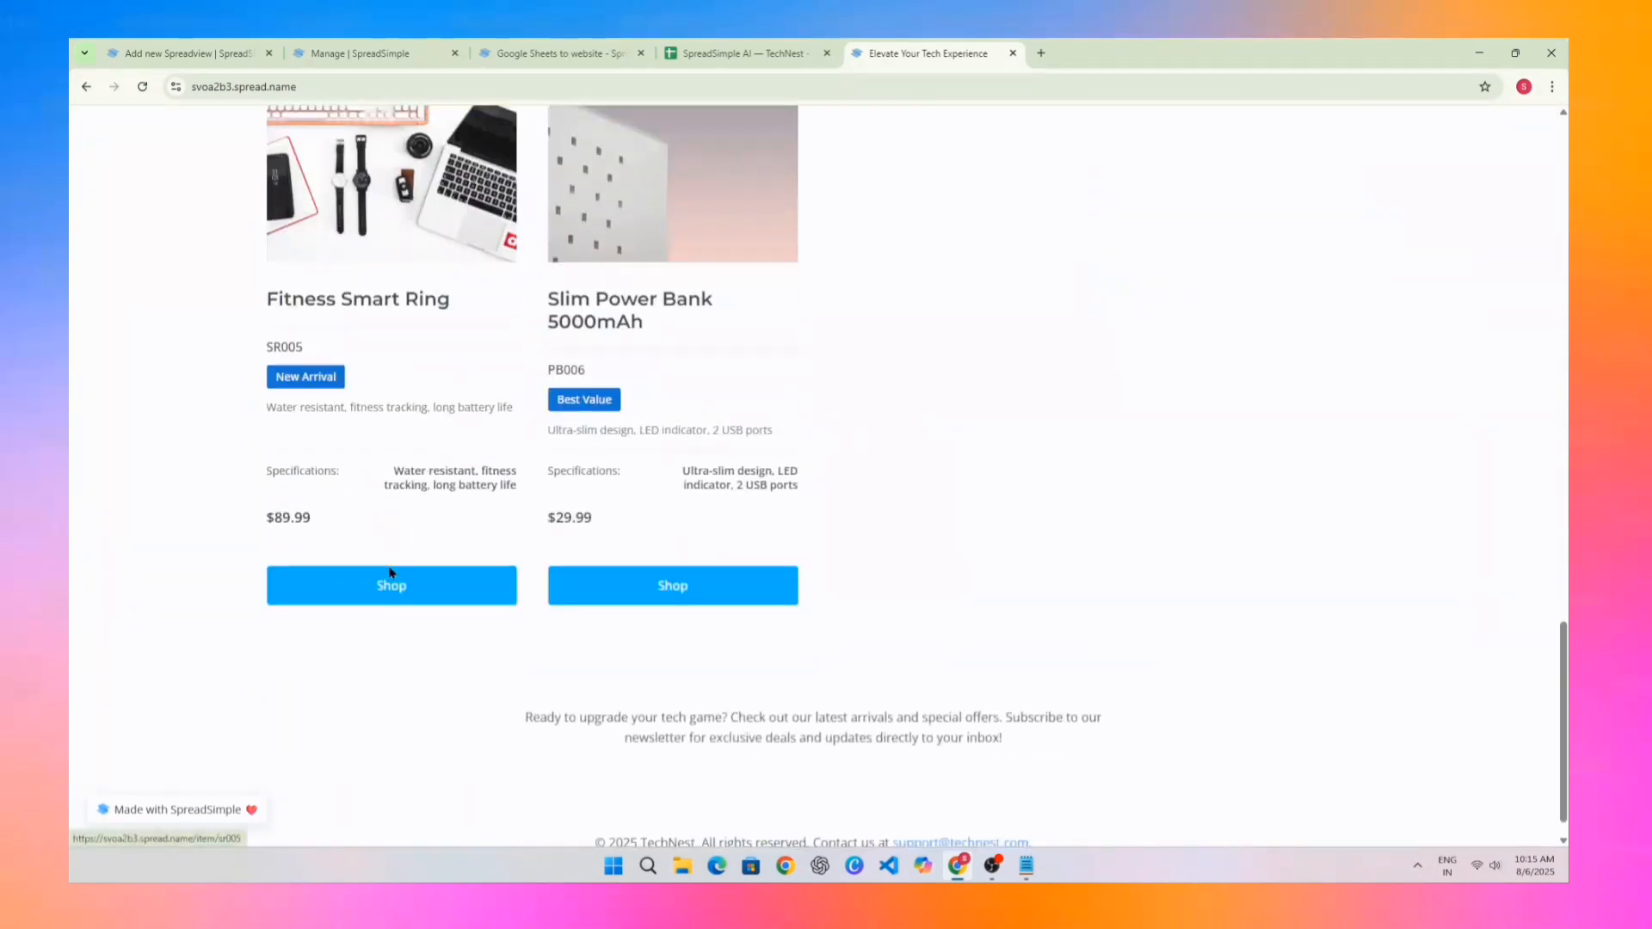
{"action": "left_click", "coordinate": [375, 585]}
{"action": "scroll", "coordinate": [745, 424], "scroll_direction": "down", "scroll_amount": 1}
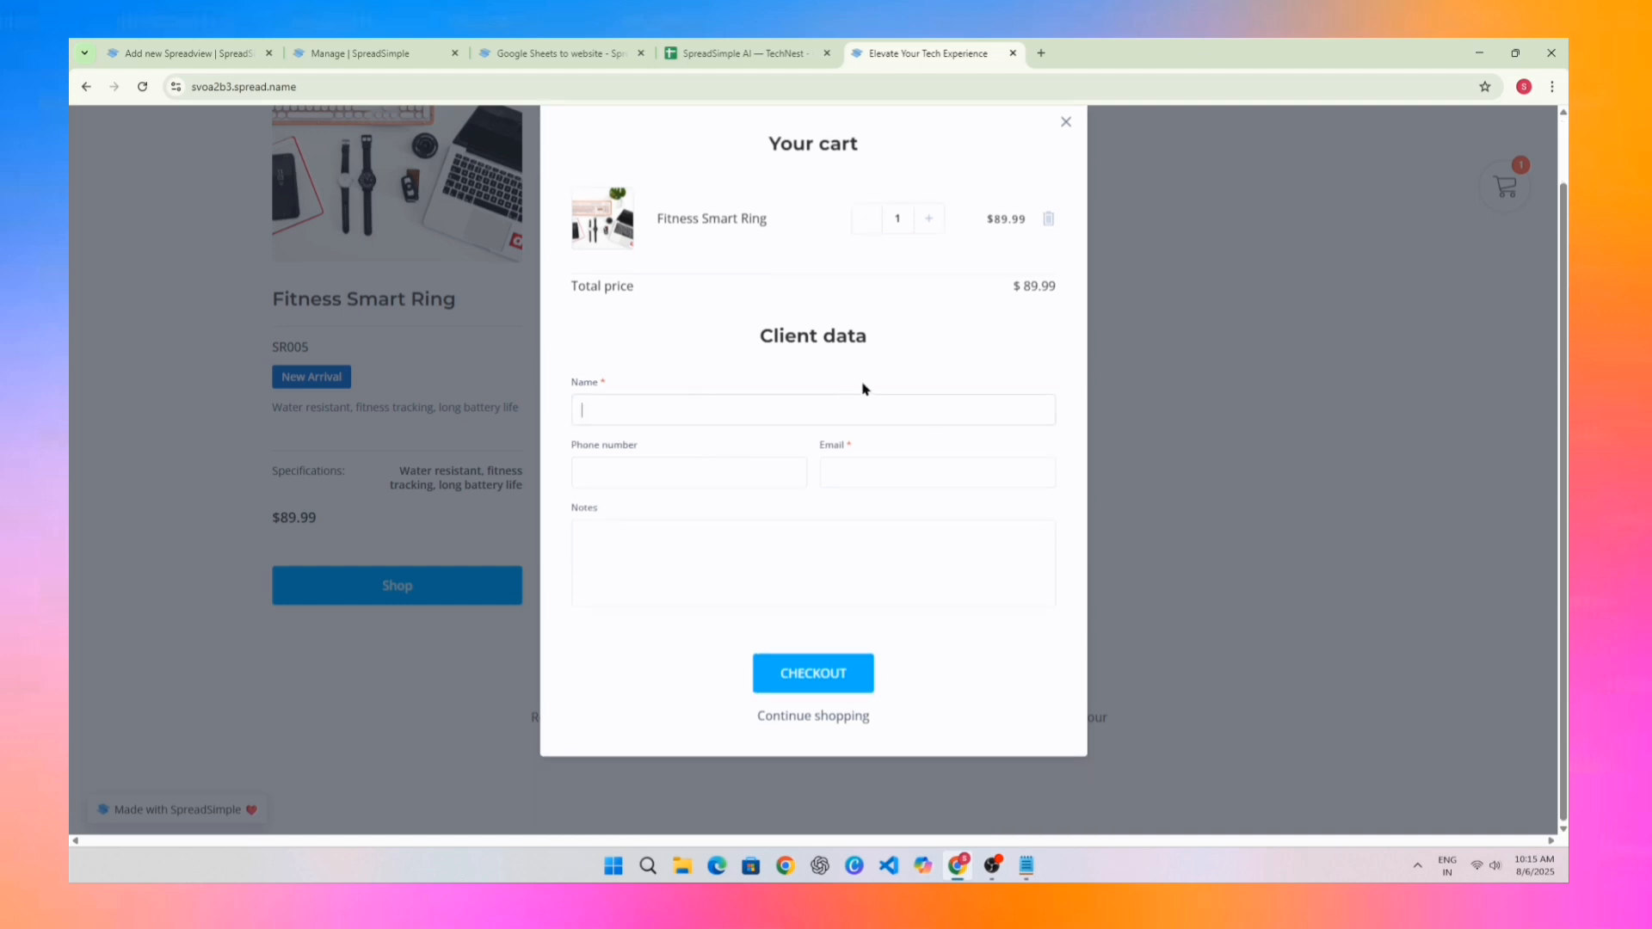
Step: Try to check out with empty client data, then enter the customer's name in the form
{"action": "left_click", "coordinate": [799, 659]}
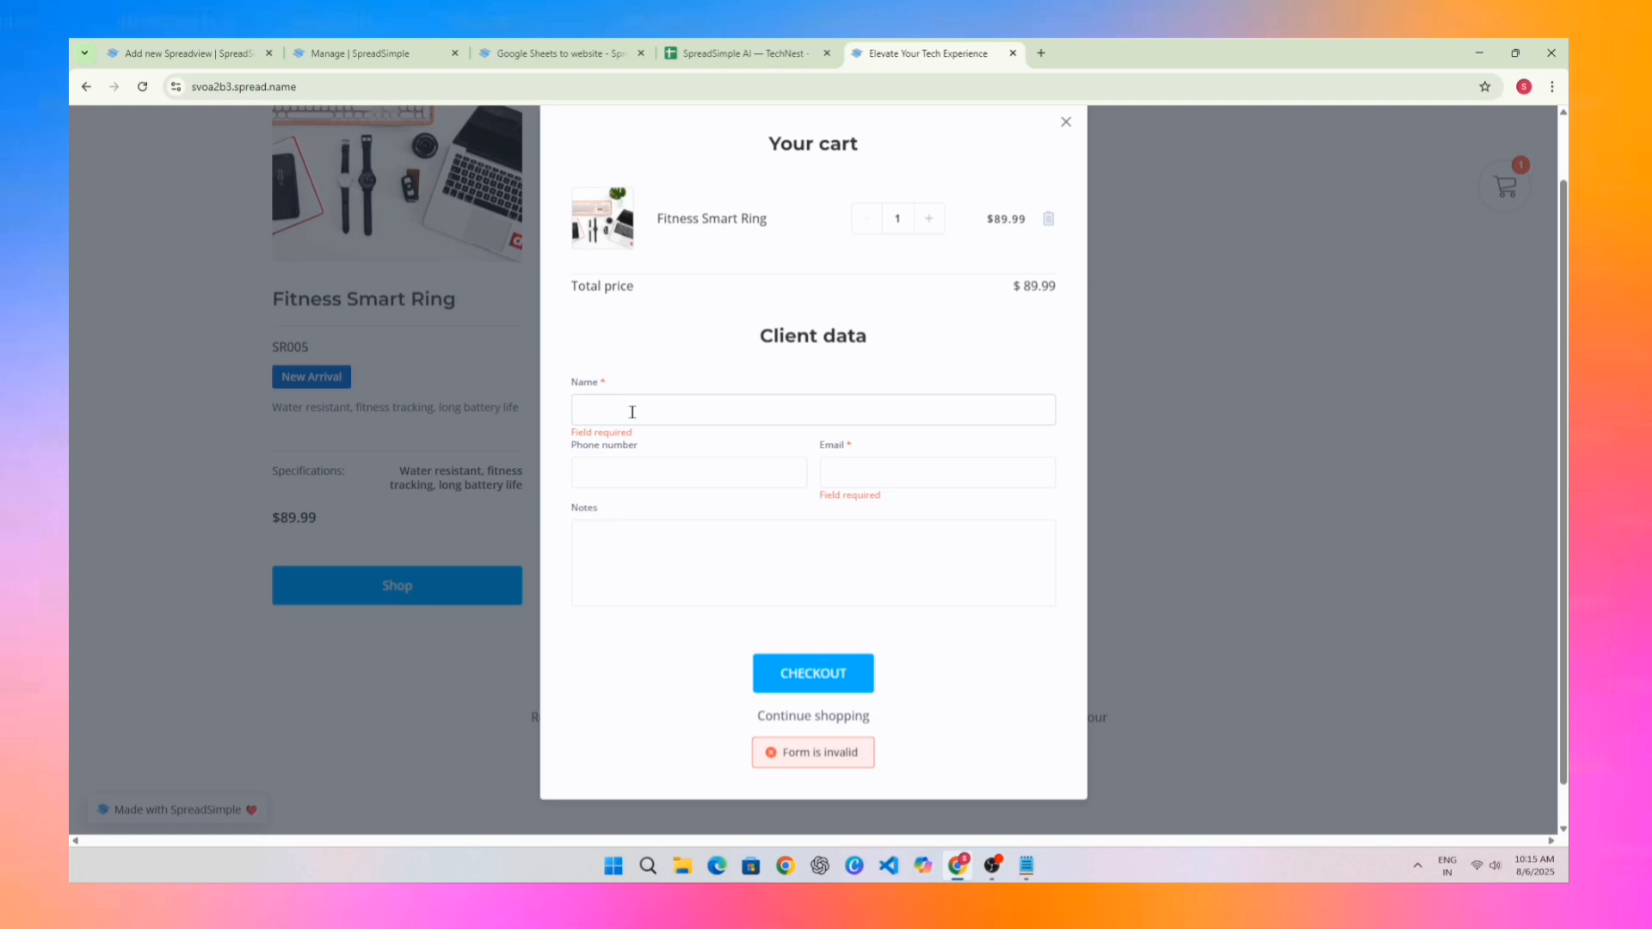
{"action": "type", "text": "shubops"}
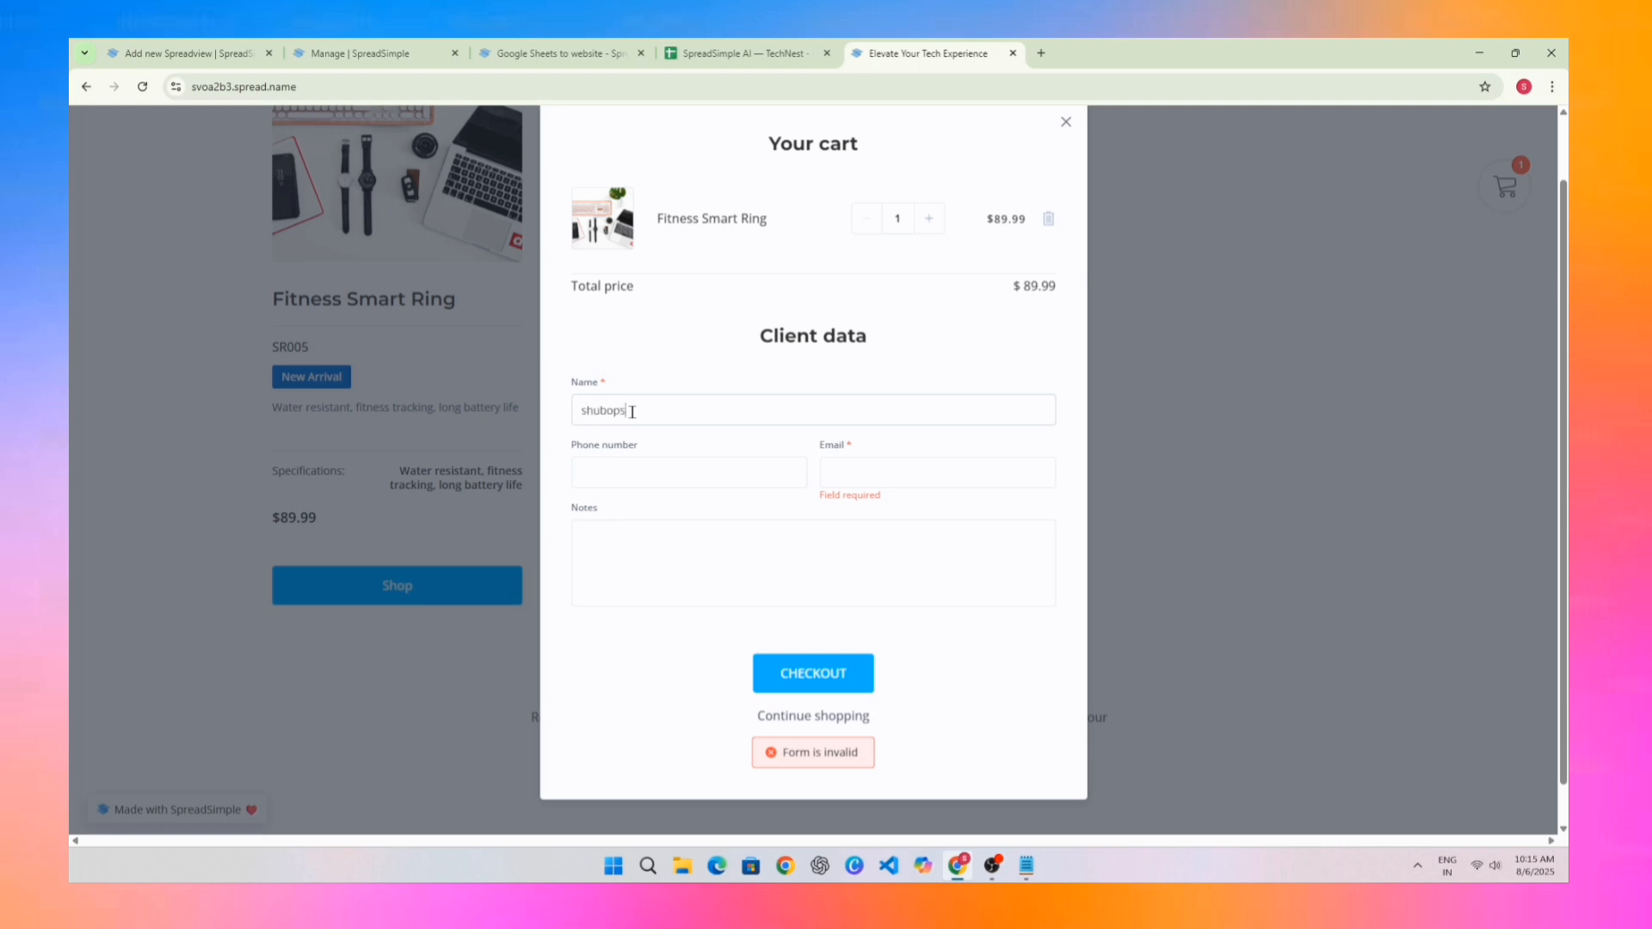